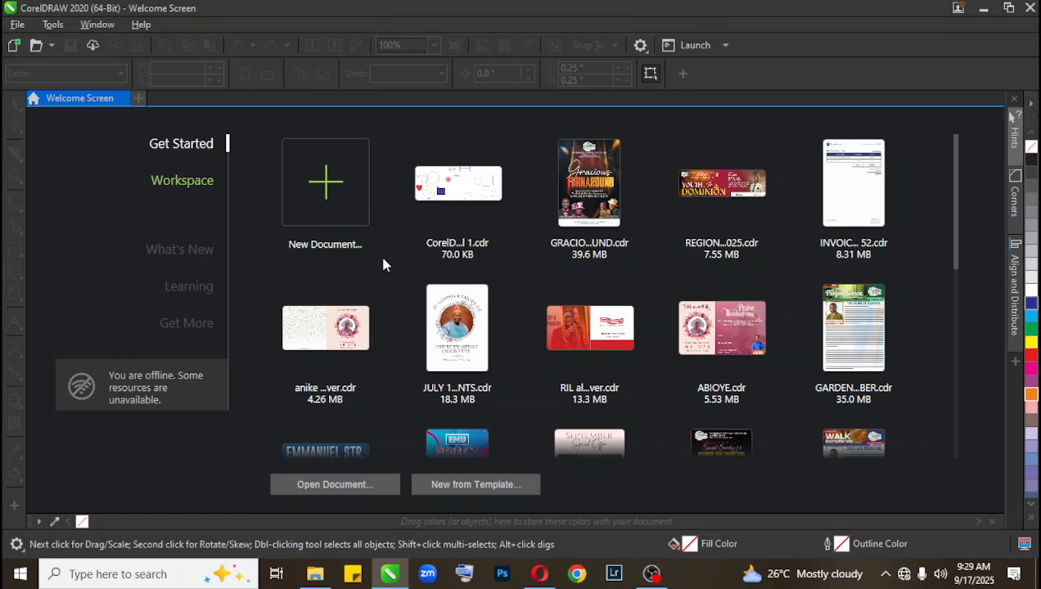
Review the new document options, including the color settings, and leave without creating a document.
{"action": "left_click", "coordinate": [331, 178]}
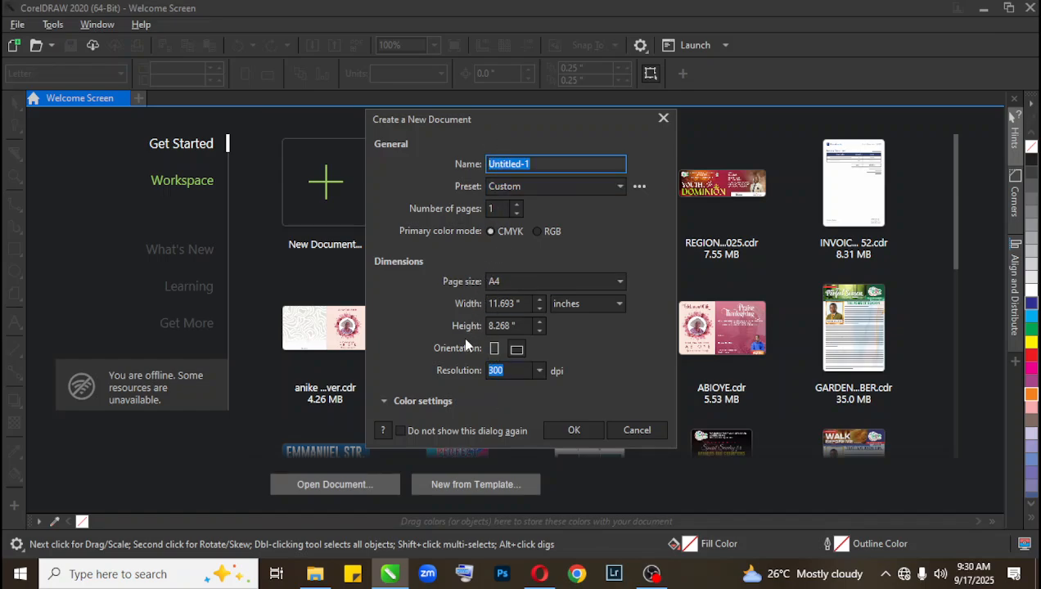
{"action": "left_click", "coordinate": [401, 401]}
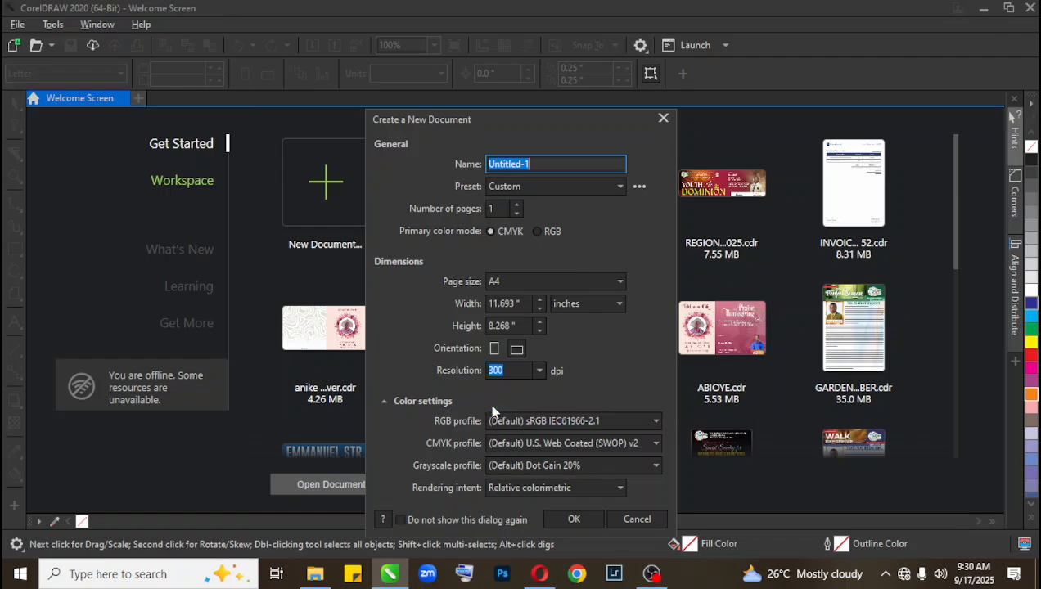
{"action": "left_click", "coordinate": [396, 407]}
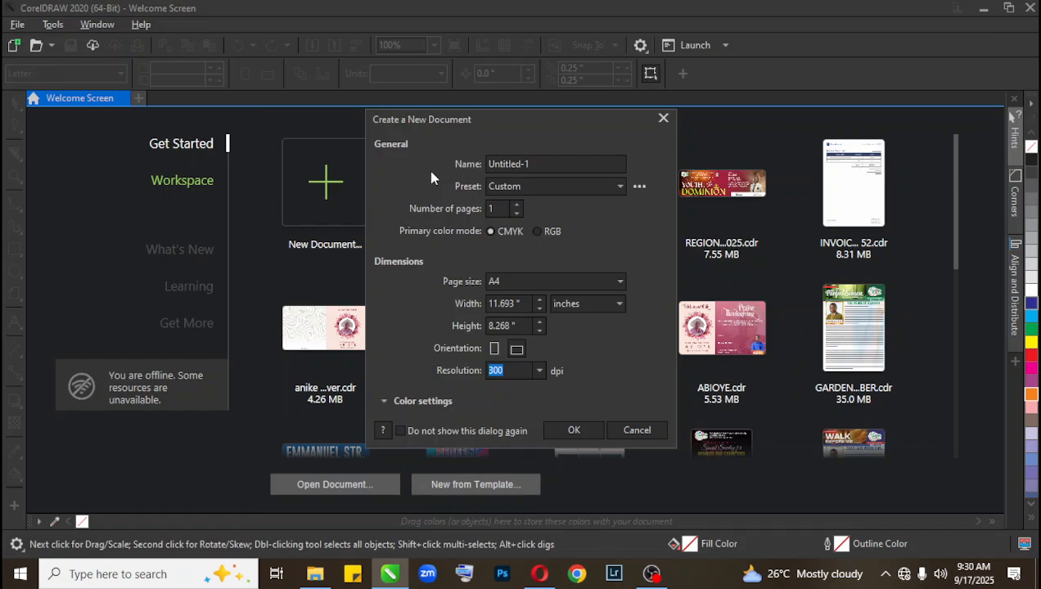
{"action": "left_click", "coordinate": [641, 431]}
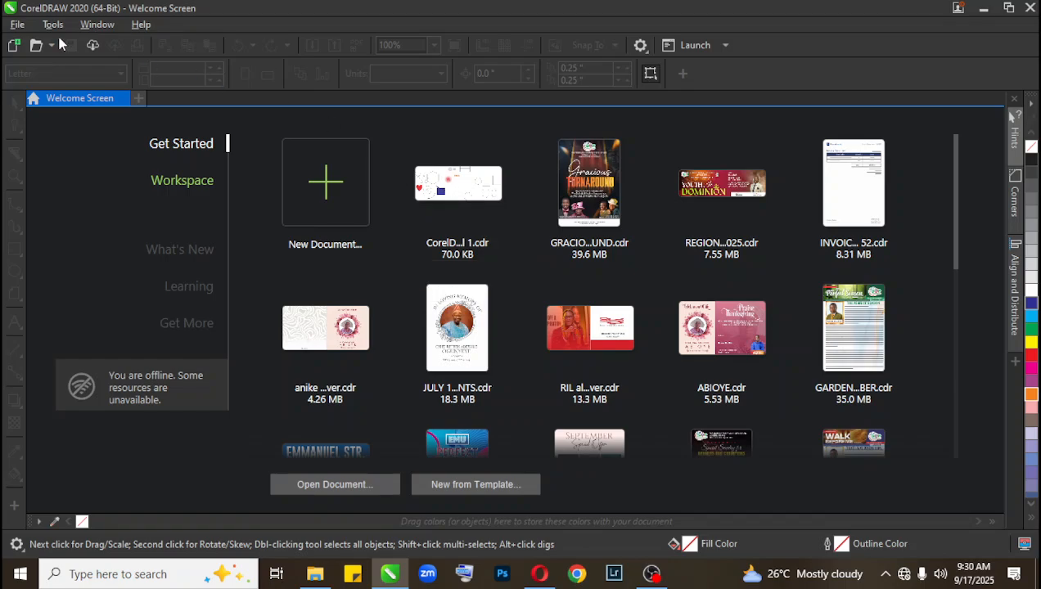
{"action": "left_click", "coordinate": [17, 23]}
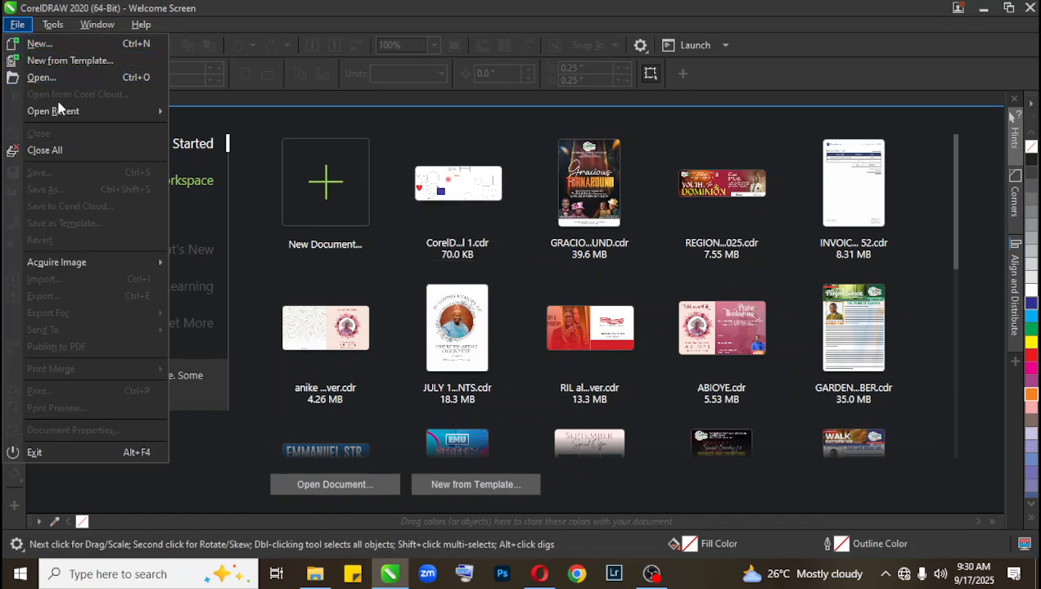
{"action": "mouse_move", "coordinate": [68, 116]}
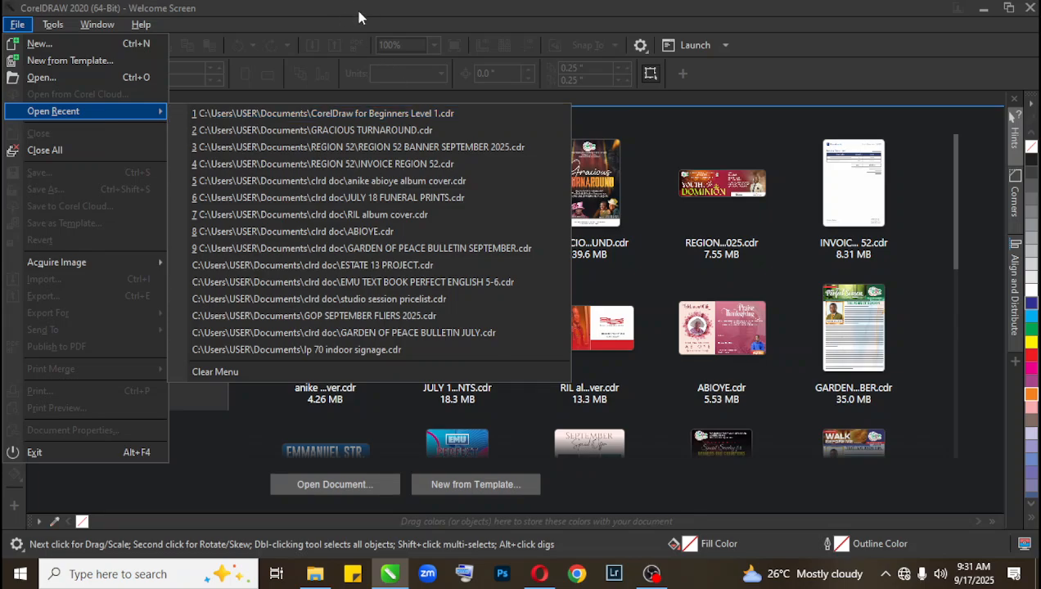
{"action": "left_click", "coordinate": [123, 77]}
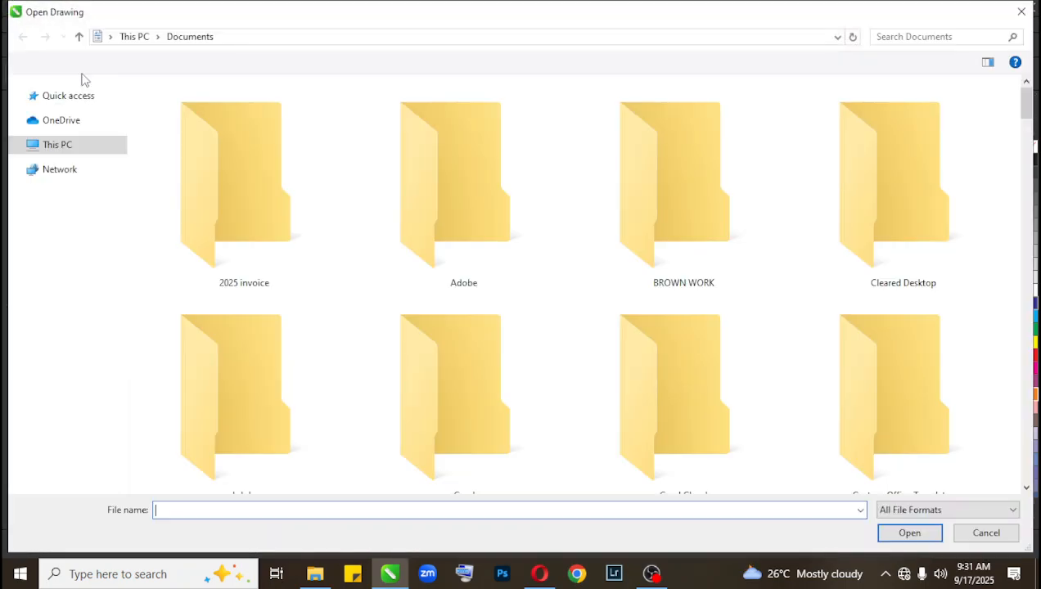
{"action": "left_click_drag", "start_coordinate": [1023, 103], "coordinate": [1036, 280]}
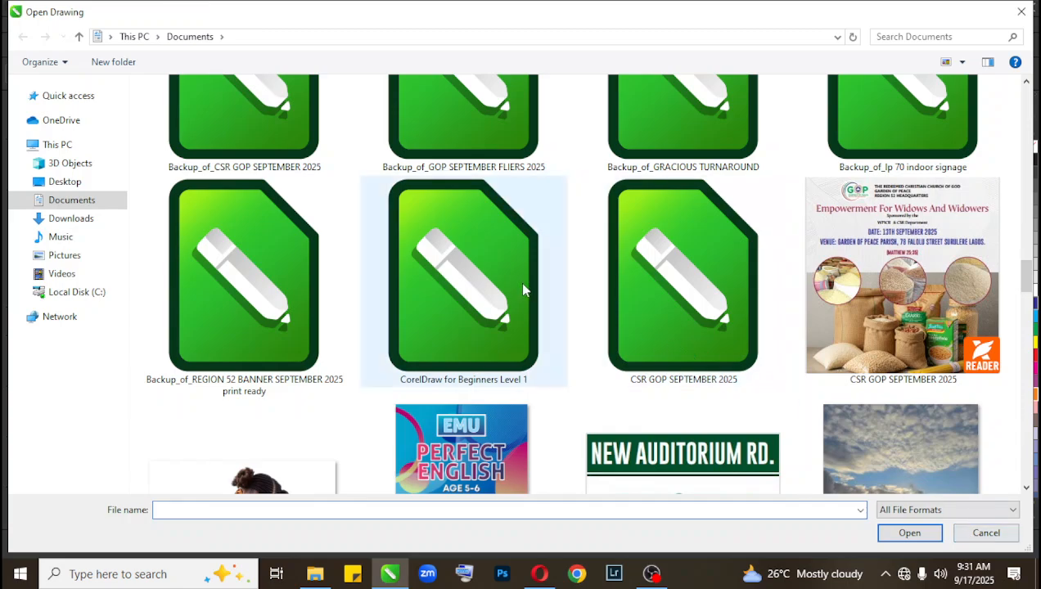
{"action": "left_click", "coordinate": [450, 271]}
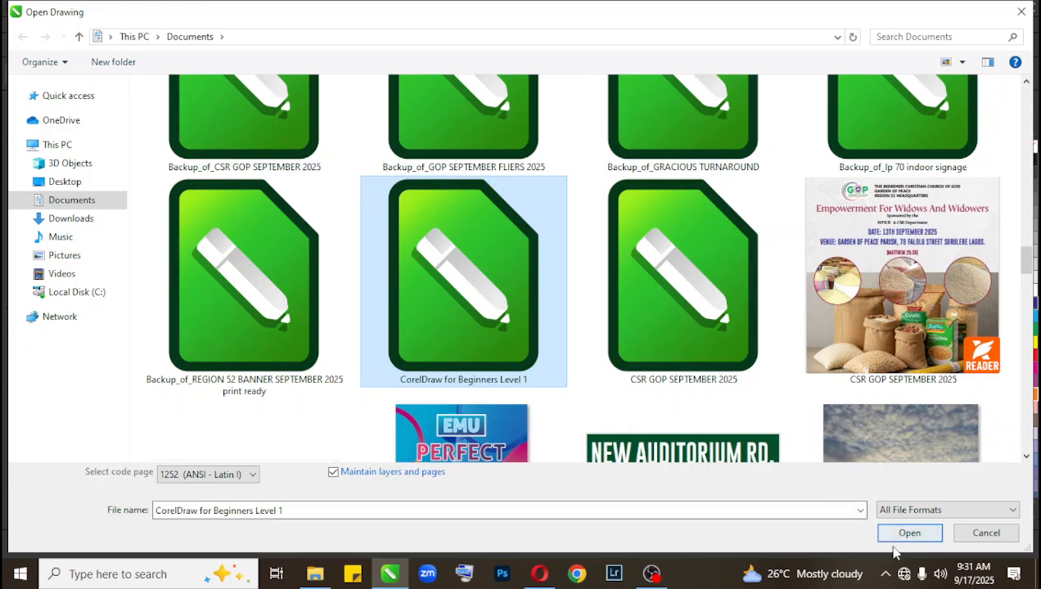
{"action": "left_click", "coordinate": [969, 532]}
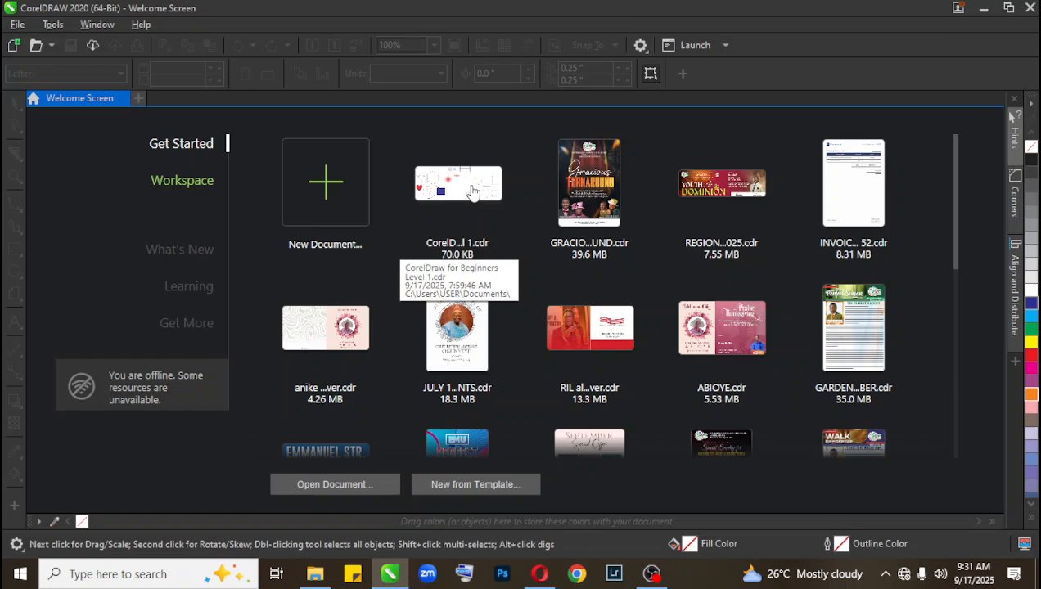
Open the recent drawing CorelDraw for Beginners Level 1.cdr.
{"action": "left_click", "coordinate": [494, 191]}
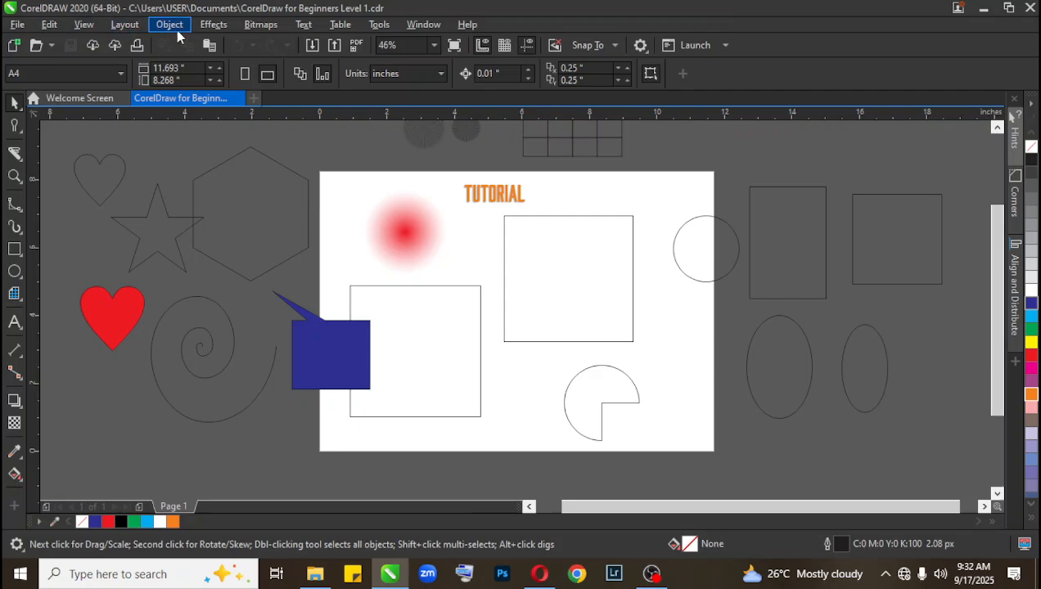
Create a blank one-page A4 landscape document in CMYK at 300 dpi, and close it again.
{"action": "left_click", "coordinate": [18, 24]}
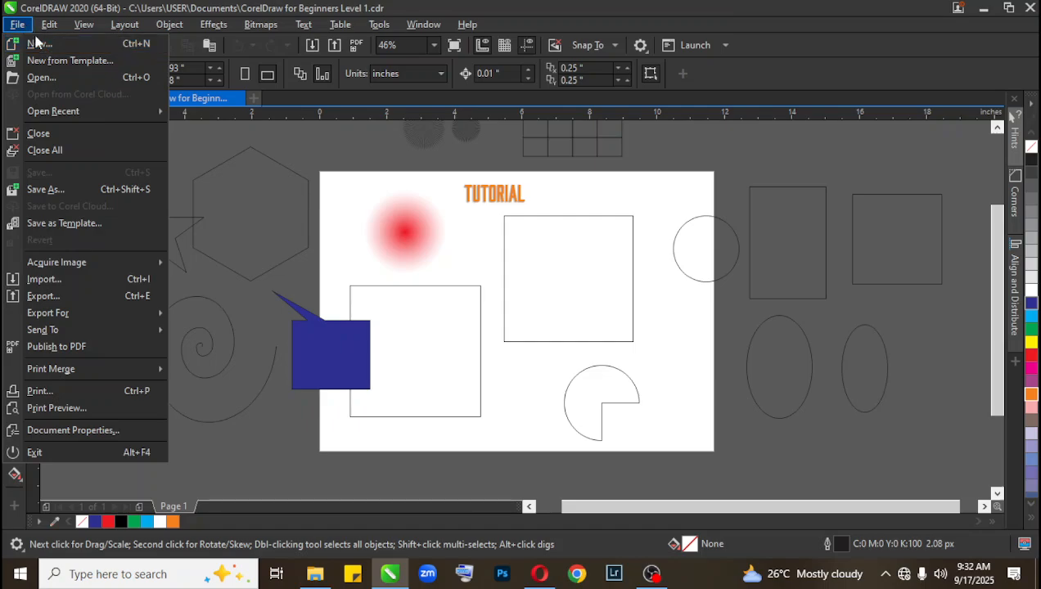
{"action": "left_click", "coordinate": [40, 49]}
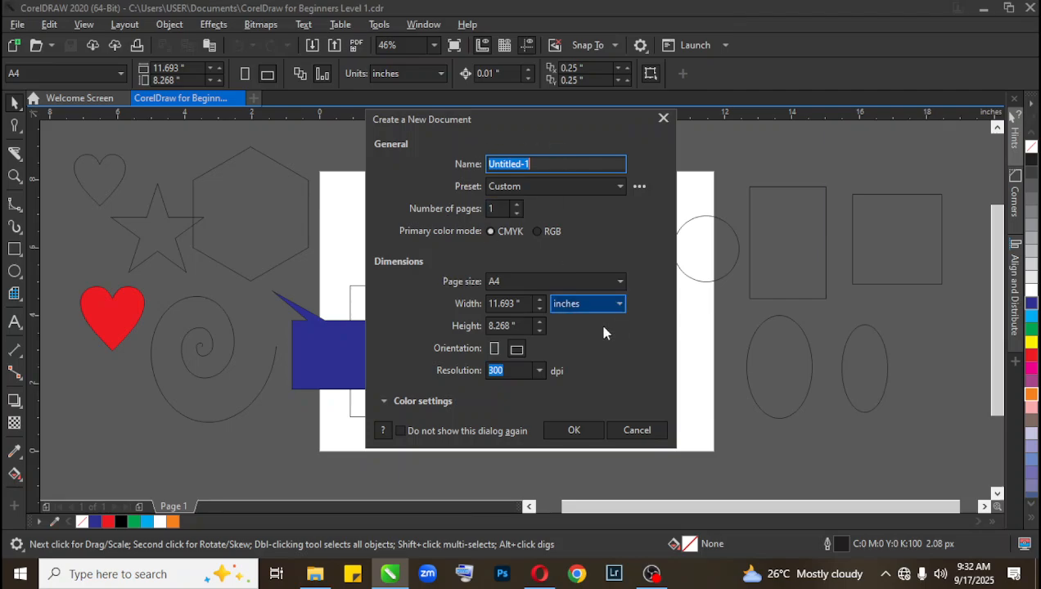
{"action": "left_click", "coordinate": [572, 431]}
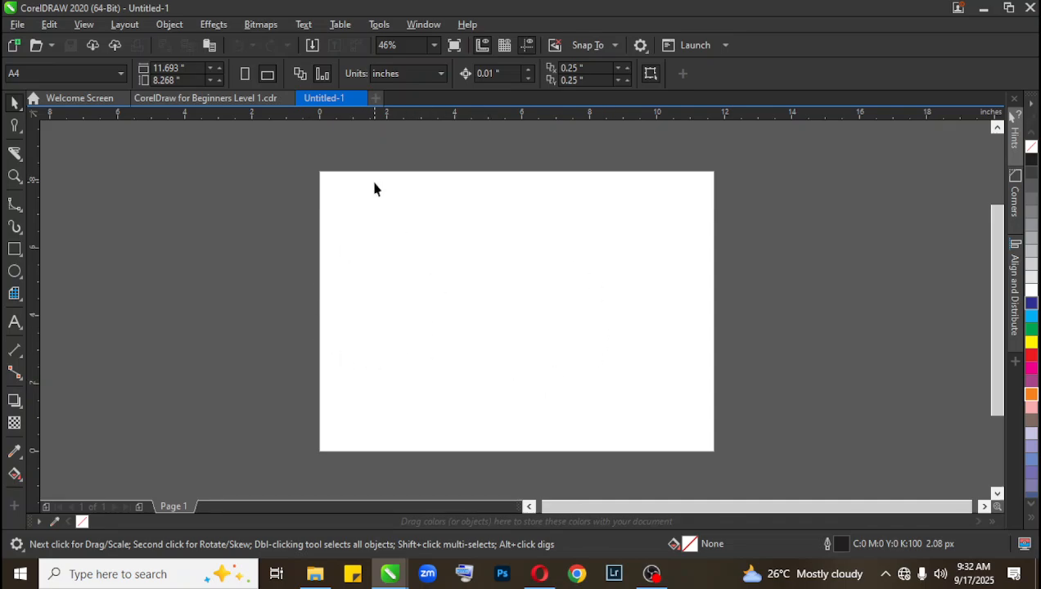
{"action": "left_click", "coordinate": [361, 100]}
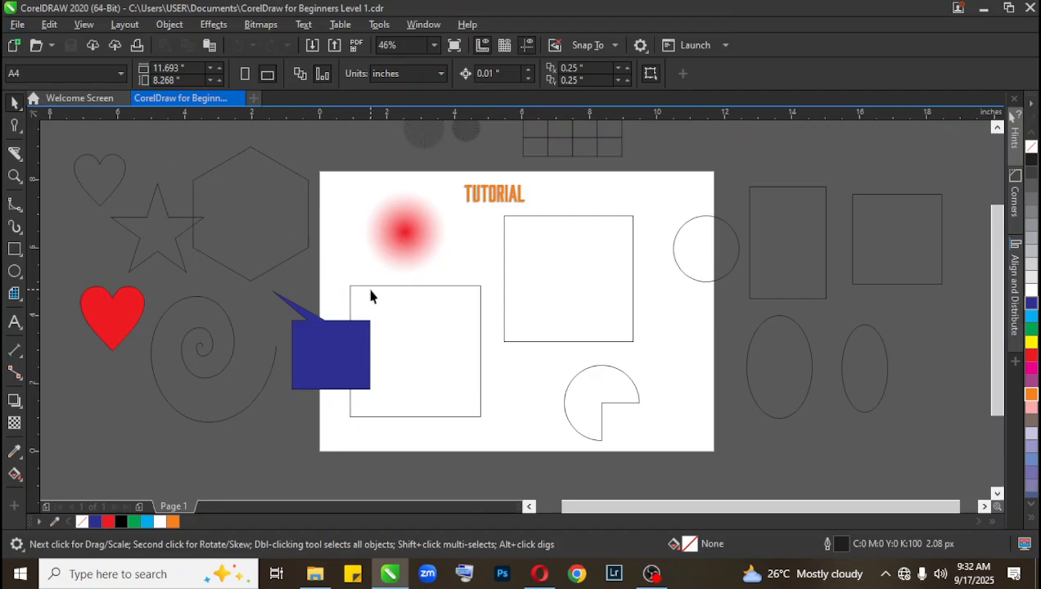
{"action": "left_click", "coordinate": [18, 26]}
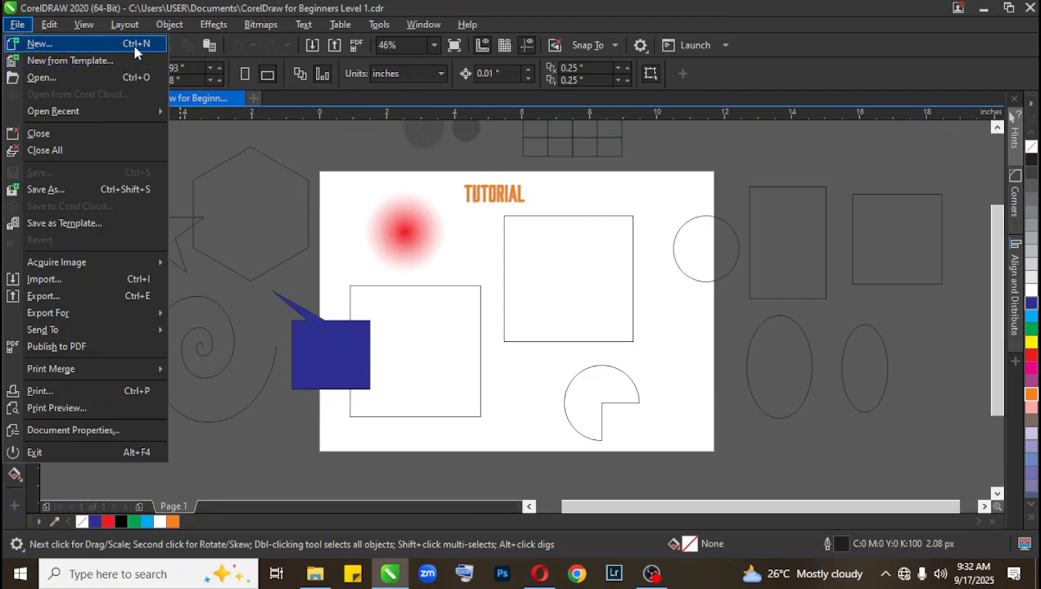
{"action": "left_click", "coordinate": [300, 226]}
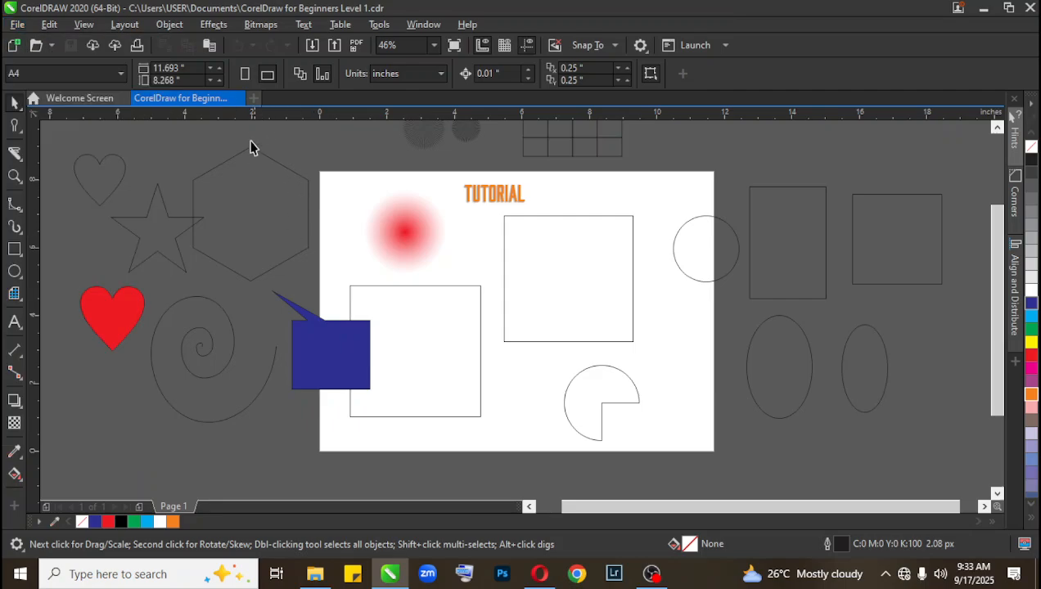
{"action": "left_click", "coordinate": [252, 97]}
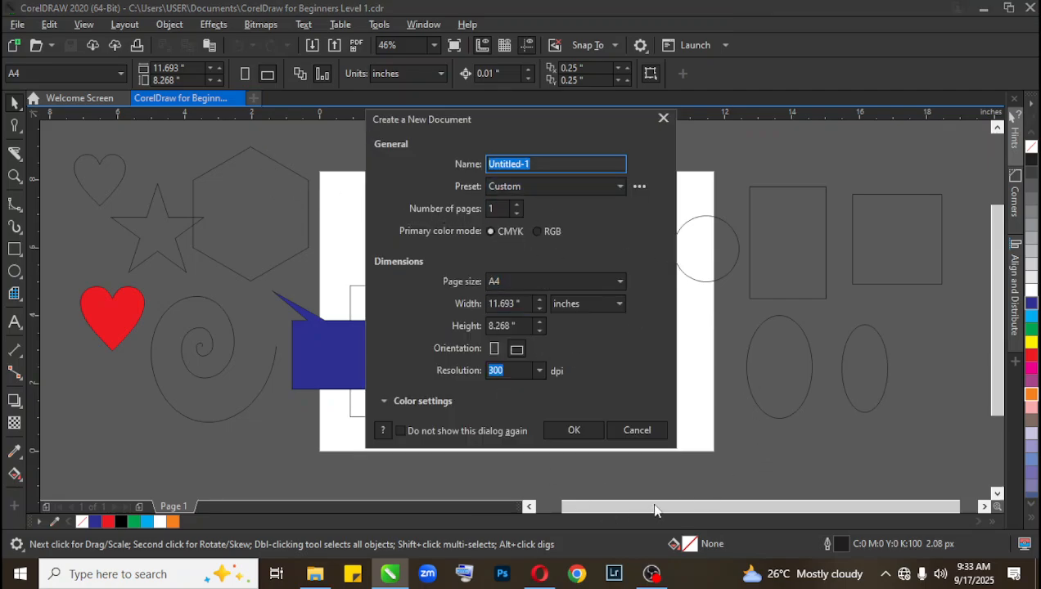
{"action": "left_click", "coordinate": [638, 433]}
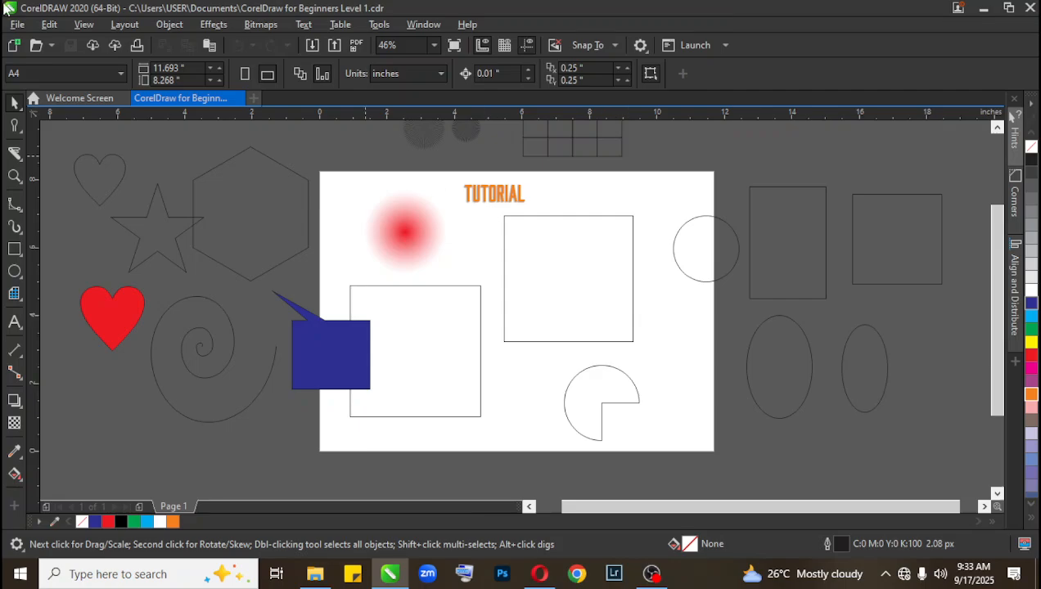
Try to open the EMU 11 image from the Documents folder directly as a drawing.
{"action": "left_click", "coordinate": [17, 25]}
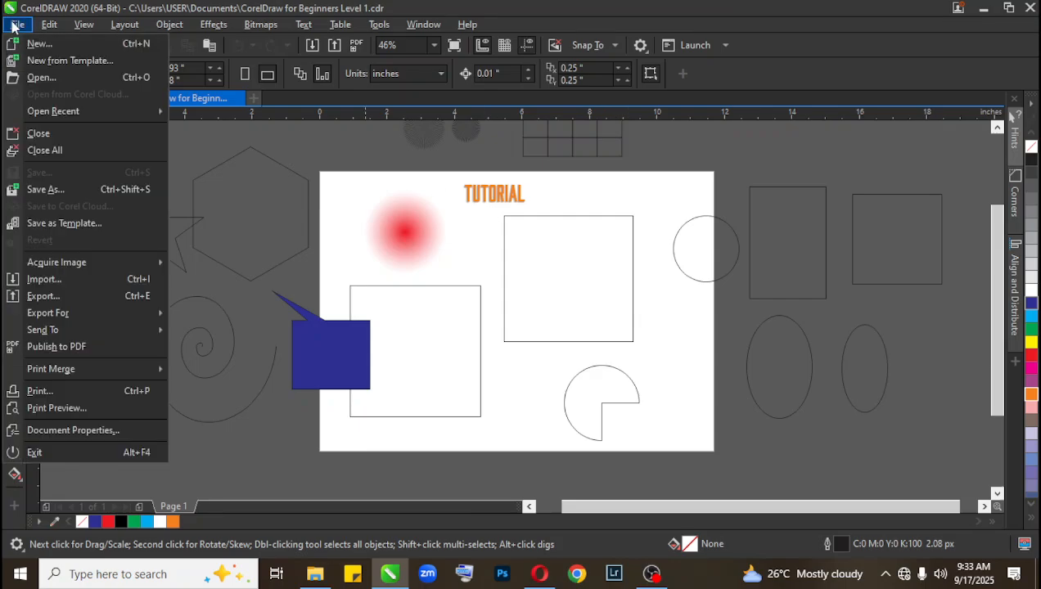
{"action": "left_click", "coordinate": [63, 78]}
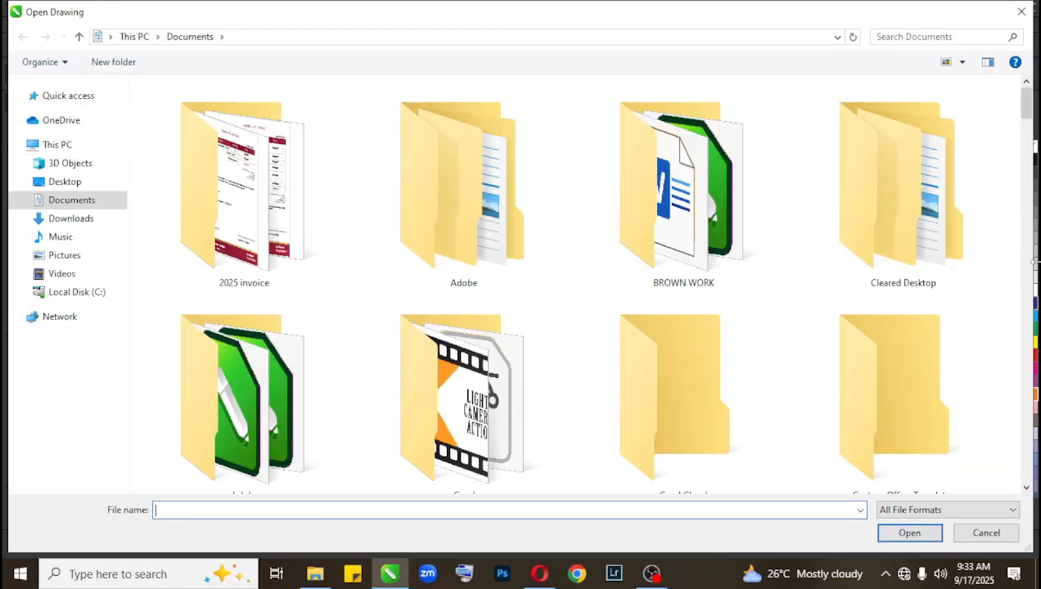
{"action": "left_click_drag", "start_coordinate": [1032, 105], "coordinate": [998, 286]}
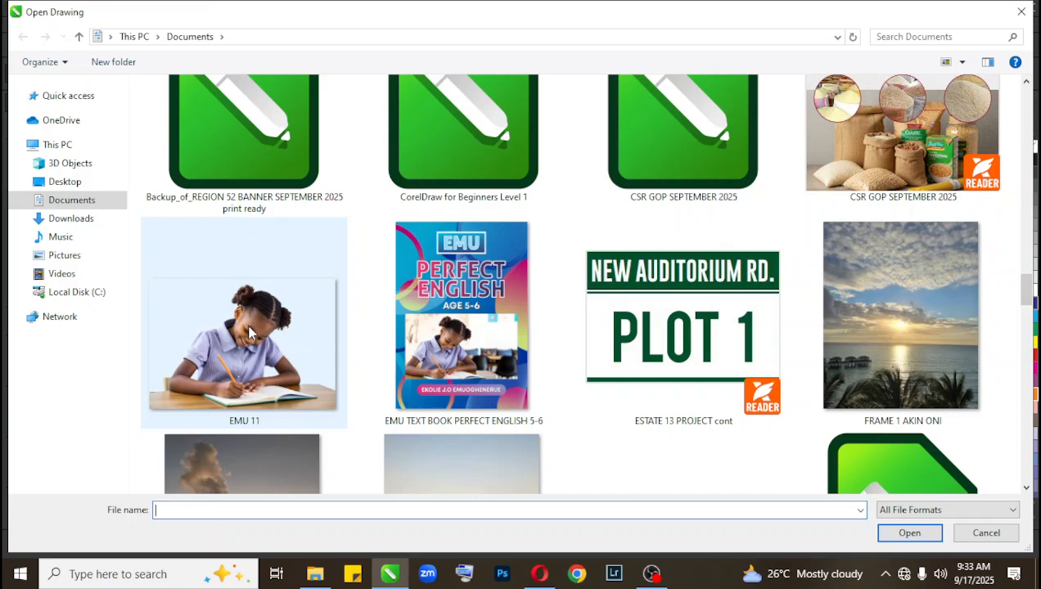
{"action": "left_click", "coordinate": [290, 335]}
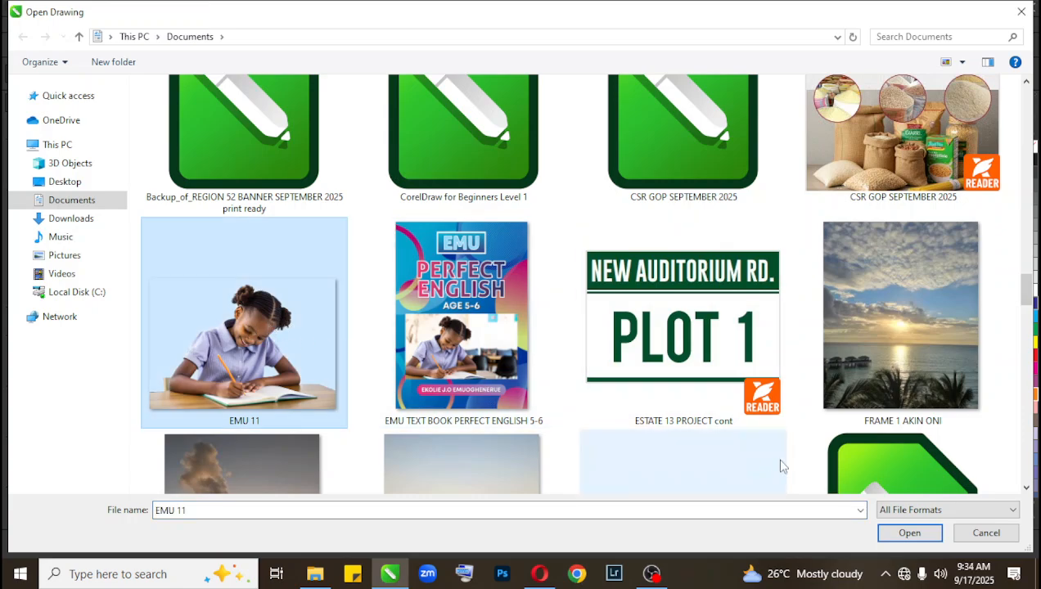
{"action": "left_click", "coordinate": [895, 534]}
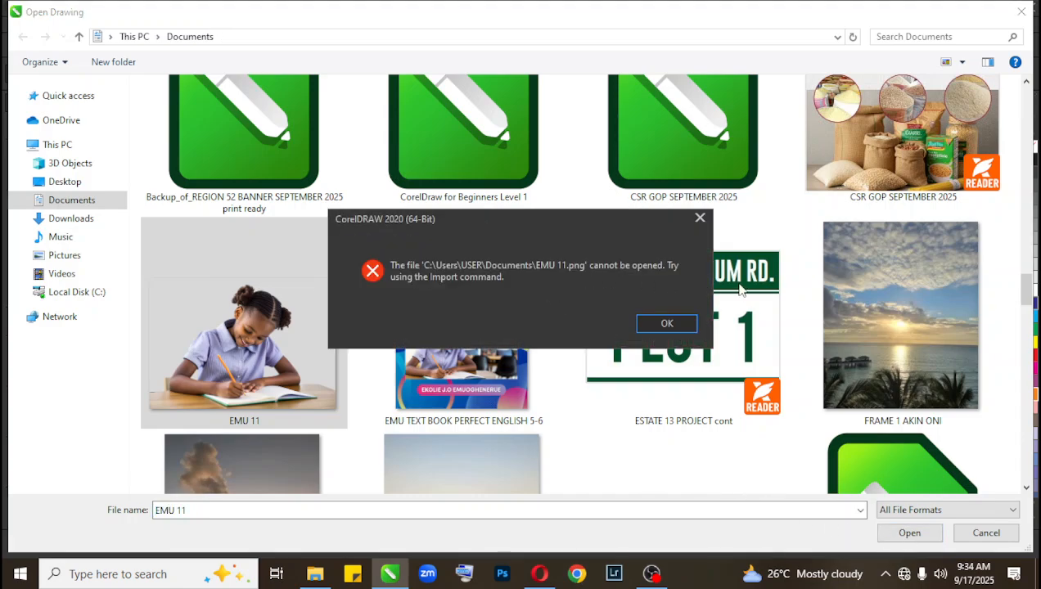
{"action": "left_click", "coordinate": [700, 218]}
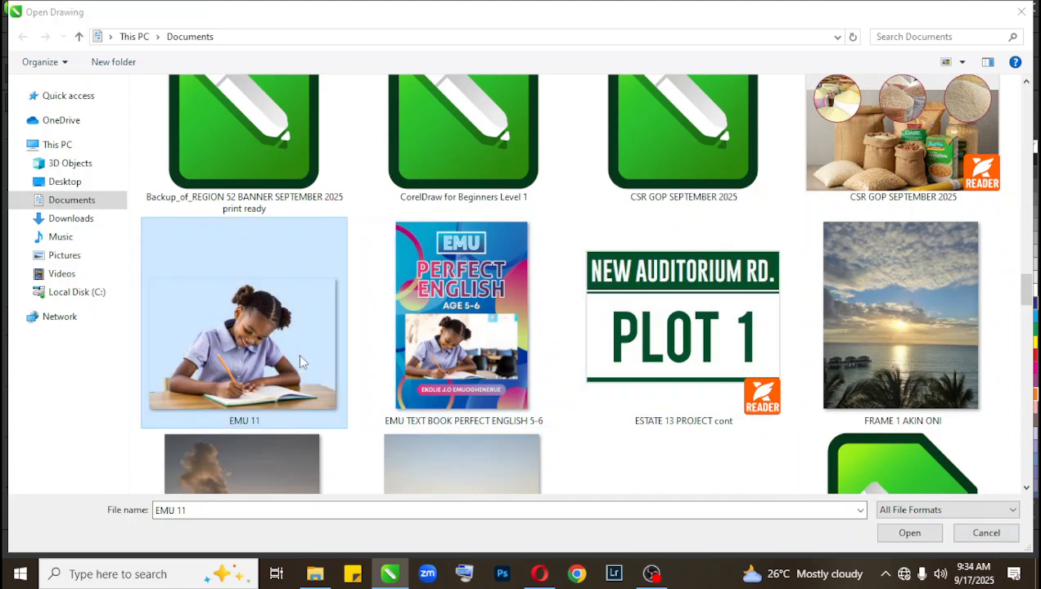
{"action": "left_click", "coordinate": [992, 537]}
Switch to File Explorer and bring the EMU 11 image from the Documents folder into the open CorelDRAW drawing.
{"action": "left_click", "coordinate": [321, 568]}
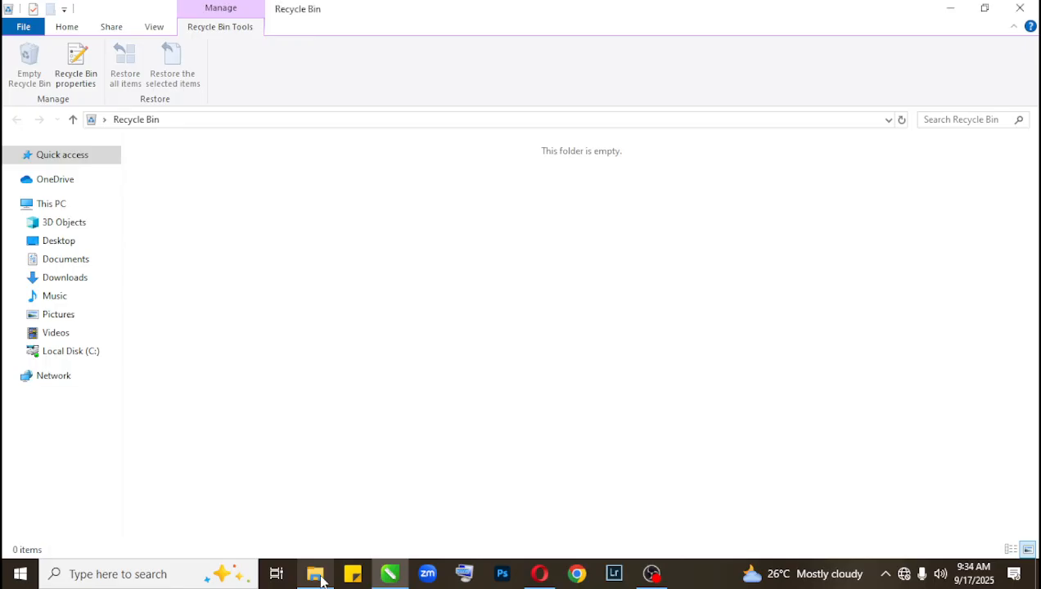
{"action": "left_click", "coordinate": [67, 260]}
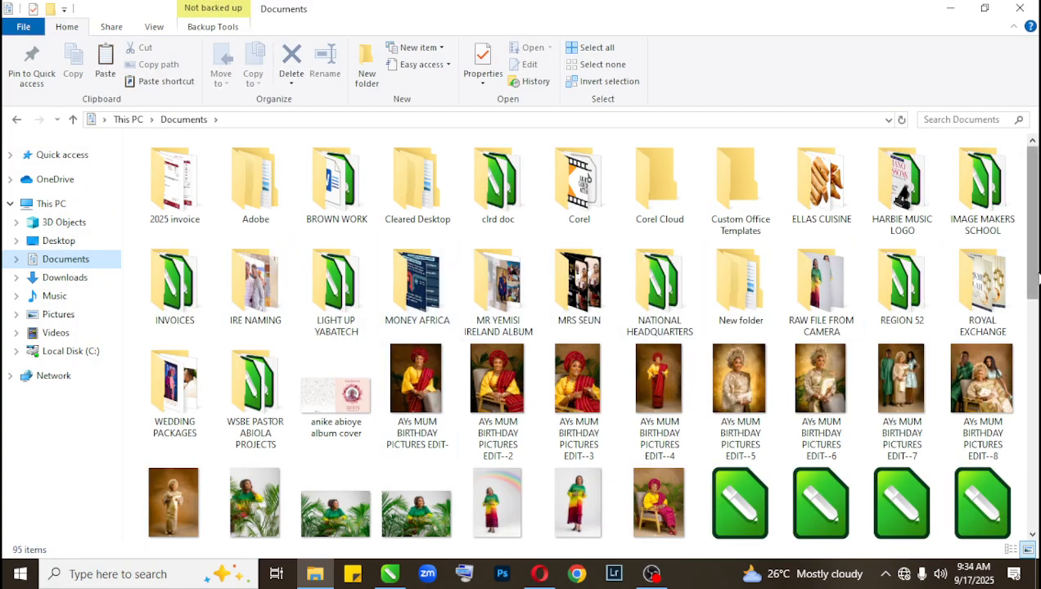
{"action": "left_click_drag", "start_coordinate": [1034, 275], "coordinate": [1036, 381]}
{"action": "left_click", "coordinate": [498, 360]}
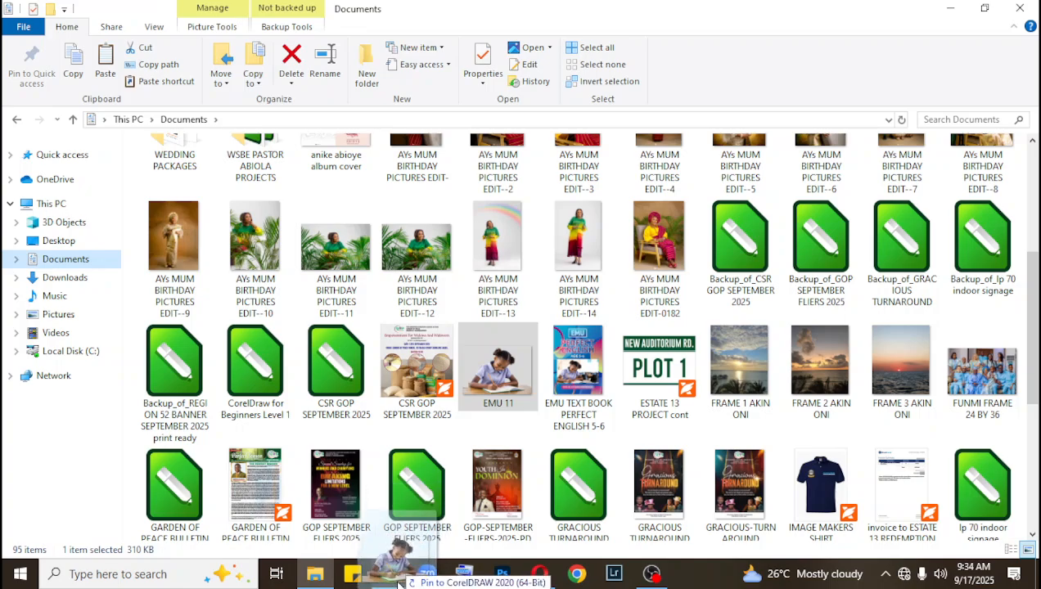
{"action": "left_click", "coordinate": [423, 516]}
{"action": "left_click_drag", "start_coordinate": [423, 515], "coordinate": [541, 313]}
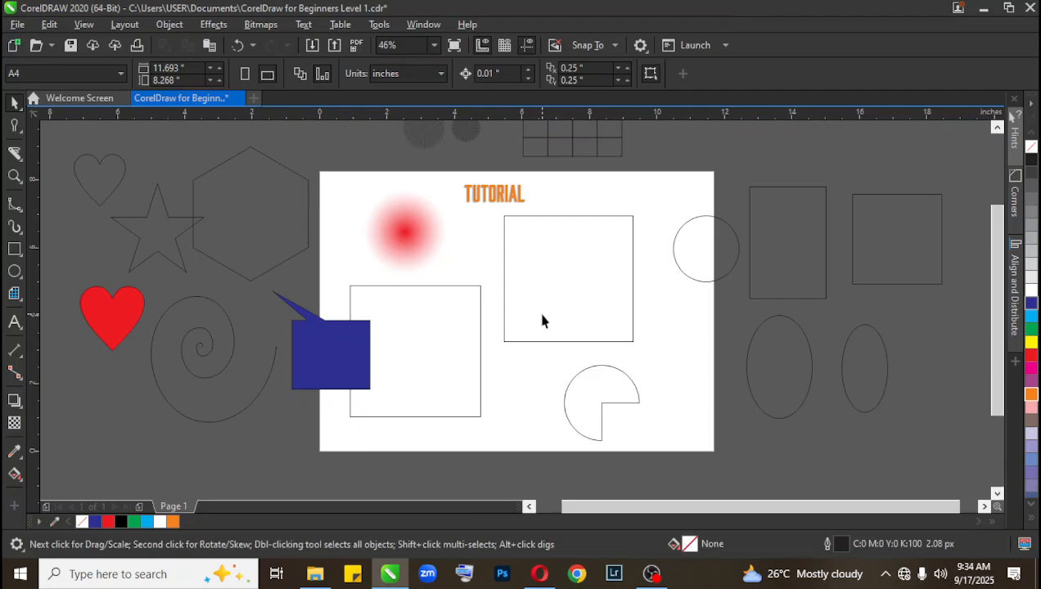
Import the EMU 11 image from the Documents folder, place it on the page at its original size, and delete it again.
{"action": "left_click", "coordinate": [18, 24]}
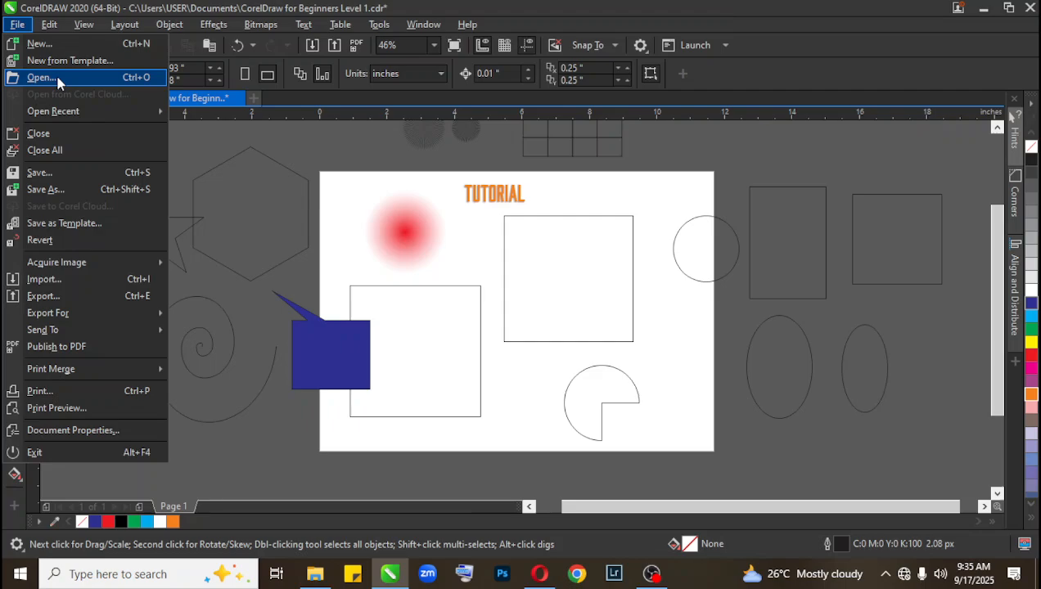
{"action": "mouse_move", "coordinate": [67, 118]}
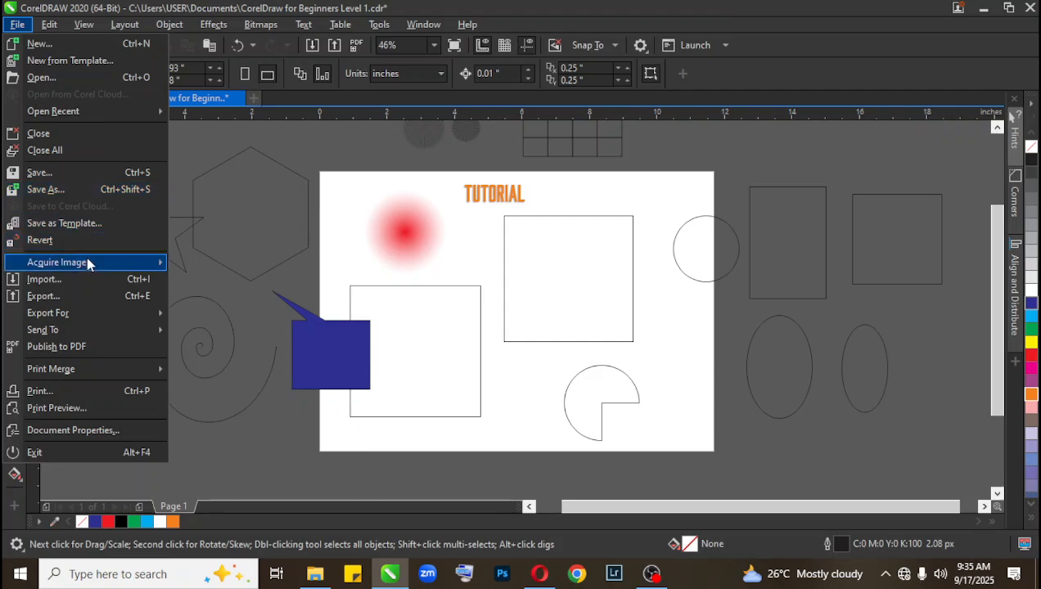
{"action": "mouse_move", "coordinate": [88, 262]}
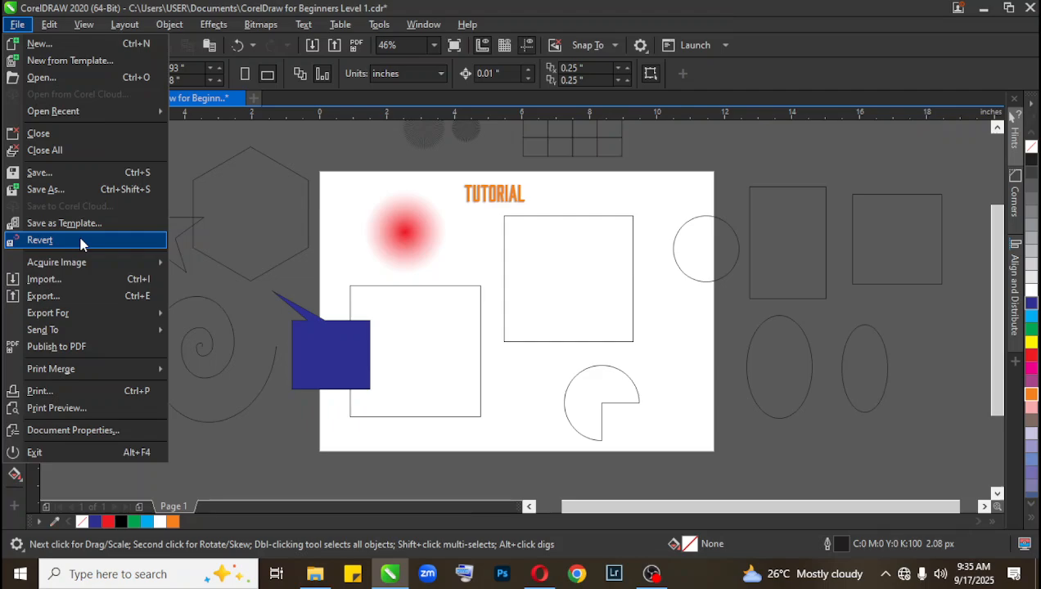
{"action": "left_click", "coordinate": [79, 281]}
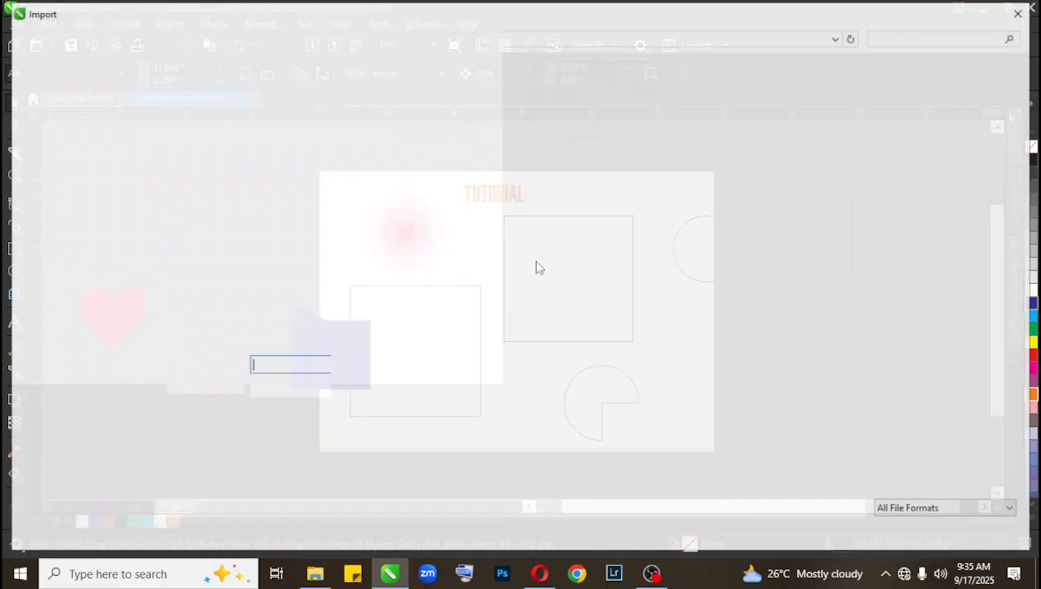
{"action": "left_click_drag", "start_coordinate": [1026, 104], "coordinate": [1017, 290]}
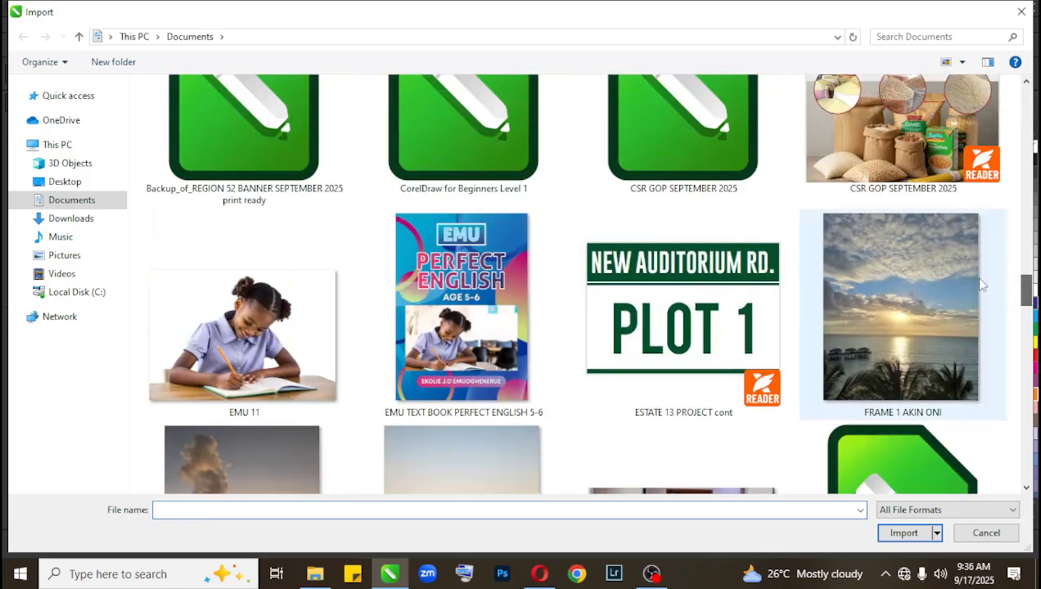
{"action": "left_click", "coordinate": [278, 321]}
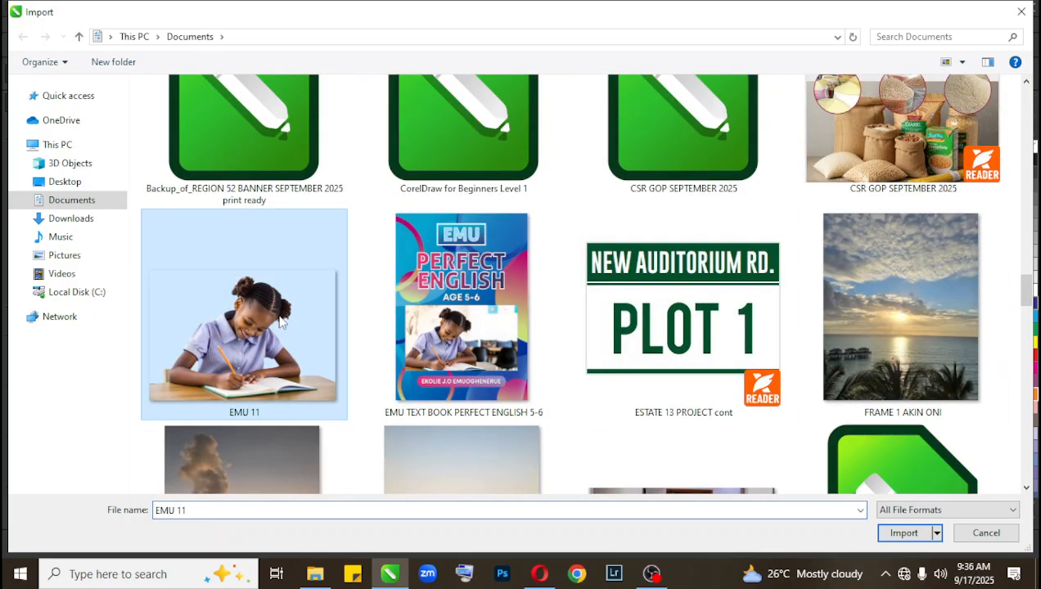
{"action": "left_click", "coordinate": [896, 531]}
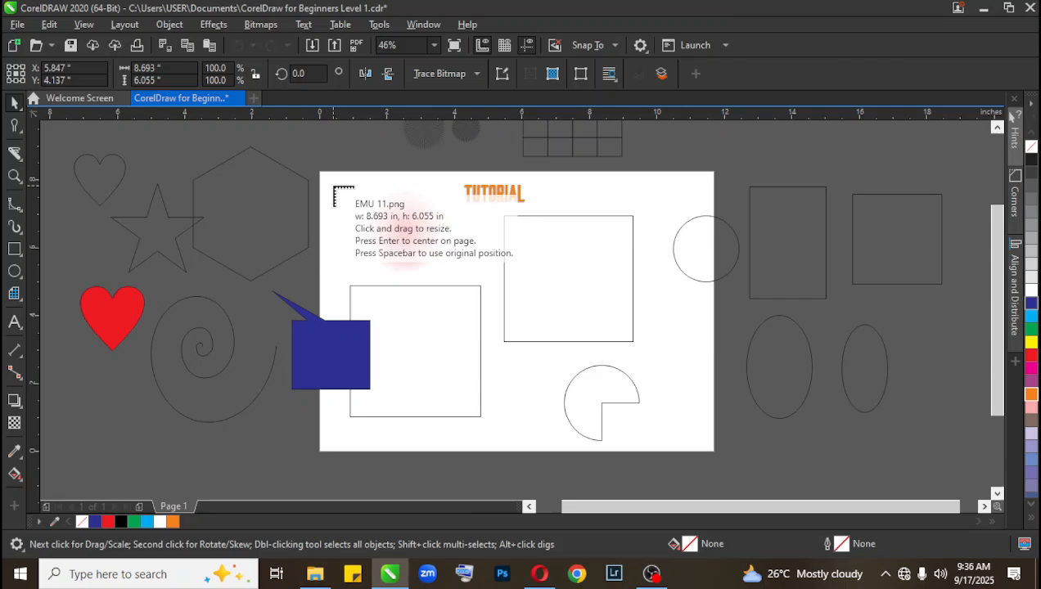
{"action": "left_click", "coordinate": [334, 188]}
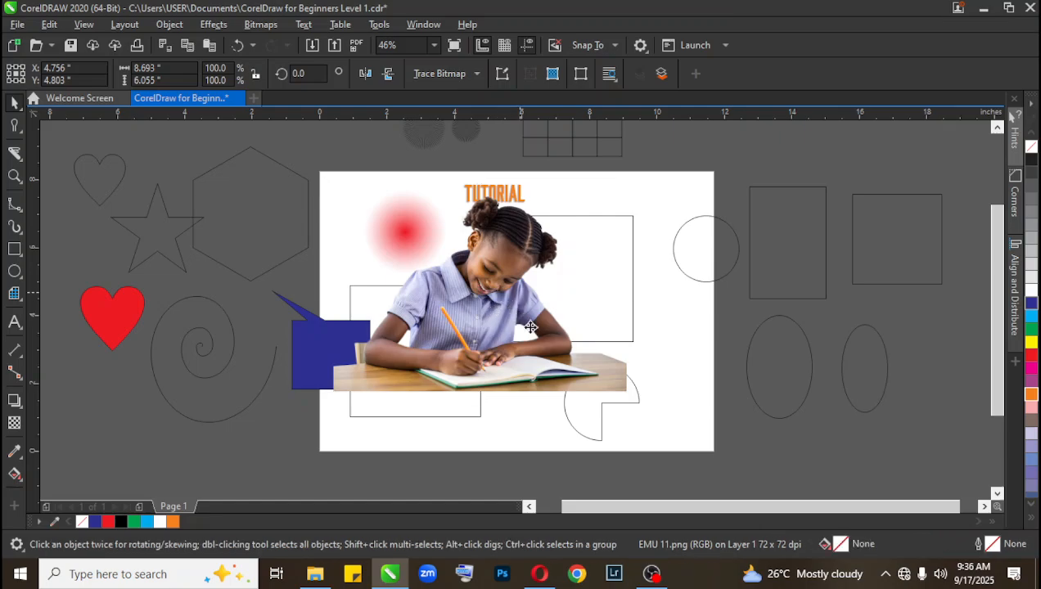
{"action": "left_click_drag", "start_coordinate": [495, 288], "coordinate": [523, 323]}
{"action": "key", "text": "Delete"}
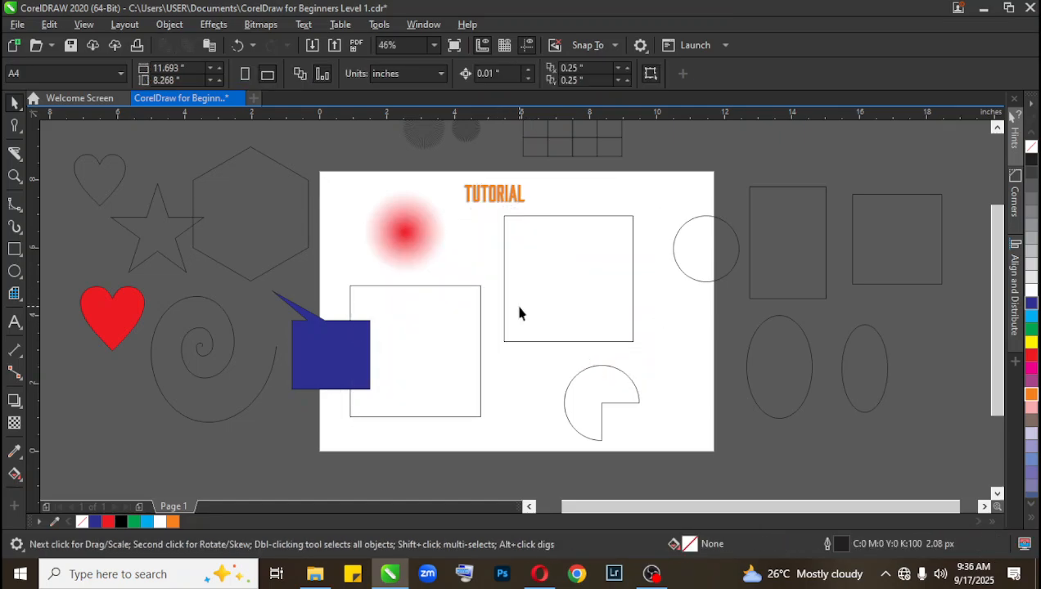
Switch to File Explorer, bring the EMU 11 image straight into the CorelDRAW drawing, and delete it from the page again.
{"action": "left_click", "coordinate": [315, 574]}
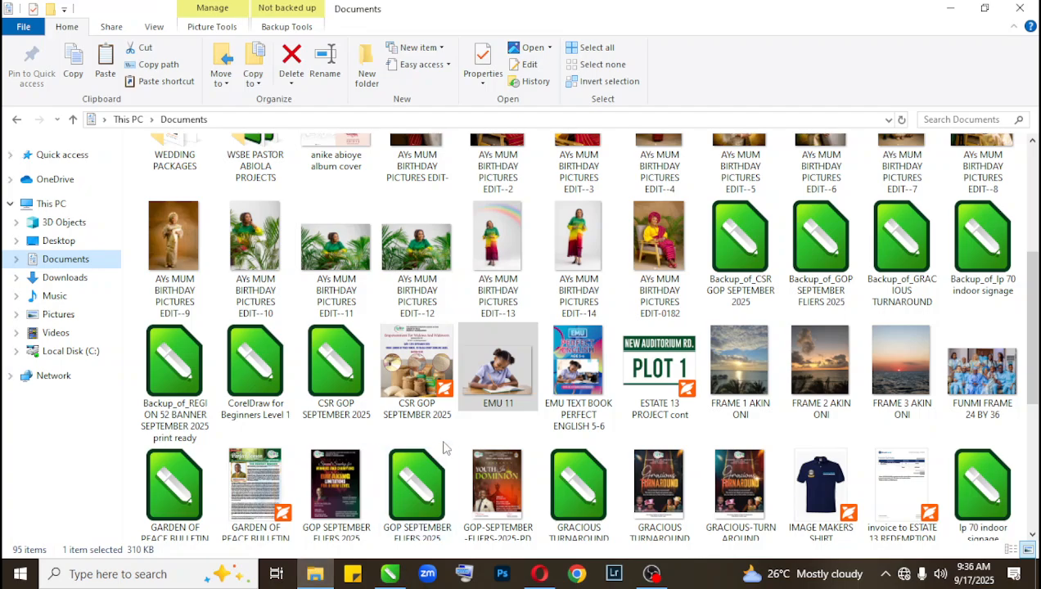
{"action": "left_click_drag", "start_coordinate": [495, 399], "coordinate": [406, 288]}
{"action": "key", "text": "Delete"}
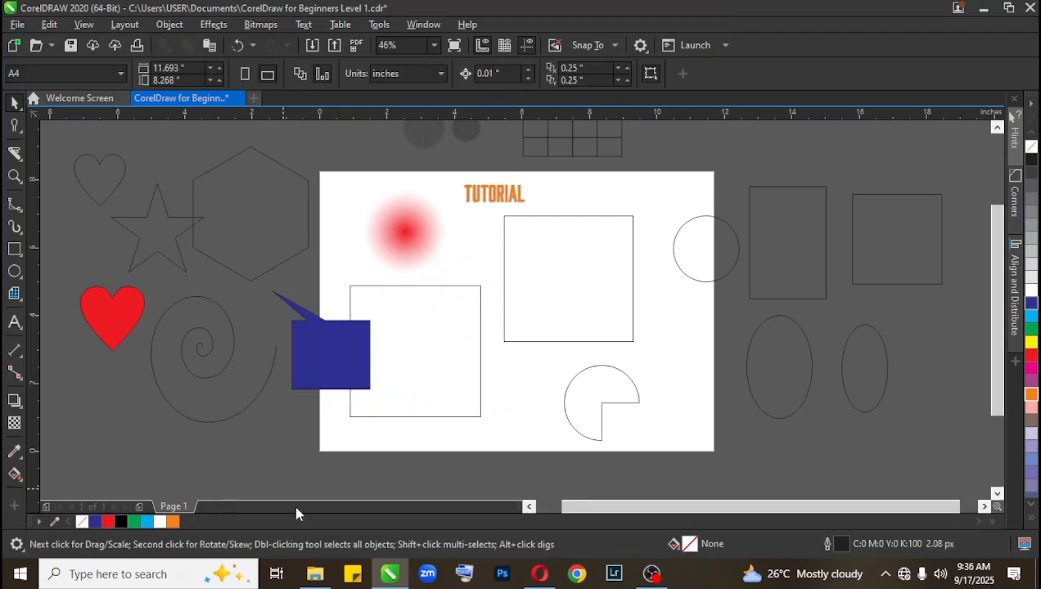
Copy the EMU 11 image in File Explorer and paste it into the open CorelDRAW drawing.
{"action": "left_click", "coordinate": [315, 574]}
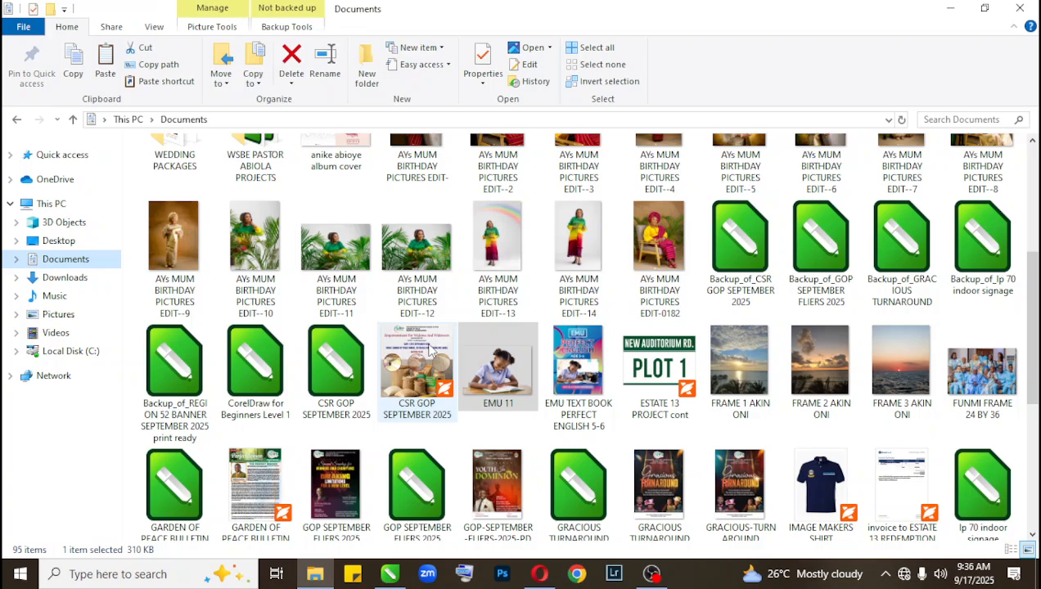
{"action": "right_click", "coordinate": [474, 350]}
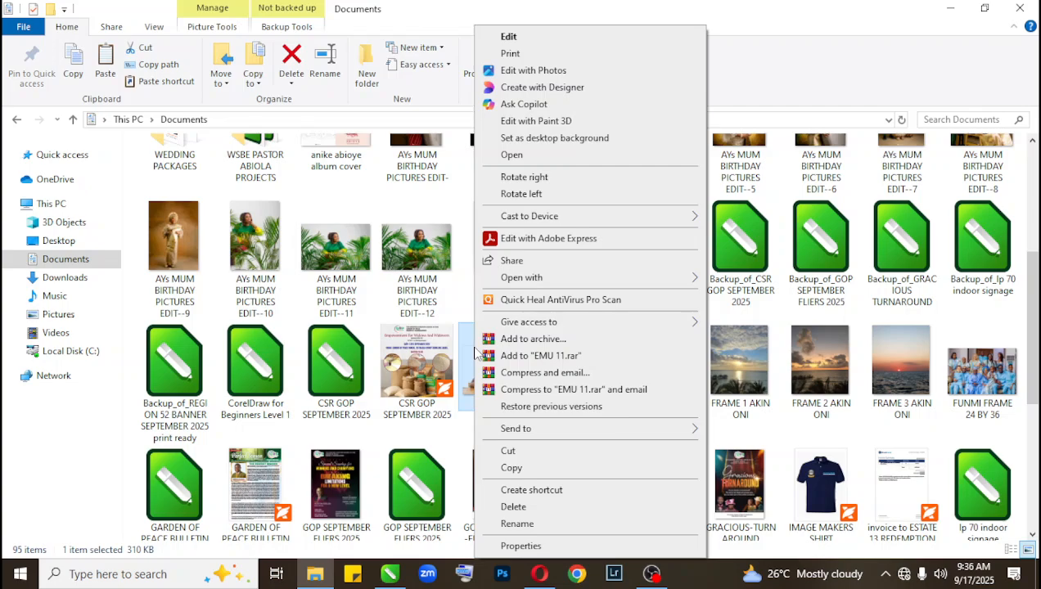
{"action": "left_click", "coordinate": [511, 468]}
{"action": "left_click", "coordinate": [393, 575]}
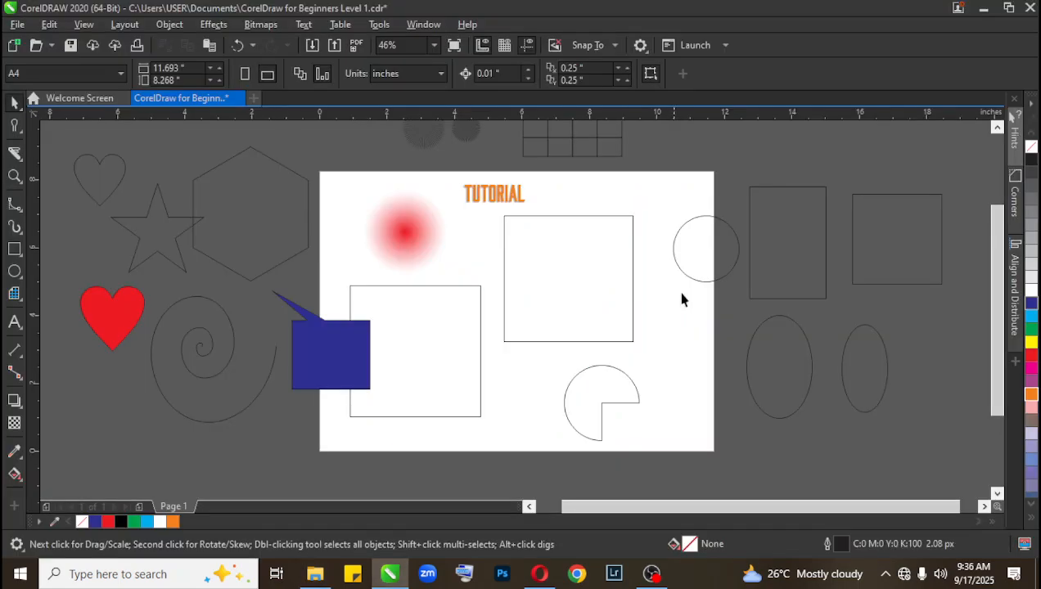
{"action": "right_click", "coordinate": [684, 284]}
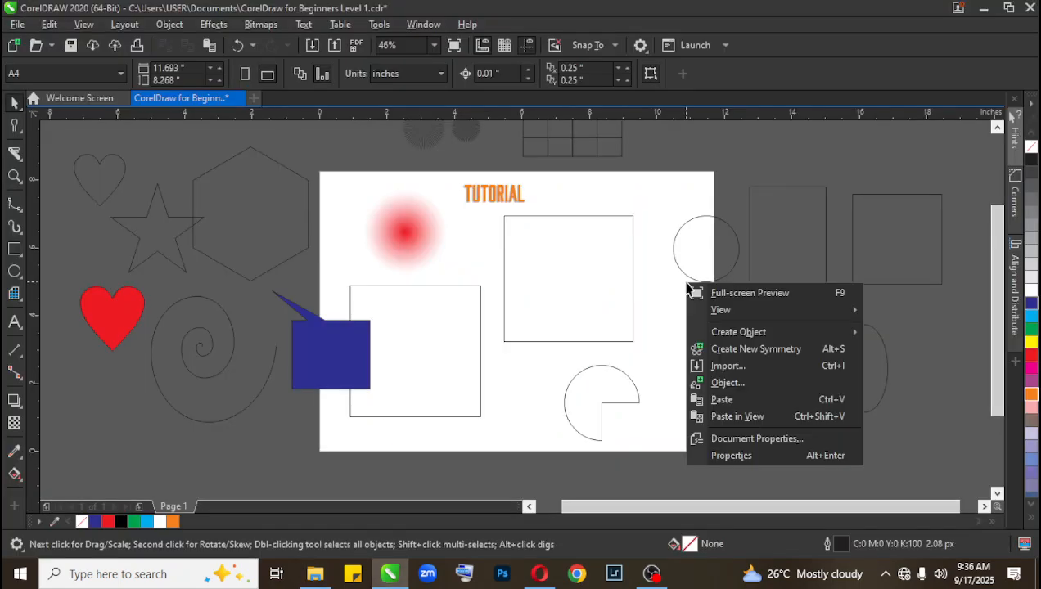
{"action": "left_click", "coordinate": [722, 400]}
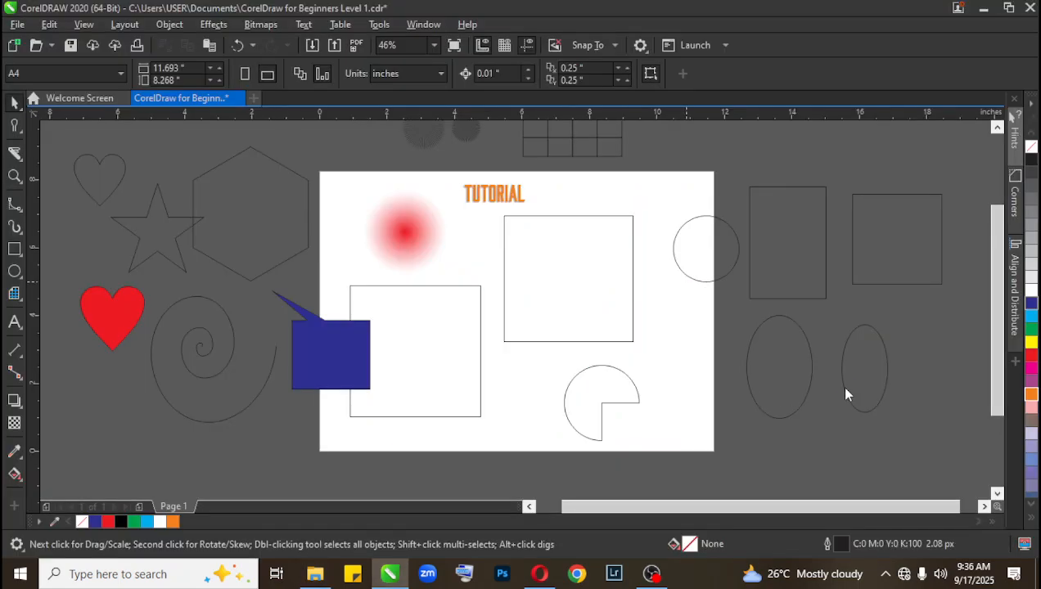
{"action": "left_click", "coordinate": [732, 328]}
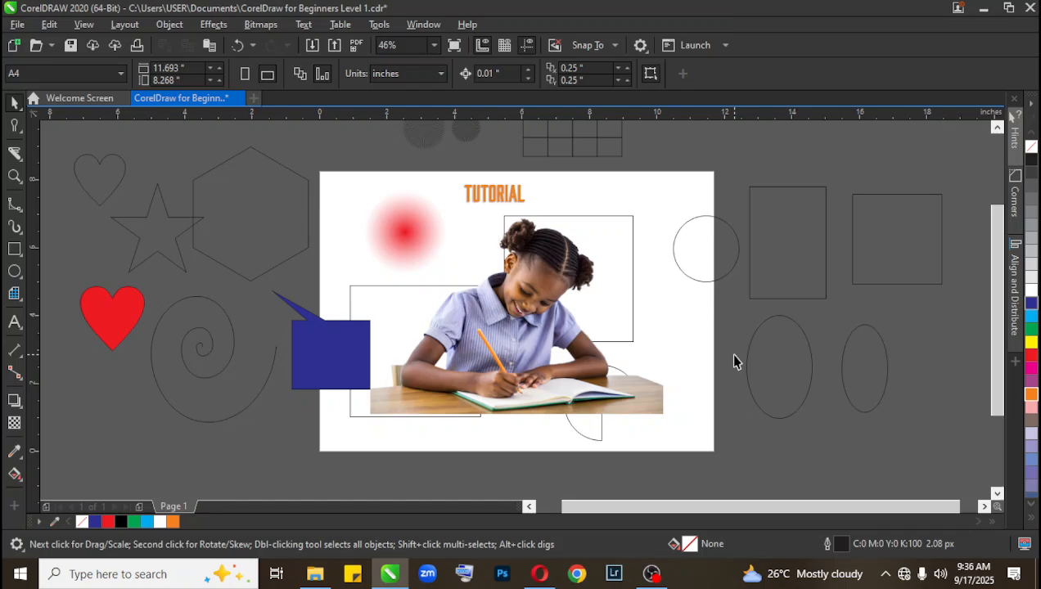
Examine the file formats available for exporting the drawing, and cancel the export.
{"action": "left_click", "coordinate": [16, 24]}
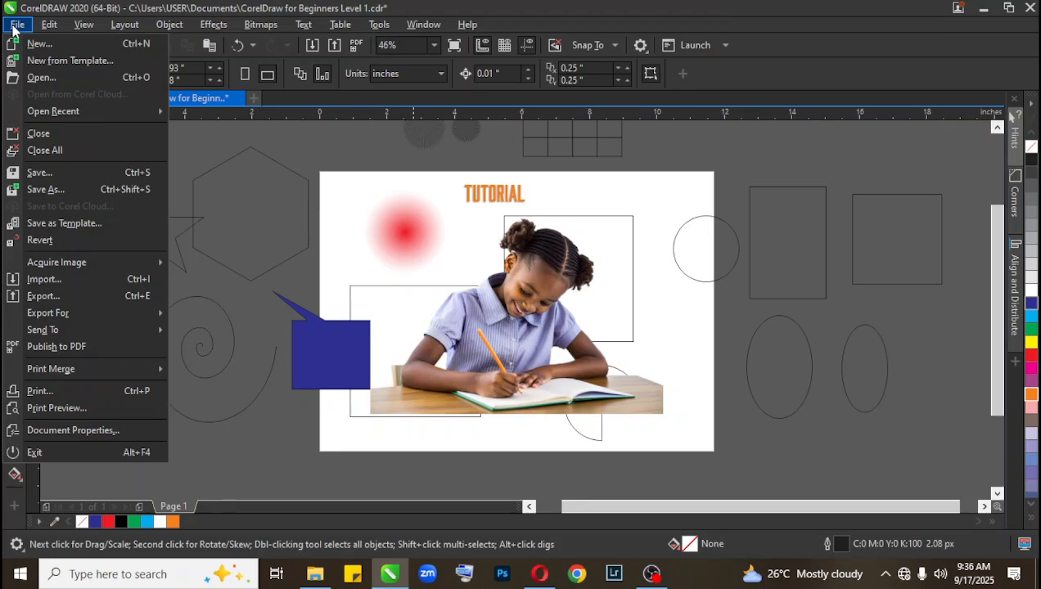
{"action": "left_click", "coordinate": [64, 297]}
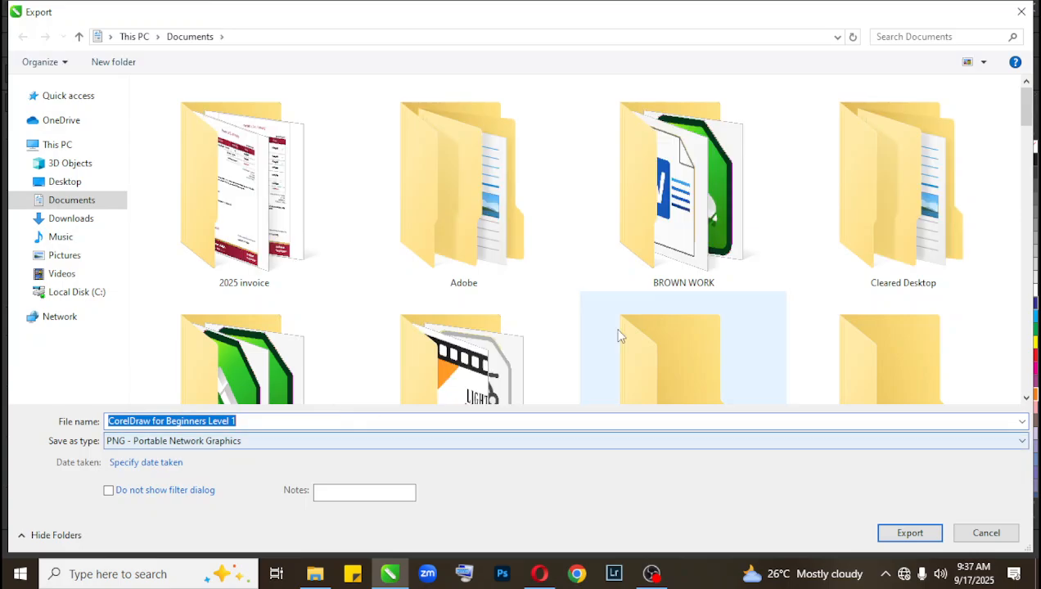
{"action": "left_click", "coordinate": [239, 443]}
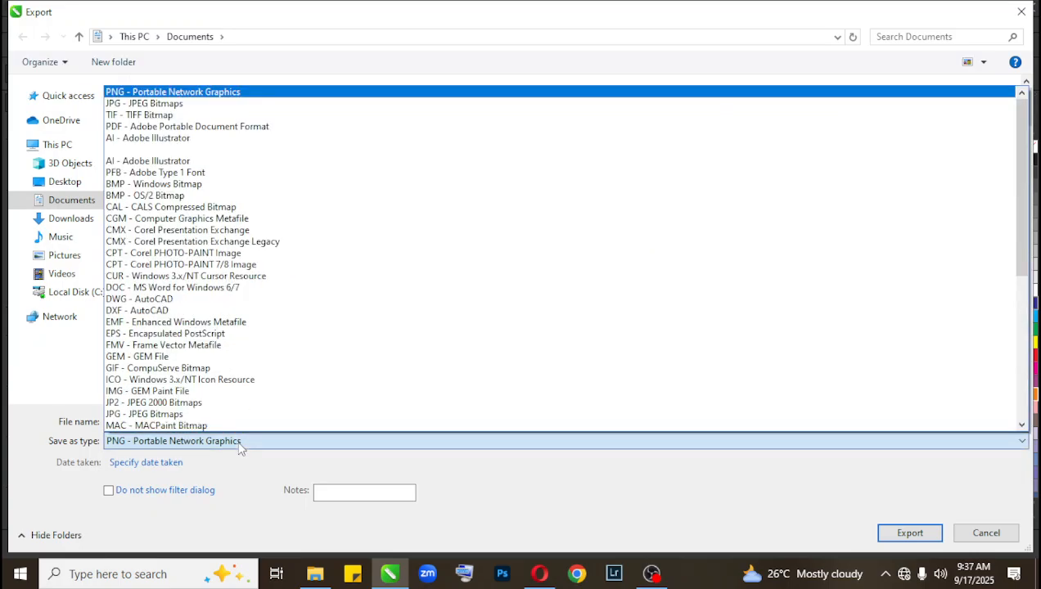
{"action": "left_click", "coordinate": [240, 442]}
{"action": "left_click", "coordinate": [239, 442]}
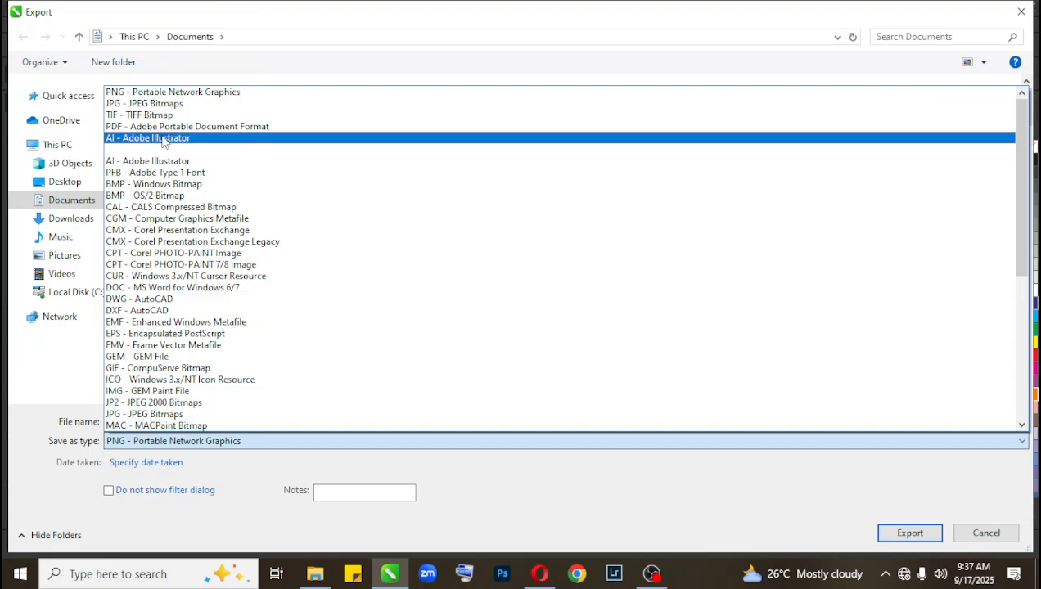
{"action": "left_click", "coordinate": [998, 539]}
{"action": "left_click", "coordinate": [988, 536]}
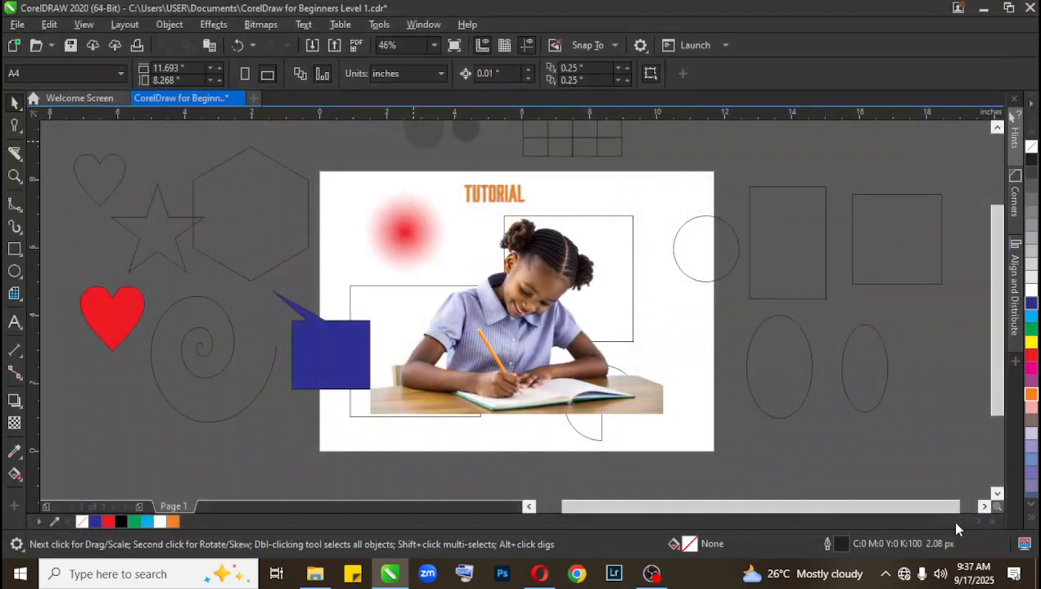
Start another export, look through the Documents folder and the format list, and leave without exporting.
{"action": "left_click", "coordinate": [18, 25]}
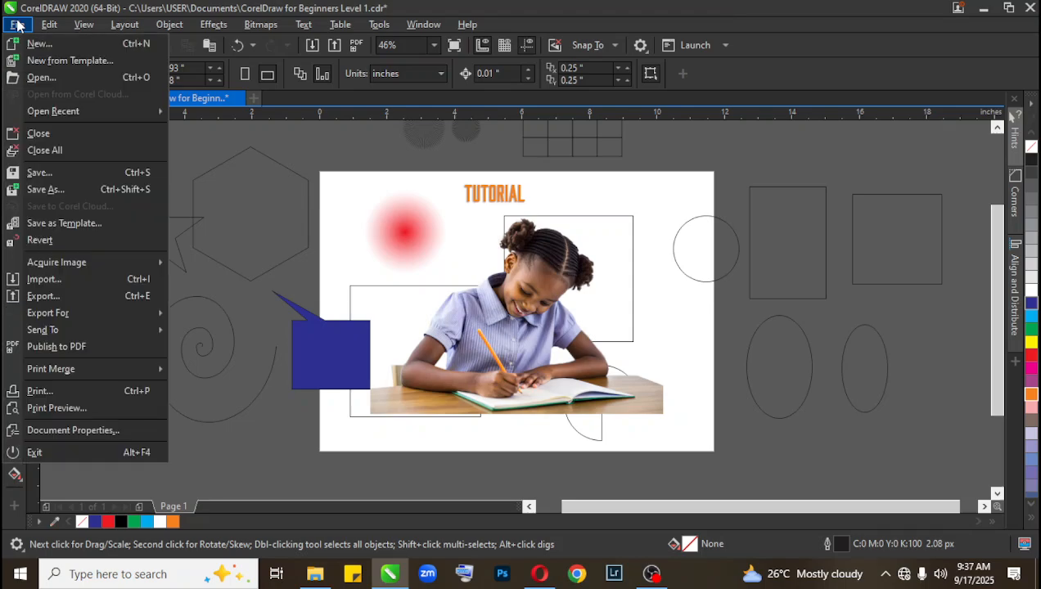
{"action": "left_click", "coordinate": [18, 24]}
{"action": "left_click", "coordinate": [17, 25]}
{"action": "left_click", "coordinate": [86, 296]}
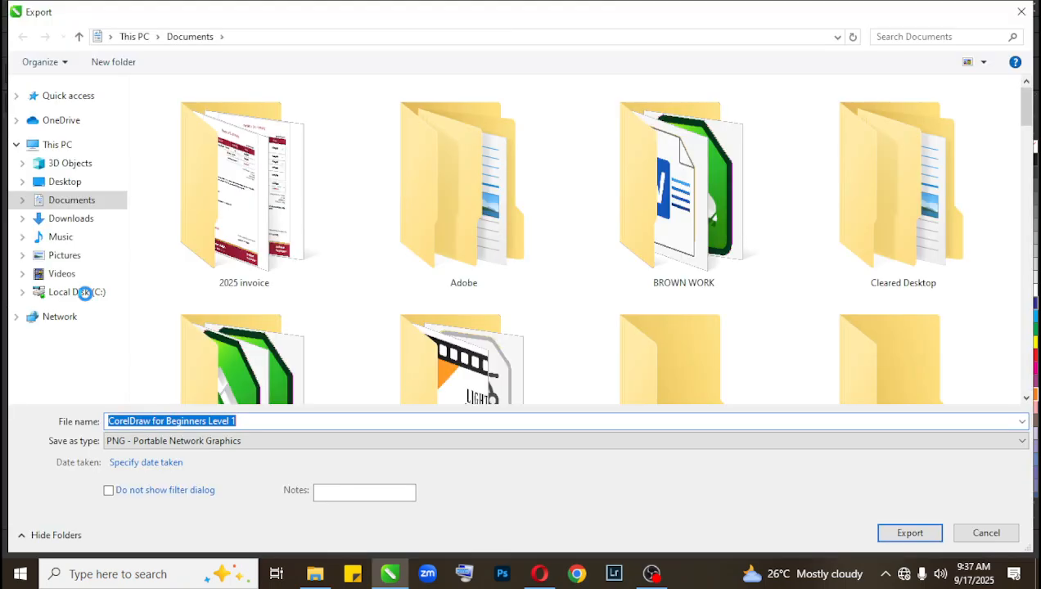
{"action": "left_click_drag", "start_coordinate": [1028, 120], "coordinate": [1028, 142]}
{"action": "left_click", "coordinate": [540, 441]}
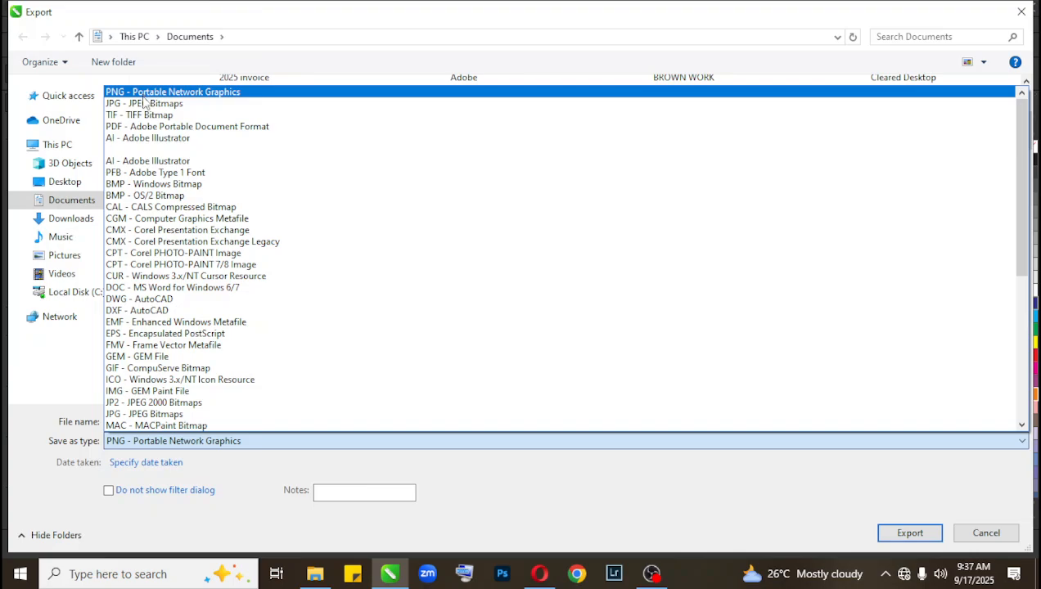
{"action": "left_click", "coordinate": [981, 537]}
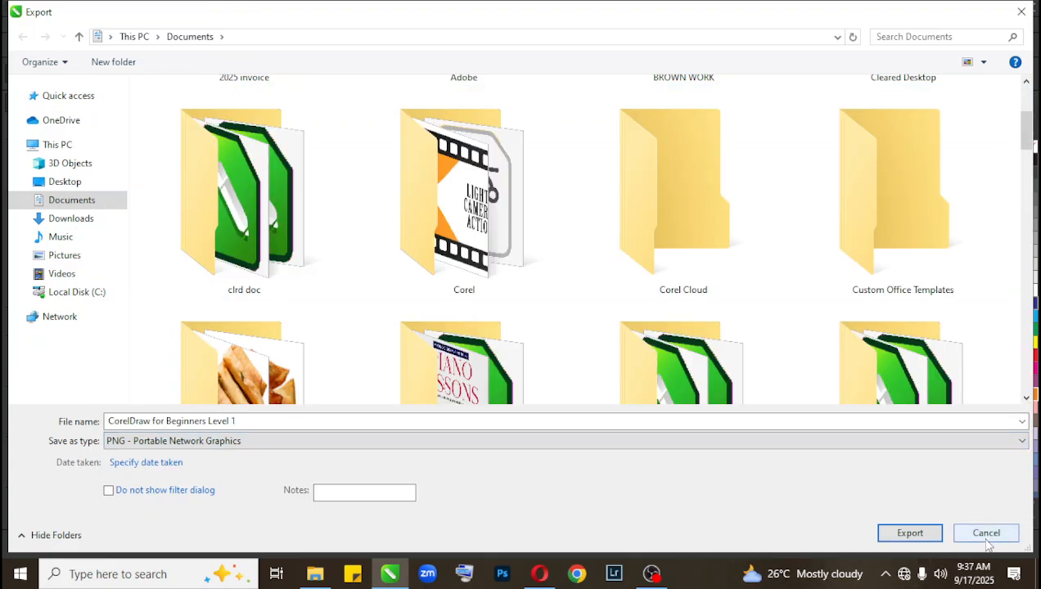
{"action": "left_click", "coordinate": [982, 538]}
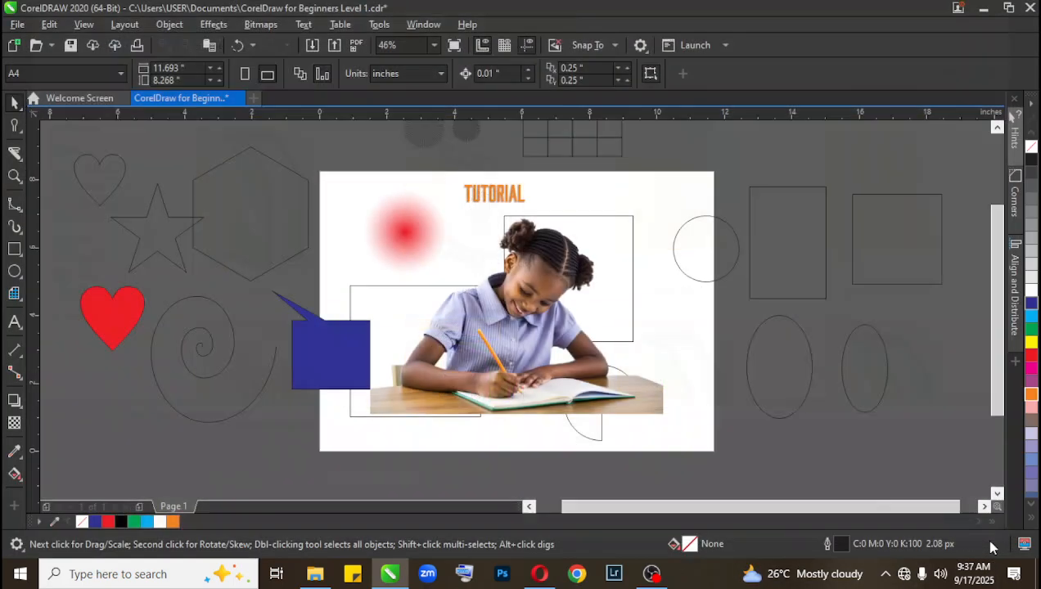
{"action": "left_click", "coordinate": [16, 25]}
{"action": "left_click", "coordinate": [16, 24]}
{"action": "left_click", "coordinate": [17, 24]}
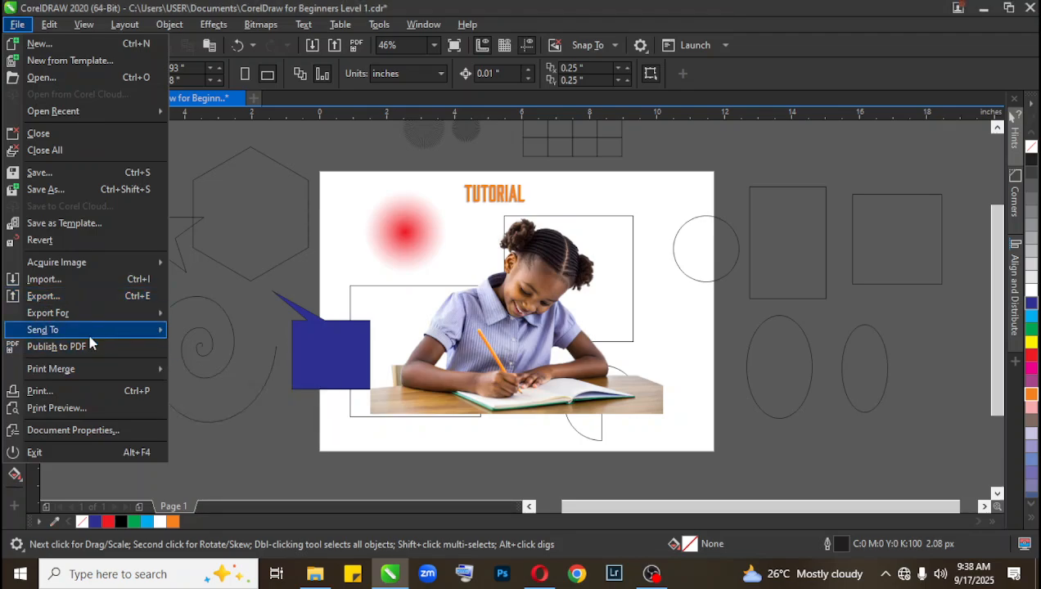
{"action": "mouse_move", "coordinate": [87, 332]}
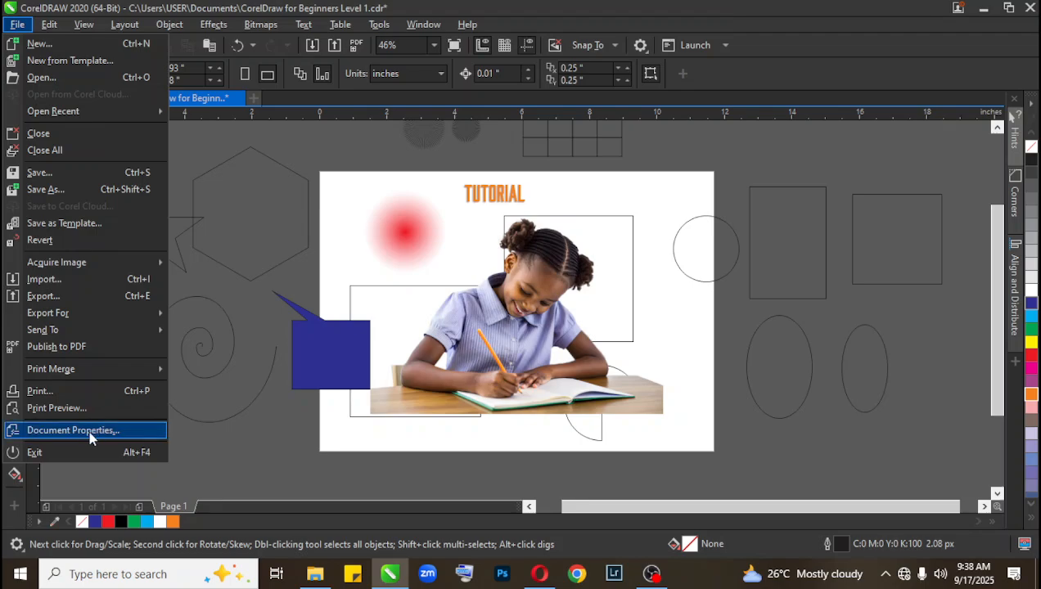
{"action": "left_click", "coordinate": [58, 28]}
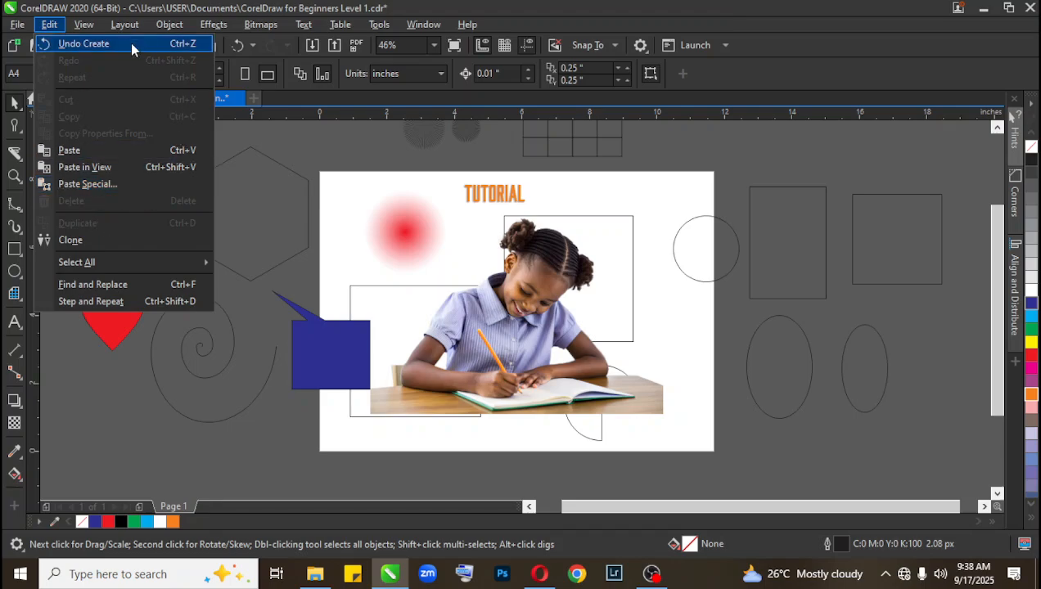
Preview the drawing in full screen and return to the editing window.
{"action": "mouse_move", "coordinate": [85, 28]}
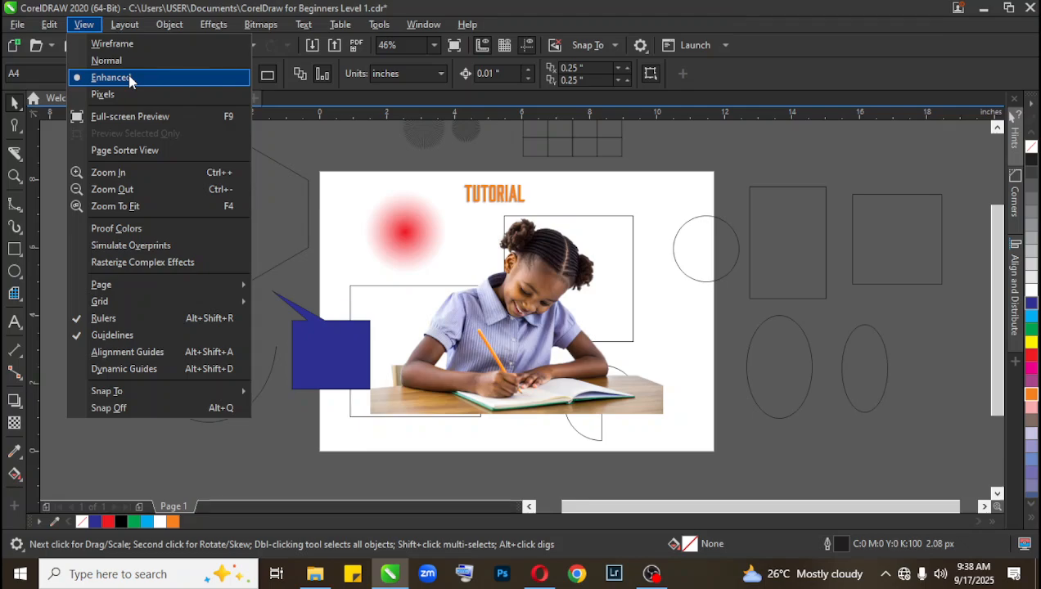
{"action": "left_click", "coordinate": [164, 116]}
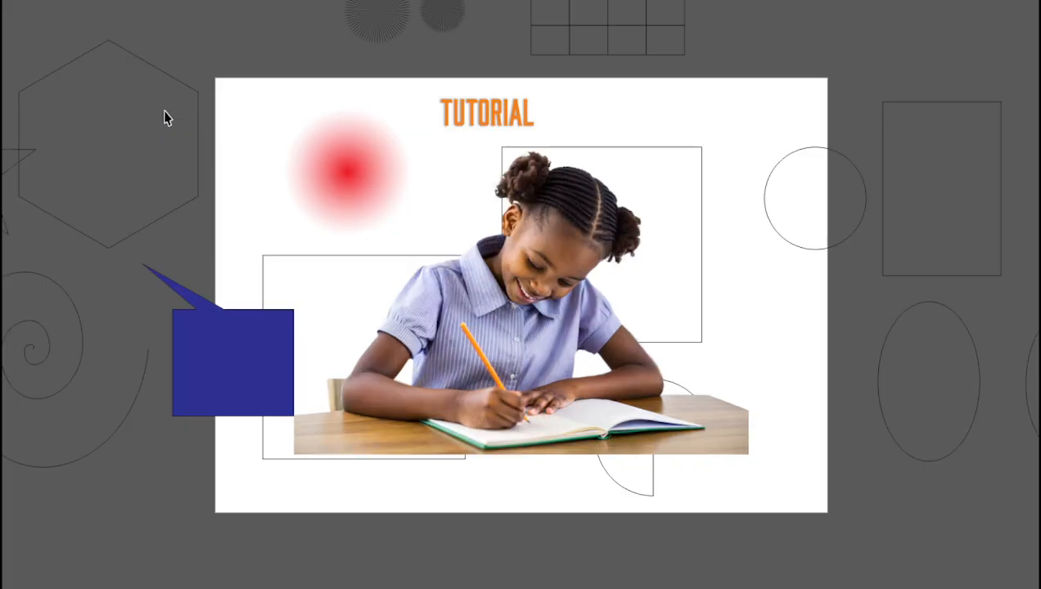
{"action": "left_click", "coordinate": [164, 117]}
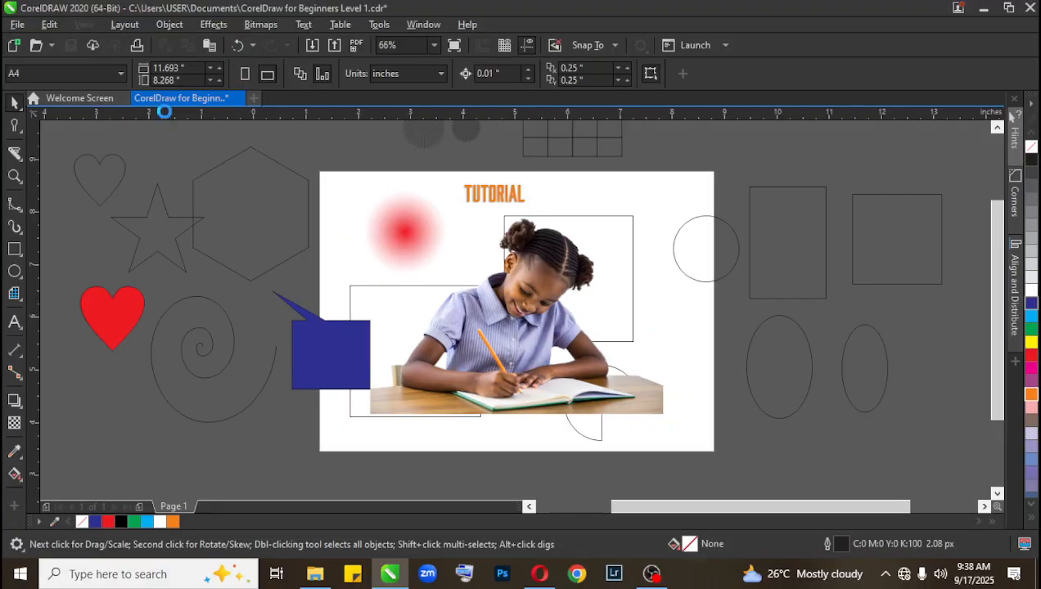
{"action": "left_click", "coordinate": [86, 26]}
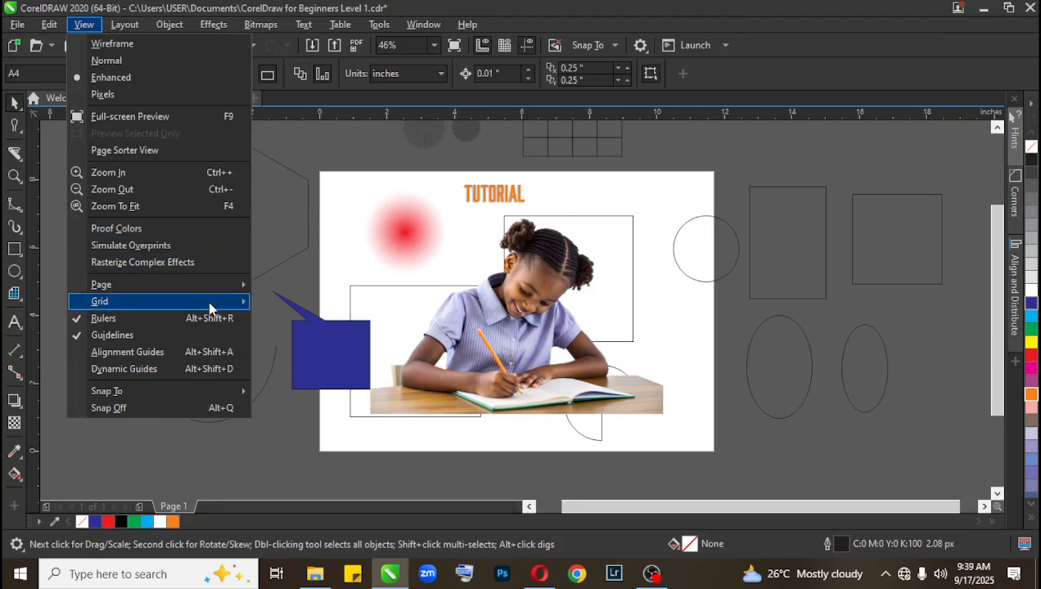
{"action": "mouse_move", "coordinate": [154, 282]}
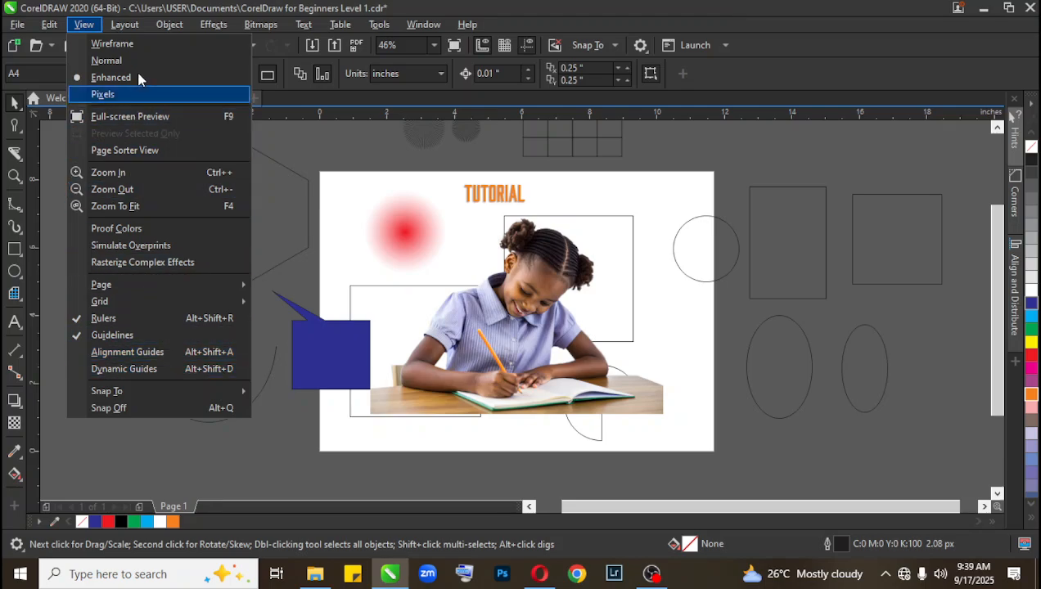
Insert one landscape A4 page after page 1 of the document.
{"action": "mouse_move", "coordinate": [132, 28]}
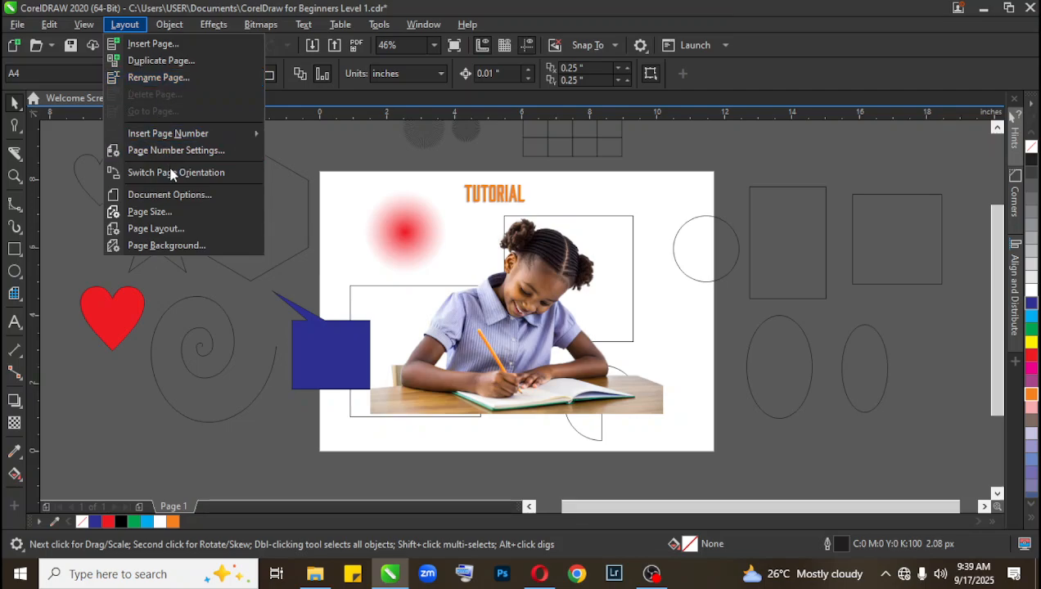
{"action": "left_click", "coordinate": [154, 43]}
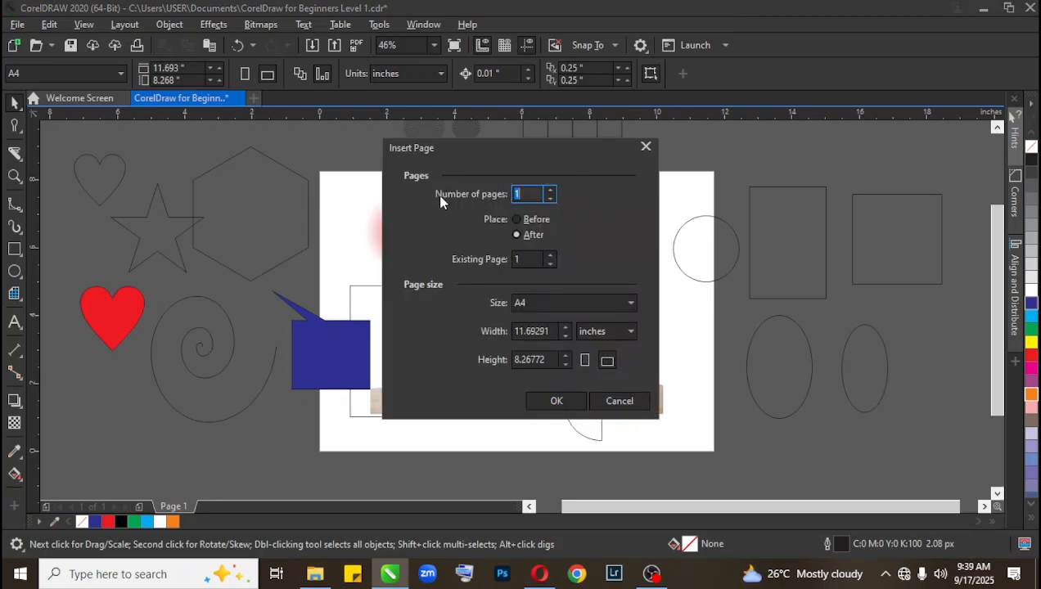
{"action": "left_click", "coordinate": [554, 191]}
{"action": "left_click", "coordinate": [554, 191]}
{"action": "left_click", "coordinate": [554, 191]}
{"action": "left_click", "coordinate": [554, 190]}
{"action": "left_click", "coordinate": [549, 200]}
{"action": "left_click", "coordinate": [549, 201]}
{"action": "left_click", "coordinate": [549, 200]}
{"action": "left_click", "coordinate": [549, 201]}
{"action": "left_click", "coordinate": [549, 200]}
{"action": "left_click", "coordinate": [549, 200]}
{"action": "left_click", "coordinate": [553, 264]}
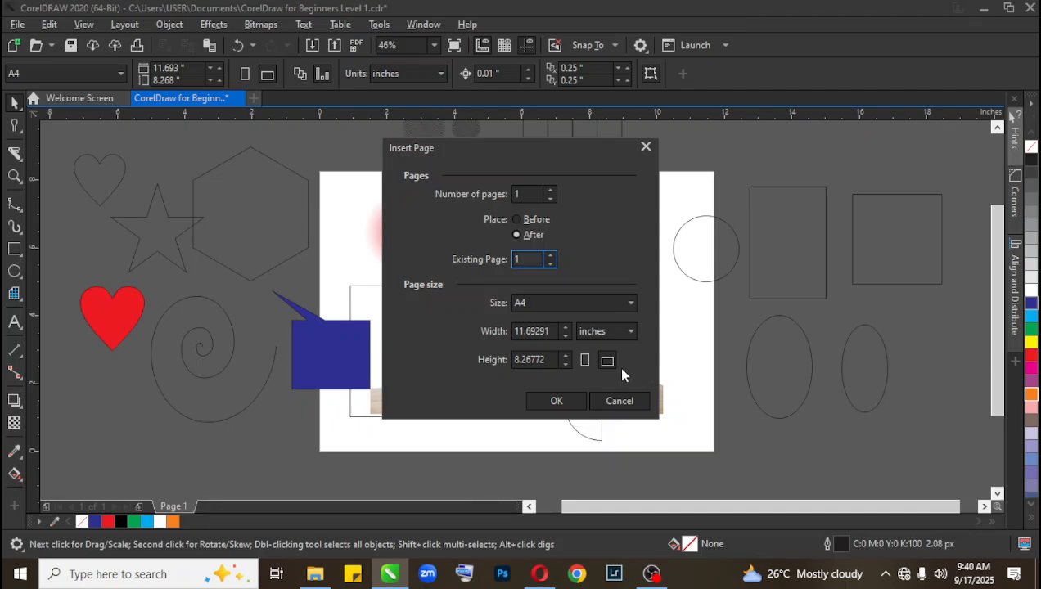
{"action": "left_click", "coordinate": [556, 401]}
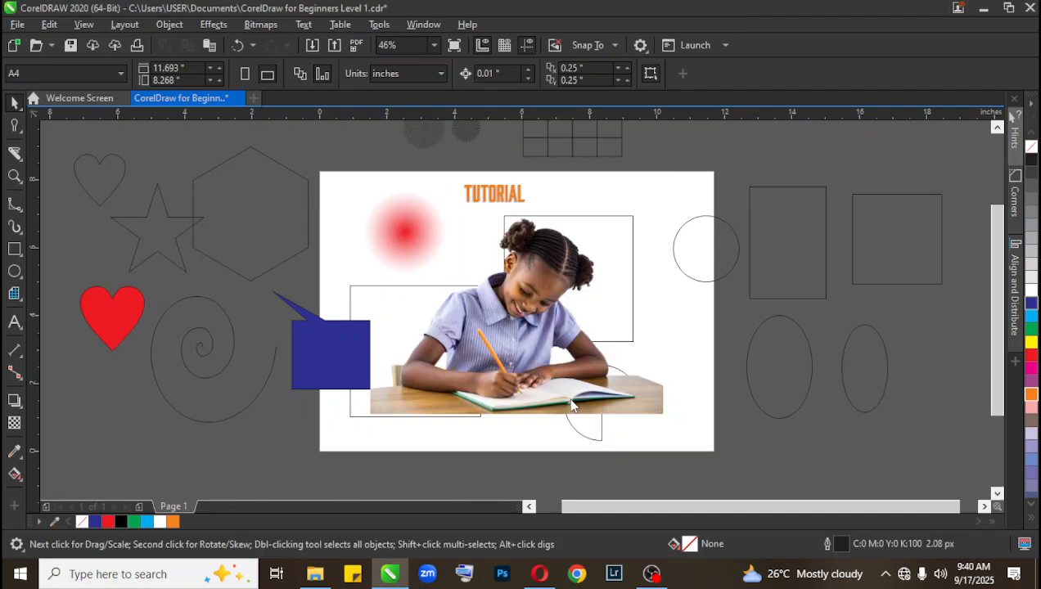
Switch back and forth between Page 1 and Page 2 to compare them, ending on Page 1.
{"action": "left_click", "coordinate": [185, 507]}
{"action": "left_click", "coordinate": [214, 506]}
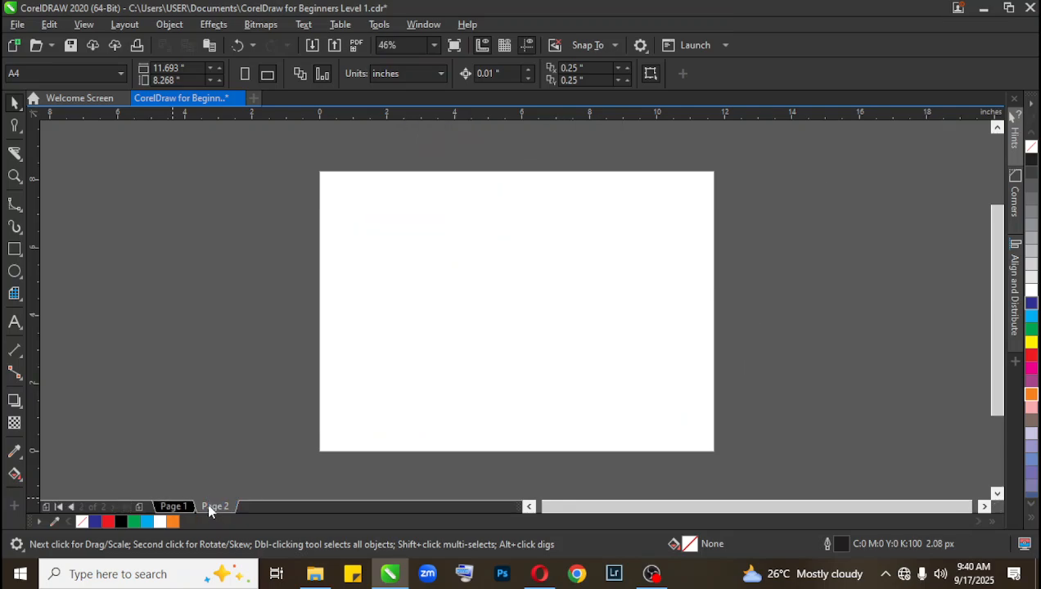
{"action": "left_click", "coordinate": [175, 506]}
{"action": "left_click", "coordinate": [206, 510]}
{"action": "left_click", "coordinate": [174, 507]}
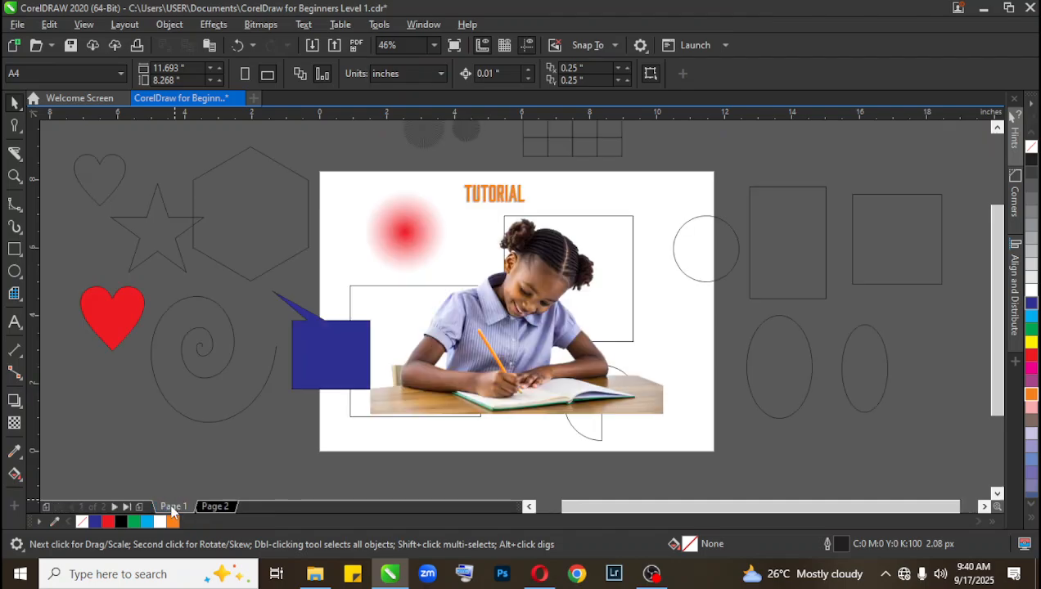
{"action": "left_click", "coordinate": [212, 506]}
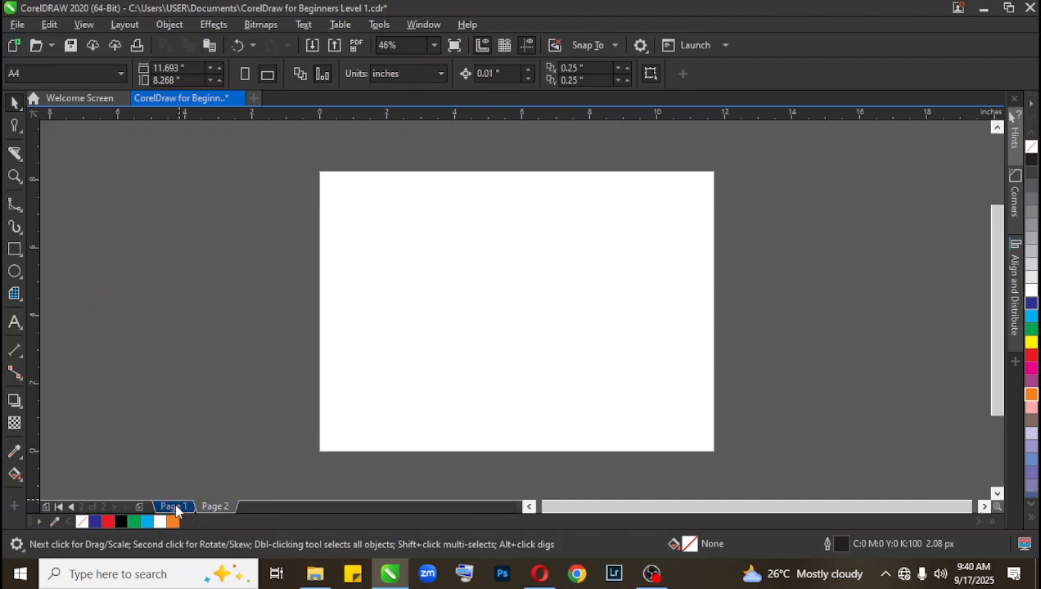
{"action": "left_click", "coordinate": [174, 506]}
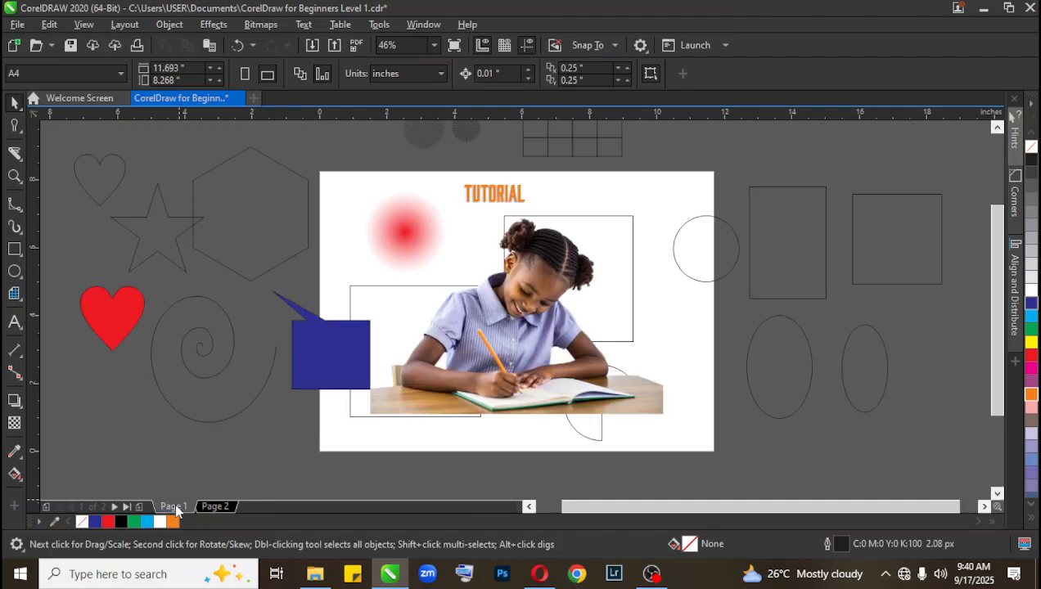
Look through the available page layout, object, effects, bitmap and text commands without applying any.
{"action": "left_click", "coordinate": [127, 25]}
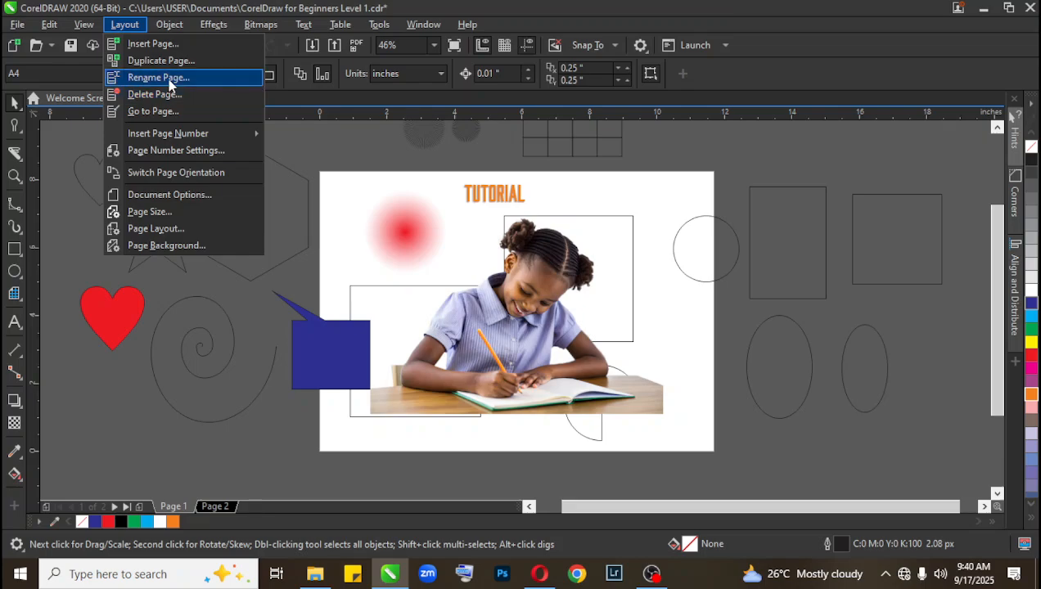
{"action": "mouse_move", "coordinate": [168, 29]}
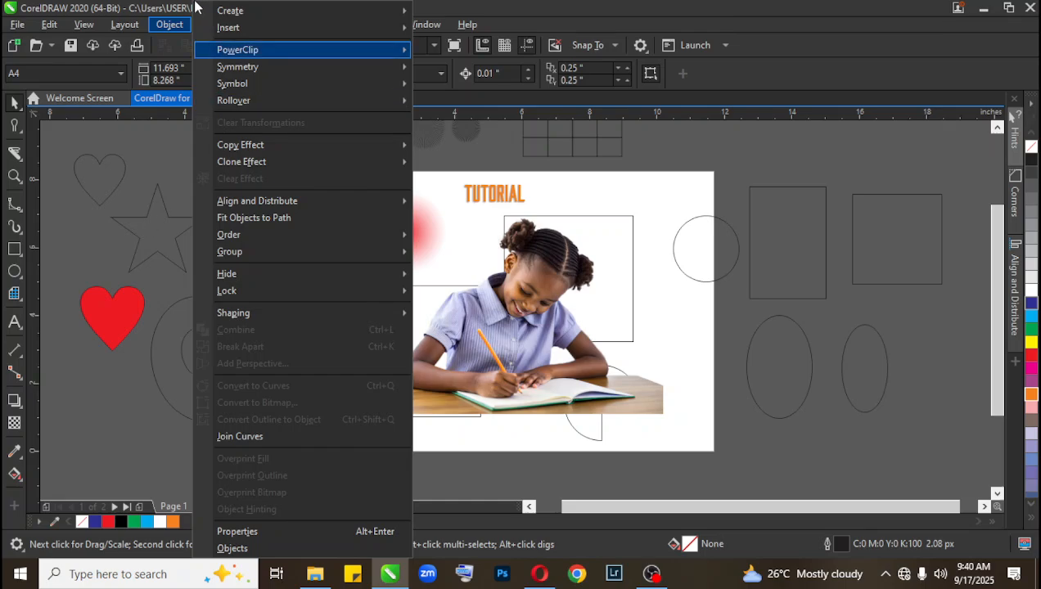
{"action": "key", "text": "Escape"}
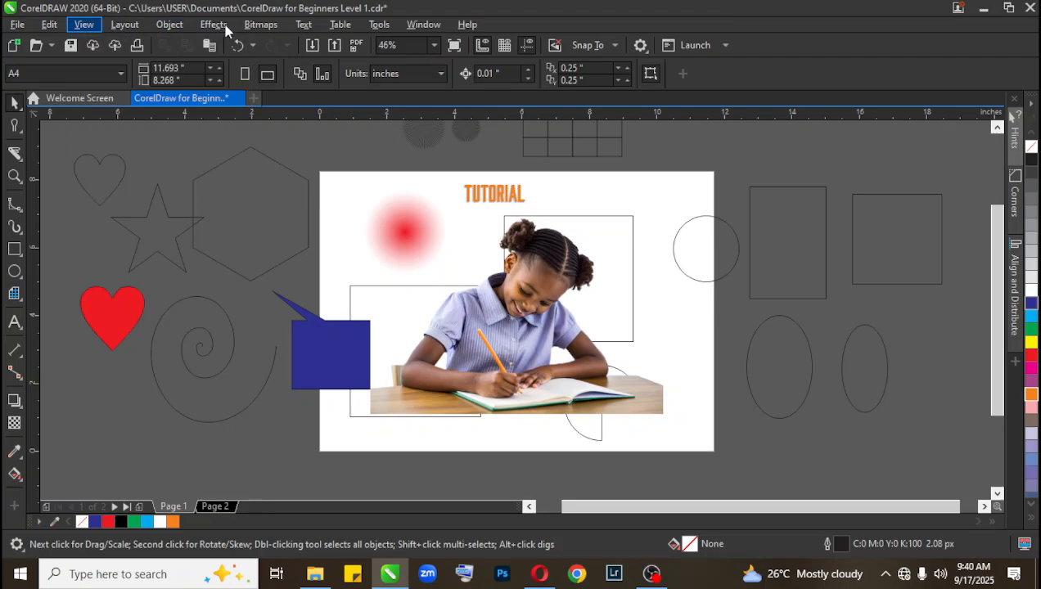
{"action": "left_click", "coordinate": [213, 25]}
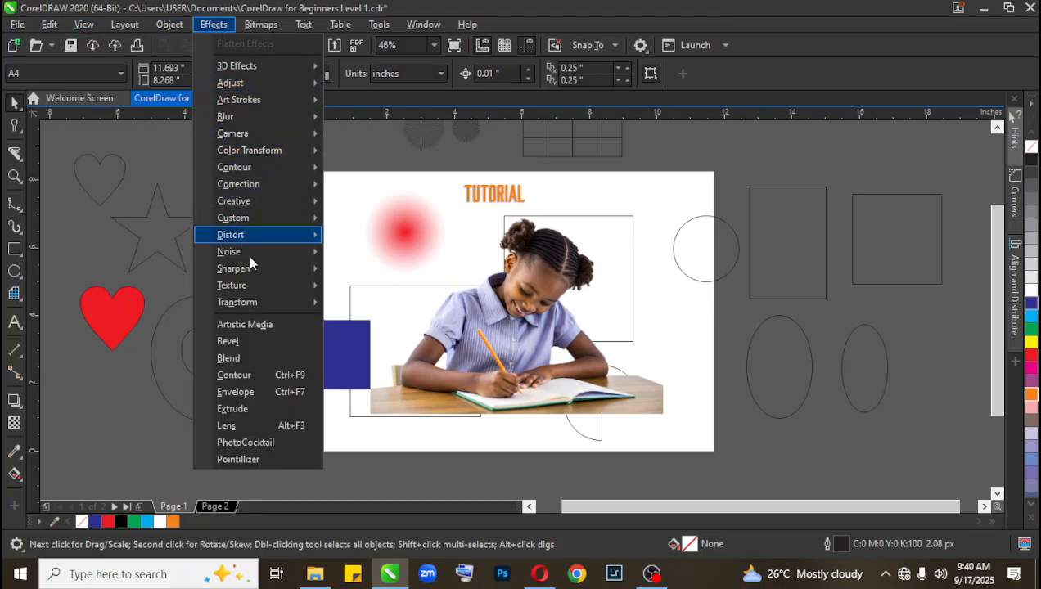
{"action": "mouse_move", "coordinate": [251, 70]}
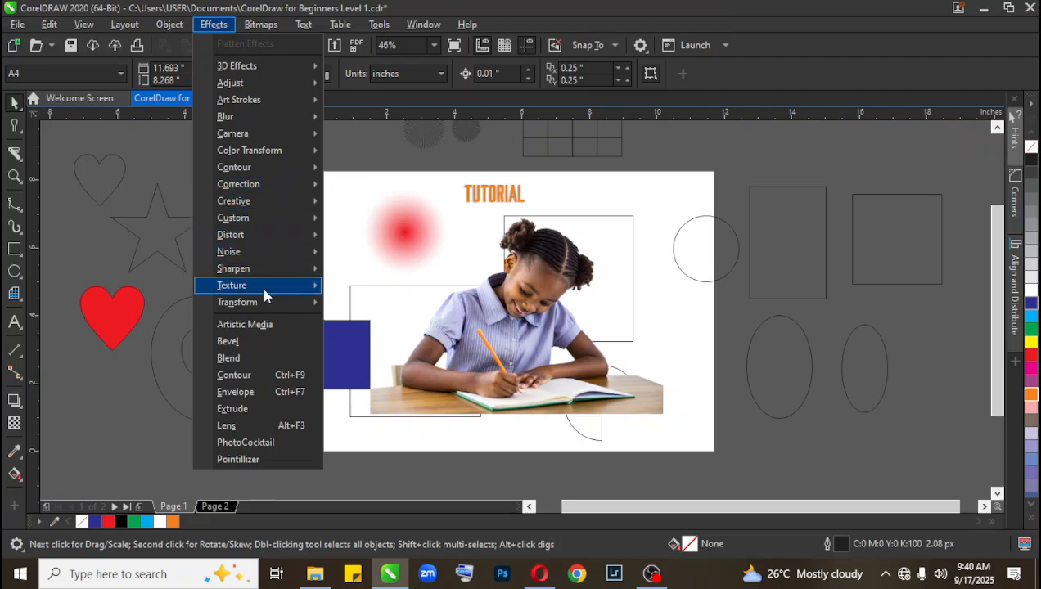
{"action": "left_click", "coordinate": [251, 27]}
{"action": "left_click", "coordinate": [261, 26]}
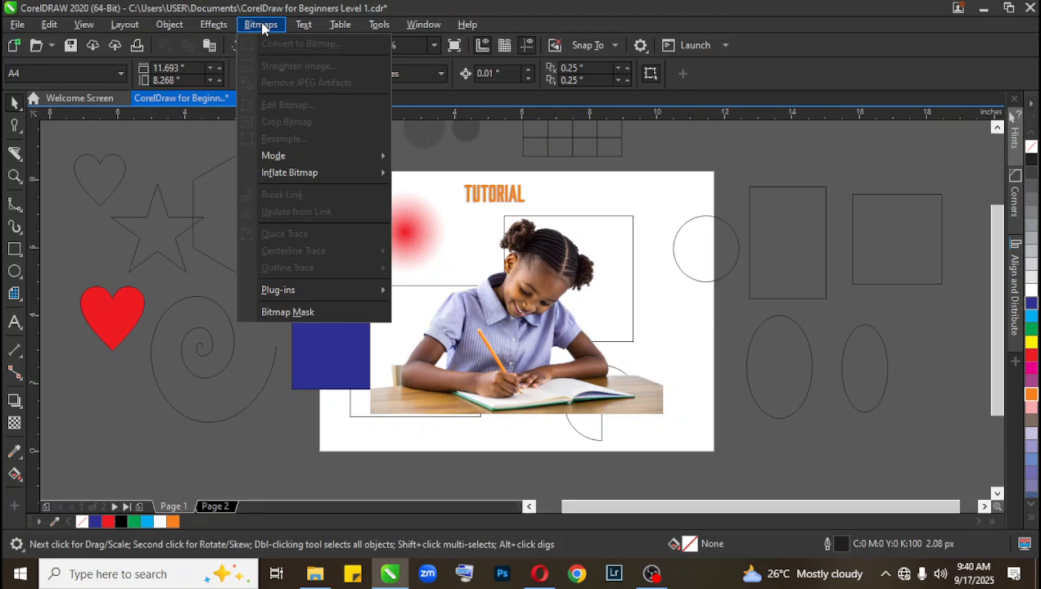
{"action": "mouse_move", "coordinate": [301, 27]}
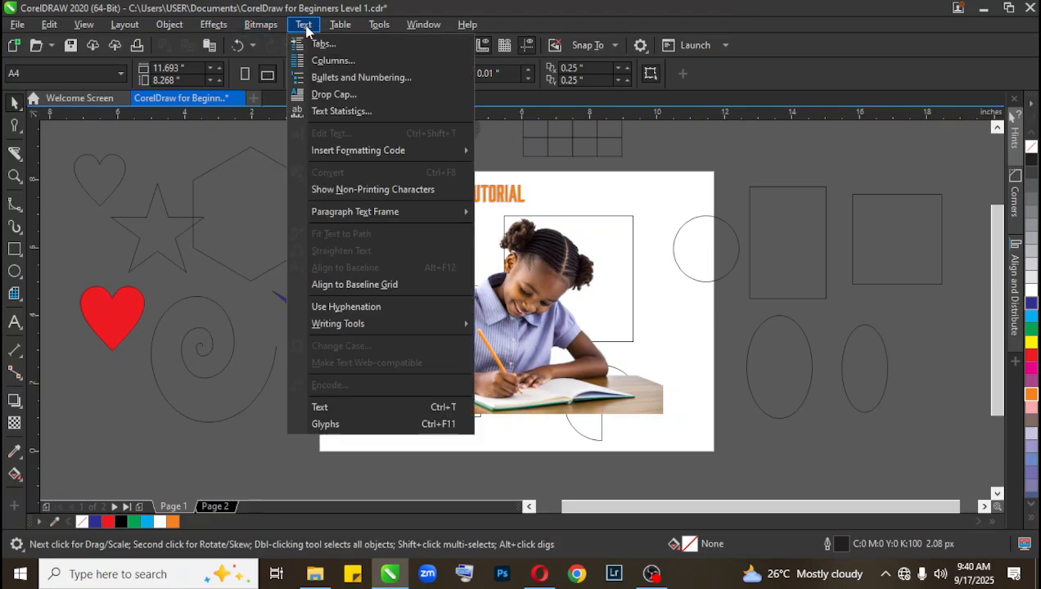
{"action": "left_click", "coordinate": [211, 238]}
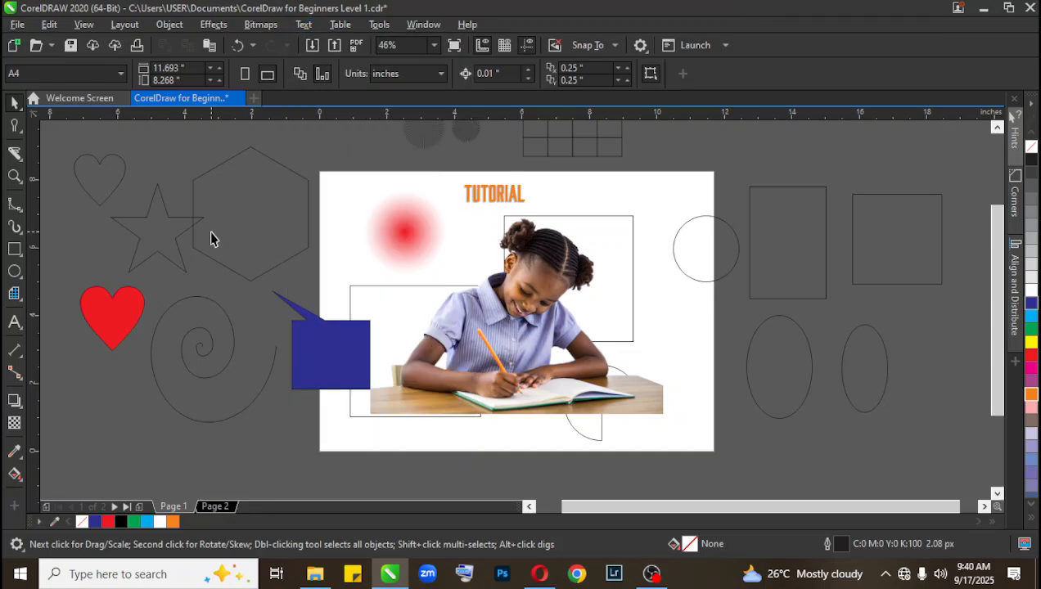
Add the artistic text "coreldraw" just above the upper edge of the page.
{"action": "left_click", "coordinate": [15, 324]}
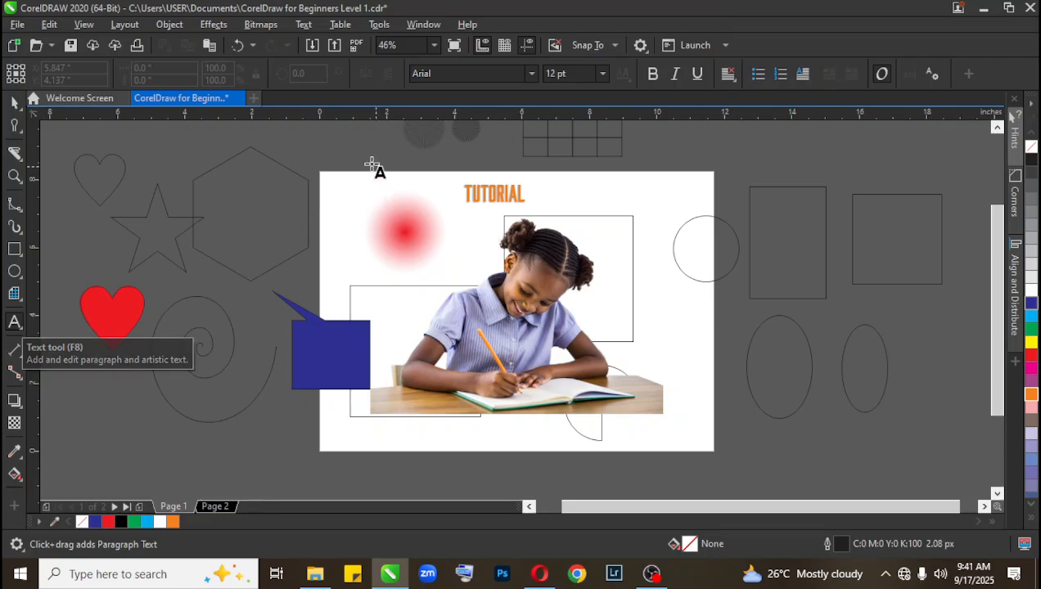
{"action": "left_click", "coordinate": [347, 150]}
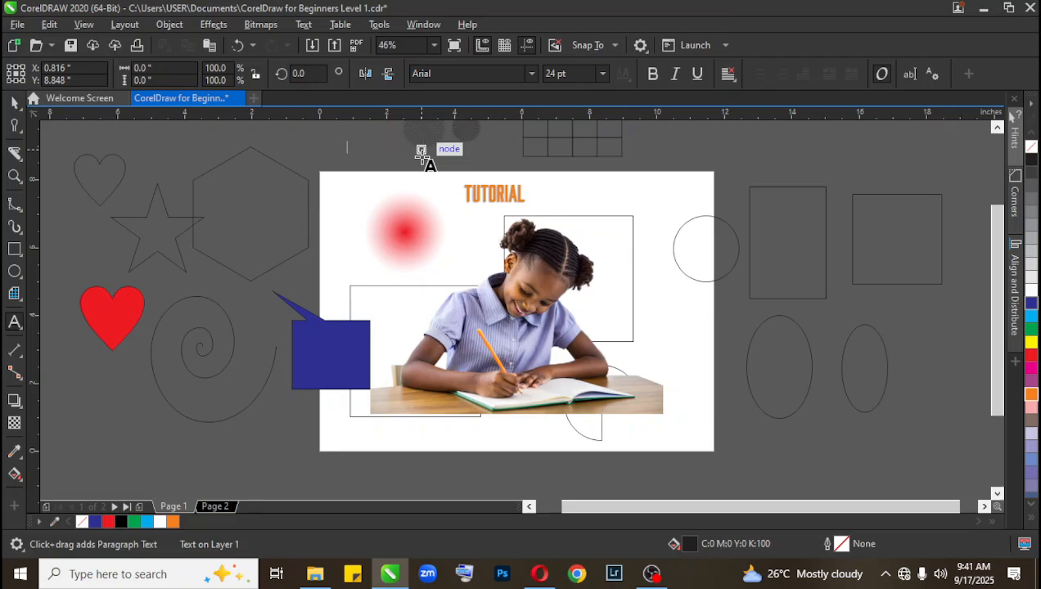
{"action": "type", "text": "corel"}
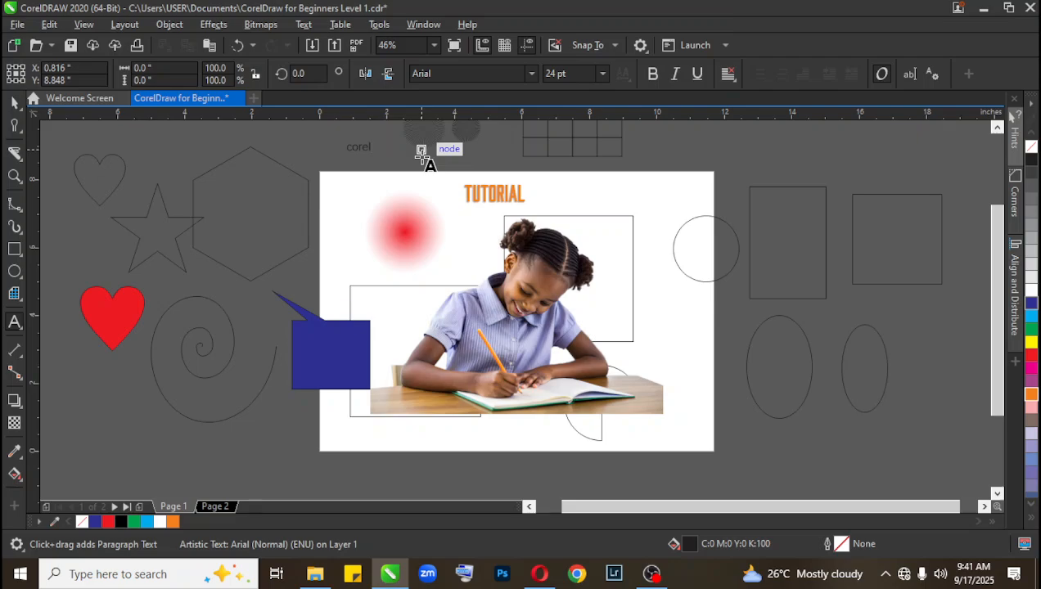
{"action": "type", "text": "d"}
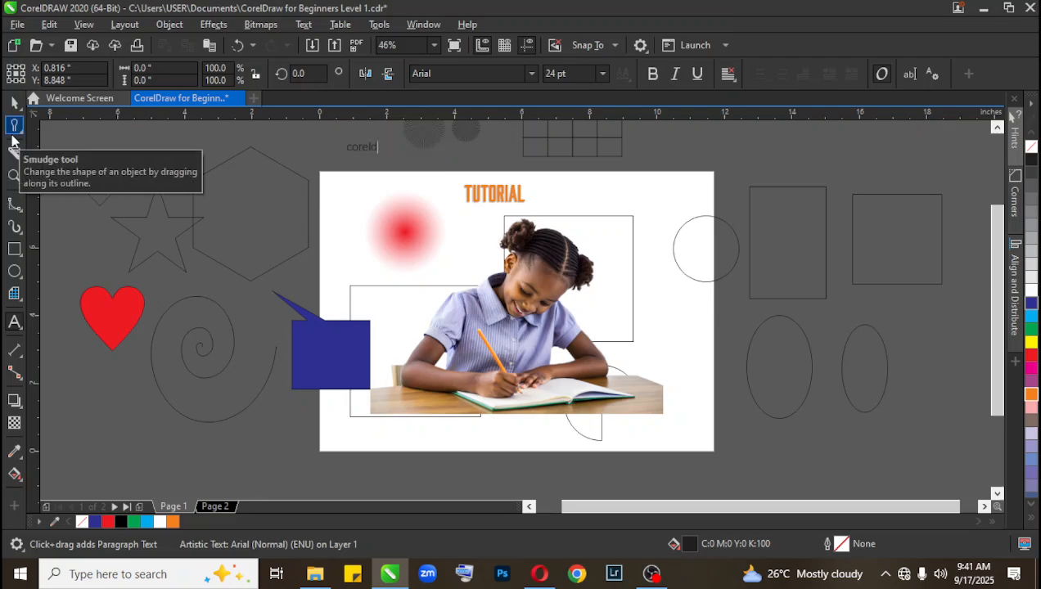
{"action": "type", "text": "ra"}
{"action": "type", "text": "w"}
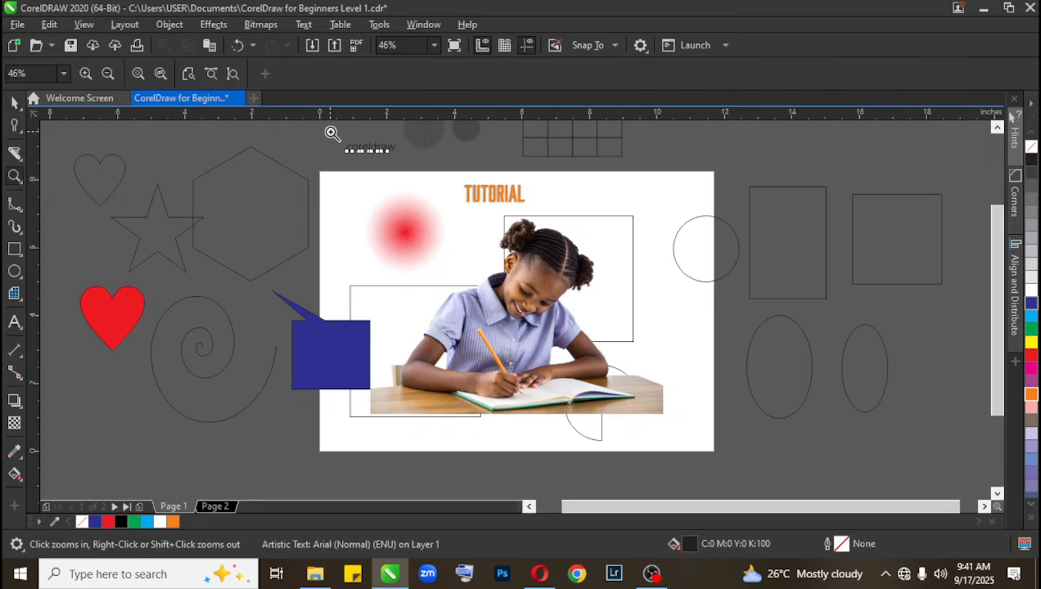
Change the case of the "coreldraw" text to UPPERCASE.
{"action": "left_click_drag", "start_coordinate": [334, 141], "coordinate": [413, 167]}
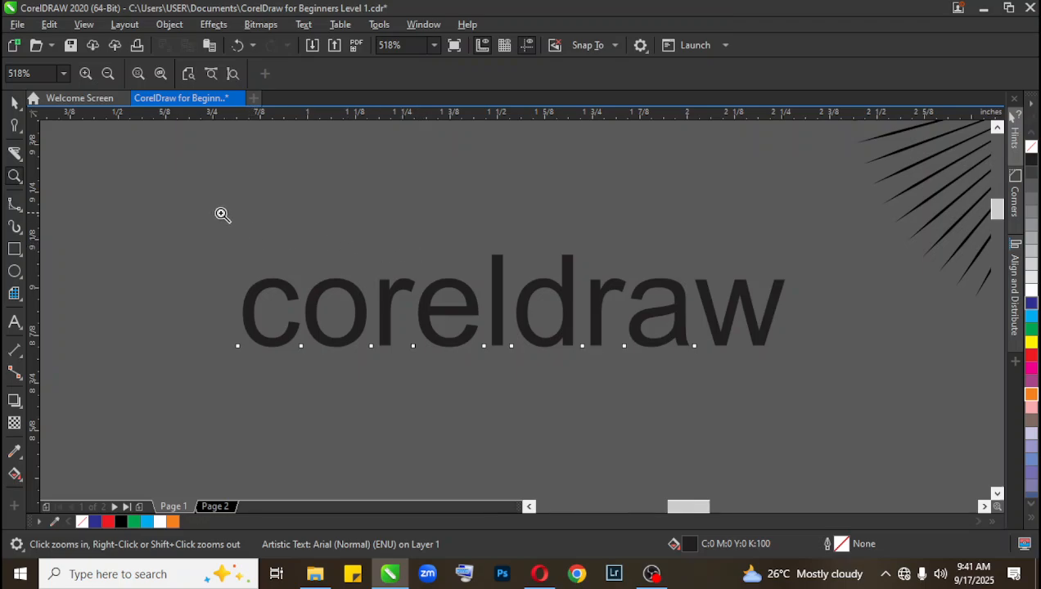
{"action": "left_click_drag", "start_coordinate": [205, 211], "coordinate": [841, 418]}
{"action": "key", "text": "space"}
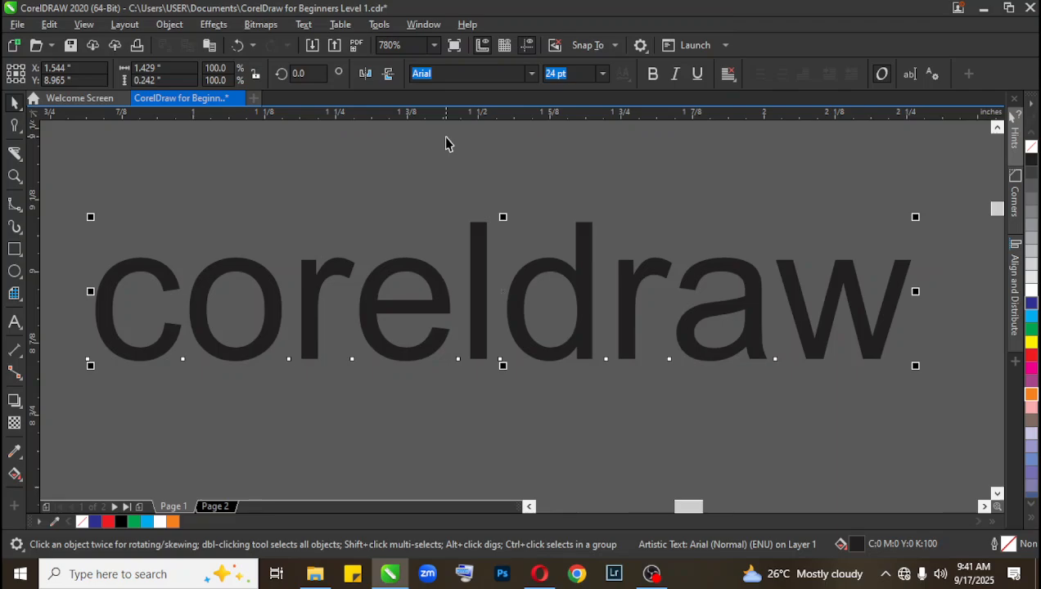
{"action": "left_click", "coordinate": [303, 24]}
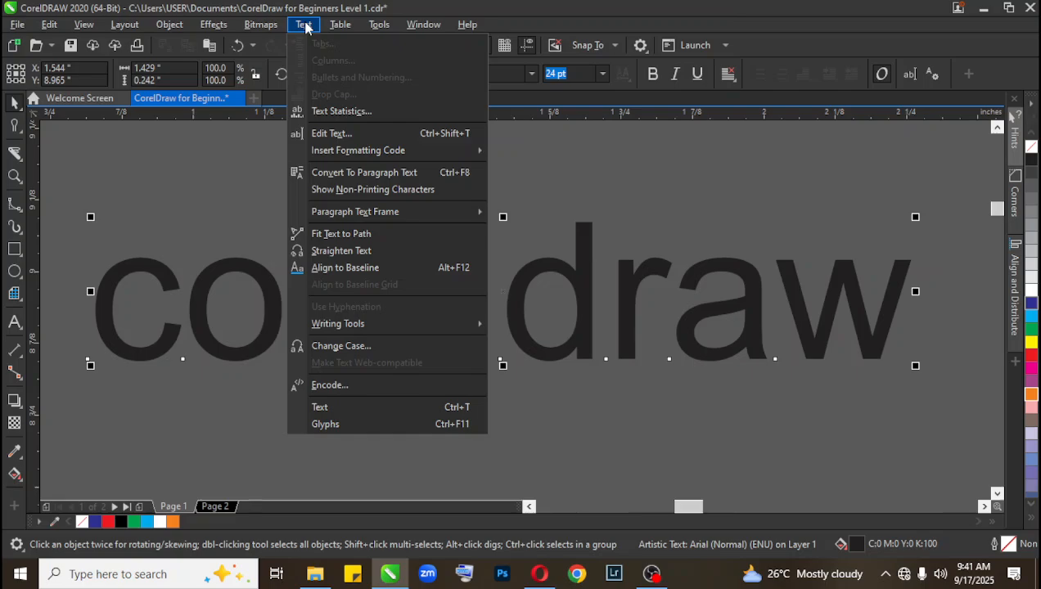
{"action": "left_click", "coordinate": [338, 346]}
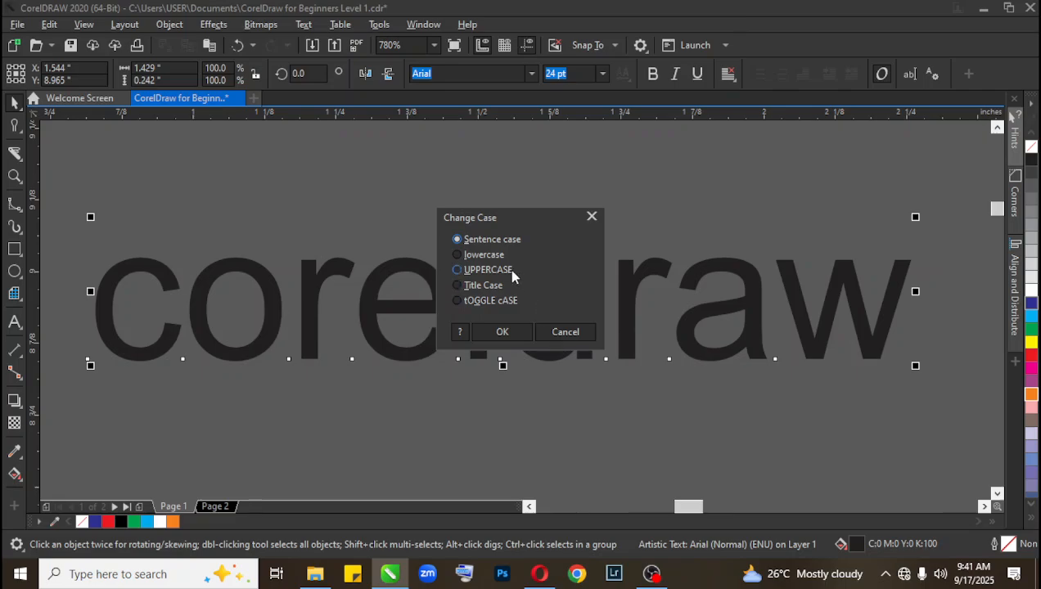
{"action": "left_click", "coordinate": [511, 274]}
{"action": "left_click", "coordinate": [496, 282]}
{"action": "left_click", "coordinate": [504, 270]}
{"action": "left_click", "coordinate": [502, 332]}
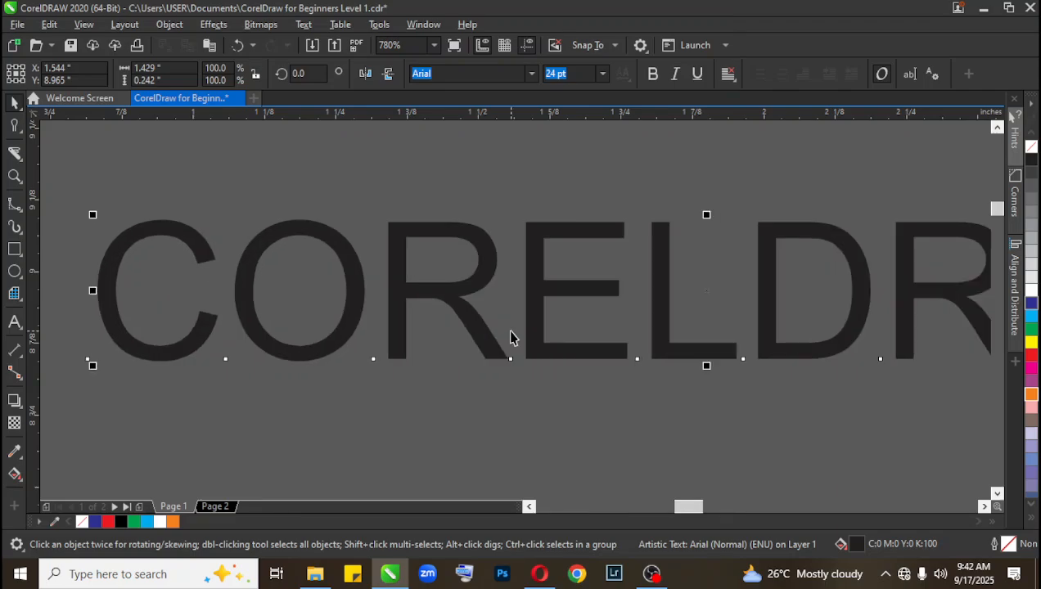
Move the CORELDRAW text down and slightly left, clear of the radiating-line shape, and deselect it.
{"action": "key", "text": "z"}
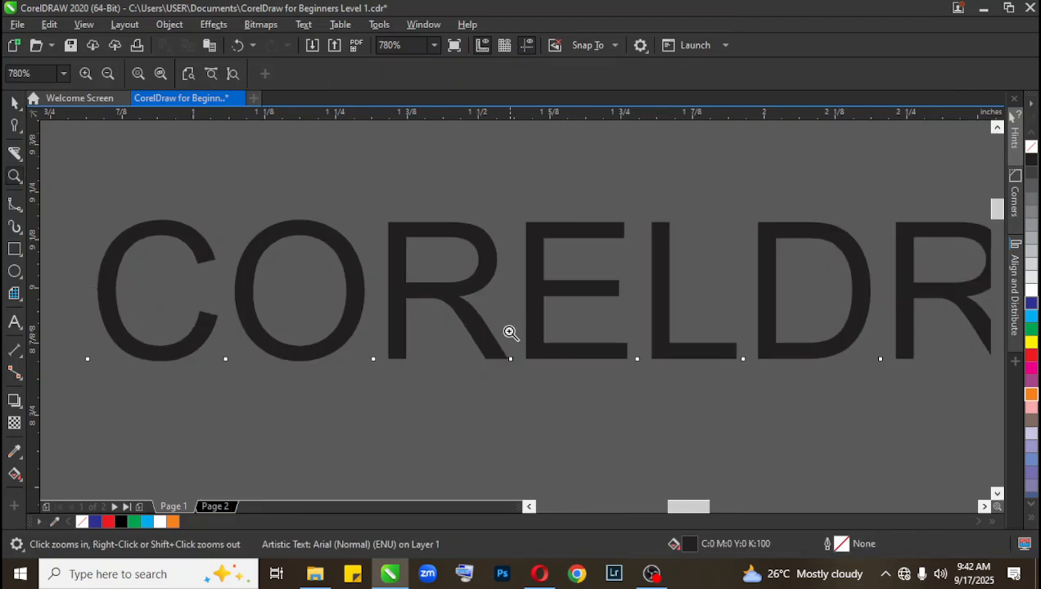
{"action": "right_click", "coordinate": [509, 331]}
{"action": "key", "text": "F4"}
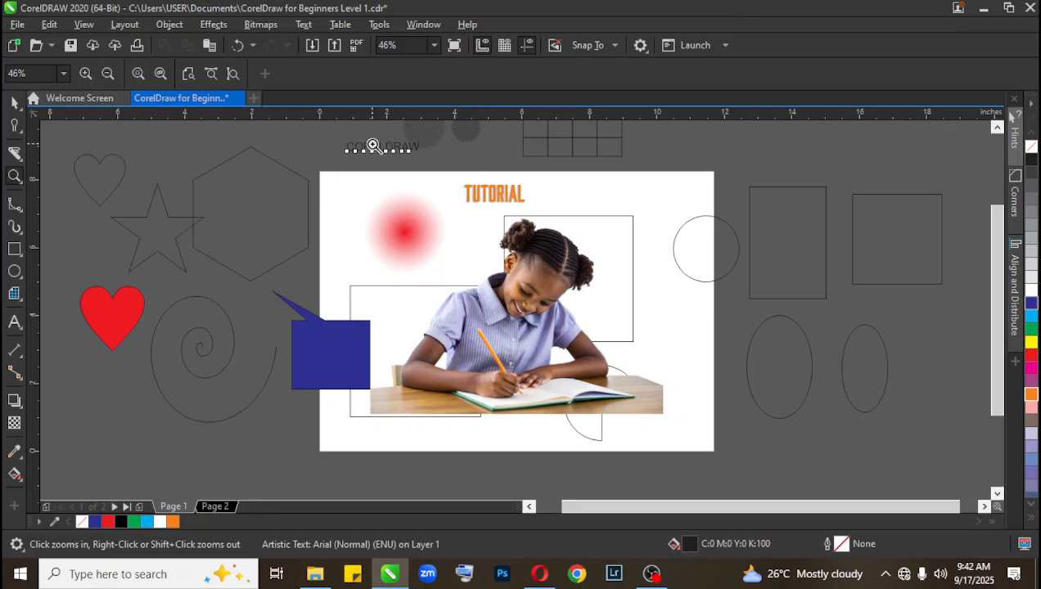
{"action": "left_click_drag", "start_coordinate": [439, 168], "coordinate": [439, 167]}
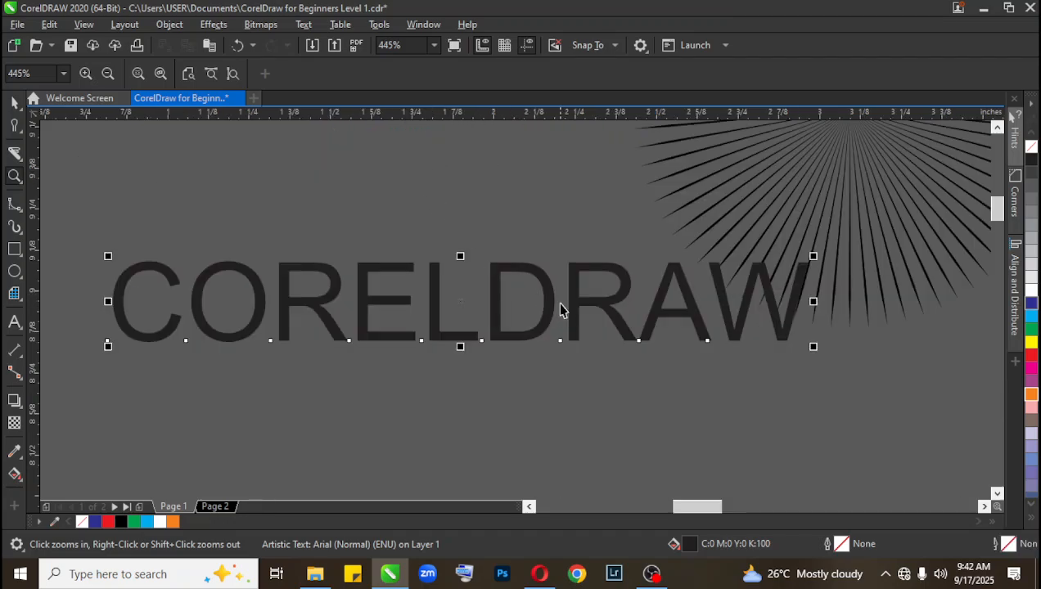
{"action": "key", "text": "space"}
{"action": "left_click_drag", "start_coordinate": [521, 372], "coordinate": [519, 383]}
{"action": "left_click", "coordinate": [564, 253]}
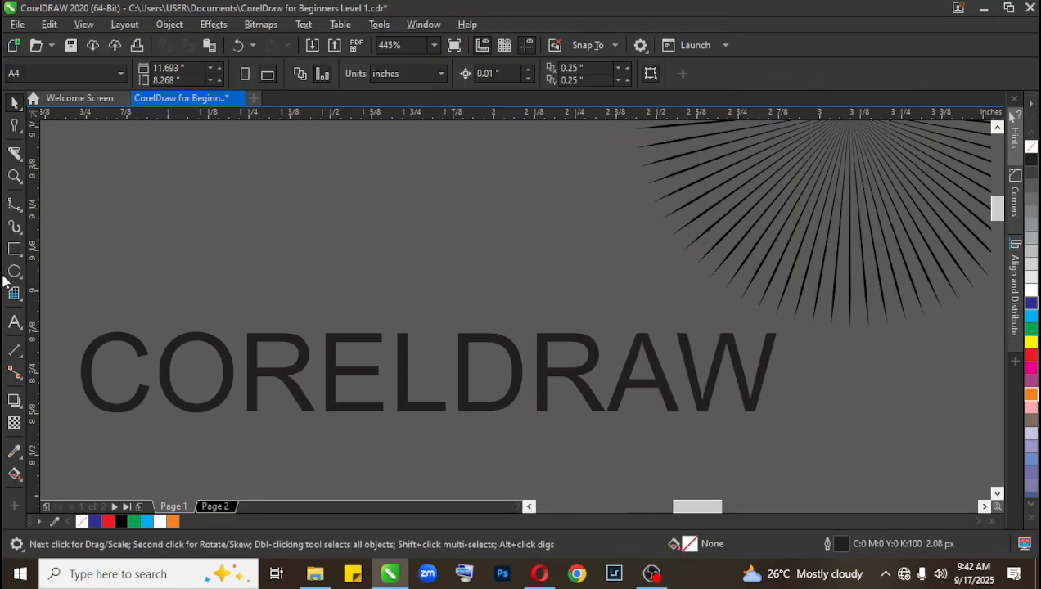
Select all the characters of the CORELDRAW text with the Text tool, and return to the Pick tool with nothing selected.
{"action": "left_click", "coordinate": [14, 322]}
{"action": "left_click", "coordinate": [413, 382]}
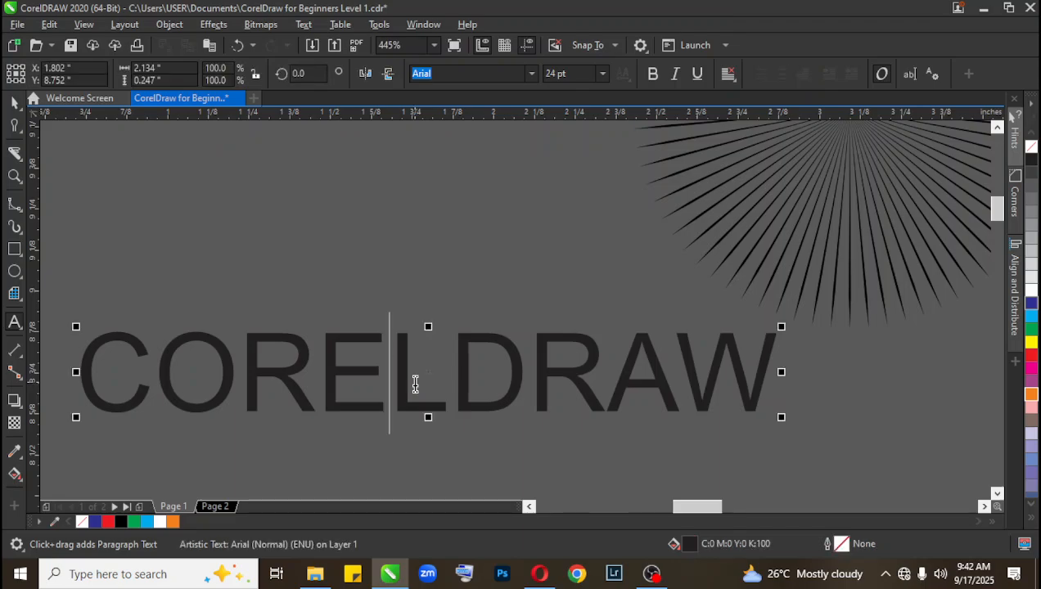
{"action": "key", "text": "ctrl+a"}
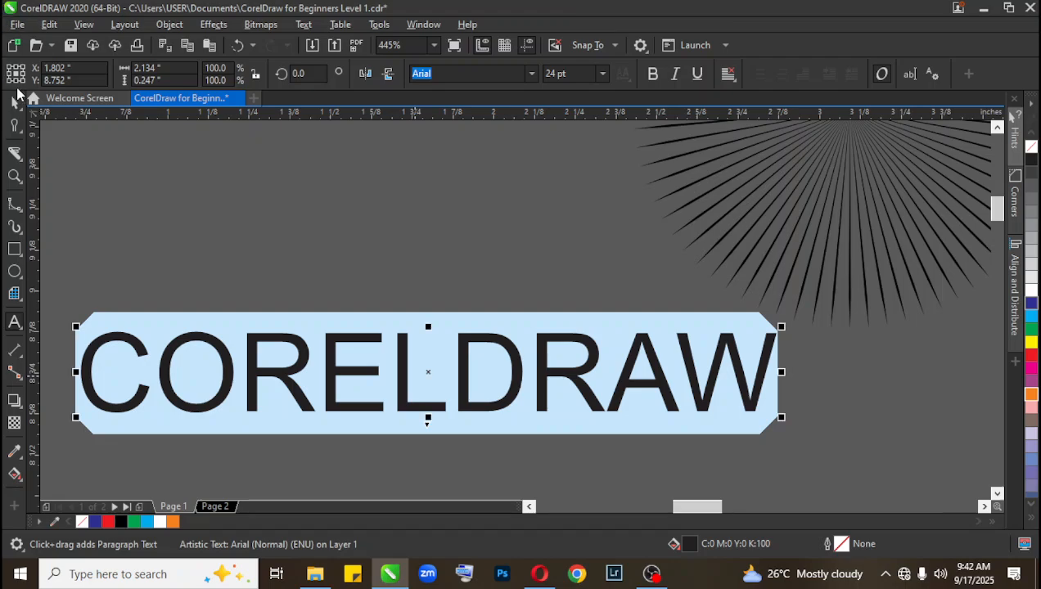
{"action": "left_click", "coordinate": [14, 103]}
{"action": "left_click", "coordinate": [347, 171]}
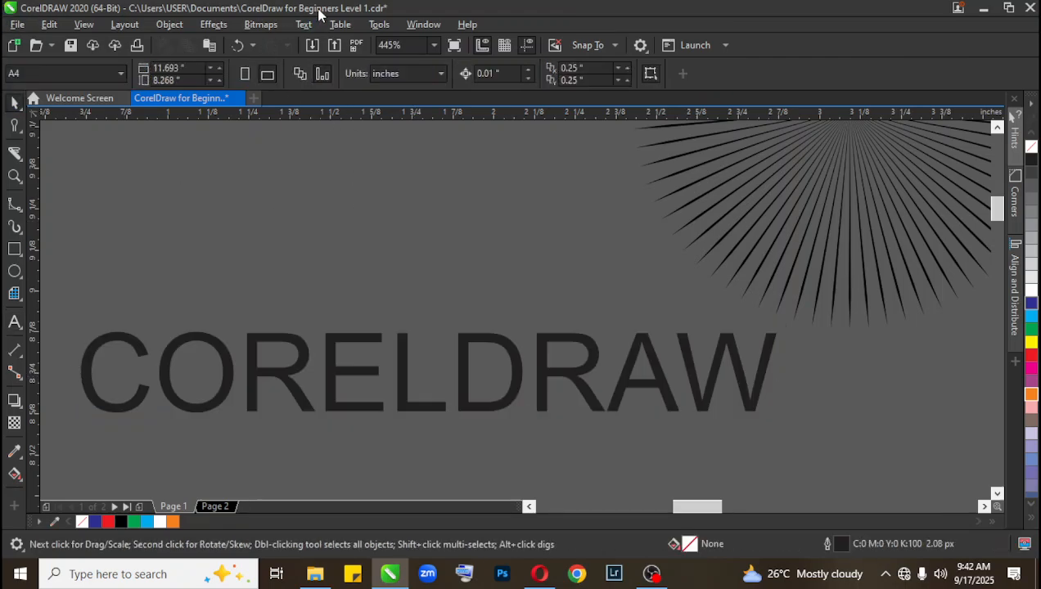
{"action": "left_click", "coordinate": [303, 25]}
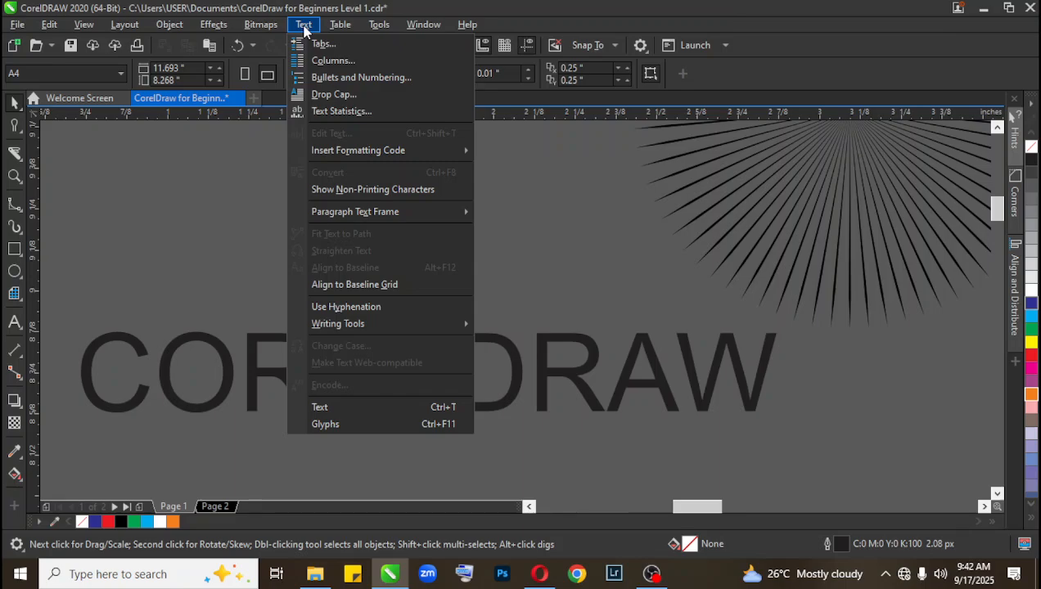
{"action": "mouse_move", "coordinate": [335, 24]}
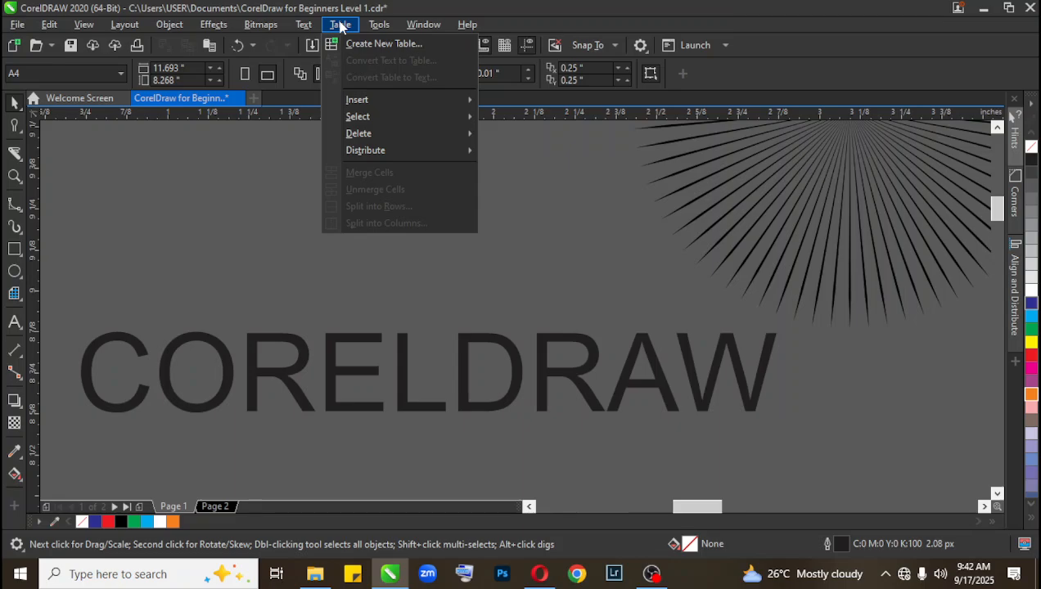
Look through the table, tools and window commands, including the lists of workspaces, dockers and toolbars.
{"action": "mouse_move", "coordinate": [377, 28]}
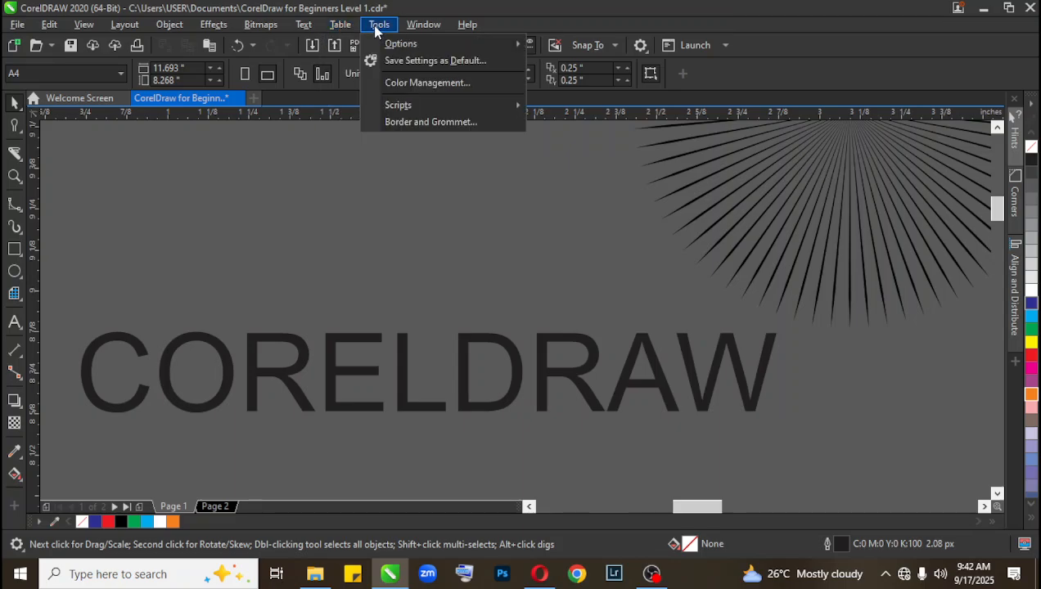
{"action": "mouse_move", "coordinate": [432, 28]}
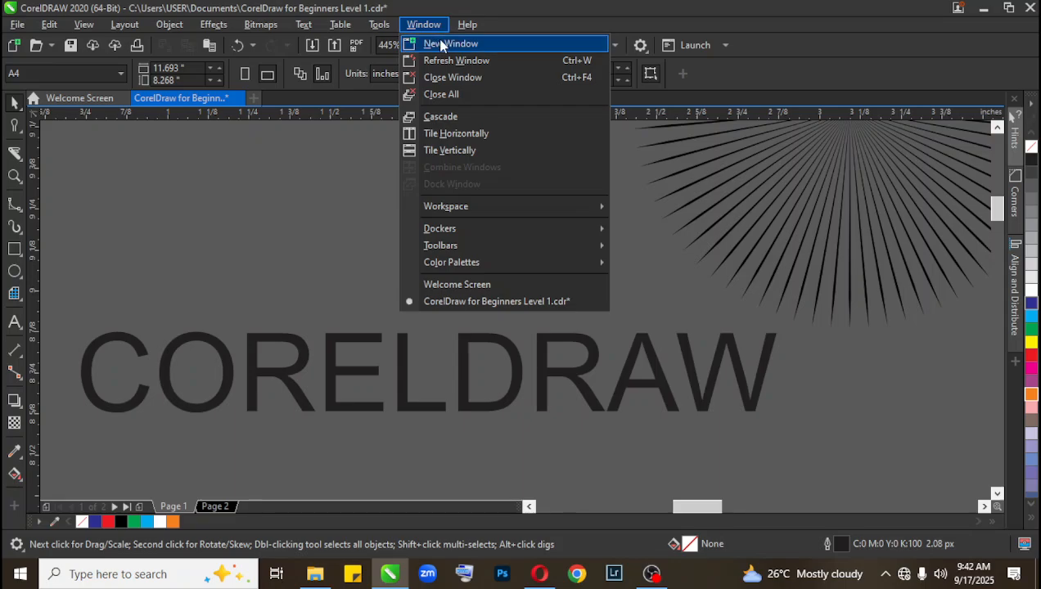
{"action": "mouse_move", "coordinate": [493, 214]}
{"action": "key", "text": "Escape"}
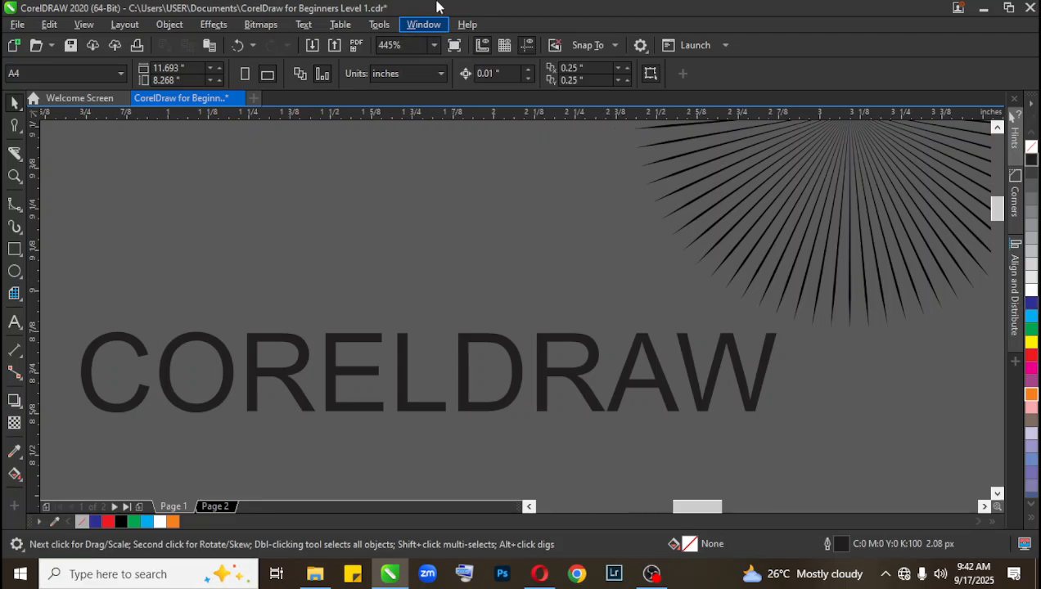
{"action": "key", "text": "alt+v"}
{"action": "key", "text": "Escape"}
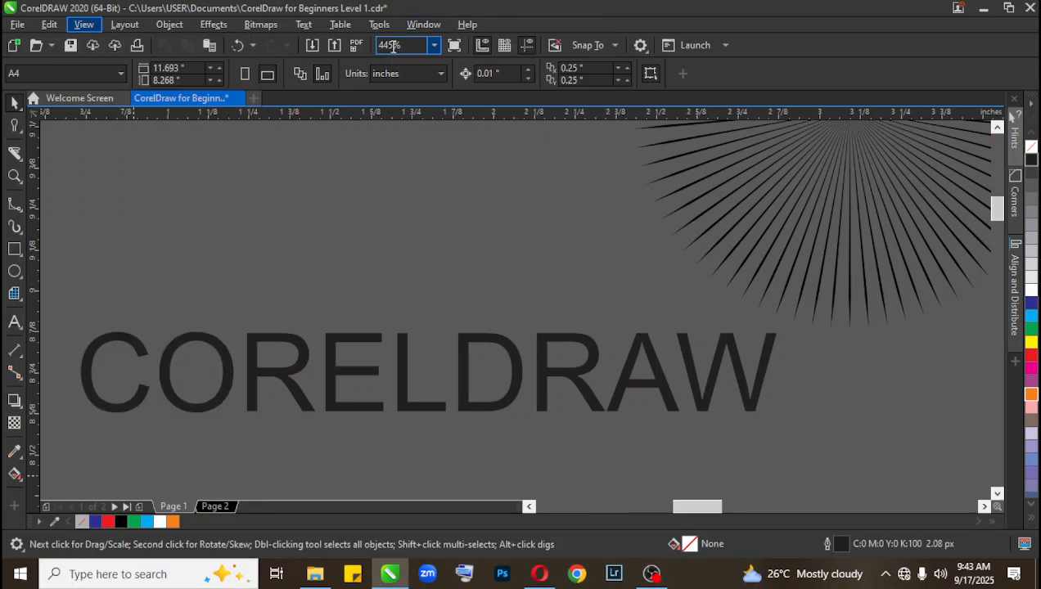
{"action": "left_click", "coordinate": [422, 27]}
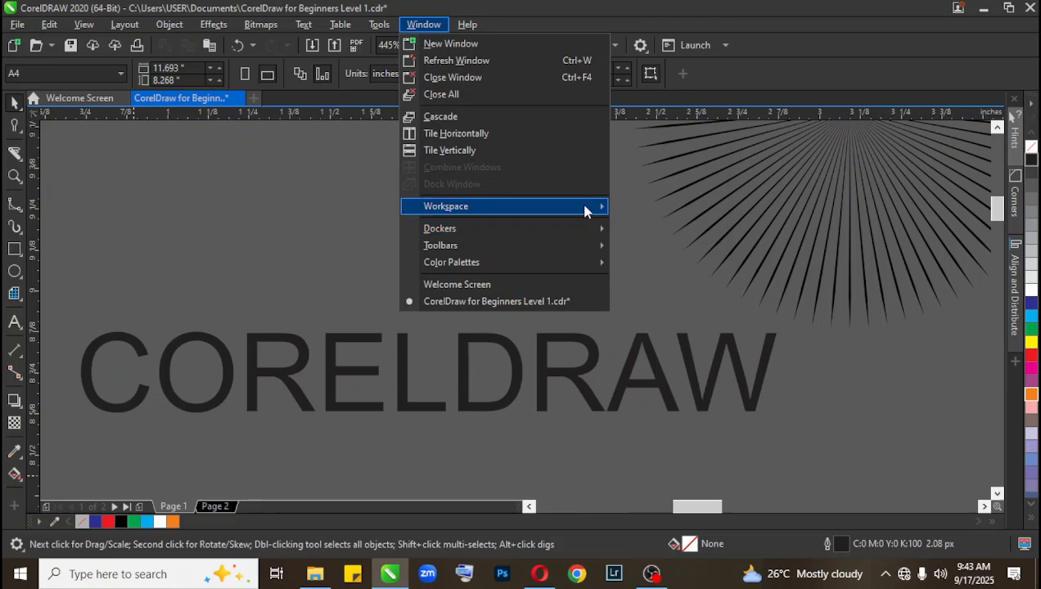
{"action": "mouse_move", "coordinate": [584, 211]}
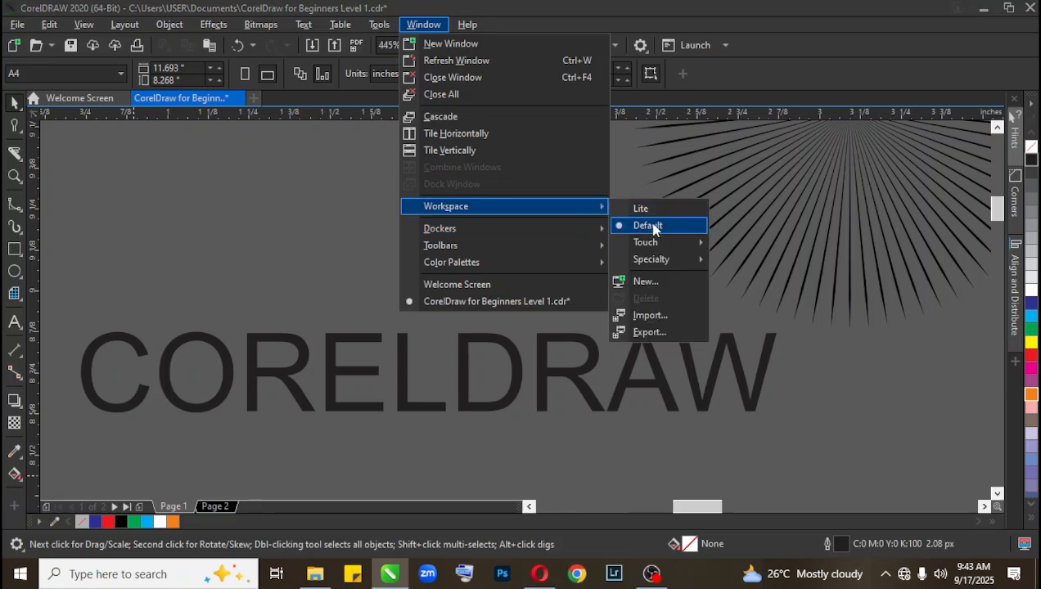
{"action": "mouse_move", "coordinate": [652, 251]}
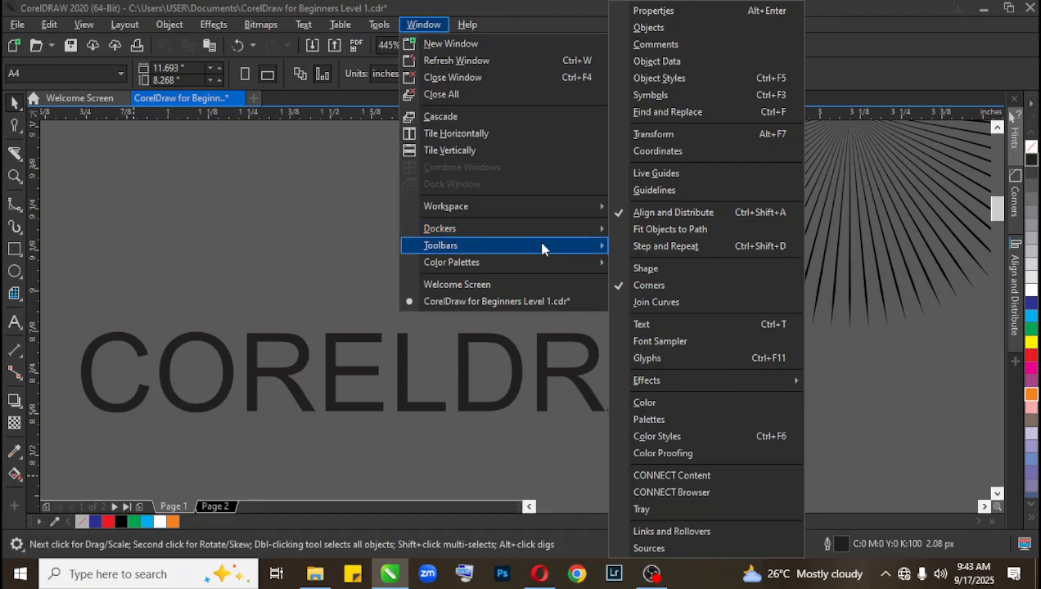
{"action": "mouse_move", "coordinate": [540, 247]}
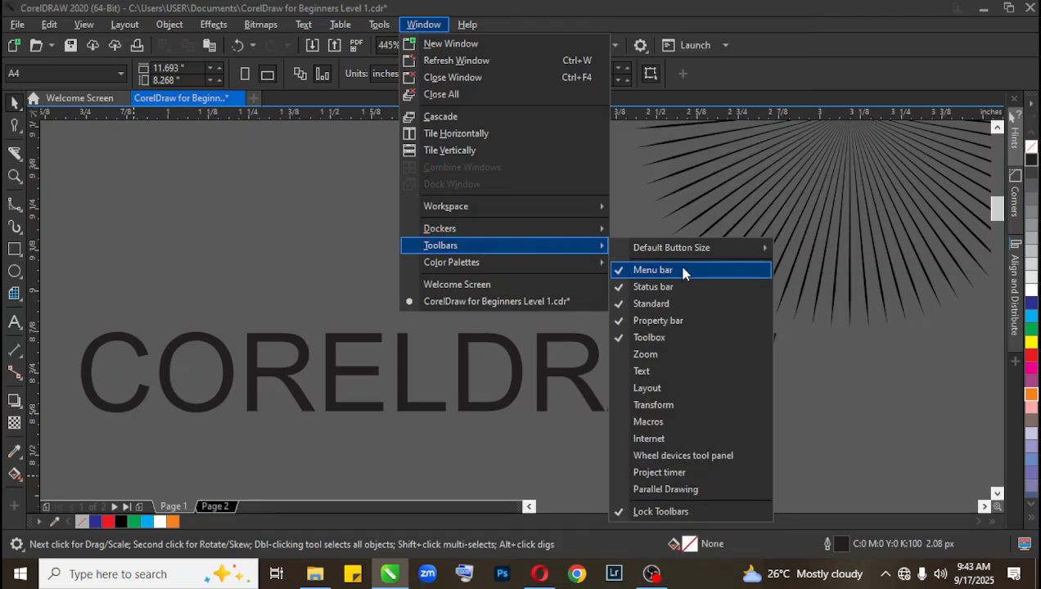
{"action": "mouse_move", "coordinate": [684, 251]}
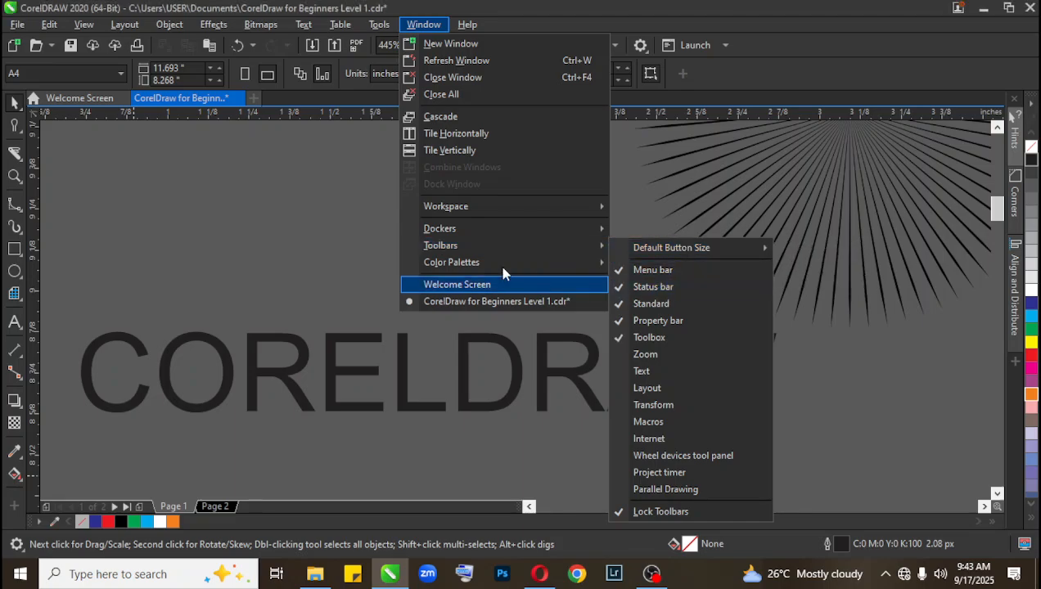
{"action": "mouse_move", "coordinate": [502, 267]}
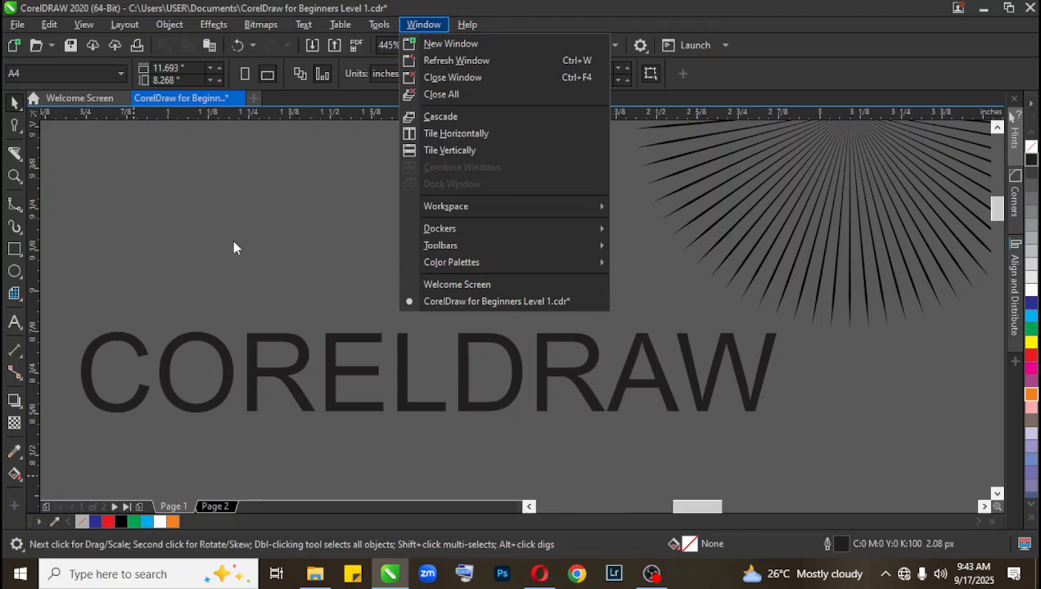
{"action": "left_click", "coordinate": [225, 265]}
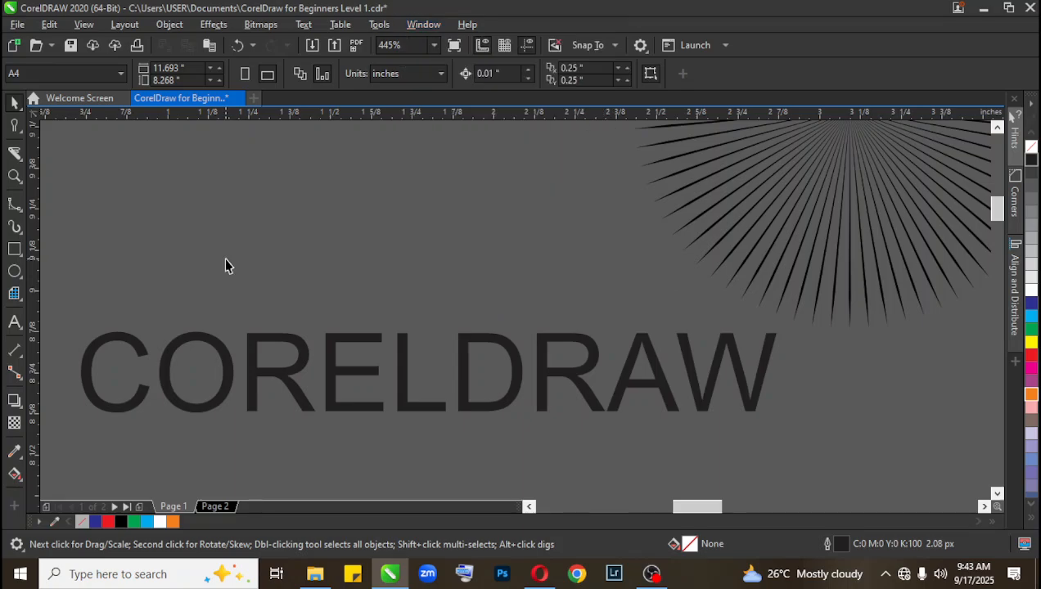
Review the new and open document commands, view the Documents folder in File Explorer, and return to CorelDRAW.
{"action": "left_click", "coordinate": [18, 23]}
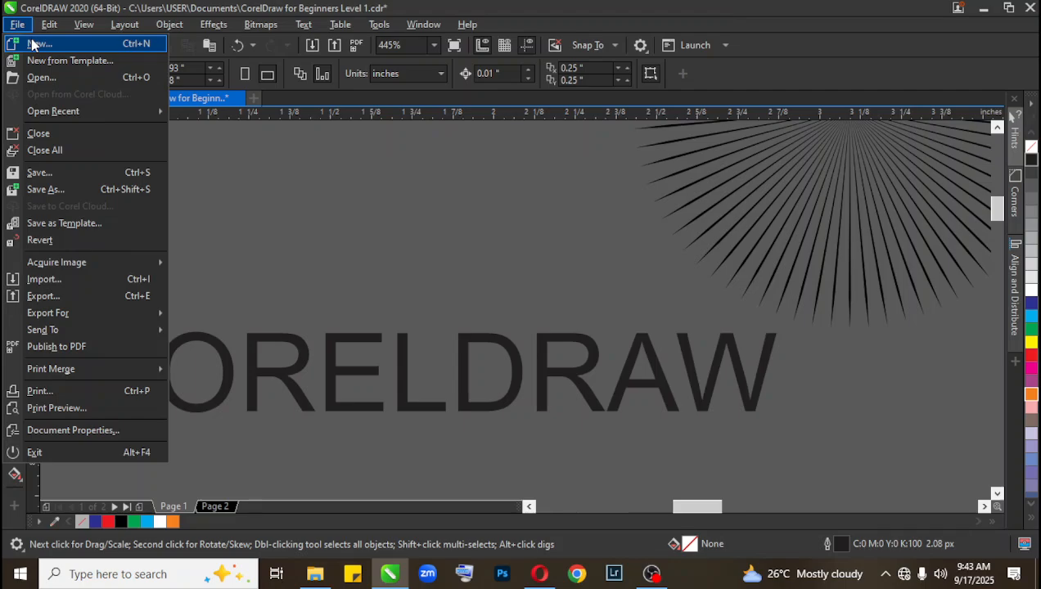
{"action": "left_click", "coordinate": [274, 204]}
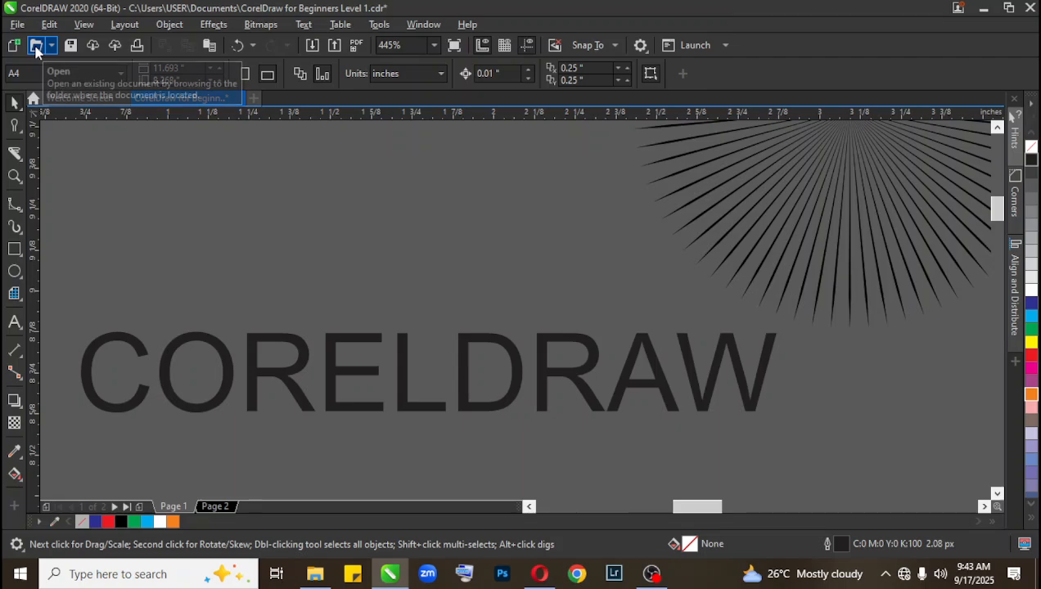
{"action": "left_click", "coordinate": [16, 25]}
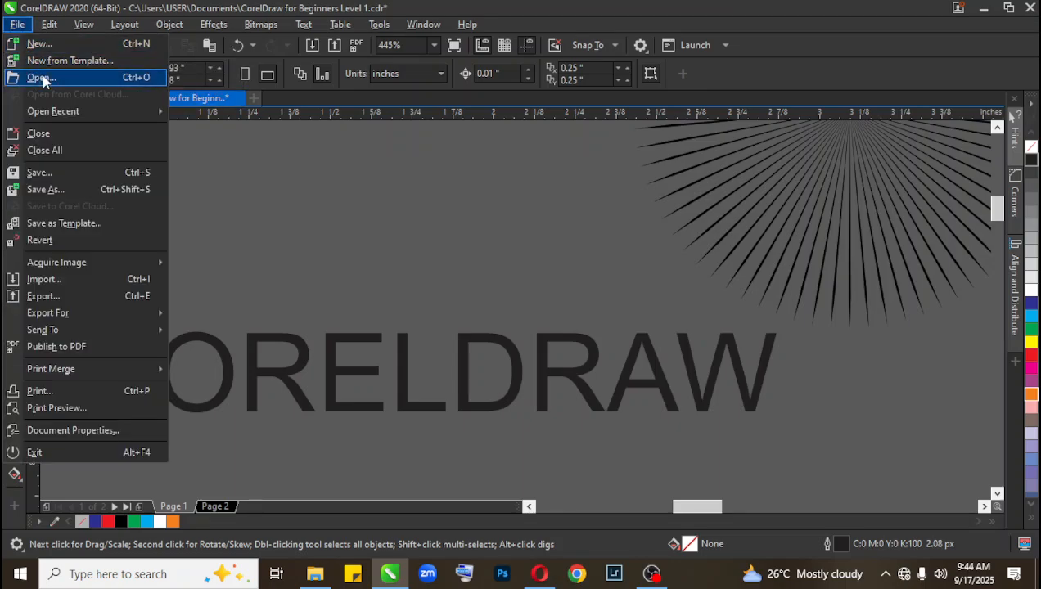
{"action": "left_click", "coordinate": [365, 193]}
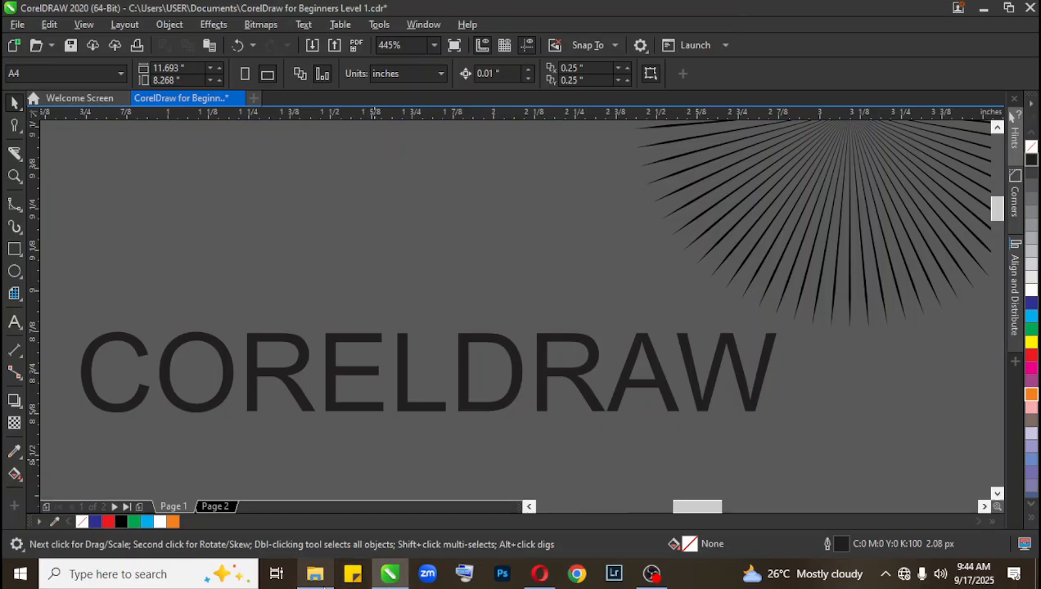
{"action": "left_click", "coordinate": [315, 573]}
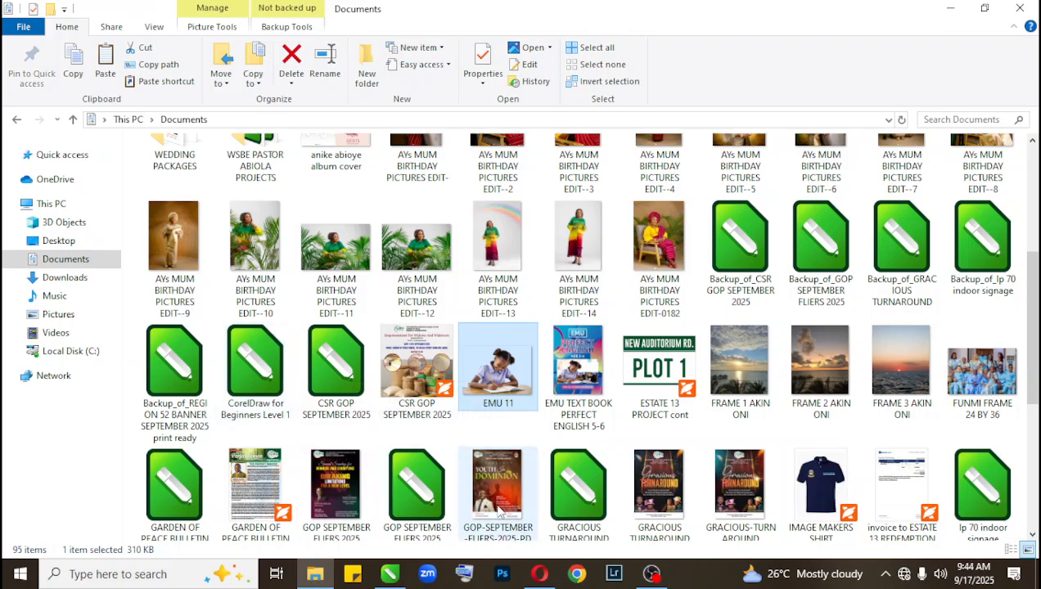
{"action": "left_click", "coordinate": [403, 579]}
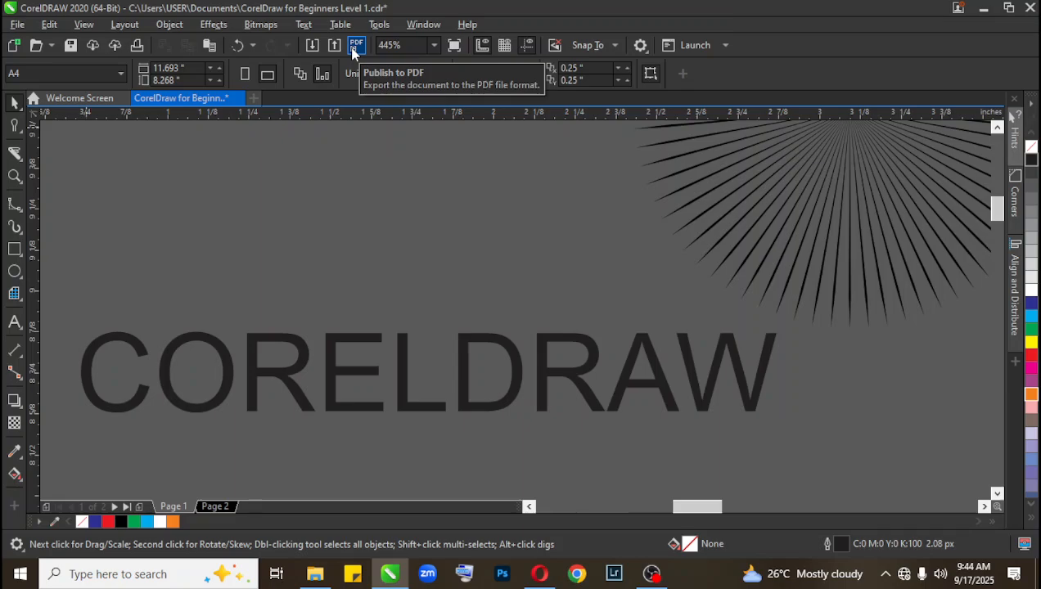
Zoom the view to fit all objects, the whole page, the page width and finally the page height.
{"action": "left_click", "coordinate": [433, 46]}
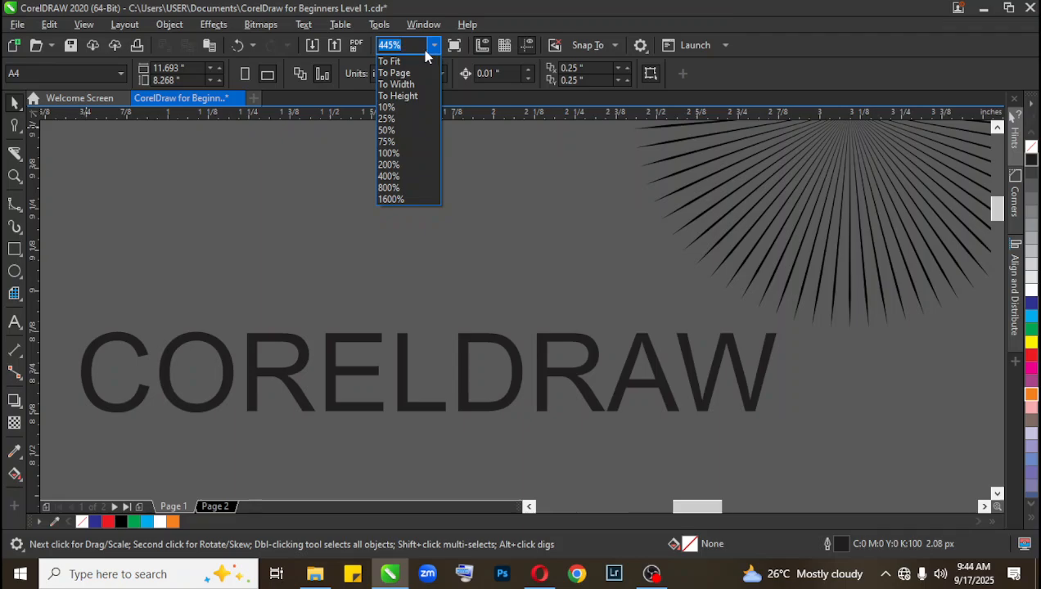
{"action": "left_click", "coordinate": [391, 62]}
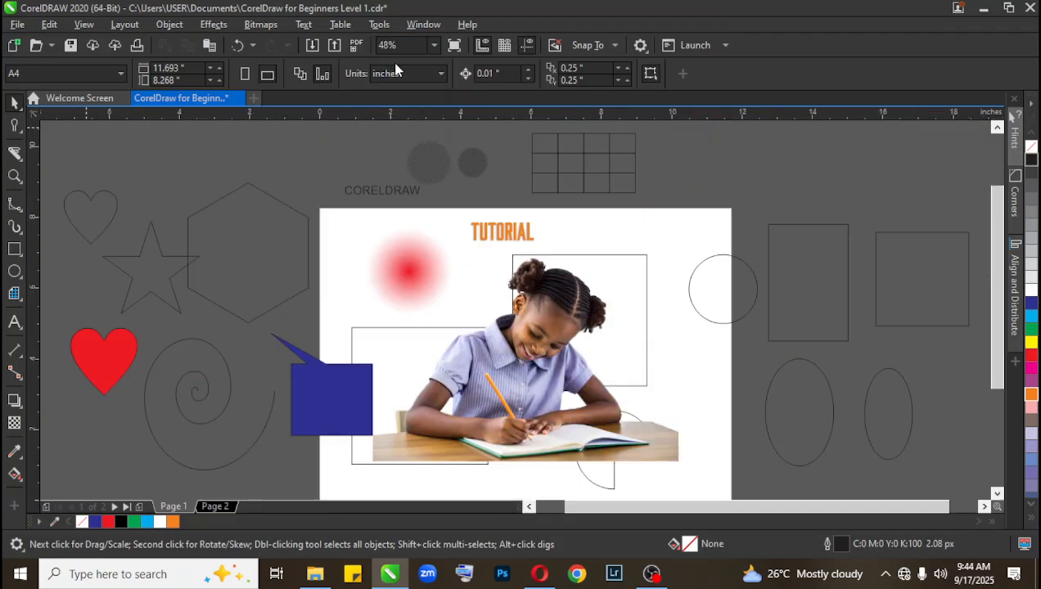
{"action": "left_click", "coordinate": [432, 47]}
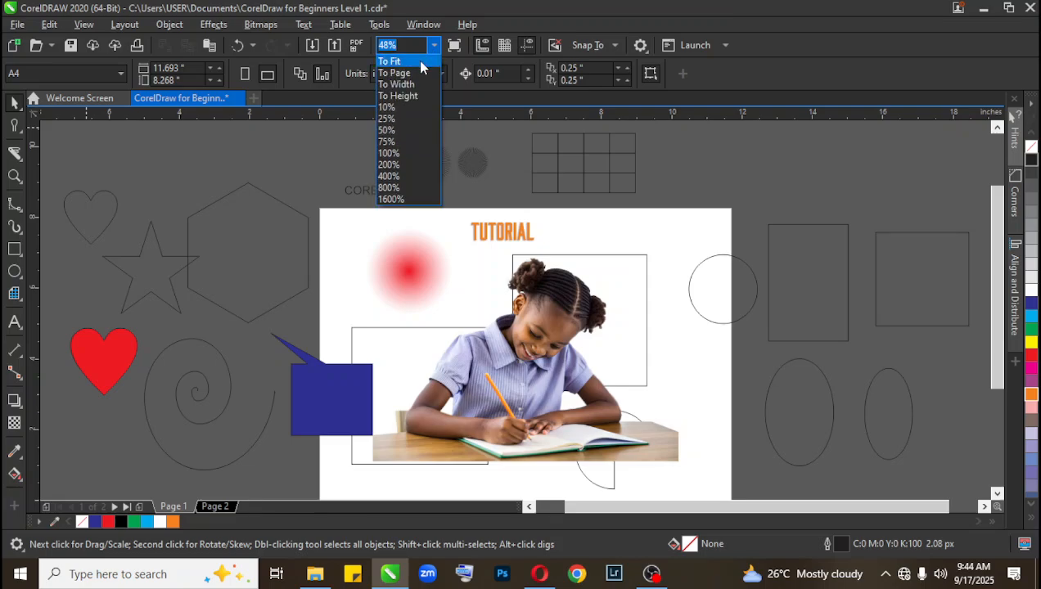
{"action": "left_click", "coordinate": [415, 63]}
{"action": "left_click", "coordinate": [434, 45]}
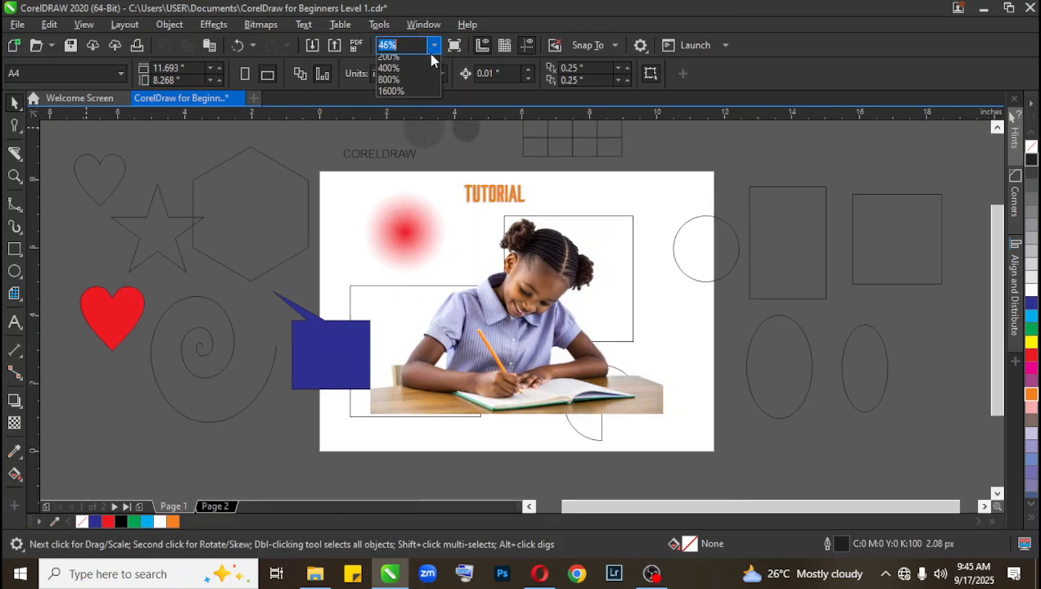
{"action": "left_click", "coordinate": [408, 85]}
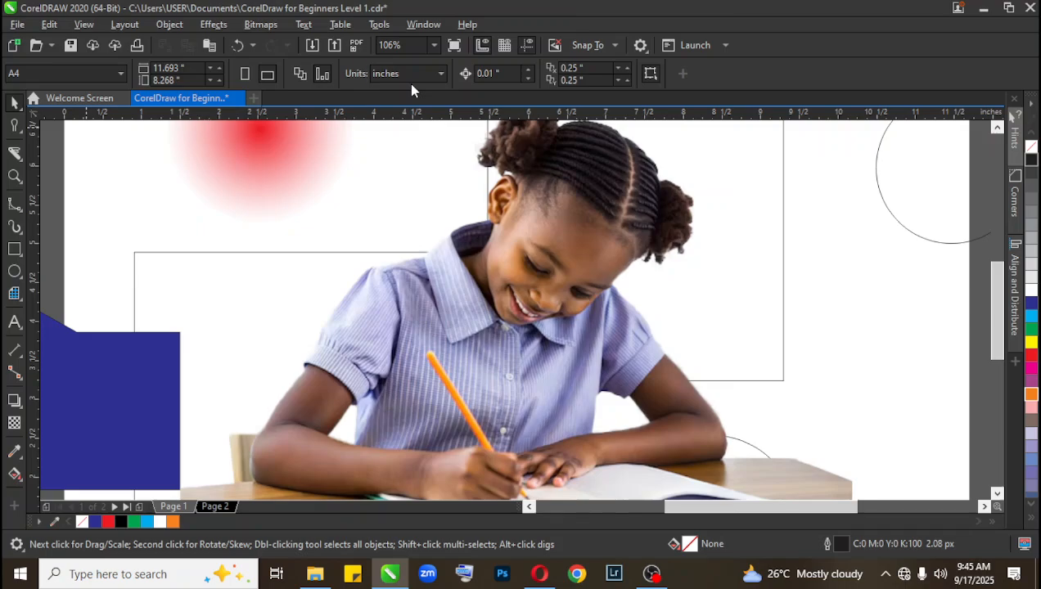
{"action": "left_click", "coordinate": [438, 47]}
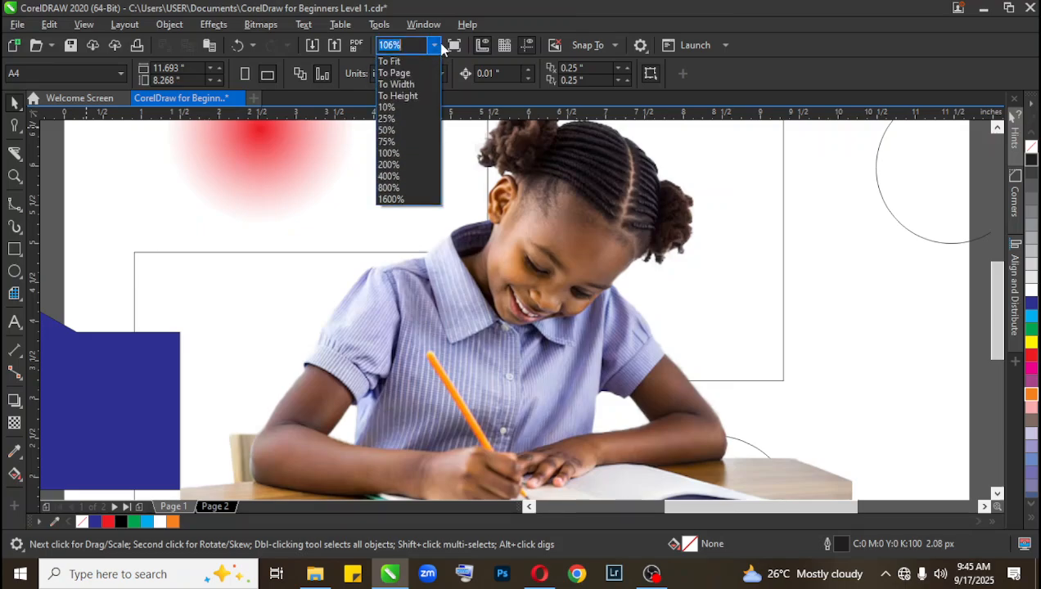
{"action": "left_click", "coordinate": [407, 96]}
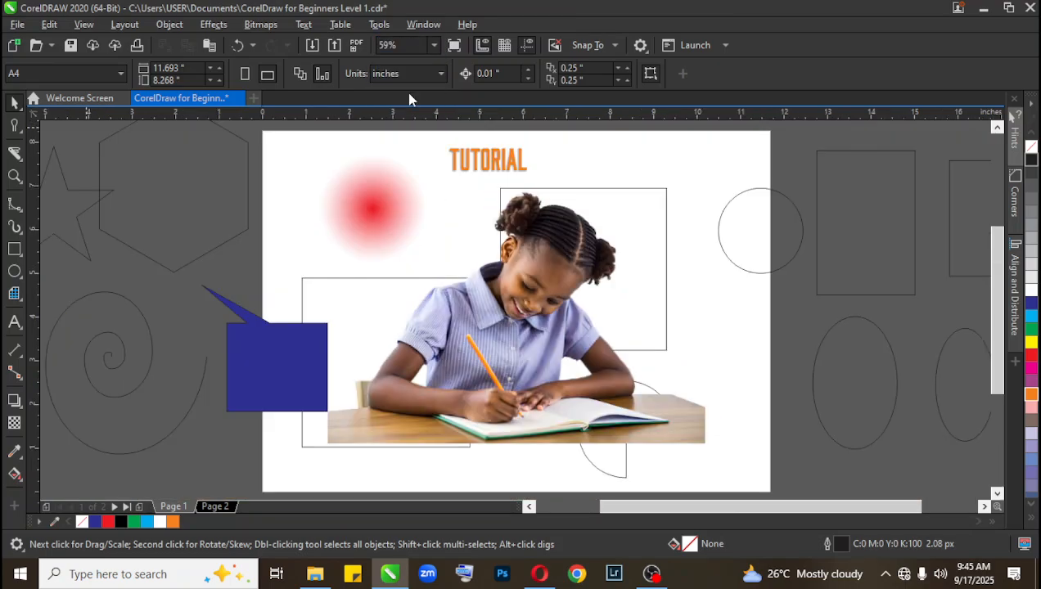
View the drawing at 10% and 100% zoom, fit all objects, and return to the whole-page view.
{"action": "left_click", "coordinate": [434, 45]}
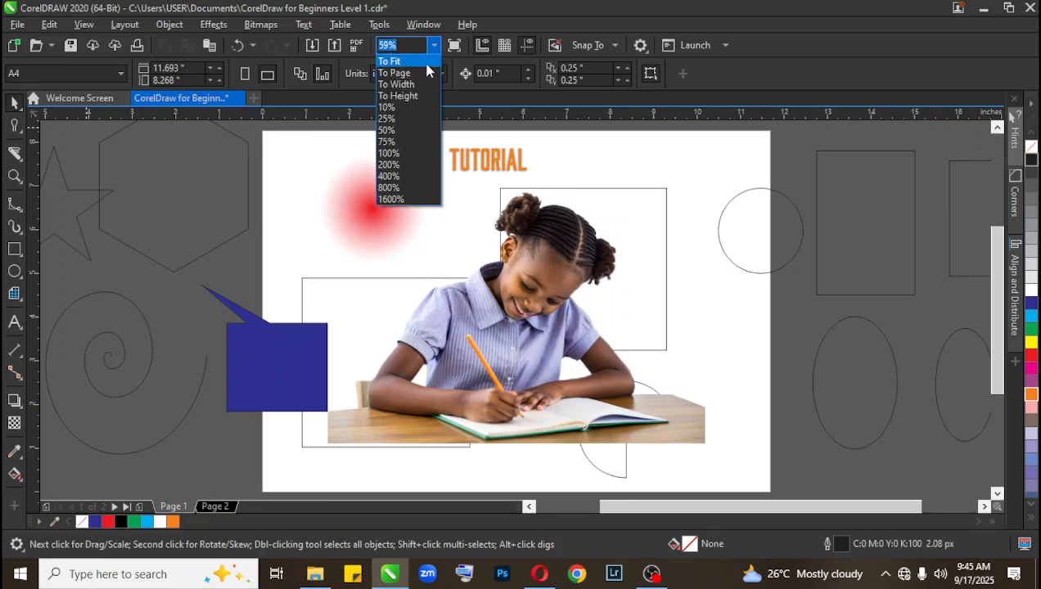
{"action": "left_click", "coordinate": [394, 106]}
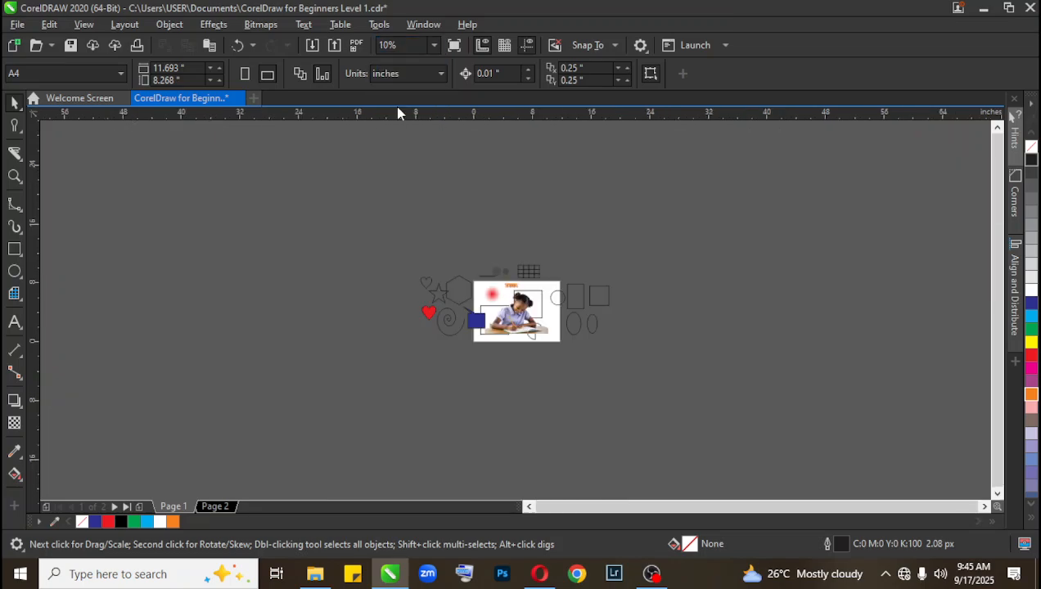
{"action": "left_click", "coordinate": [434, 45]}
{"action": "left_click", "coordinate": [396, 153]}
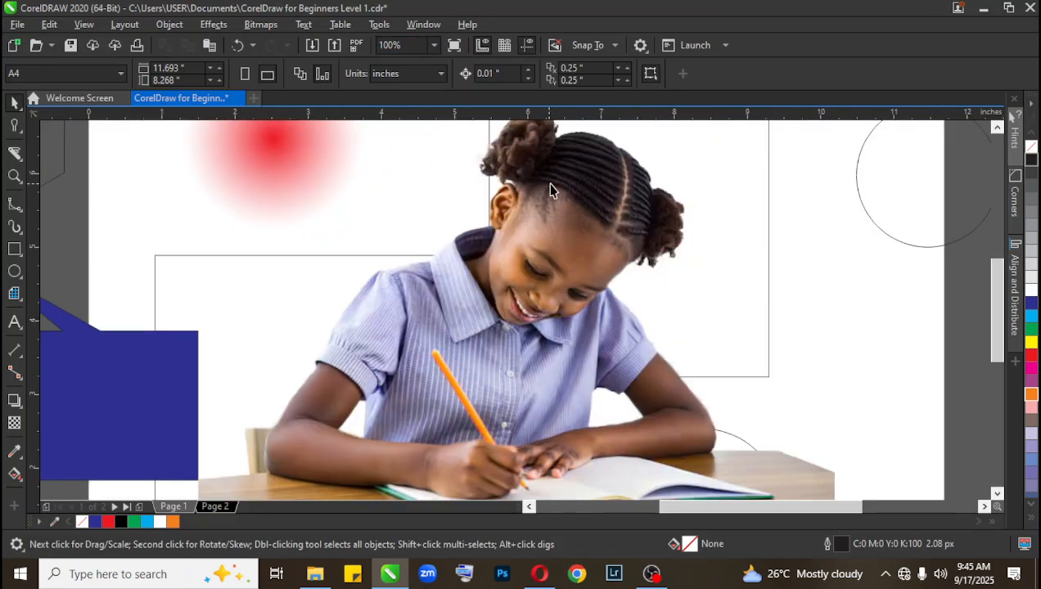
{"action": "left_click", "coordinate": [433, 45]}
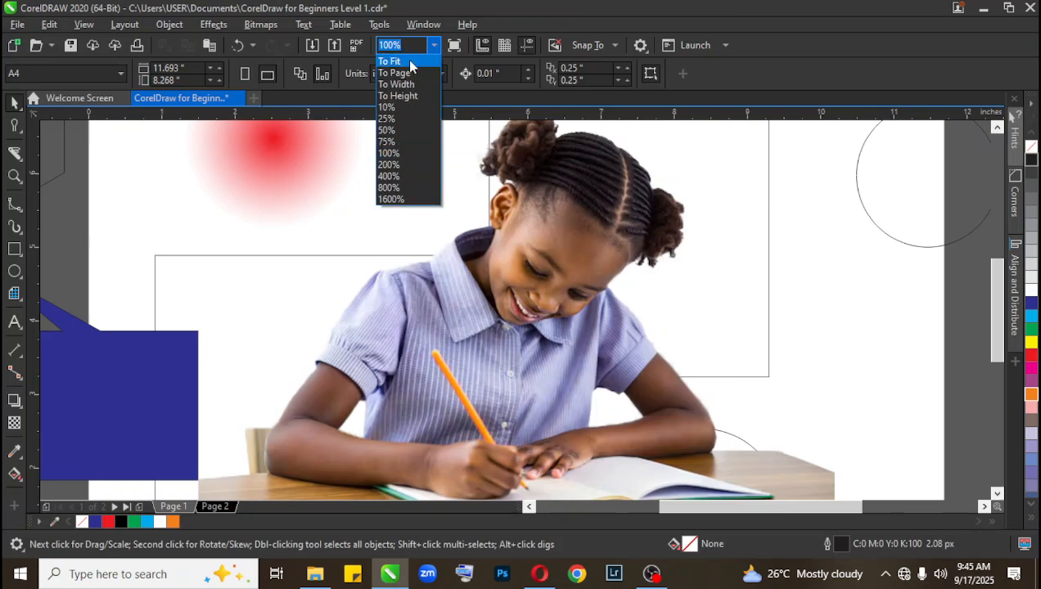
{"action": "left_click", "coordinate": [395, 57]}
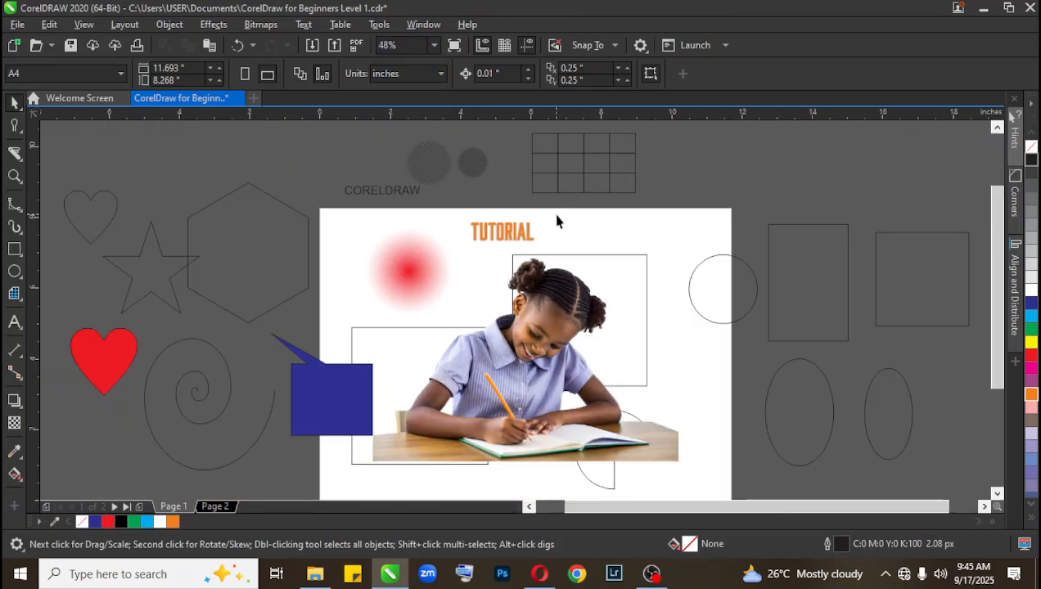
{"action": "left_click", "coordinate": [433, 47]}
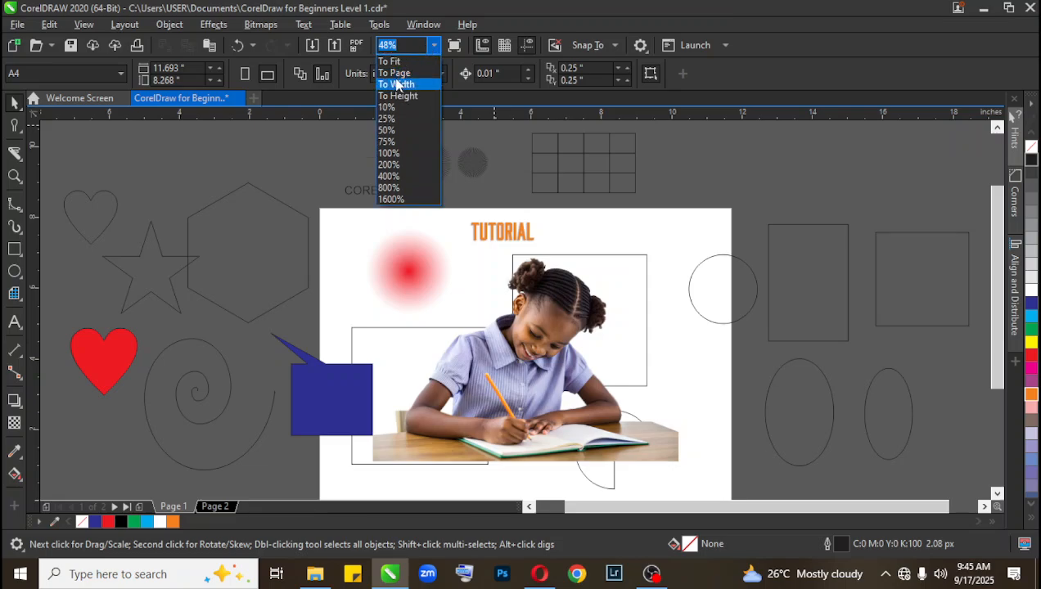
{"action": "left_click", "coordinate": [398, 72]}
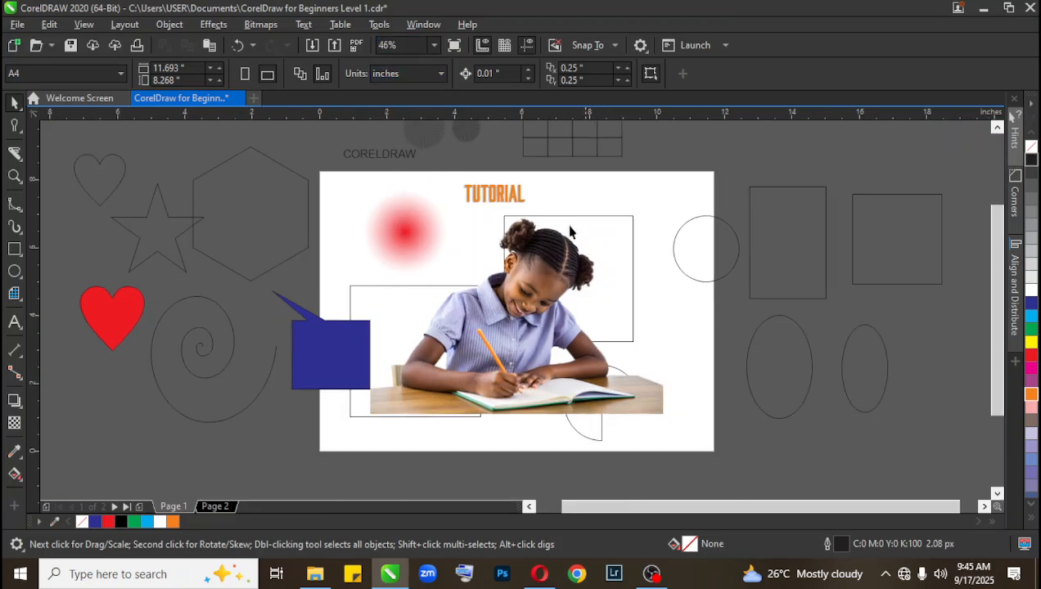
Show the document grid and hide it again, and view the available Snap To options.
{"action": "left_click", "coordinate": [507, 49]}
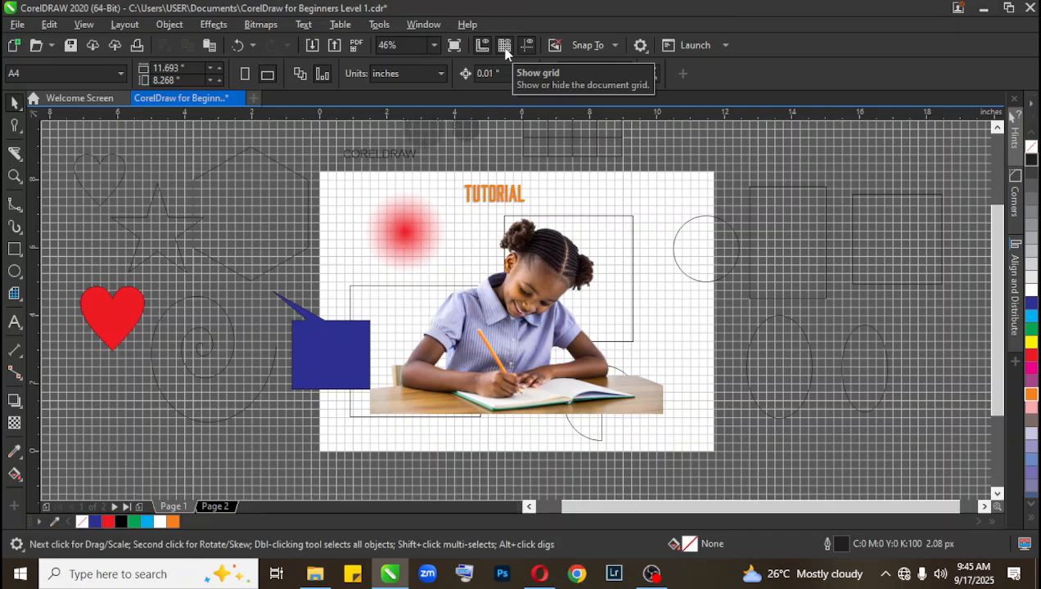
{"action": "left_click", "coordinate": [505, 47]}
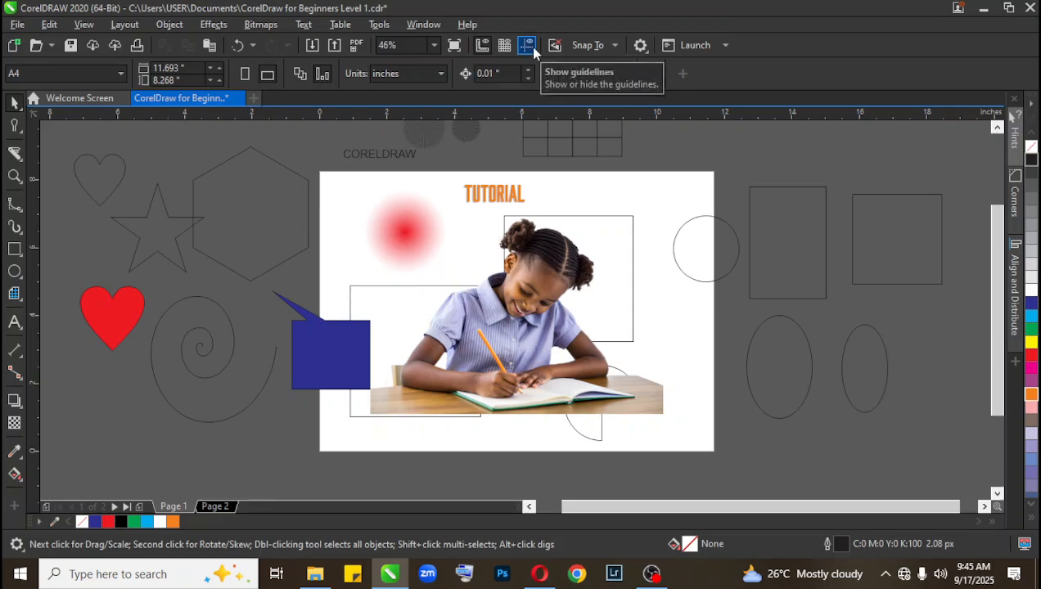
{"action": "left_click", "coordinate": [609, 47]}
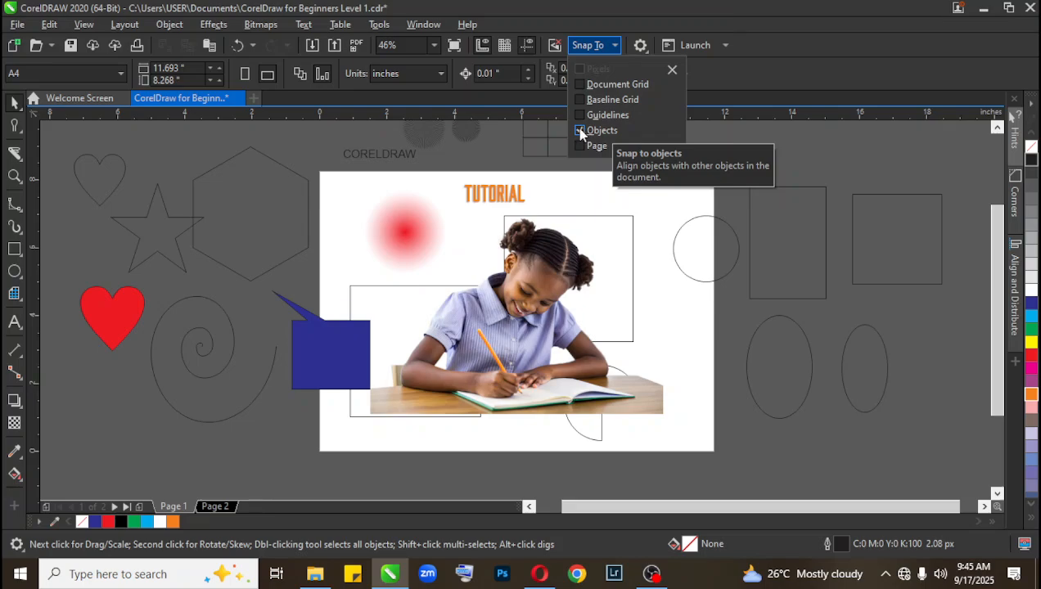
{"action": "left_click", "coordinate": [601, 40]}
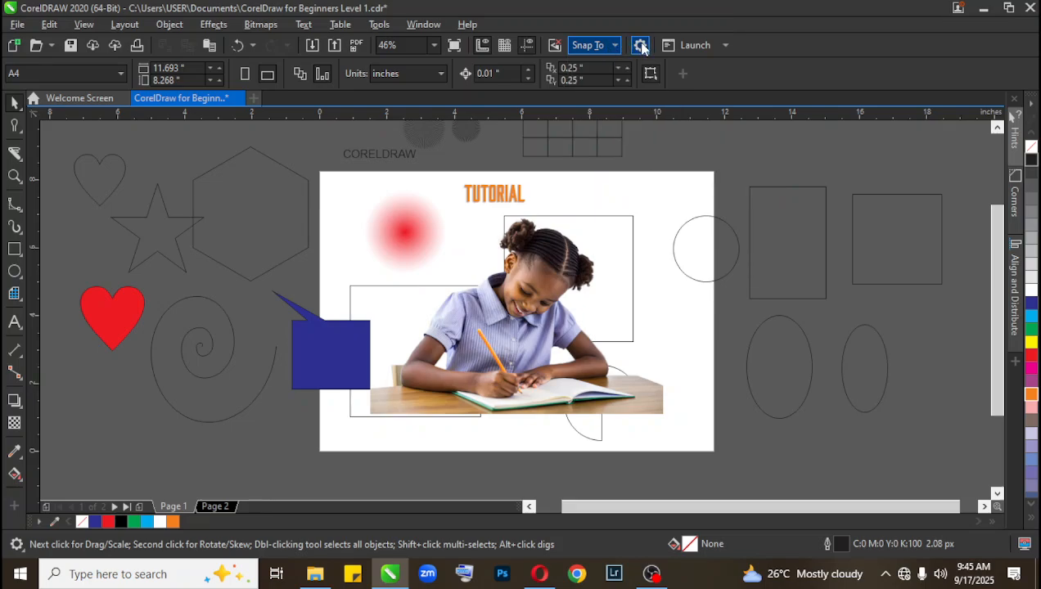
View the available Options categories and the list of Corel applications that can be launched.
{"action": "left_click", "coordinate": [641, 46]}
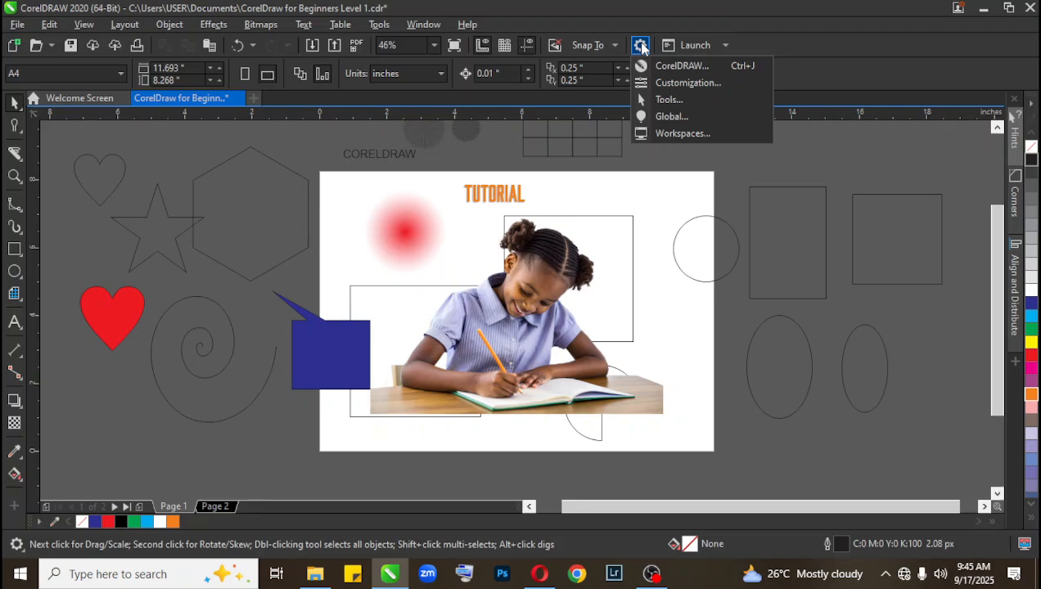
{"action": "left_click", "coordinate": [676, 77]}
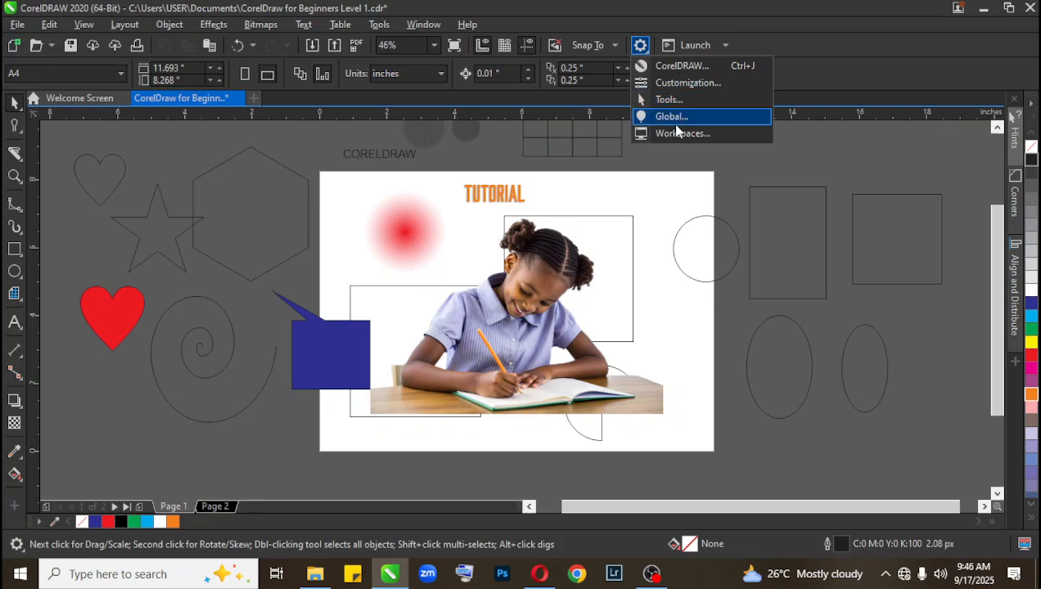
{"action": "left_click", "coordinate": [695, 51]}
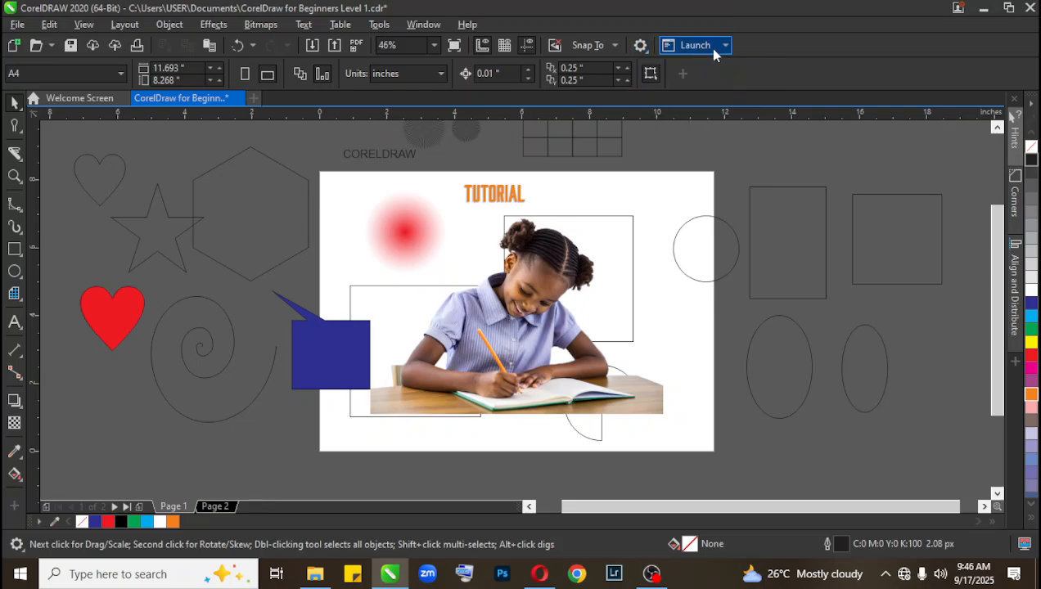
{"action": "left_click", "coordinate": [715, 48]}
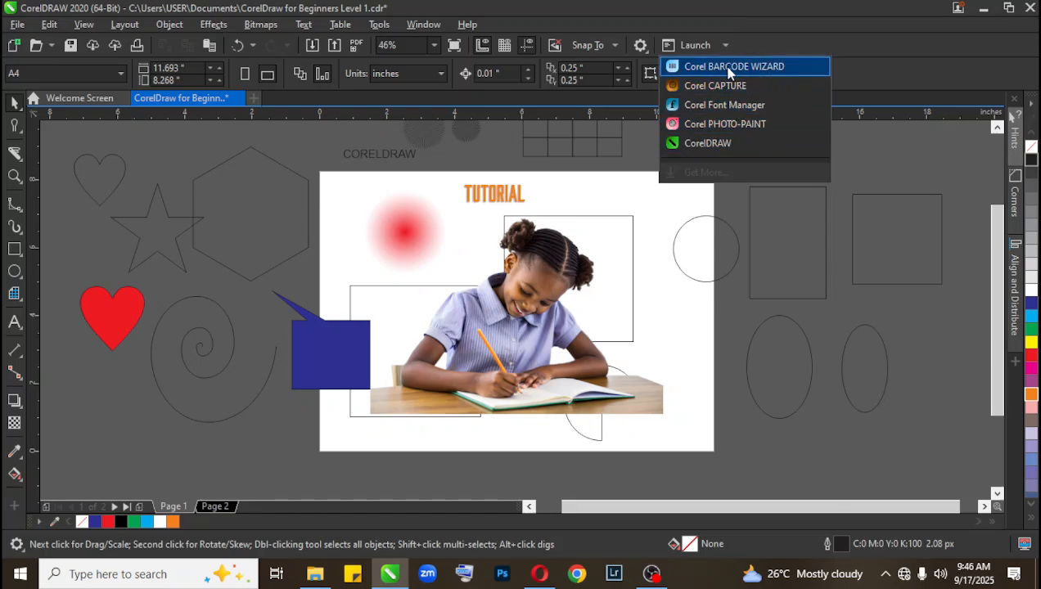
{"action": "left_click", "coordinate": [747, 22]}
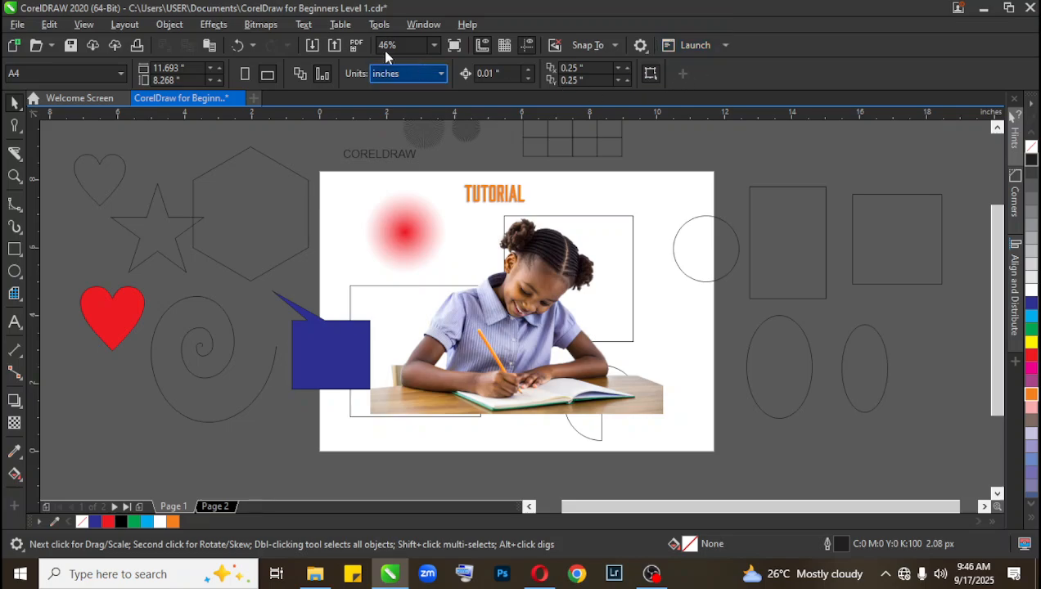
Browse the page size presets from the A series through the C envelope sizes, leaving the page at A4.
{"action": "left_click", "coordinate": [102, 73]}
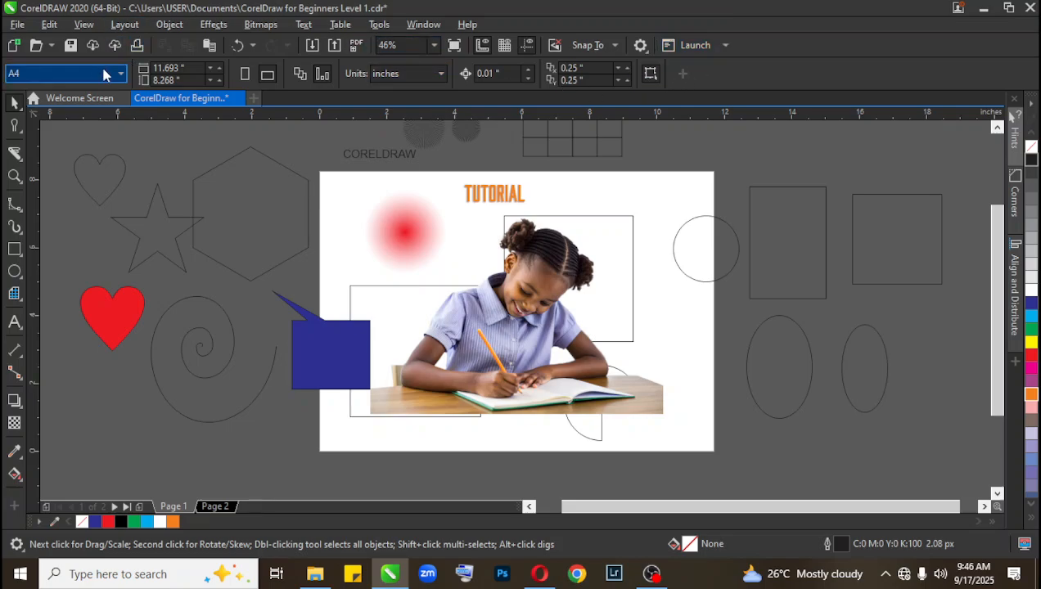
{"action": "left_click", "coordinate": [120, 72]}
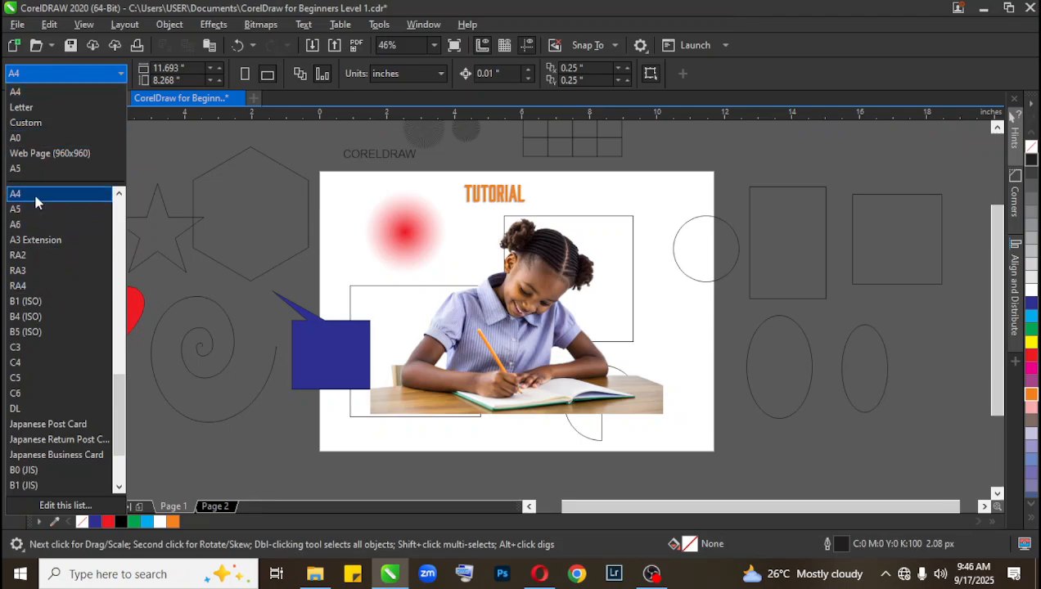
{"action": "left_click", "coordinate": [119, 195]}
{"action": "left_click", "coordinate": [119, 195]}
{"action": "left_click", "coordinate": [119, 195]}
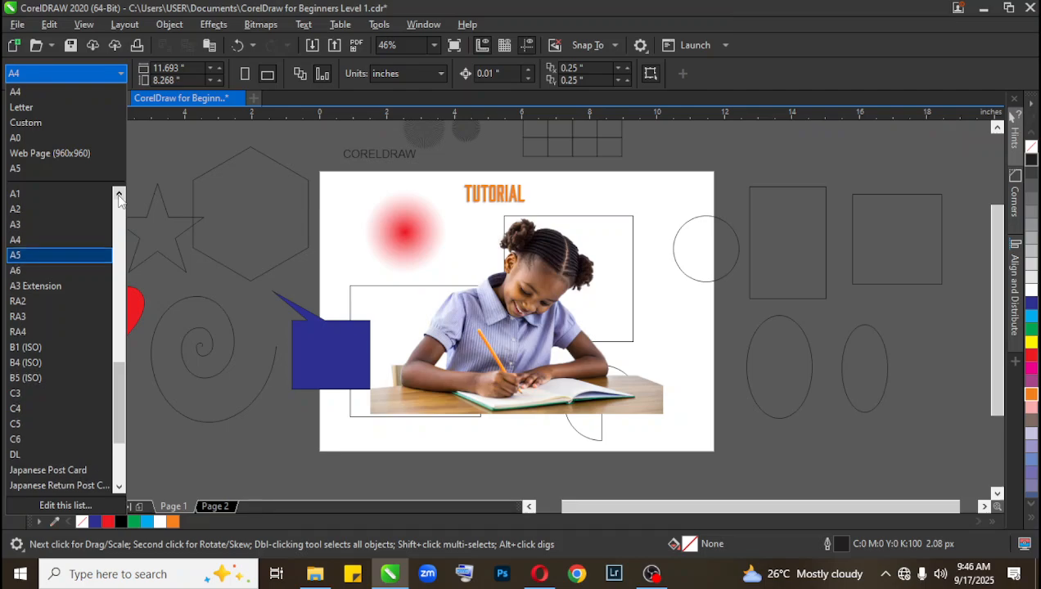
{"action": "left_click", "coordinate": [118, 196]}
{"action": "left_click", "coordinate": [119, 197]}
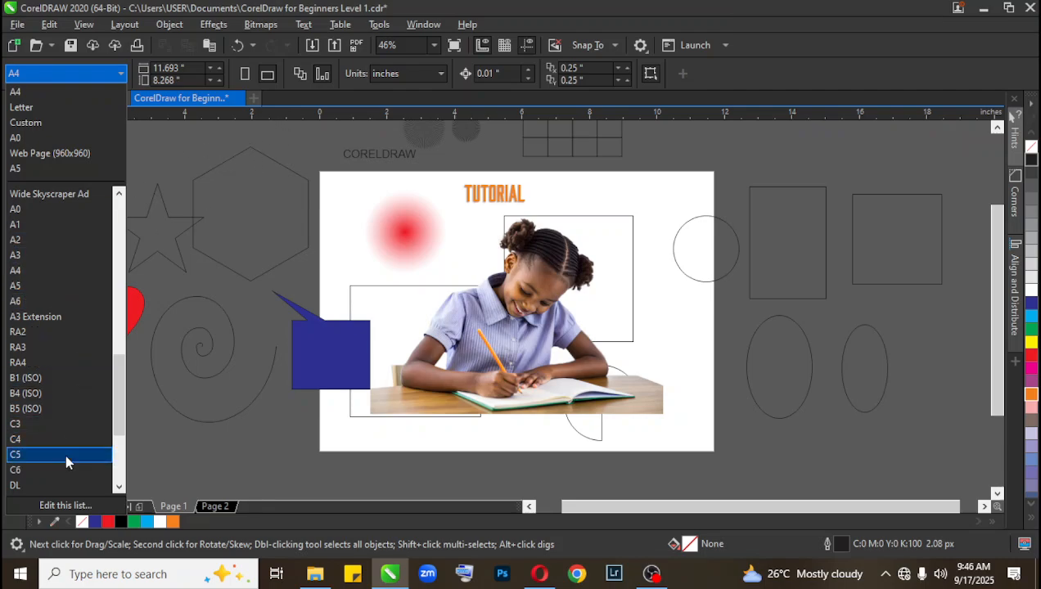
{"action": "left_click", "coordinate": [214, 155]}
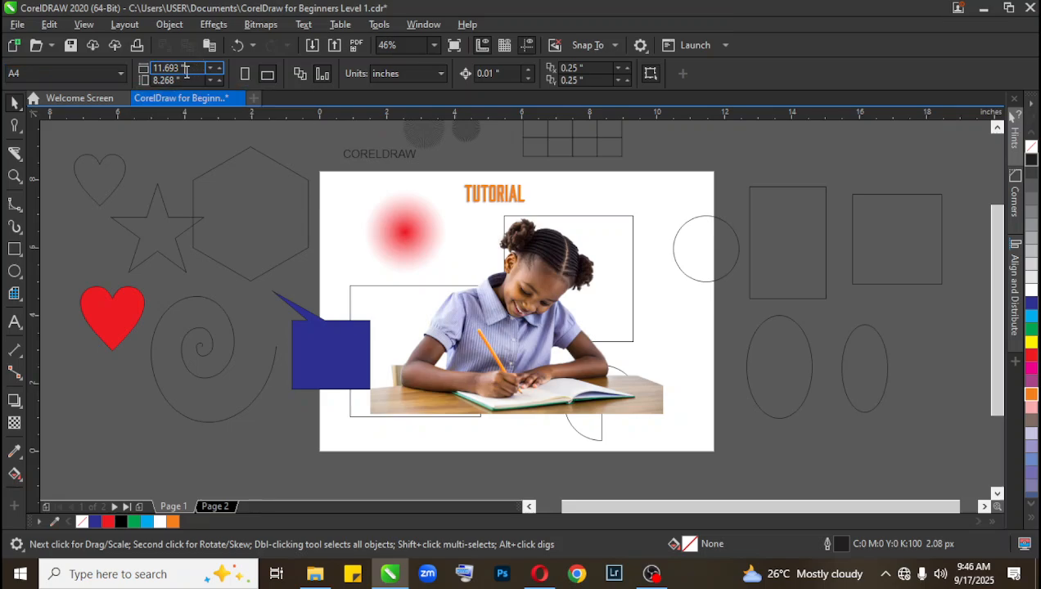
Examine the page width setting and browse the page size presets for Business Card without changing the page size.
{"action": "left_click_drag", "start_coordinate": [193, 72], "coordinate": [152, 67]}
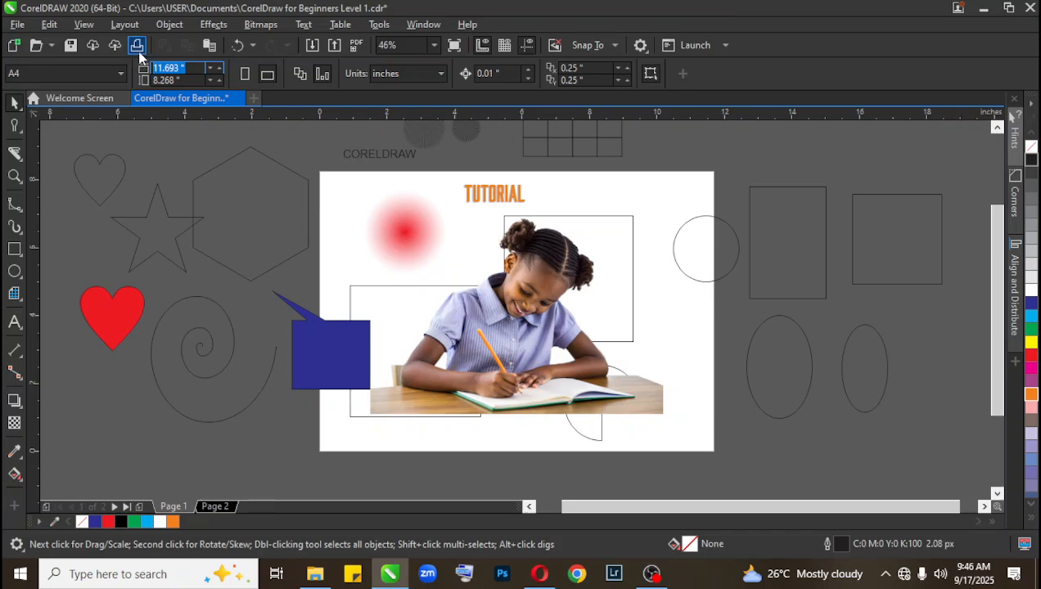
{"action": "left_click", "coordinate": [311, 160]}
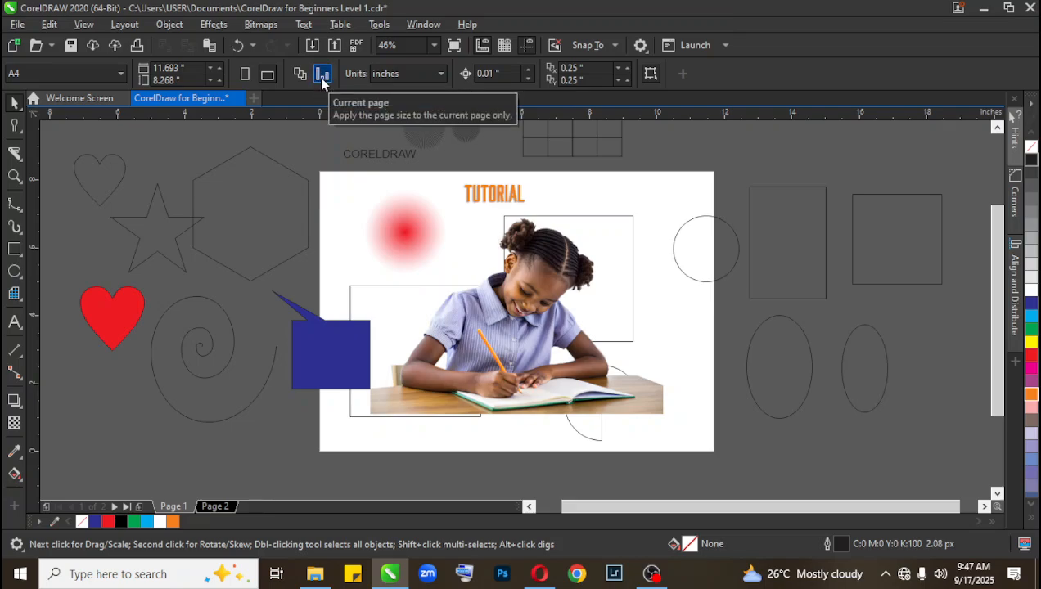
{"action": "left_click", "coordinate": [110, 75]}
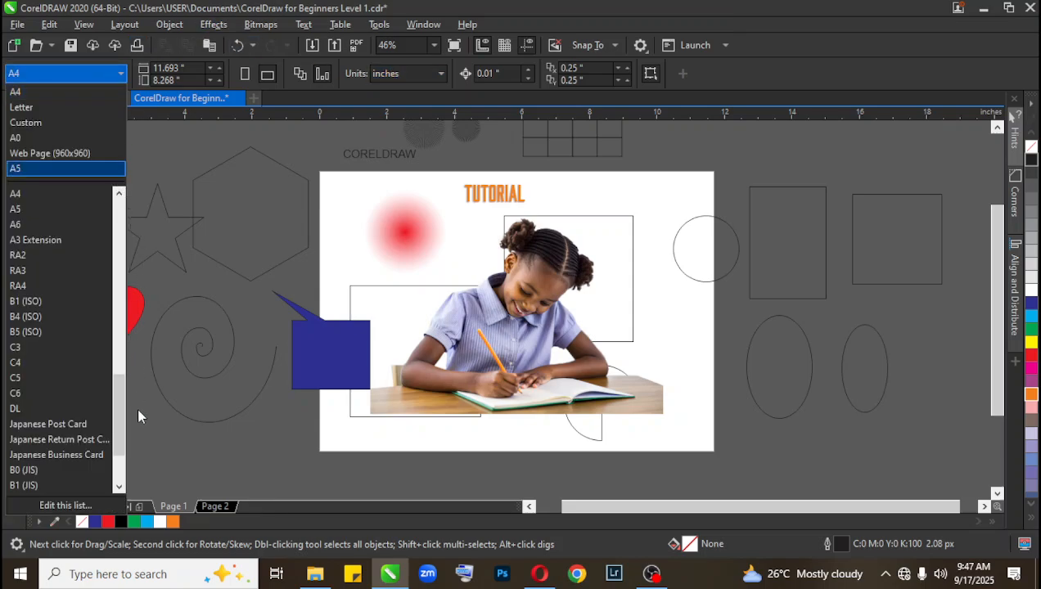
{"action": "left_click_drag", "start_coordinate": [122, 408], "coordinate": [130, 236]}
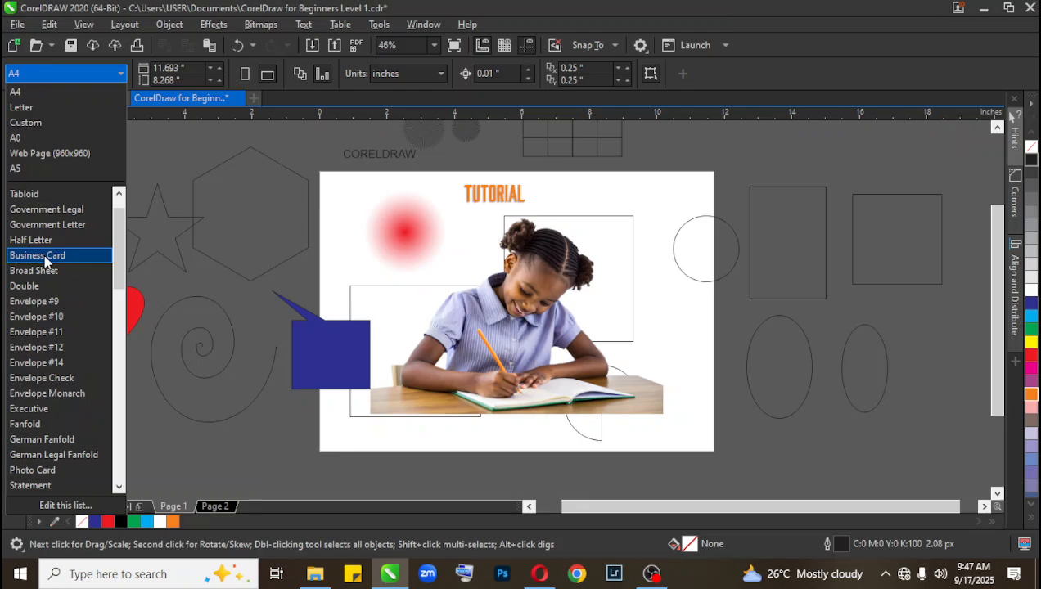
{"action": "left_click", "coordinate": [327, 165]}
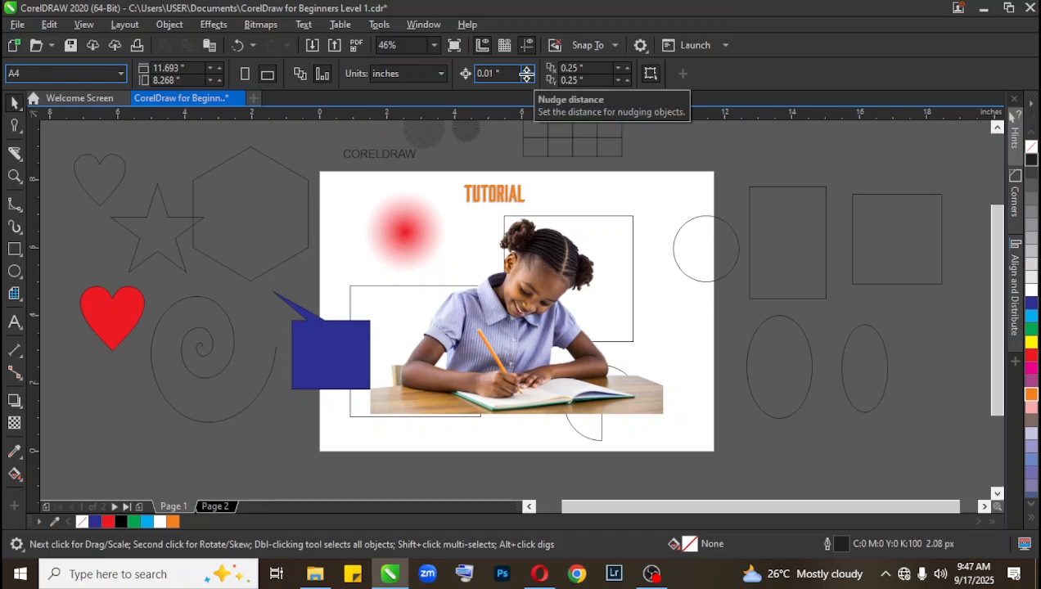
Set the nudge distance to 0.0 inches.
{"action": "left_click", "coordinate": [528, 71]}
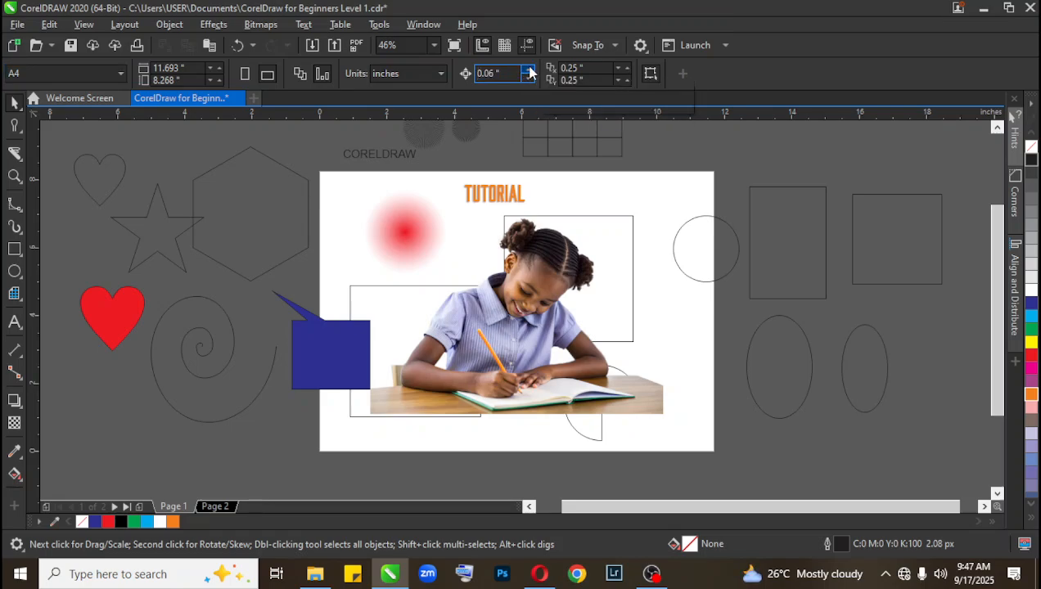
{"action": "left_click", "coordinate": [529, 77]}
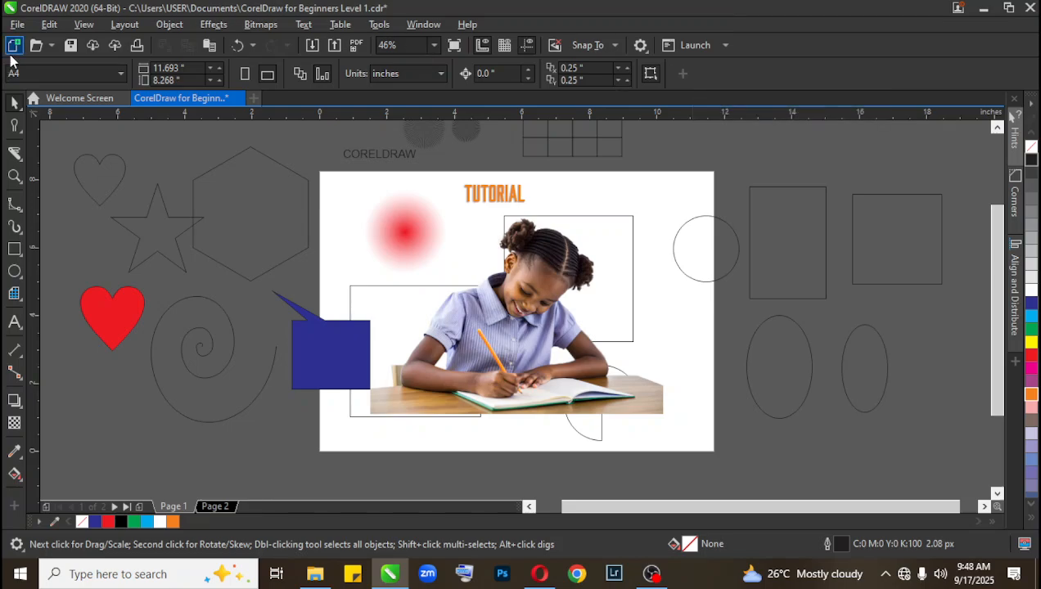
Examine the full default colour palette, and select and deselect the red heart to relate it to the document colours.
{"action": "left_click", "coordinate": [1032, 521]}
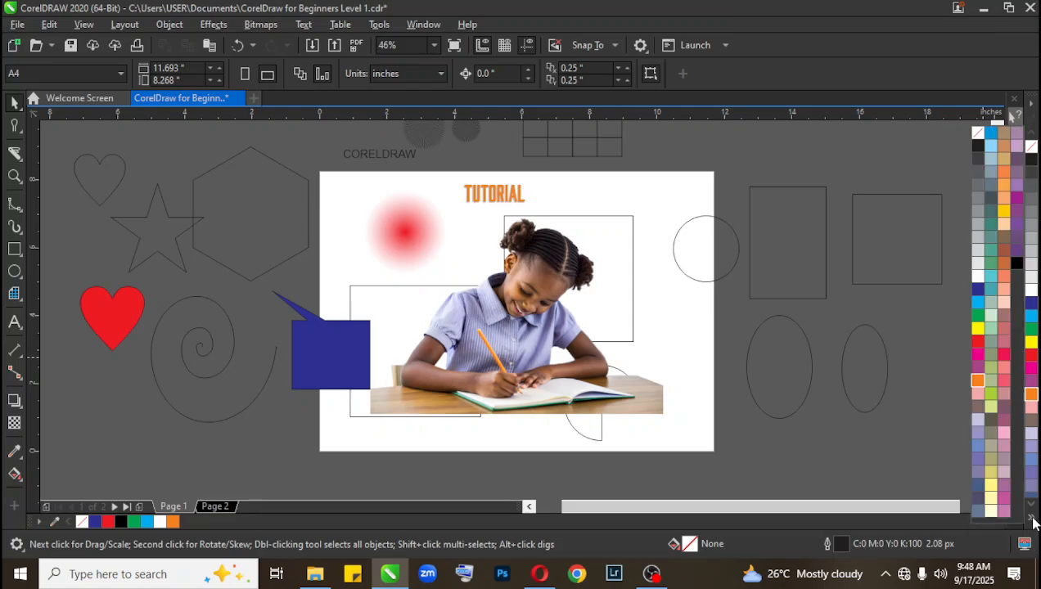
{"action": "left_click", "coordinate": [922, 475]}
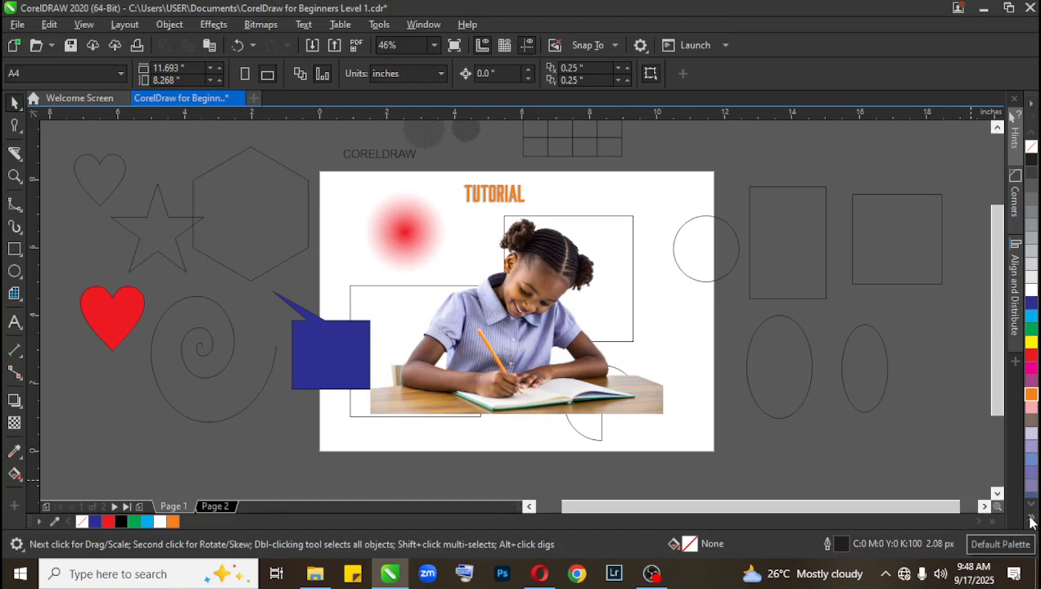
{"action": "left_click", "coordinate": [1032, 522]}
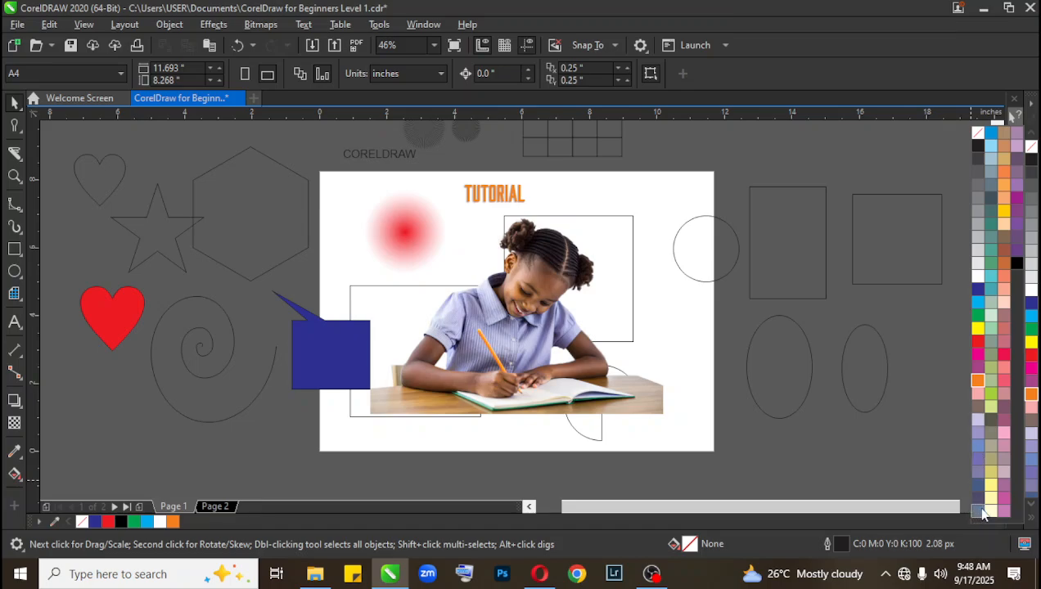
{"action": "left_click", "coordinate": [936, 351]}
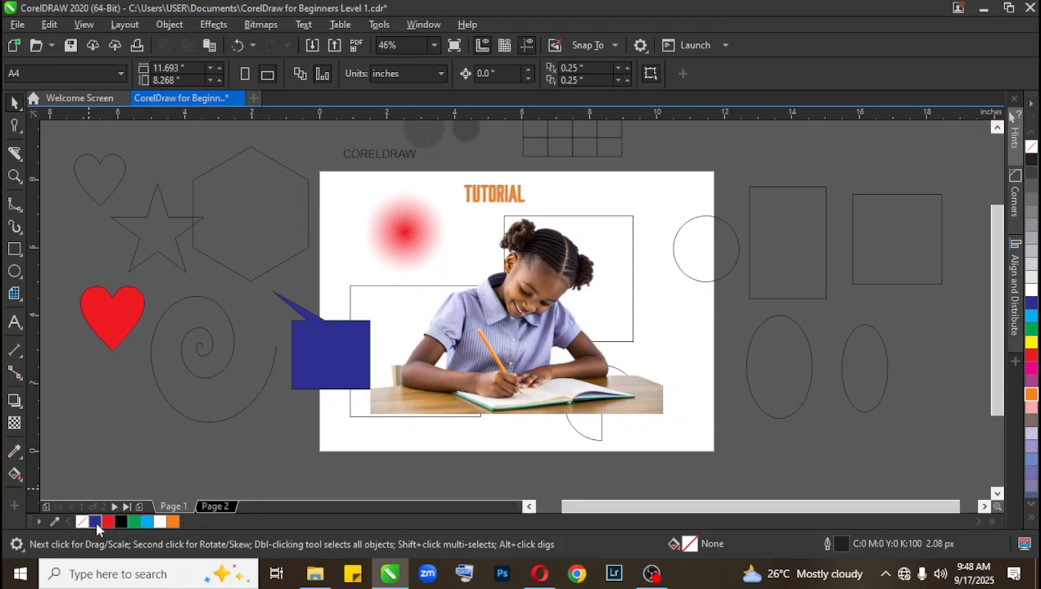
{"action": "left_click", "coordinate": [118, 328]}
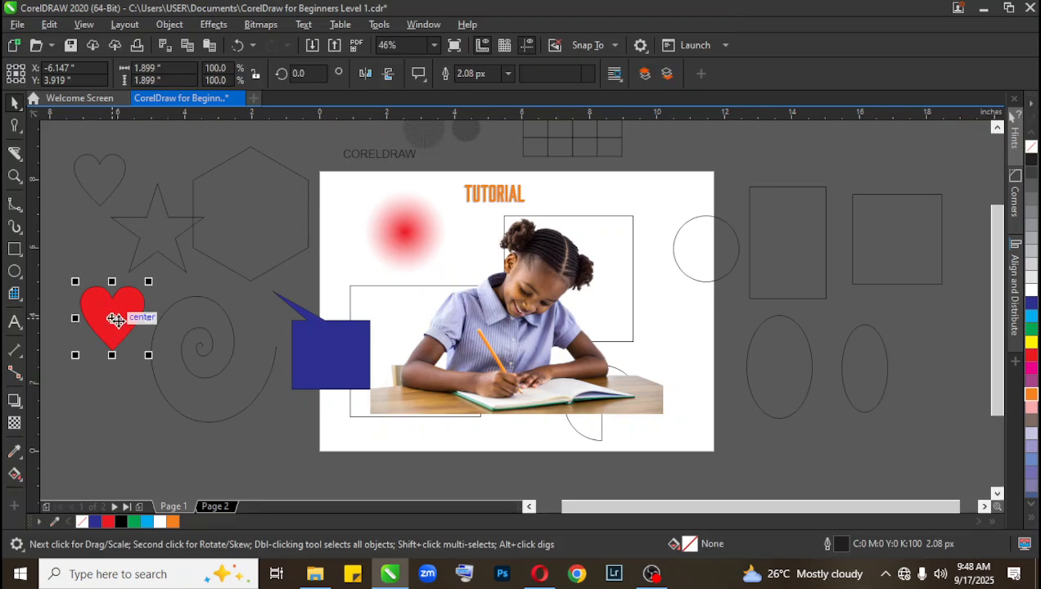
{"action": "left_click", "coordinate": [114, 385]}
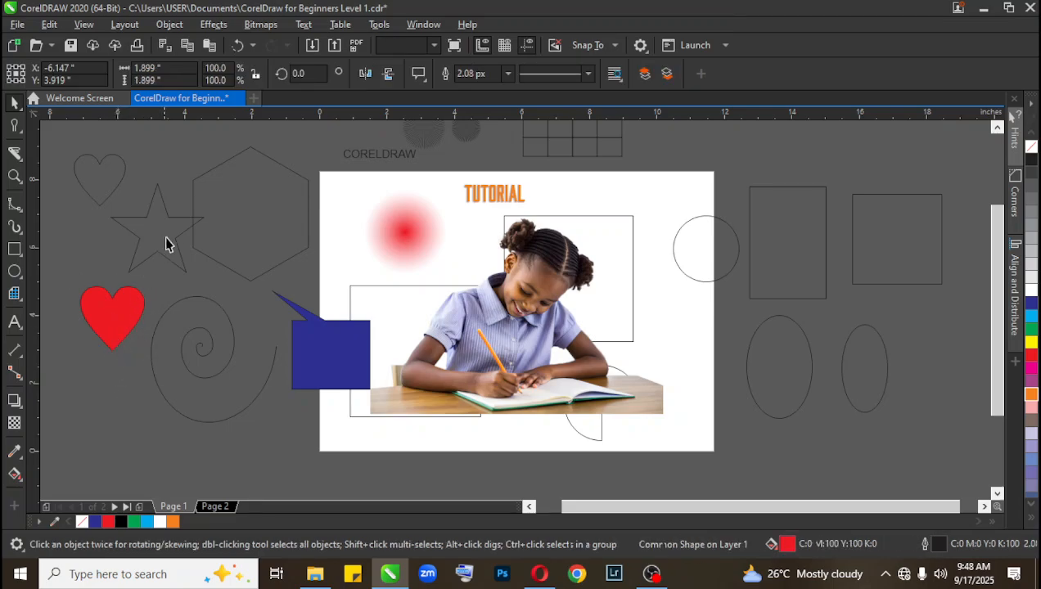
Fill the empty circle overlapping the page's right edge with muted green (C:60 M:0 Y:60 K:20) from the full palette.
{"action": "left_click", "coordinate": [703, 276]}
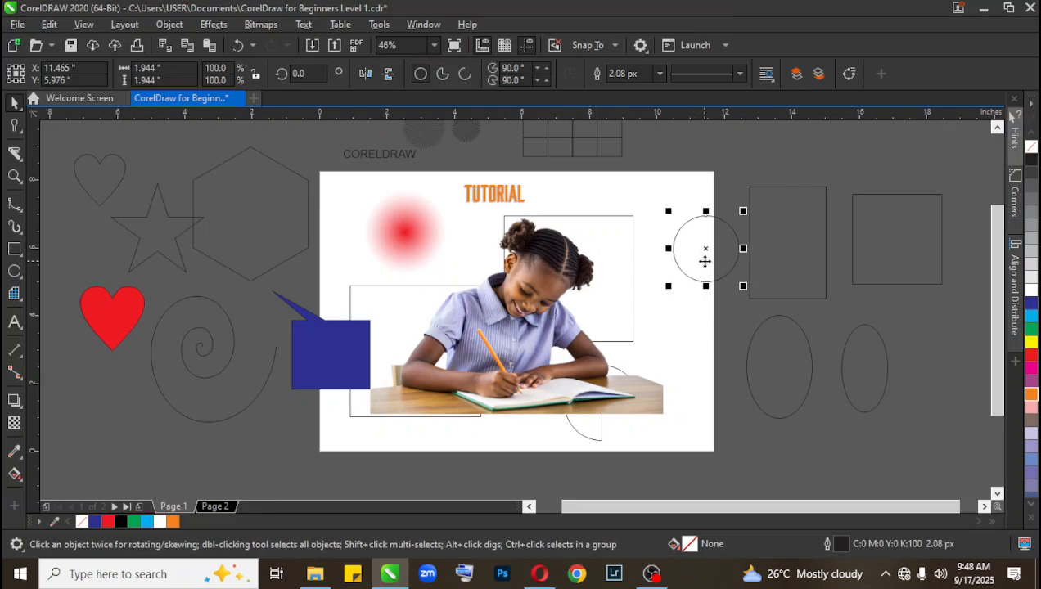
{"action": "left_click", "coordinate": [1031, 520]}
{"action": "left_click", "coordinate": [1002, 248]}
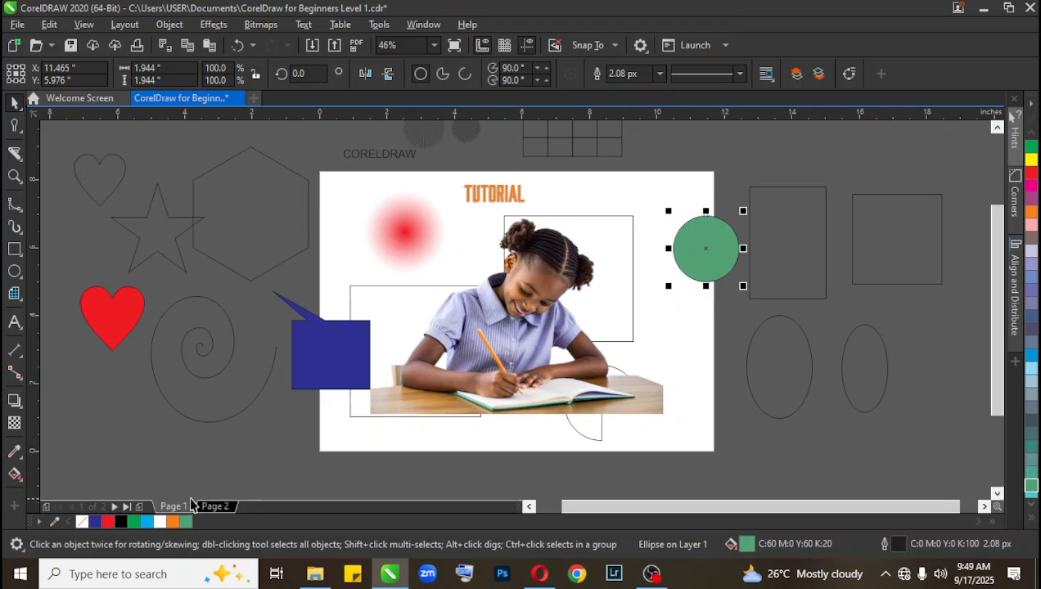
On Page 2, draw a circle about 4.57 inches in diameter in the area left of the page.
{"action": "left_click", "coordinate": [218, 505]}
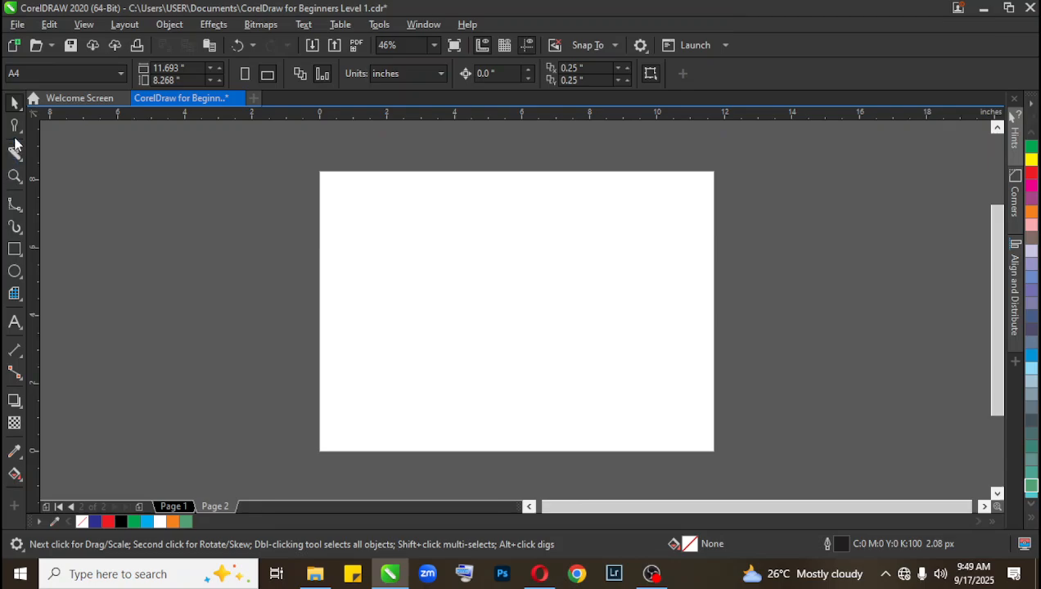
{"action": "left_click", "coordinate": [14, 273]}
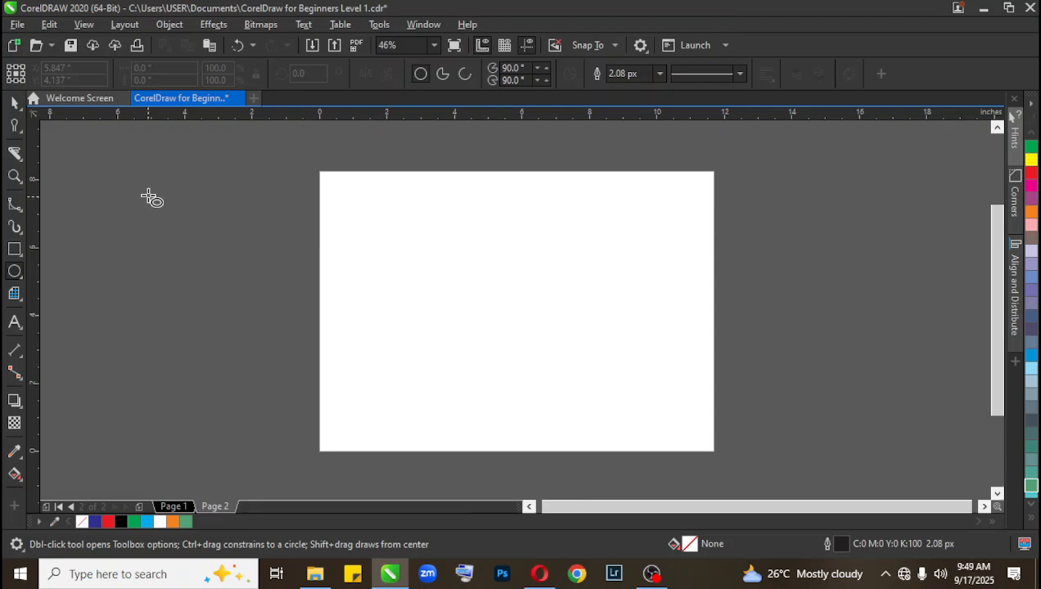
{"action": "mouse_move", "coordinate": [148, 195]}
{"action": "left_mouse_down"}
{"action": "mouse_move", "coordinate": [271, 325]}
{"action": "mouse_move", "coordinate": [281, 350]}
{"action": "left_mouse_up"}
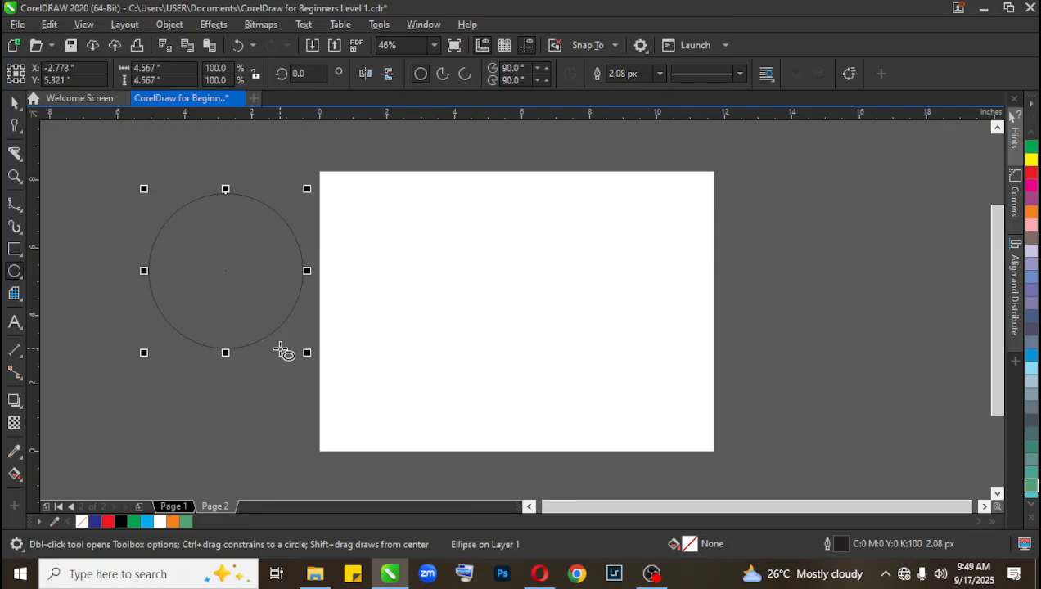
Move the circle to the middle of the page and fill it with green (C:100 M:0 Y:100 K:0).
{"action": "key", "text": "space"}
{"action": "left_click_drag", "start_coordinate": [229, 278], "coordinate": [514, 311]}
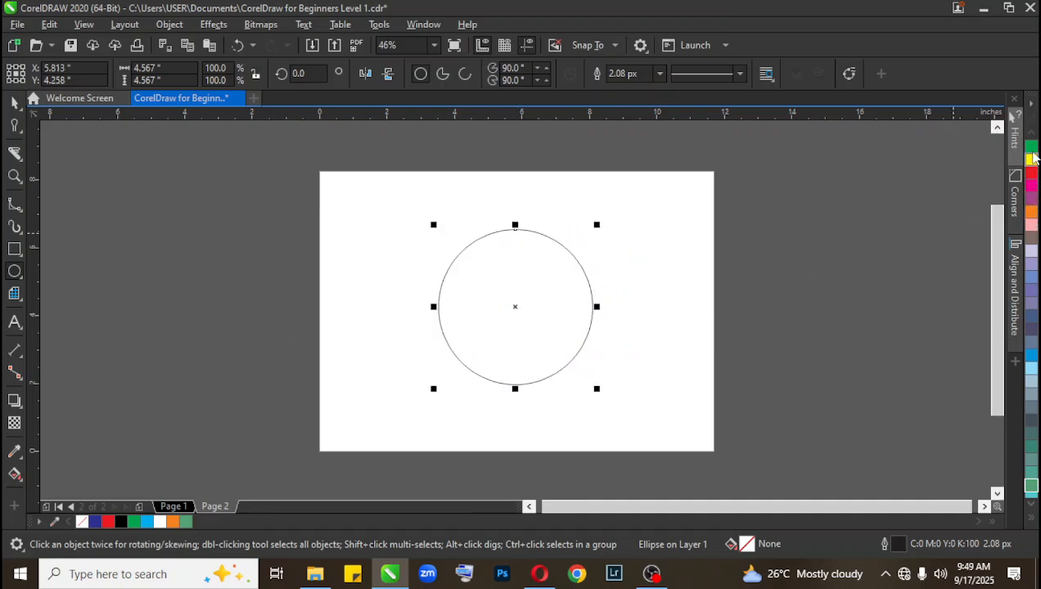
{"action": "left_click", "coordinate": [1032, 147]}
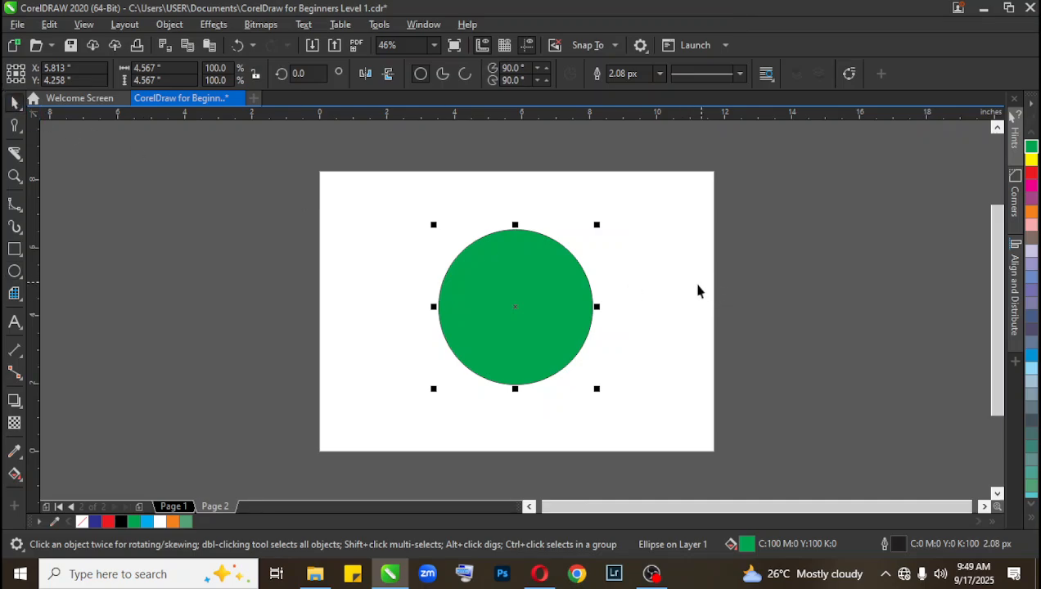
Review the shape-editing tools and use the Smear tool to pull the green circle's upper-right edge outward into a spike.
{"action": "left_click", "coordinate": [17, 126]}
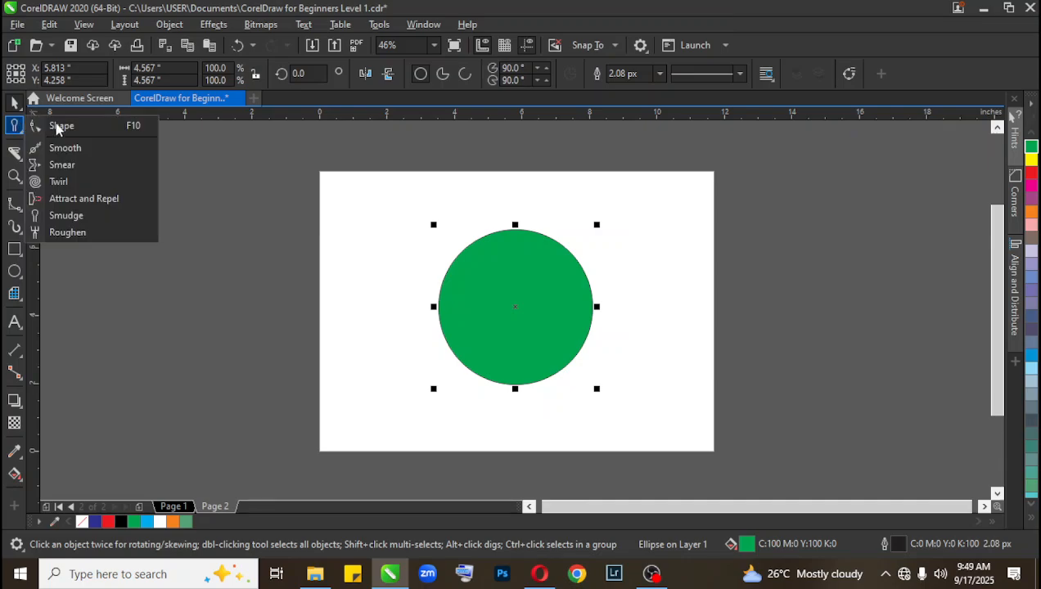
{"action": "left_click", "coordinate": [56, 127]}
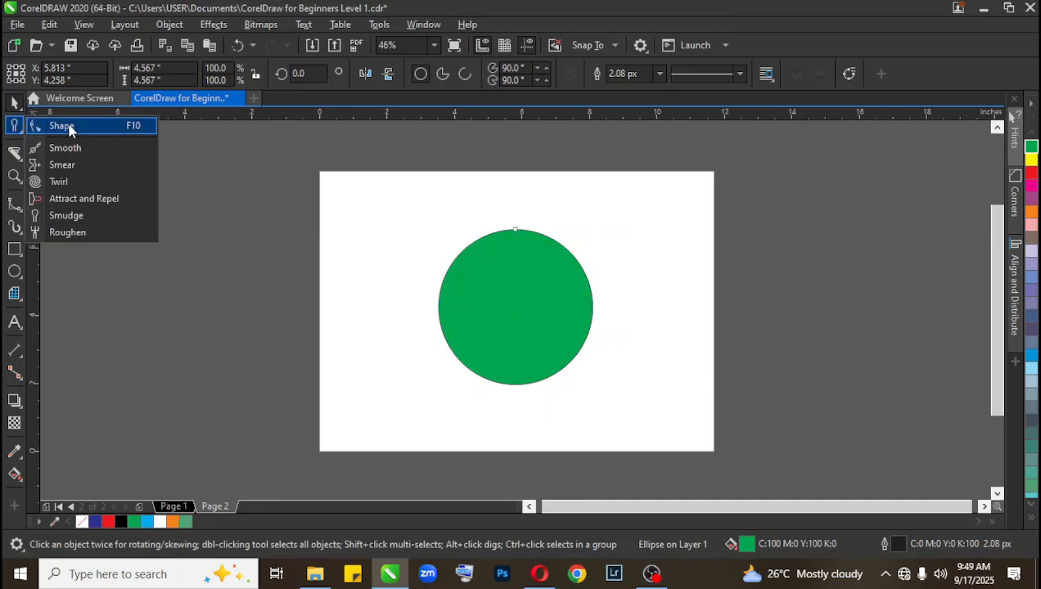
{"action": "left_click", "coordinate": [16, 130]}
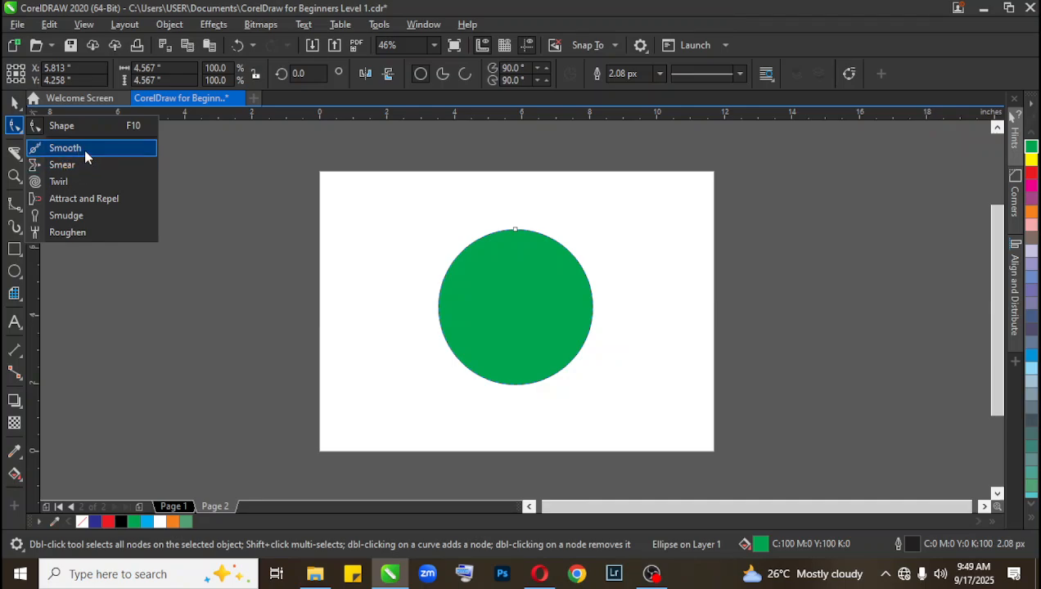
{"action": "left_click", "coordinate": [62, 165]}
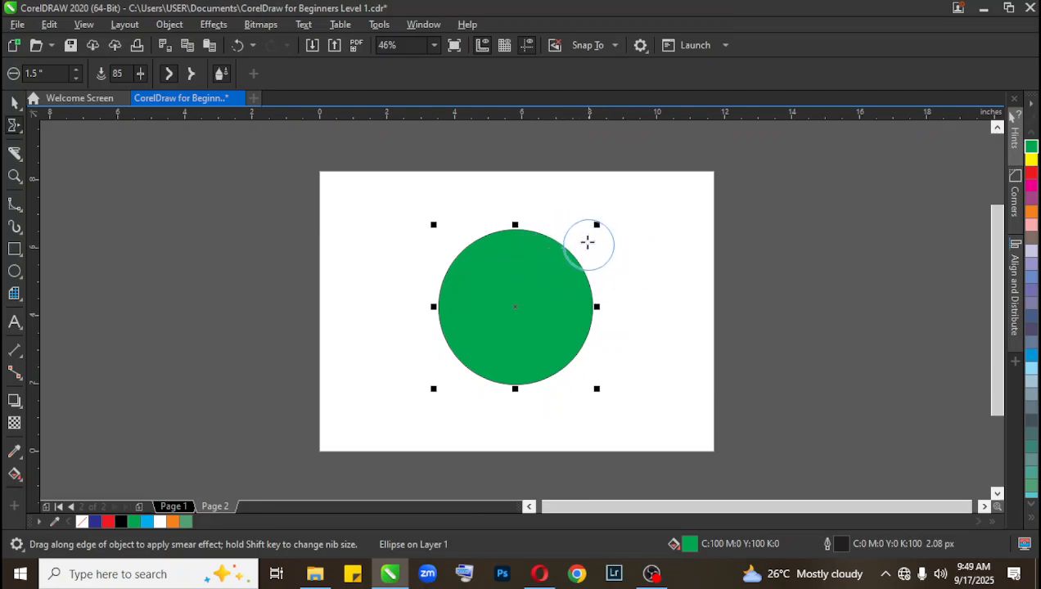
{"action": "left_click_drag", "start_coordinate": [543, 261], "coordinate": [664, 165]}
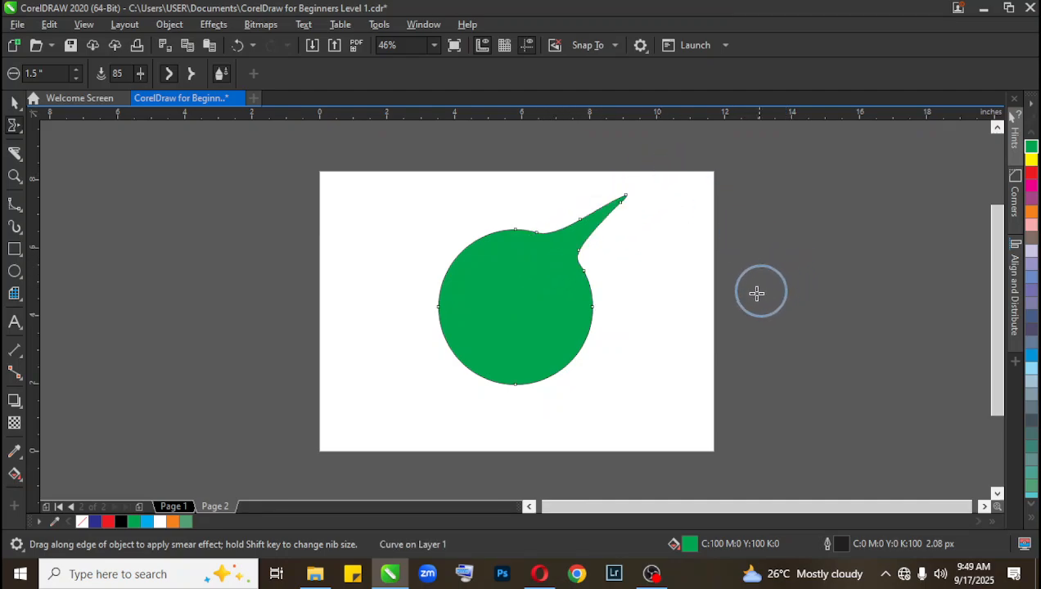
Smear more spikes outward from the green circle's corners, top and both sides.
{"action": "left_click_drag", "start_coordinate": [471, 270], "coordinate": [323, 166]}
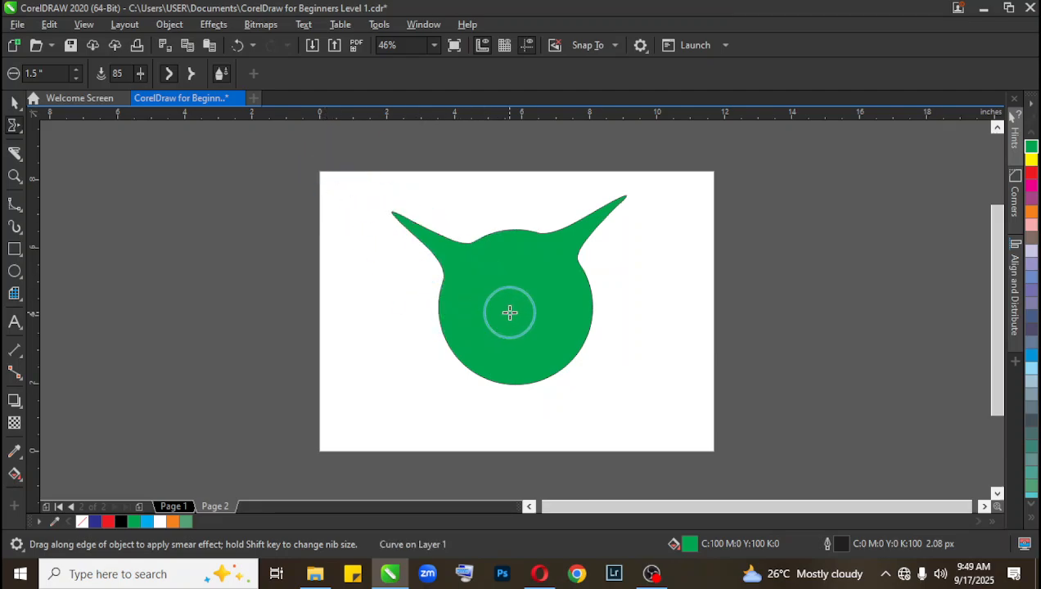
{"action": "mouse_move", "coordinate": [508, 311]}
{"action": "left_mouse_down"}
{"action": "mouse_move", "coordinate": [352, 396]}
{"action": "mouse_move", "coordinate": [250, 424]}
{"action": "left_mouse_up"}
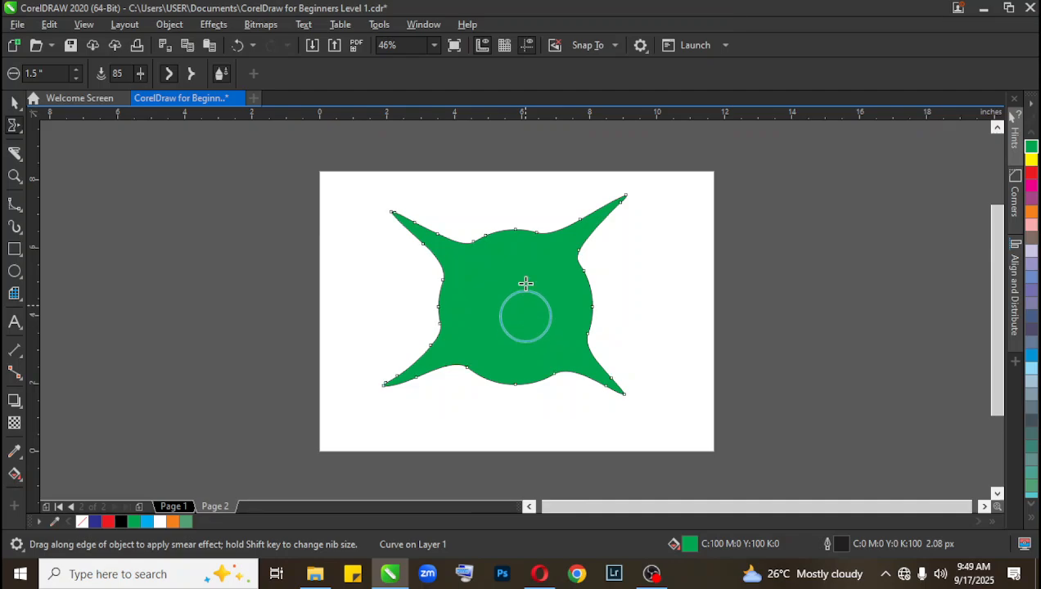
{"action": "key", "text": "Escape"}
{"action": "left_click_drag", "start_coordinate": [528, 245], "coordinate": [530, 184]}
{"action": "left_click_drag", "start_coordinate": [467, 288], "coordinate": [180, 237]}
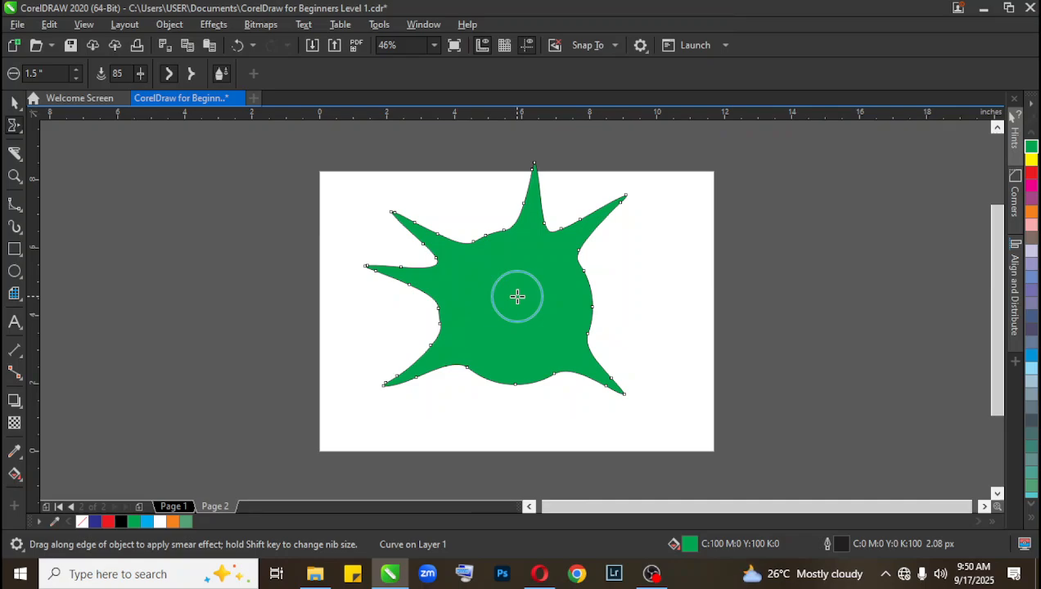
{"action": "left_click_drag", "start_coordinate": [517, 296], "coordinate": [664, 291]}
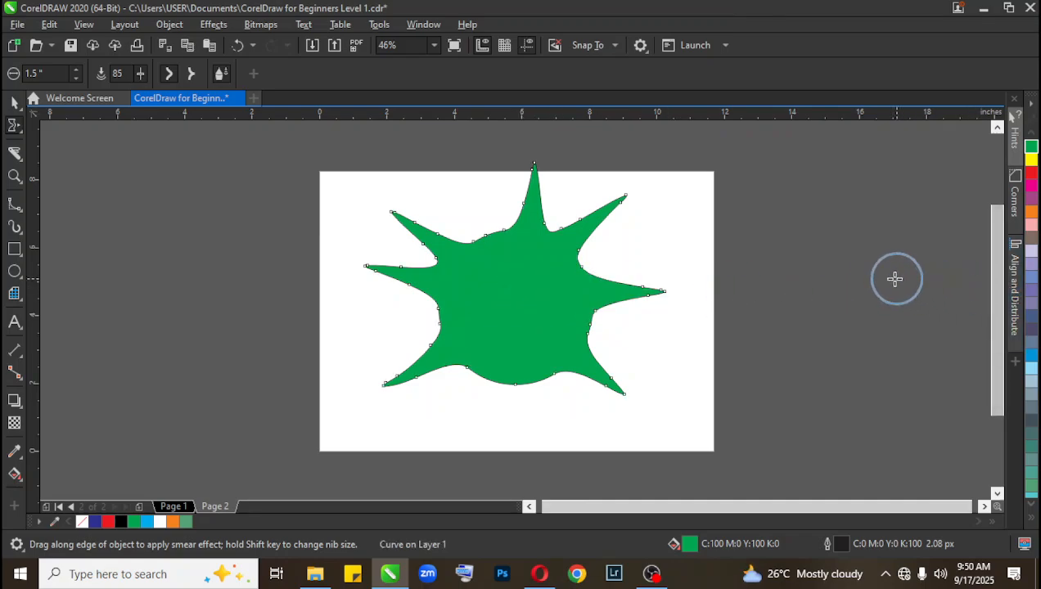
Undo all the smear strokes on the green circle, including its first upper-right spike.
{"action": "key", "text": "ctrl+z"}
{"action": "key", "text": "ctrl+z"}
{"action": "key", "text": "ctrl+z"}
{"action": "key", "text": "ctrl+z"}
{"action": "key", "text": "ctrl+z"}
{"action": "key", "text": "ctrl+z"}
{"action": "key", "text": "ctrl+z"}
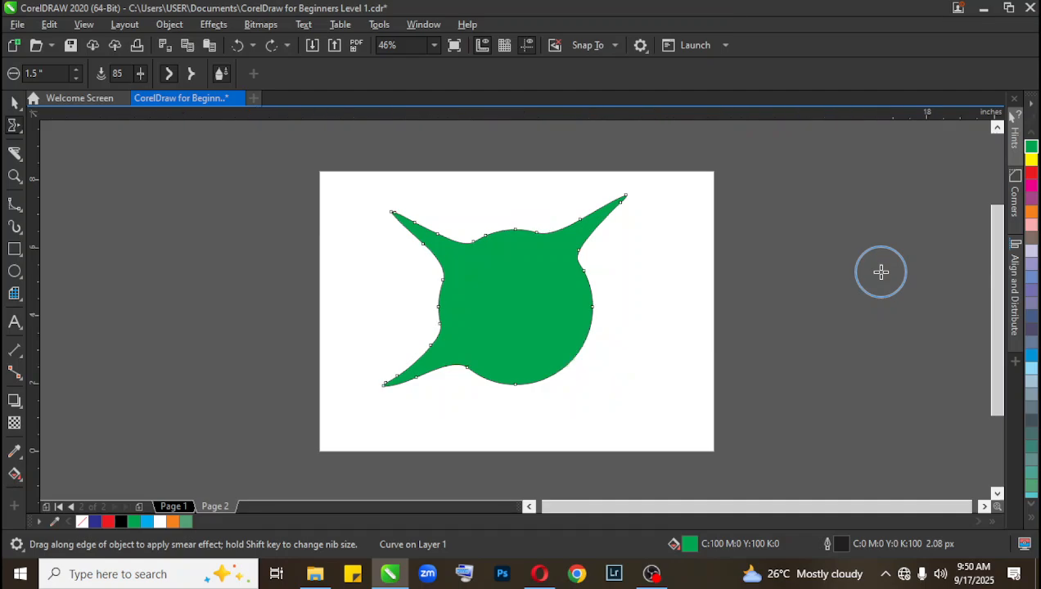
{"action": "key", "text": "ctrl+z"}
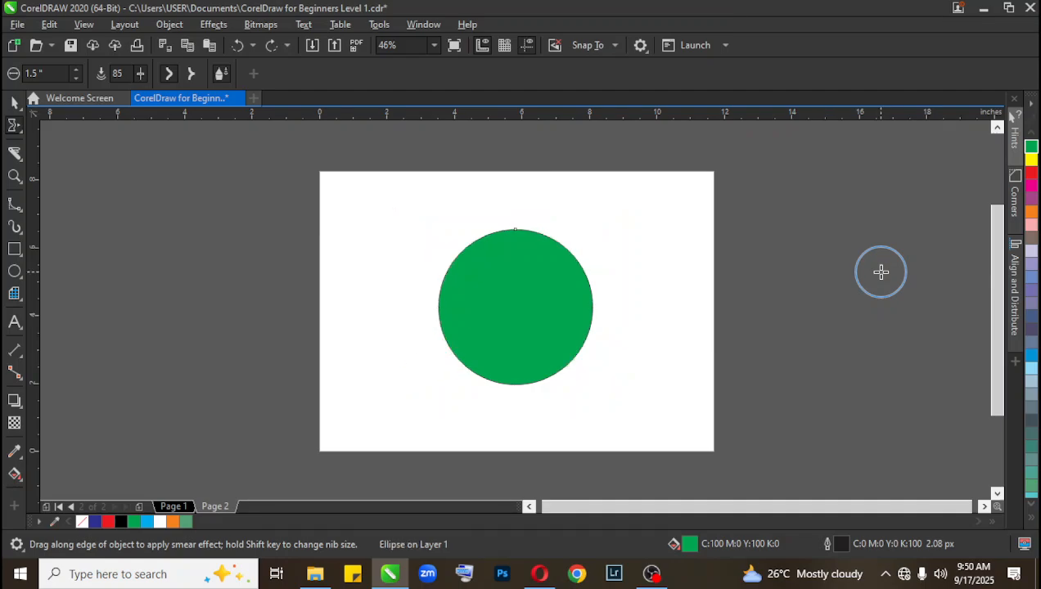
Use the Twirl tool around the green circle's edge to make its outline wavy.
{"action": "left_click", "coordinate": [16, 128]}
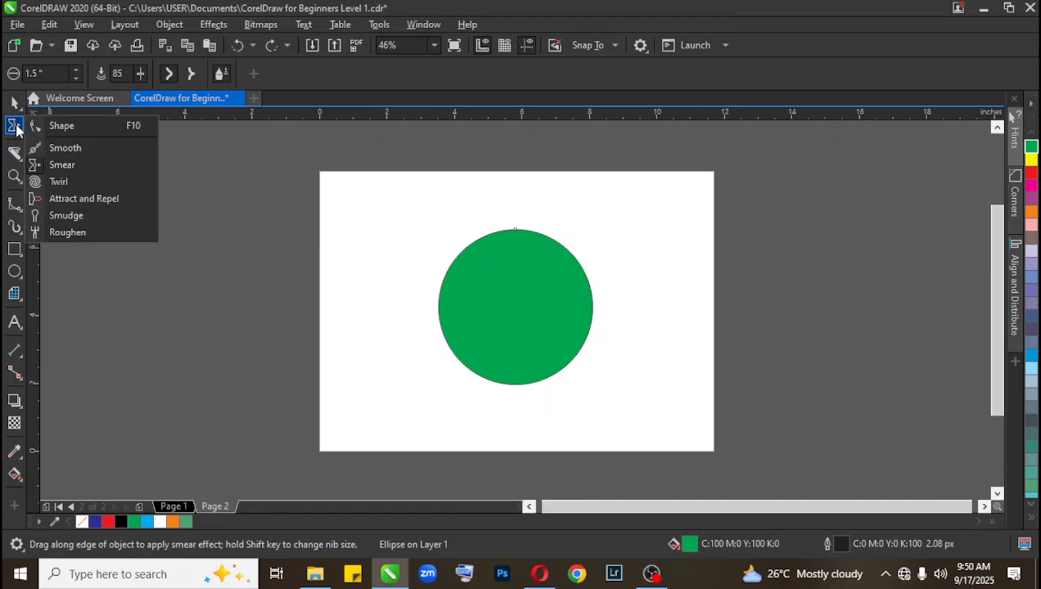
{"action": "left_click", "coordinate": [71, 184]}
{"action": "mouse_move", "coordinate": [505, 272]}
{"action": "left_mouse_down"}
{"action": "mouse_move", "coordinate": [495, 344]}
{"action": "mouse_move", "coordinate": [620, 274]}
{"action": "mouse_move", "coordinate": [513, 241]}
{"action": "mouse_move", "coordinate": [445, 344]}
{"action": "mouse_move", "coordinate": [485, 376]}
{"action": "mouse_move", "coordinate": [587, 337]}
{"action": "mouse_move", "coordinate": [546, 223]}
{"action": "mouse_move", "coordinate": [519, 244]}
{"action": "mouse_move", "coordinate": [543, 230]}
{"action": "mouse_move", "coordinate": [525, 221]}
{"action": "mouse_move", "coordinate": [542, 216]}
{"action": "mouse_move", "coordinate": [691, 306]}
{"action": "left_mouse_up"}
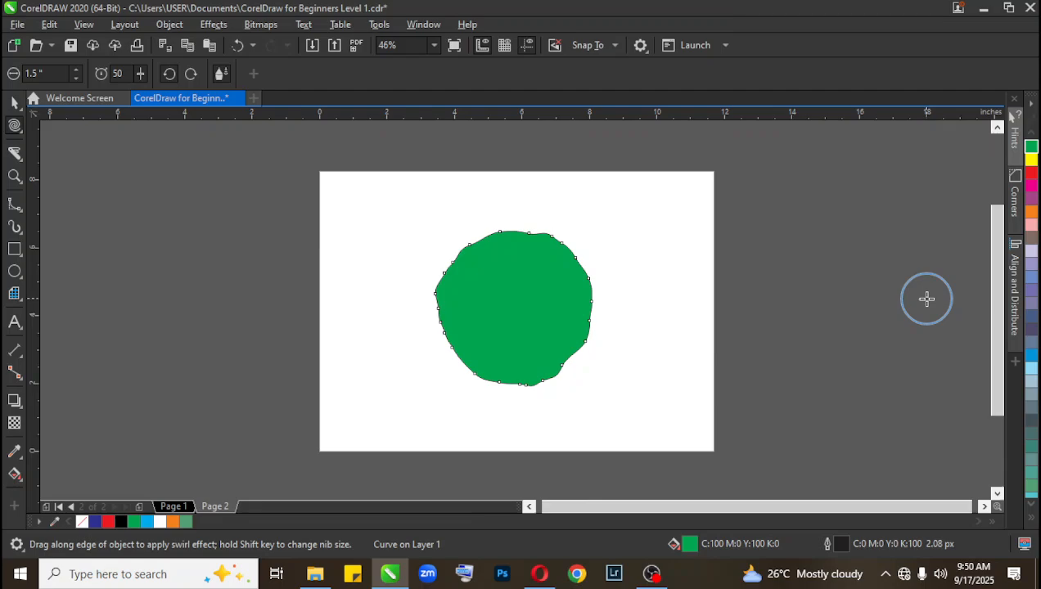
Draw a square about 2.1 inches wide near the page's upper-left corner and fill it with red (C:0 M:100 Y:100 K:0).
{"action": "left_click", "coordinate": [14, 248]}
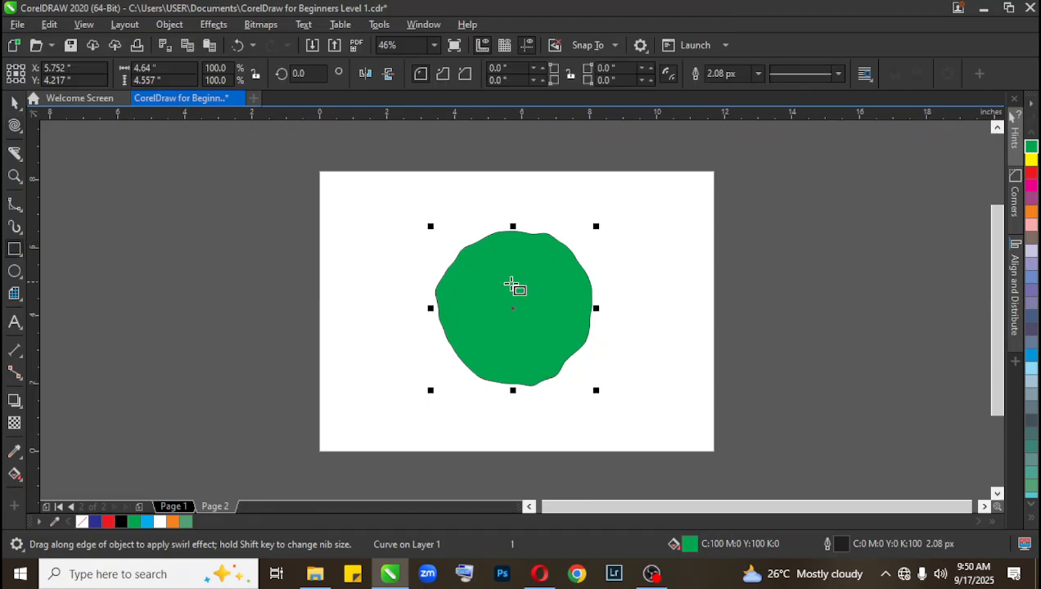
{"action": "left_click_drag", "start_coordinate": [359, 208], "coordinate": [417, 282]}
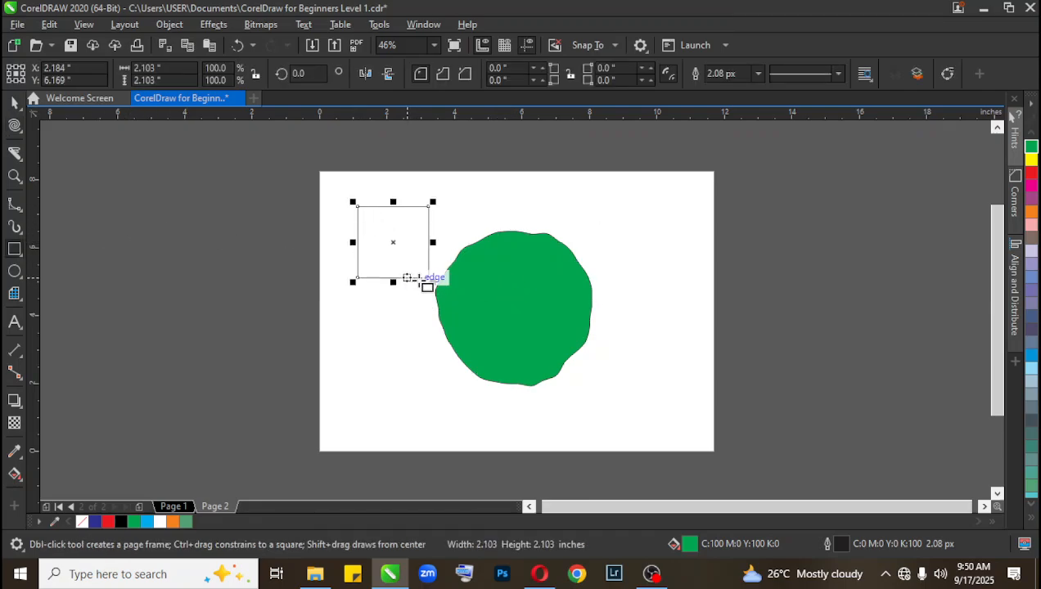
{"action": "key", "text": "space"}
{"action": "left_click", "coordinate": [1030, 173]}
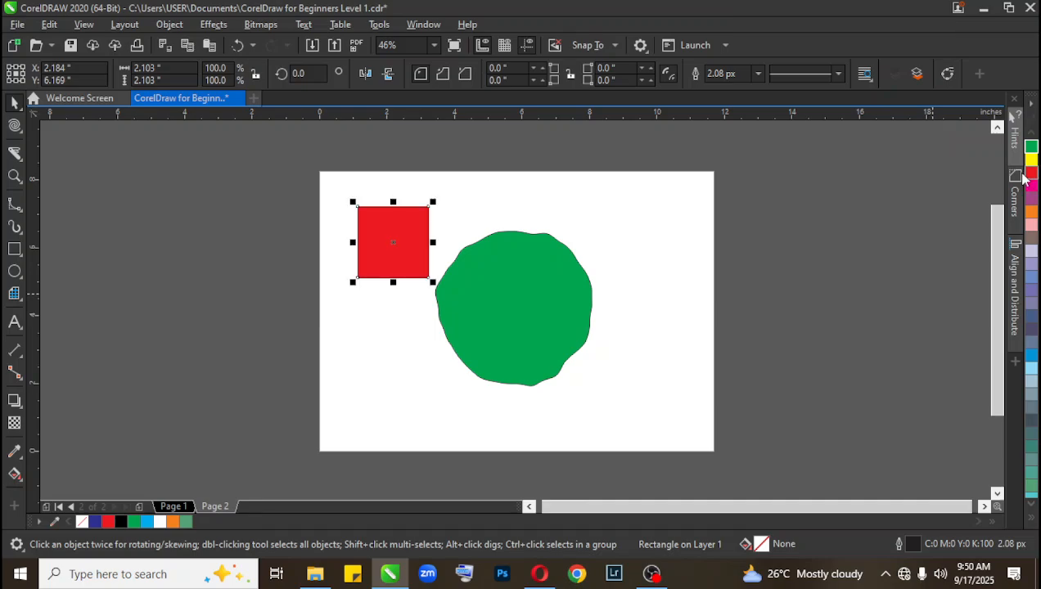
Twirl the red square's edges and corners into a wavy outline.
{"action": "left_click", "coordinate": [15, 125]}
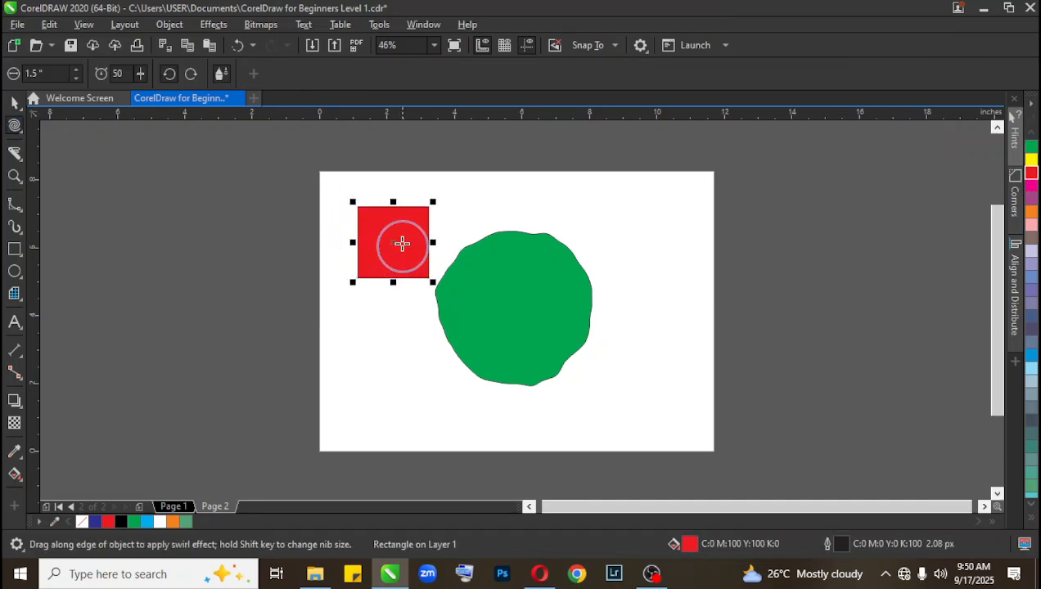
{"action": "mouse_move", "coordinate": [398, 223]}
{"action": "left_mouse_down"}
{"action": "mouse_move", "coordinate": [352, 262]}
{"action": "mouse_move", "coordinate": [430, 196]}
{"action": "mouse_move", "coordinate": [370, 290]}
{"action": "mouse_move", "coordinate": [508, 206]}
{"action": "mouse_move", "coordinate": [321, 224]}
{"action": "mouse_move", "coordinate": [416, 257]}
{"action": "mouse_move", "coordinate": [414, 170]}
{"action": "mouse_move", "coordinate": [352, 374]}
{"action": "mouse_move", "coordinate": [545, 231]}
{"action": "mouse_move", "coordinate": [394, 198]}
{"action": "mouse_move", "coordinate": [408, 292]}
{"action": "mouse_move", "coordinate": [468, 177]}
{"action": "mouse_move", "coordinate": [335, 223]}
{"action": "mouse_move", "coordinate": [370, 275]}
{"action": "mouse_move", "coordinate": [498, 178]}
{"action": "mouse_move", "coordinate": [372, 207]}
{"action": "mouse_move", "coordinate": [382, 238]}
{"action": "mouse_move", "coordinate": [452, 274]}
{"action": "mouse_move", "coordinate": [441, 202]}
{"action": "mouse_move", "coordinate": [431, 201]}
{"action": "mouse_move", "coordinate": [452, 225]}
{"action": "mouse_move", "coordinate": [461, 194]}
{"action": "mouse_move", "coordinate": [479, 184]}
{"action": "mouse_move", "coordinate": [418, 191]}
{"action": "mouse_move", "coordinate": [416, 167]}
{"action": "mouse_move", "coordinate": [366, 204]}
{"action": "mouse_move", "coordinate": [387, 280]}
{"action": "mouse_move", "coordinate": [446, 216]}
{"action": "left_mouse_up"}
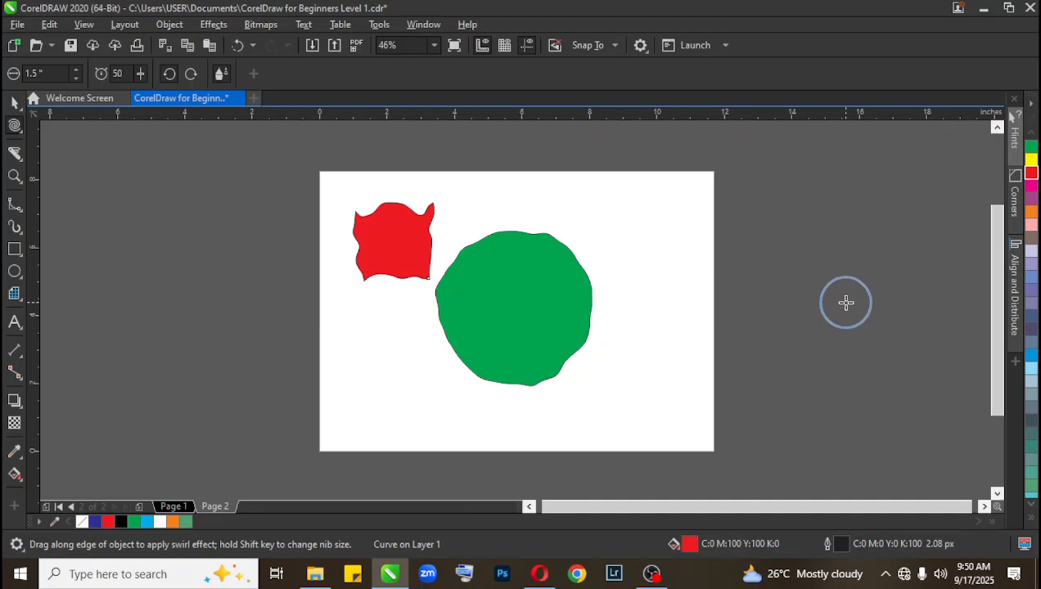
Use the Attract and Repel tool to pull the green shape's top and upper-right edges outward into points.
{"action": "left_click", "coordinate": [12, 127]}
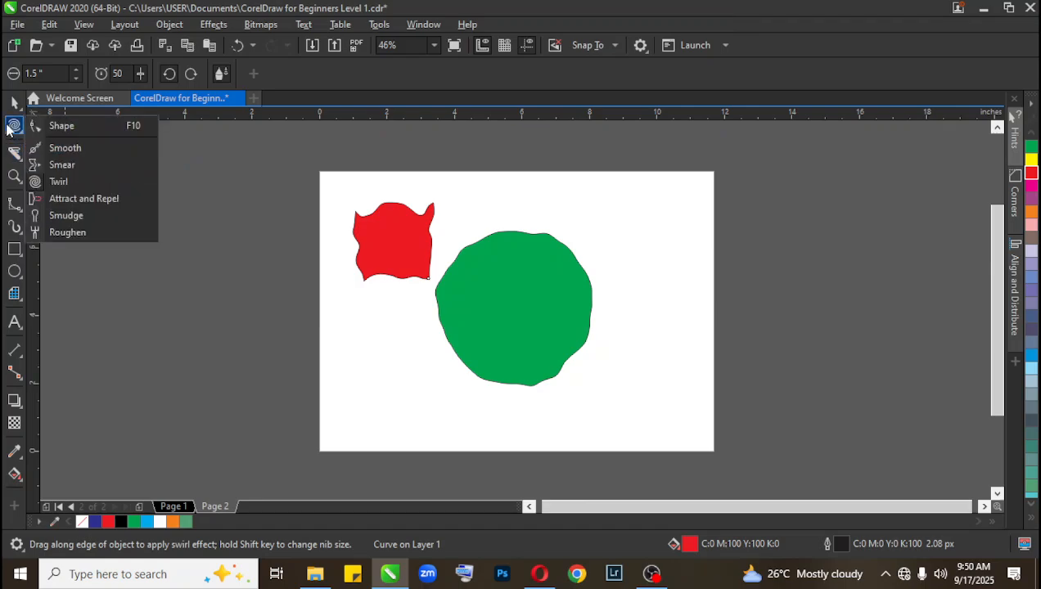
{"action": "left_click", "coordinate": [22, 133]}
{"action": "left_click", "coordinate": [22, 133]}
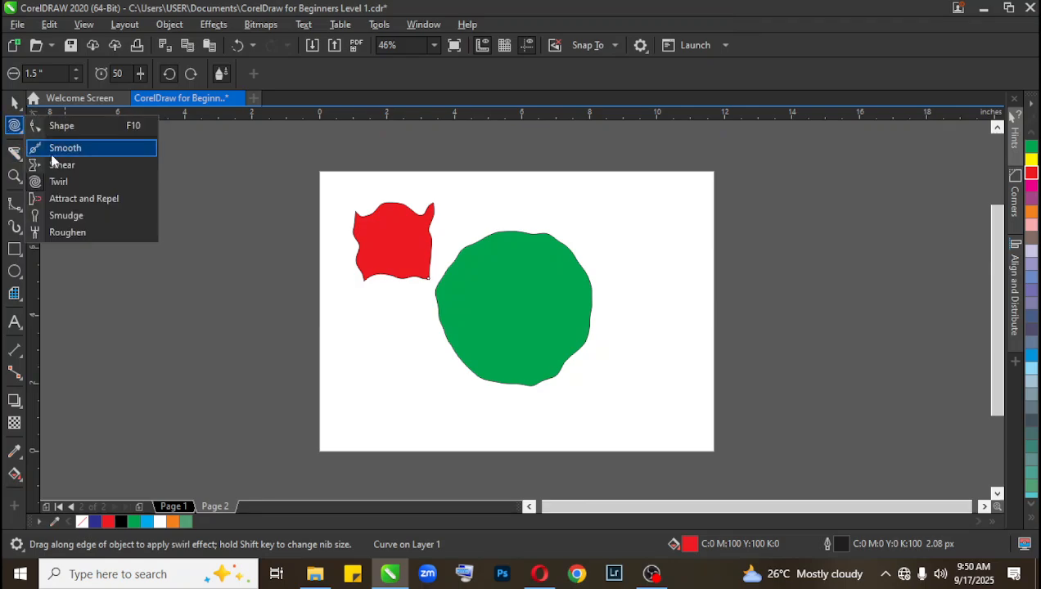
{"action": "left_click", "coordinate": [78, 205]}
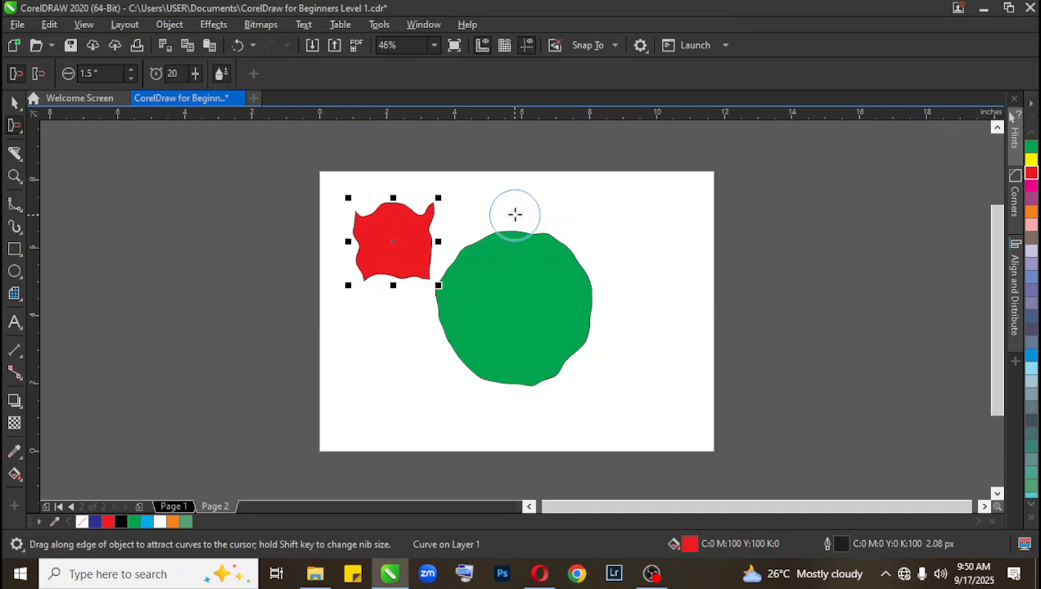
{"action": "left_click", "coordinate": [515, 215]}
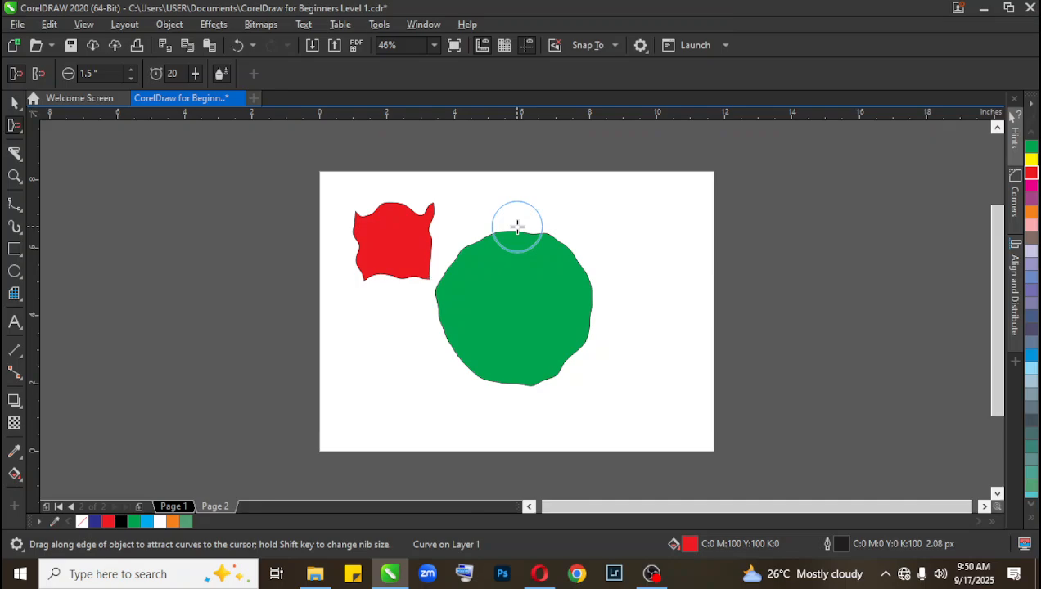
{"action": "left_click", "coordinate": [512, 250]}
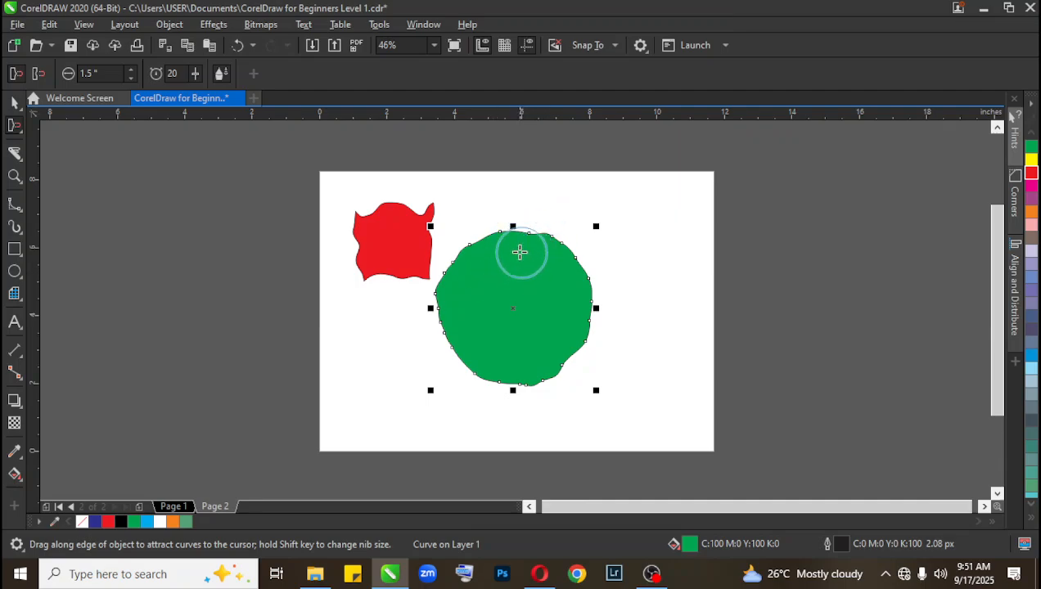
{"action": "left_click_drag", "start_coordinate": [523, 219], "coordinate": [523, 221]}
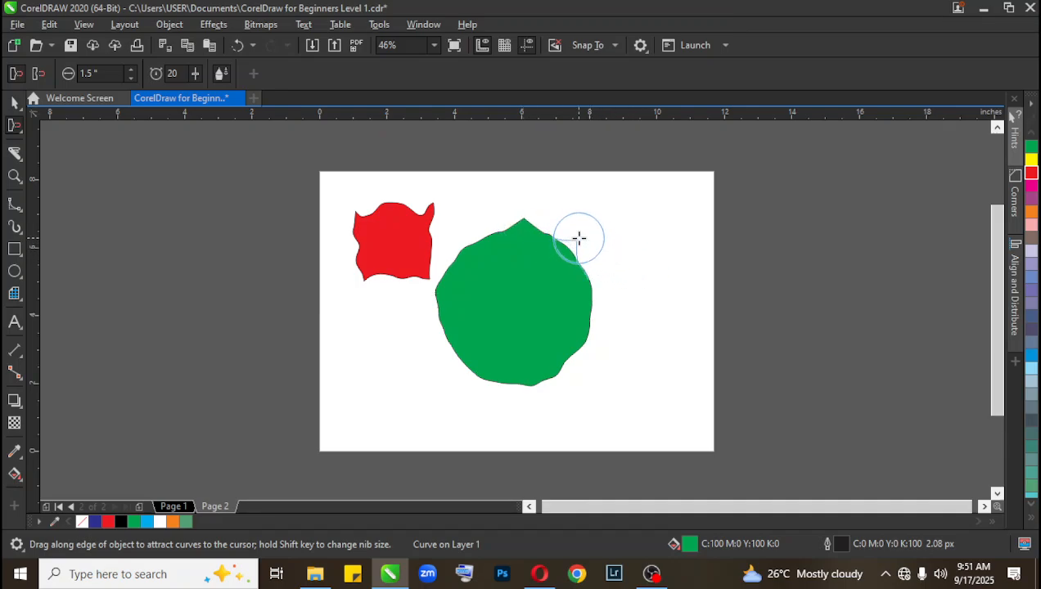
{"action": "left_click_drag", "start_coordinate": [578, 238], "coordinate": [703, 200]}
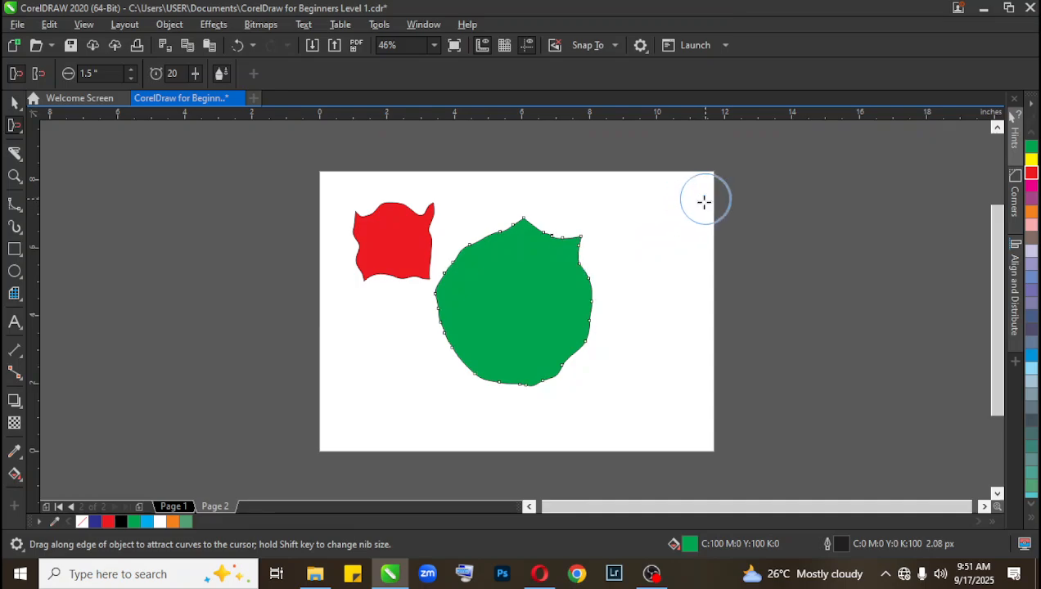
Attract the green shape's right, lower-right and lower-left edges inward to form notches.
{"action": "left_click_drag", "start_coordinate": [568, 297], "coordinate": [569, 297]}
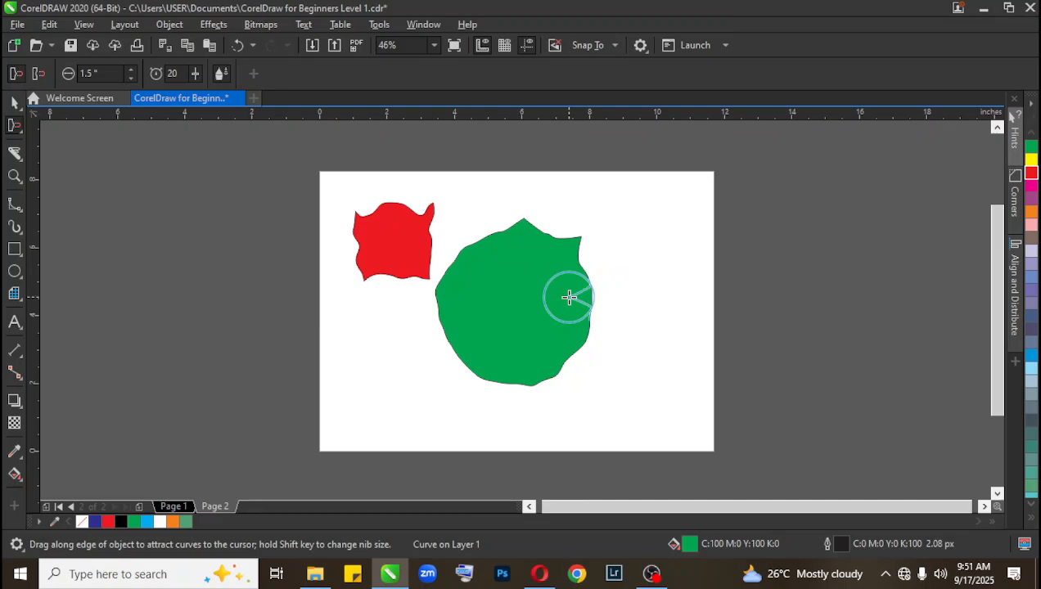
{"action": "left_click_drag", "start_coordinate": [568, 297], "coordinate": [581, 296]}
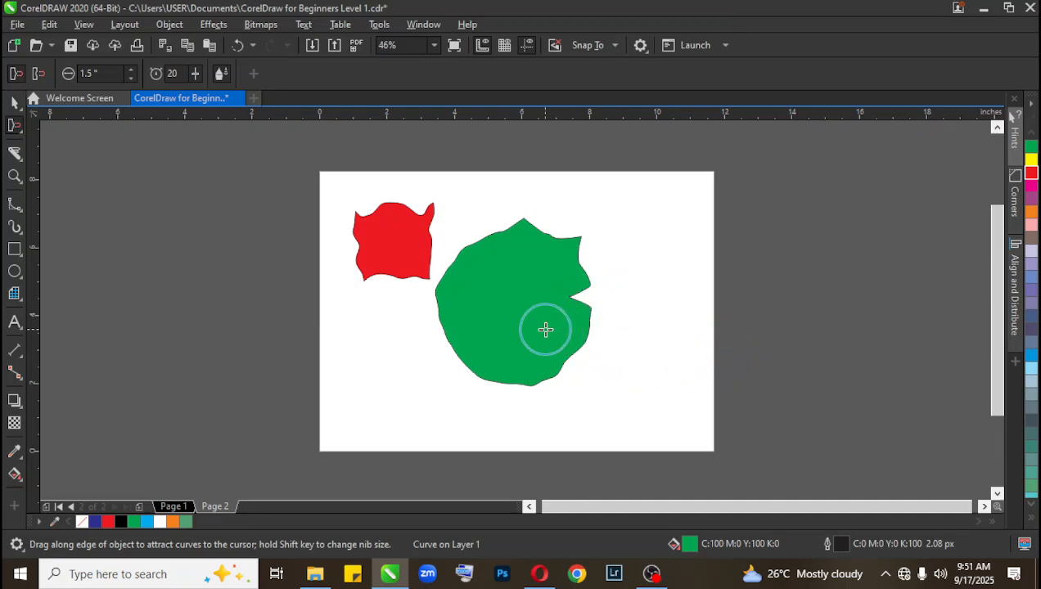
{"action": "mouse_move", "coordinate": [546, 329]}
{"action": "left_mouse_down"}
{"action": "mouse_move", "coordinate": [565, 344]}
{"action": "mouse_move", "coordinate": [536, 364]}
{"action": "left_mouse_up"}
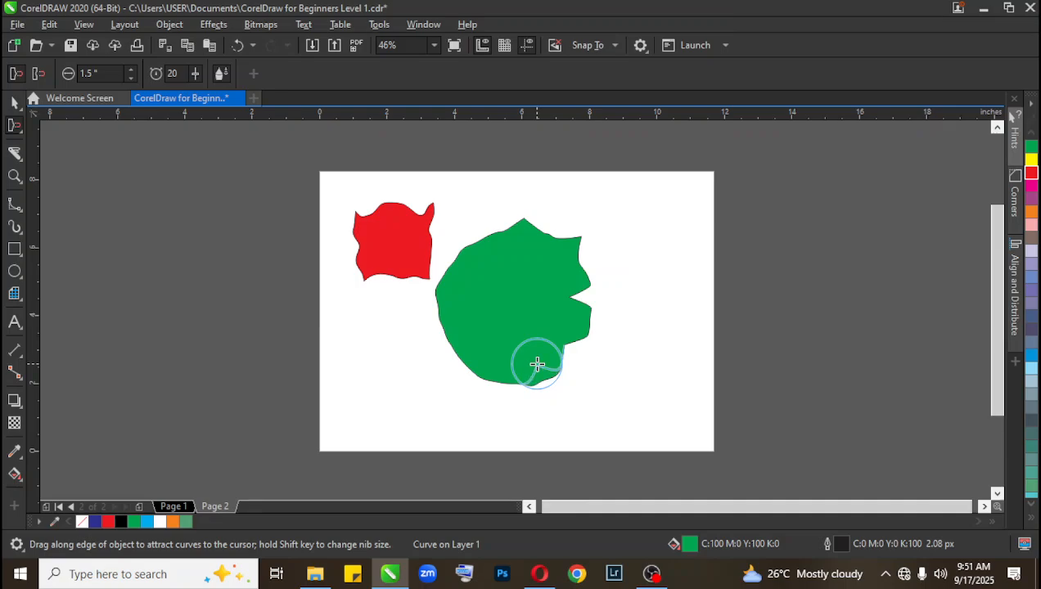
{"action": "left_click_drag", "start_coordinate": [537, 363], "coordinate": [496, 338]}
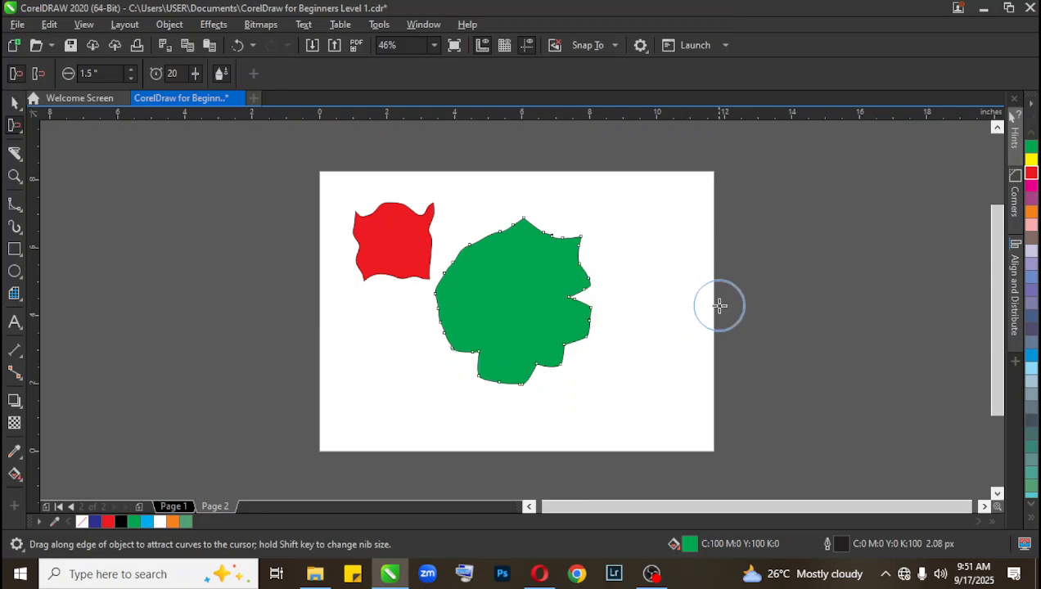
Use the Smudge tool to pull several thin strands outward from the green shape's upper-left and left edges.
{"action": "left_click", "coordinate": [13, 131]}
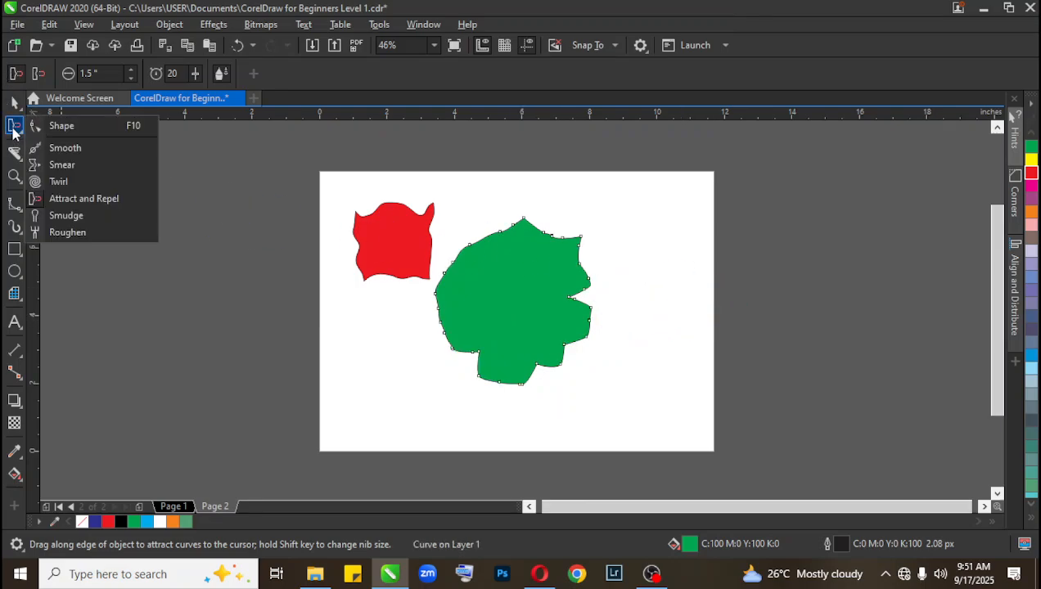
{"action": "left_click", "coordinate": [99, 215]}
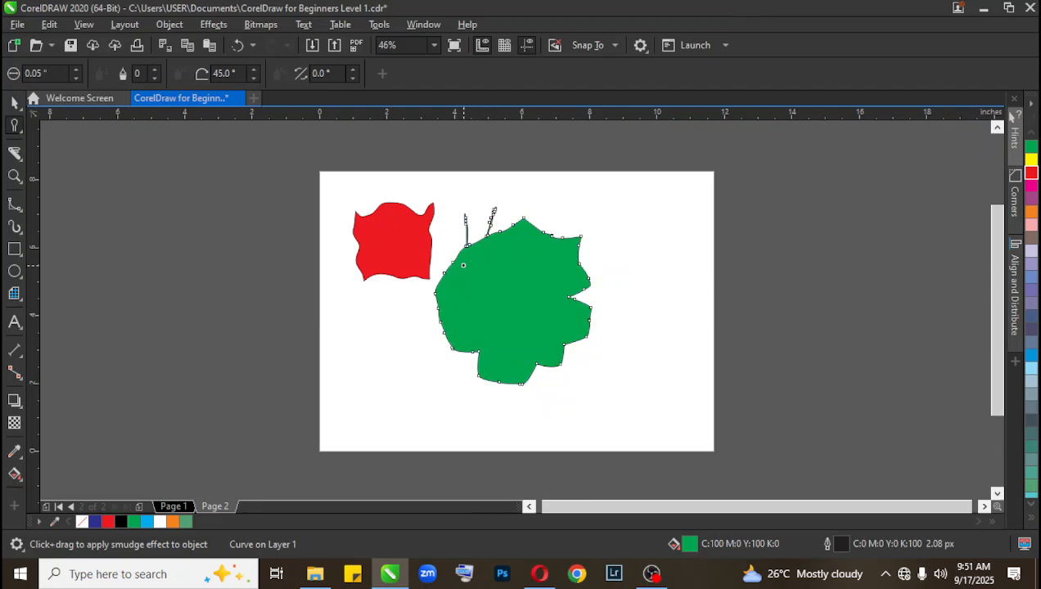
{"action": "left_click_drag", "start_coordinate": [463, 264], "coordinate": [445, 239]}
{"action": "mouse_move", "coordinate": [455, 313]}
{"action": "left_mouse_down"}
{"action": "mouse_move", "coordinate": [415, 326]}
{"action": "mouse_move", "coordinate": [399, 368]}
{"action": "left_mouse_up"}
{"action": "left_click_drag", "start_coordinate": [495, 349], "coordinate": [420, 373]}
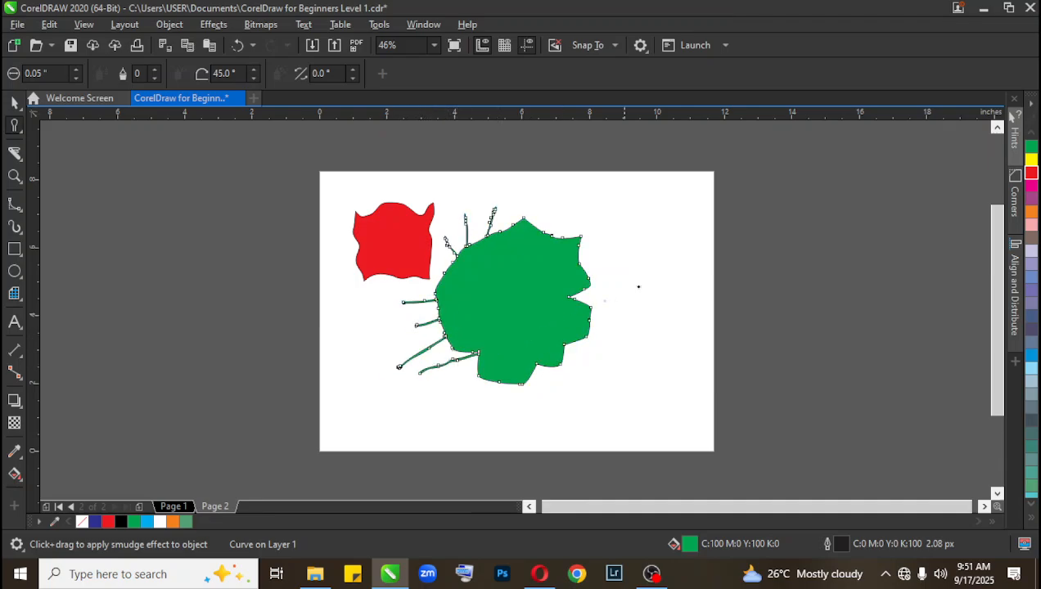
Look over the cropping and shape-editing tools and display the green shape's nodes with the Shape tool.
{"action": "left_click", "coordinate": [12, 159]}
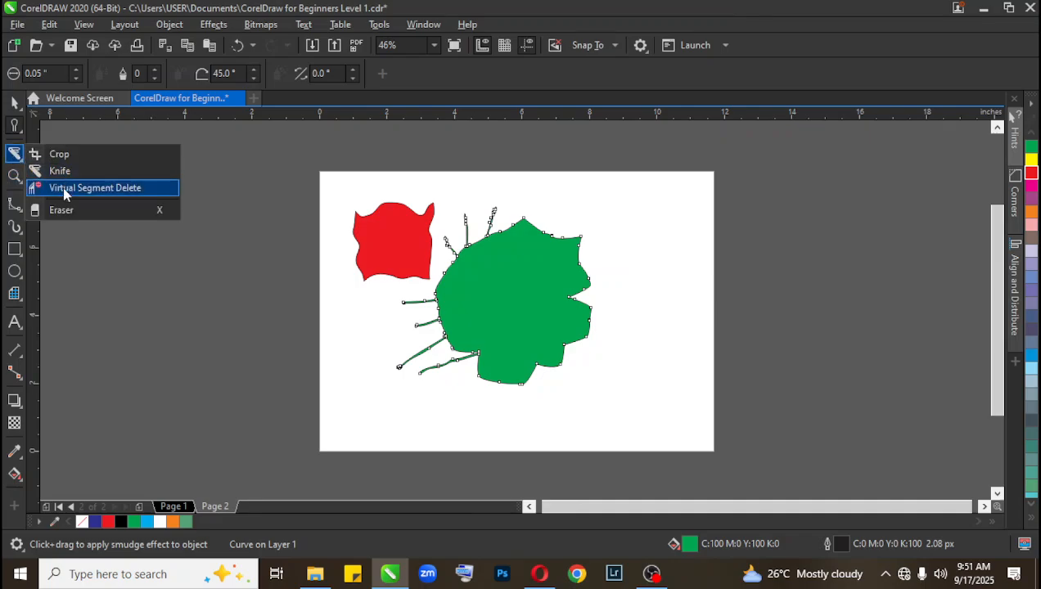
{"action": "left_click", "coordinate": [18, 127]}
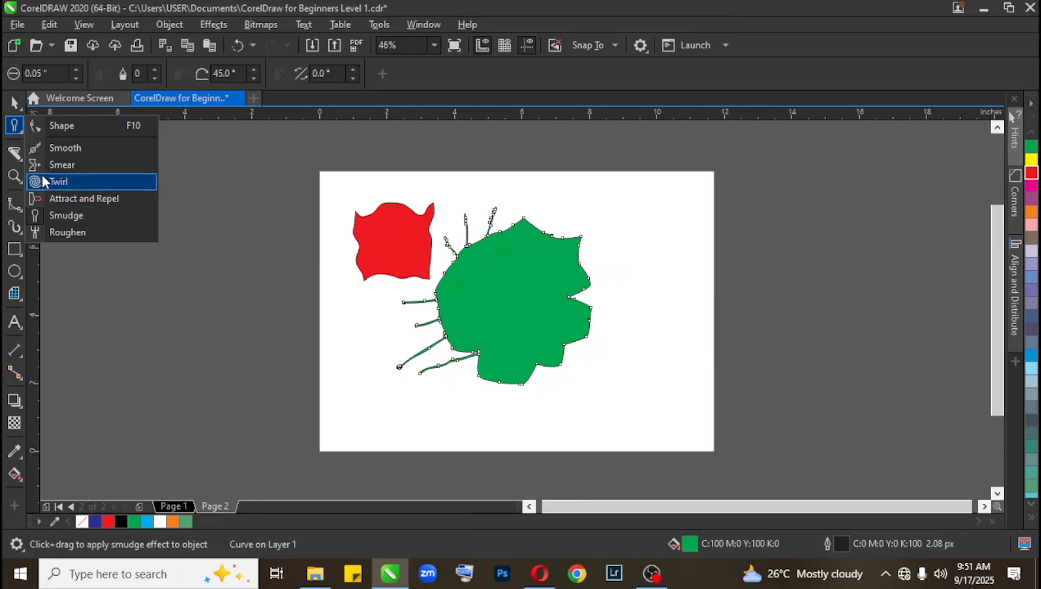
{"action": "left_click", "coordinate": [64, 128]}
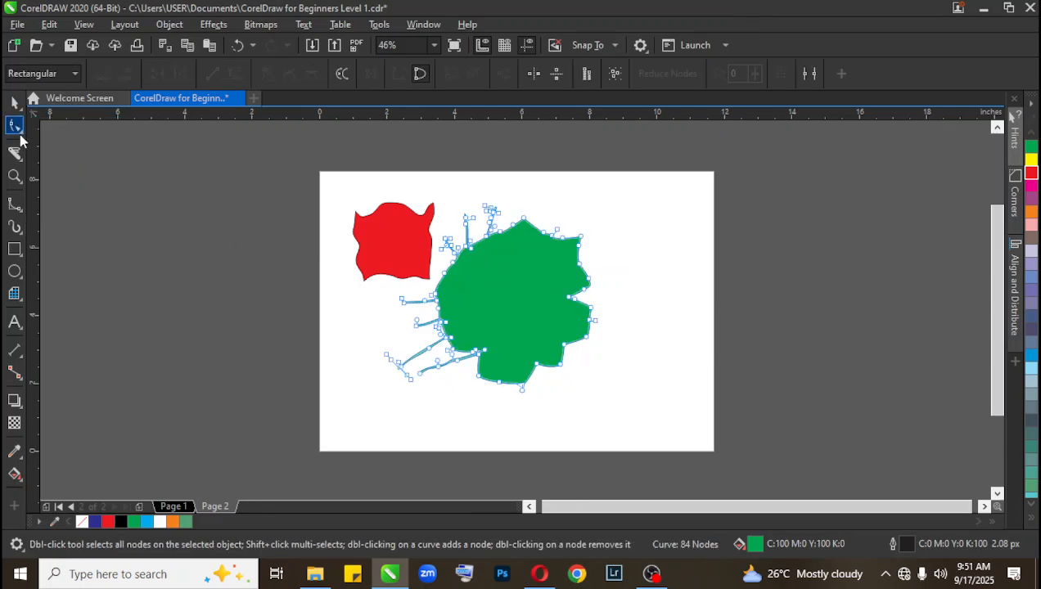
Slice the green shape with the Knife tool along a nearly horizontal line from its upper-left edge to its upper-right edge.
{"action": "left_click", "coordinate": [19, 161]}
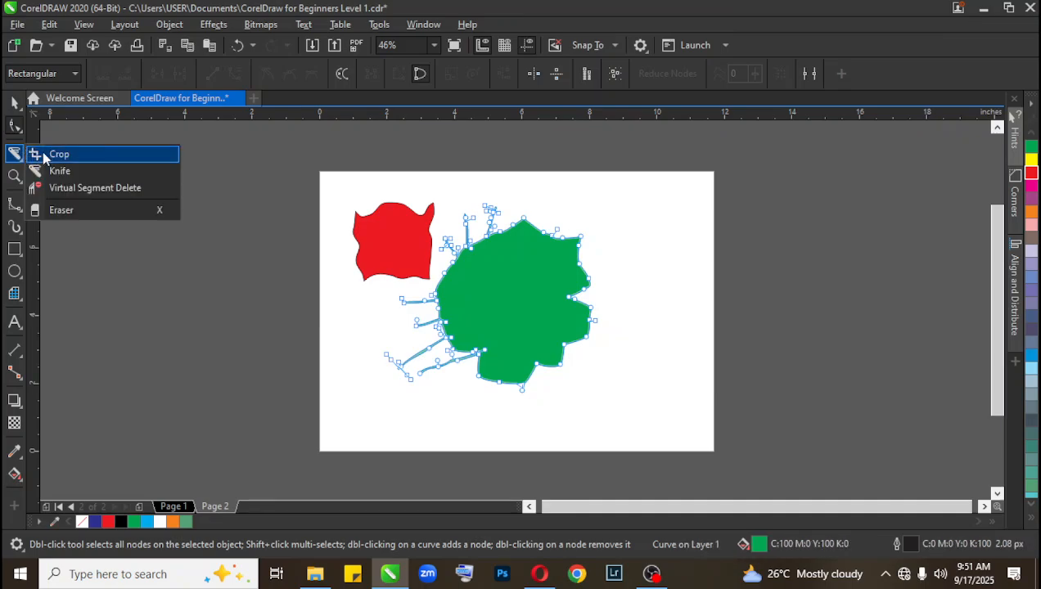
{"action": "left_click", "coordinate": [65, 173]}
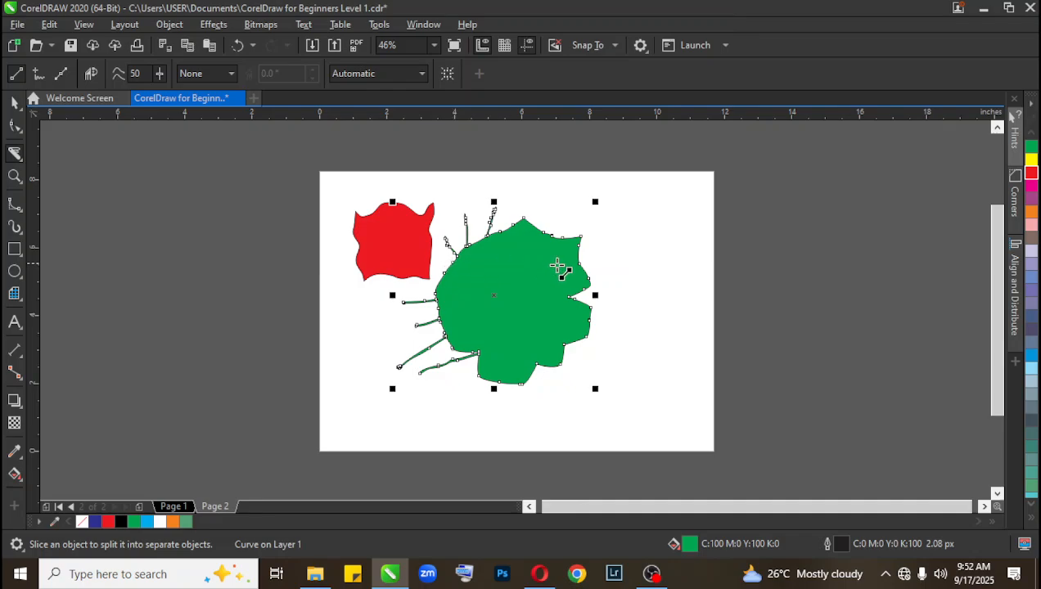
{"action": "left_click", "coordinate": [454, 262]}
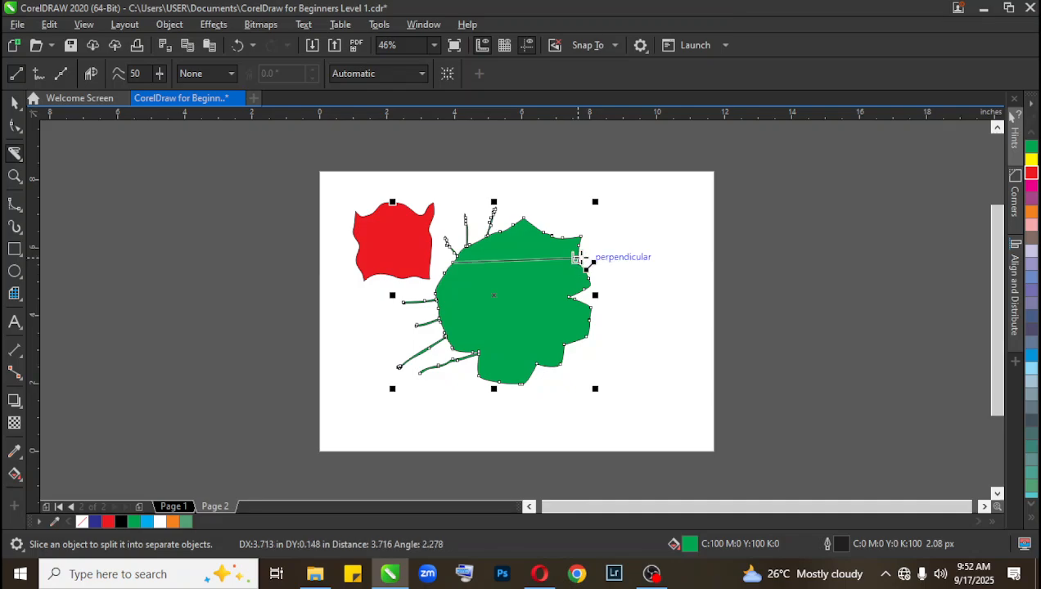
{"action": "left_click", "coordinate": [582, 257]}
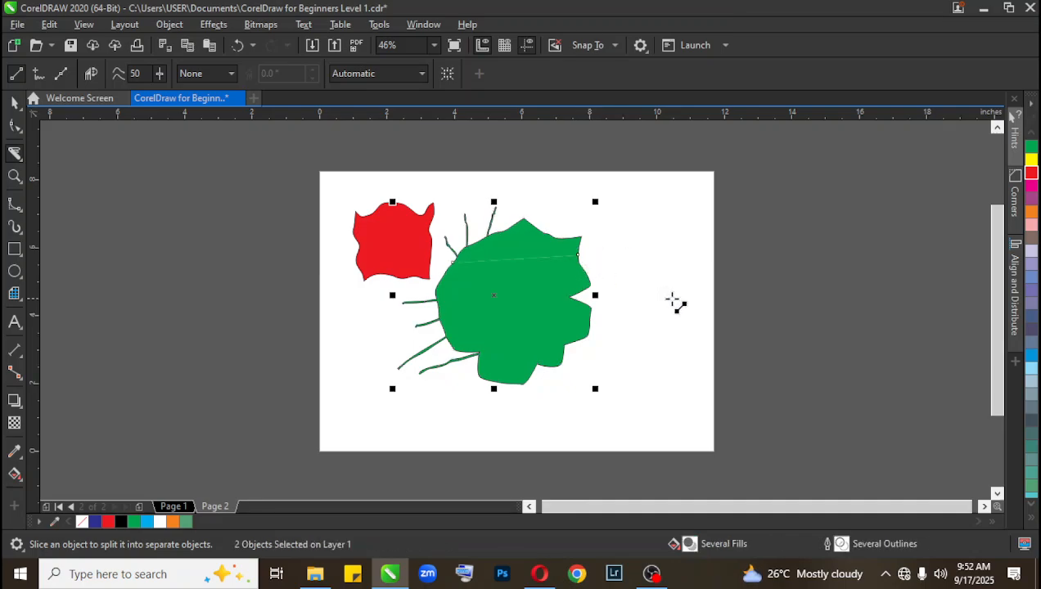
Move the cut-off upper piece of the green shape away toward the page's upper-right corner.
{"action": "left_click", "coordinate": [13, 104]}
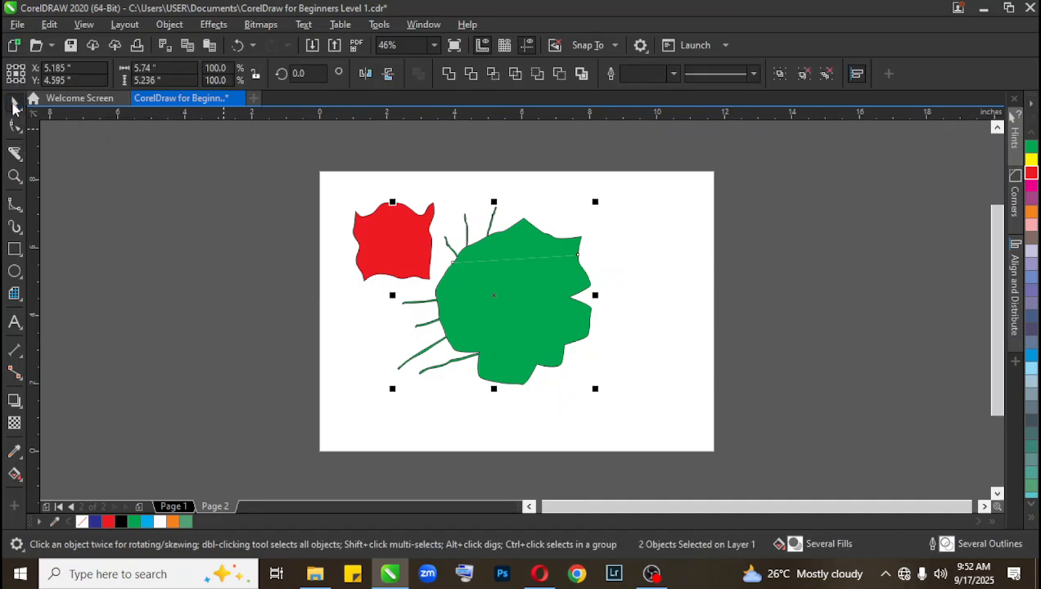
{"action": "left_click", "coordinate": [540, 241]}
{"action": "left_click_drag", "start_coordinate": [542, 241], "coordinate": [655, 211]}
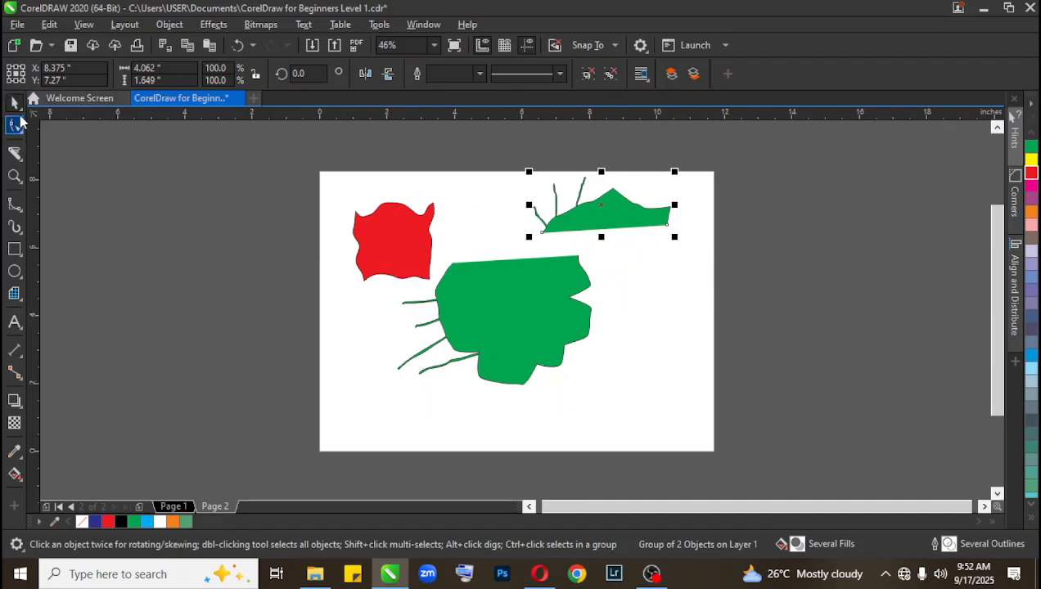
{"action": "left_click", "coordinate": [10, 157]}
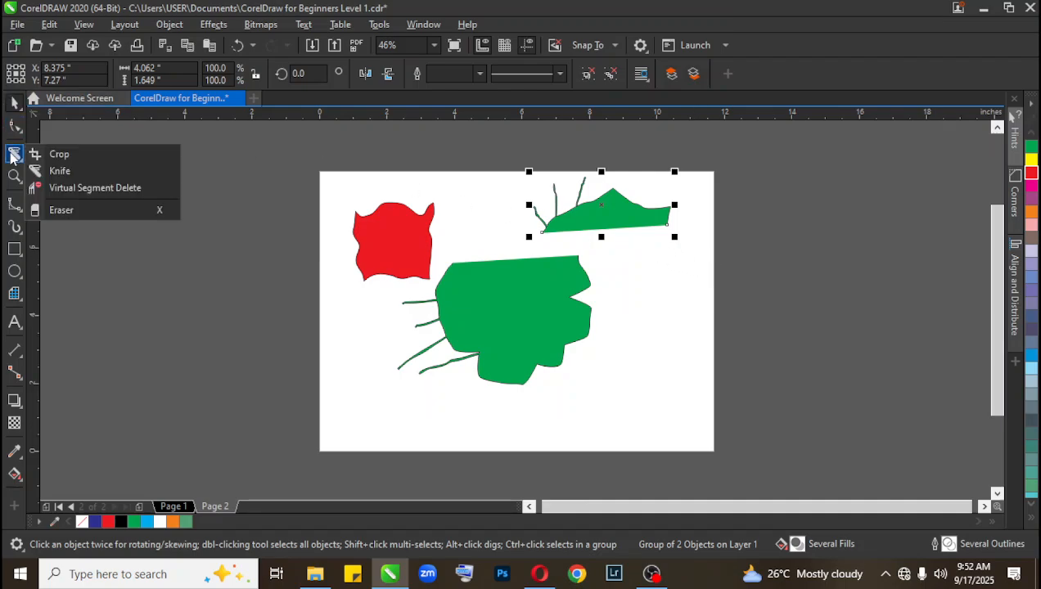
{"action": "left_click", "coordinate": [70, 158]}
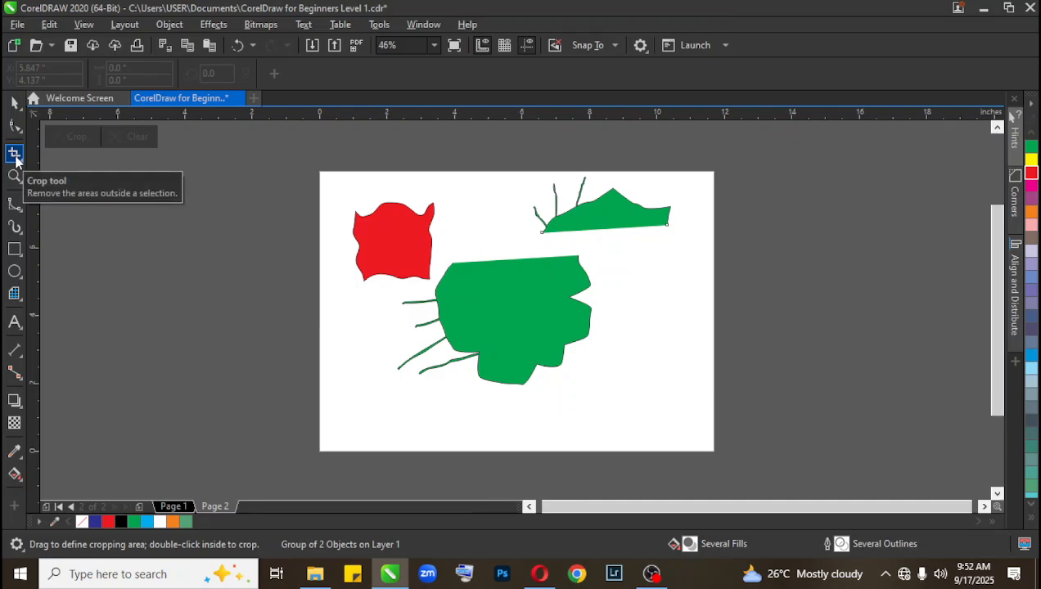
{"action": "left_click", "coordinate": [14, 204]}
{"action": "left_click", "coordinate": [62, 206]}
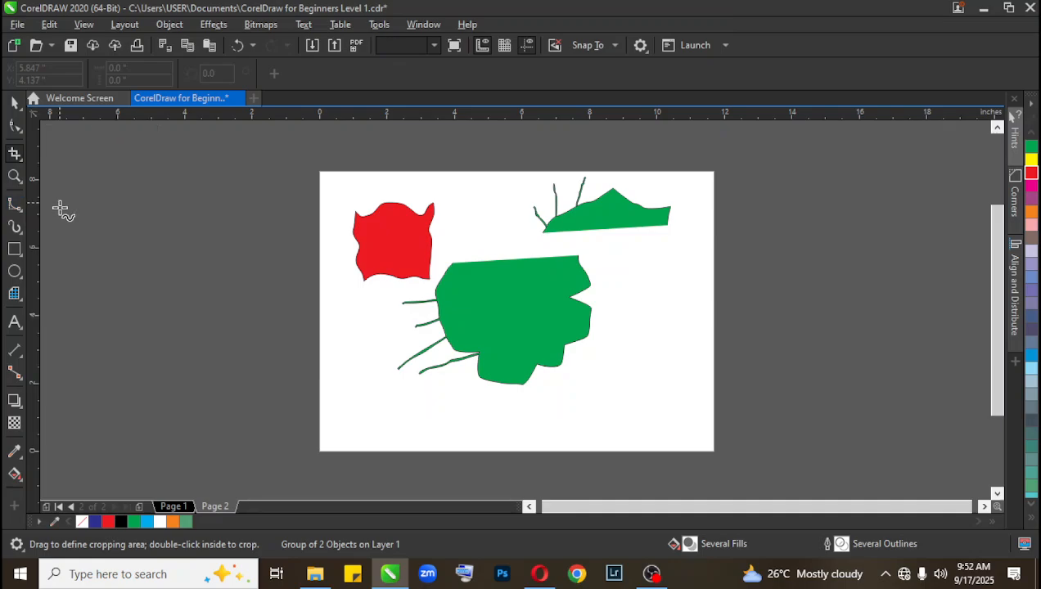
Draw a trial Bézier path of curved and straight segments from outside the page across the green shapes, and delete it.
{"action": "left_click", "coordinate": [15, 211]}
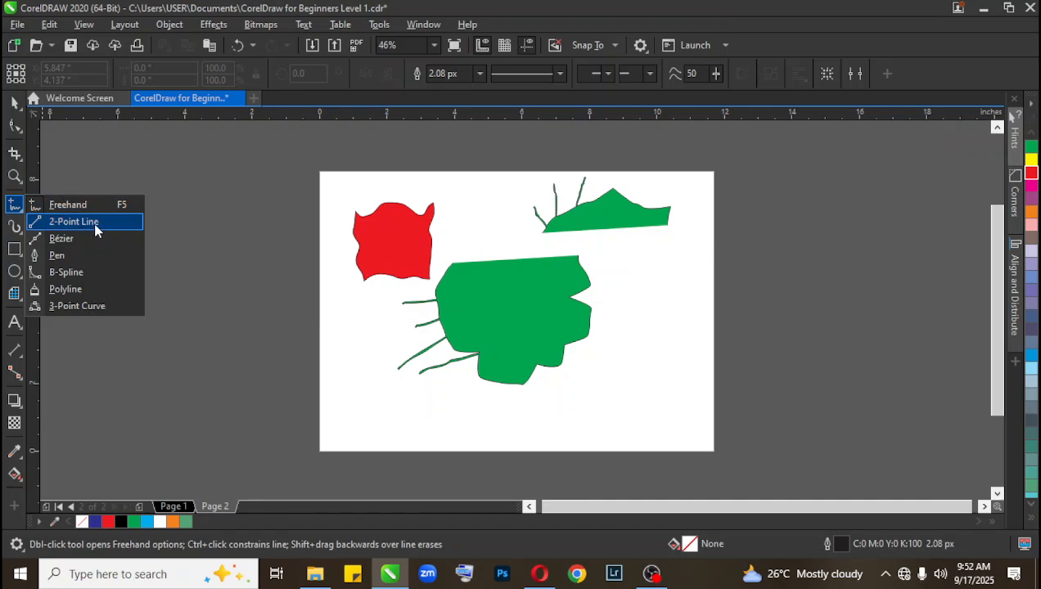
{"action": "left_click", "coordinate": [74, 237]}
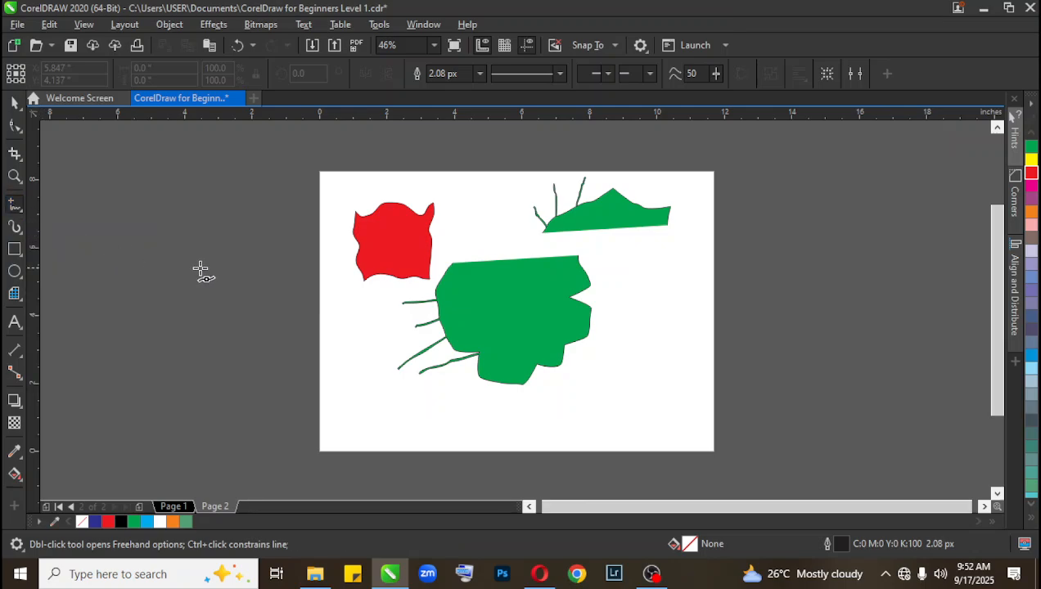
{"action": "left_click", "coordinate": [190, 189]}
{"action": "left_click_drag", "start_coordinate": [202, 210], "coordinate": [229, 199]}
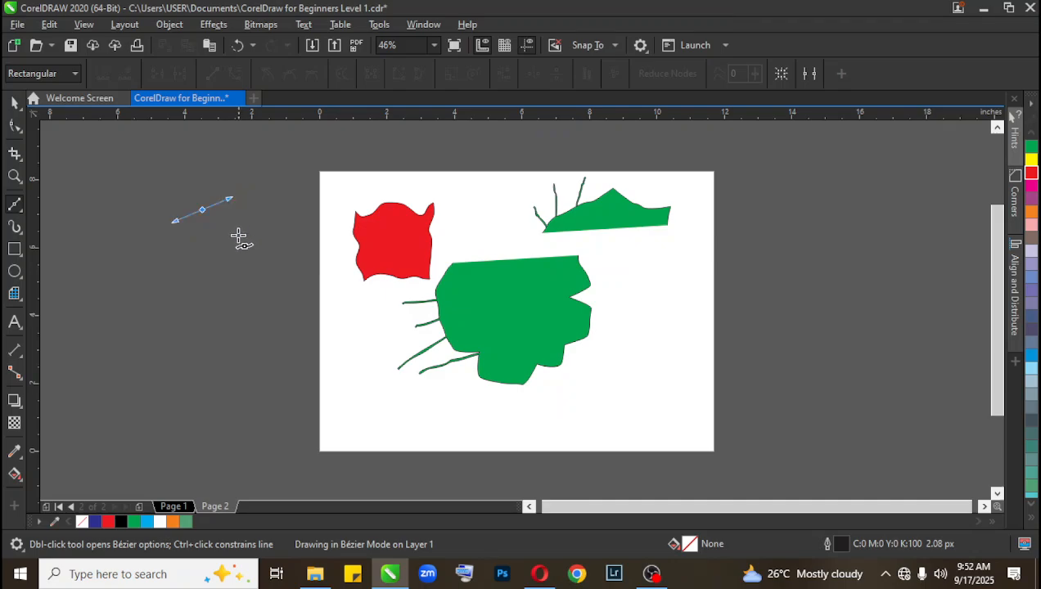
{"action": "left_click_drag", "start_coordinate": [229, 256], "coordinate": [162, 325]}
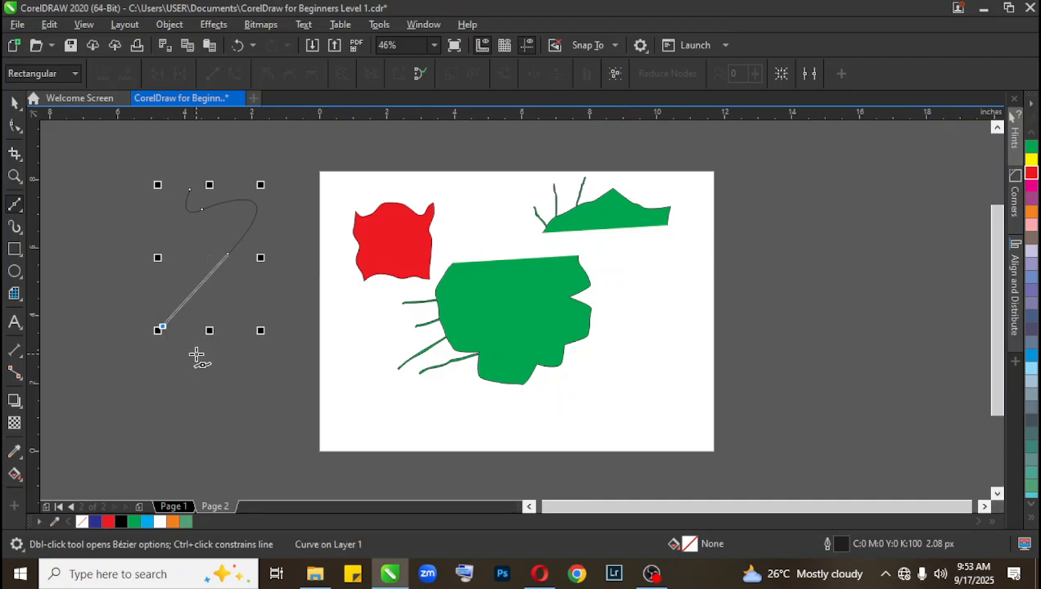
{"action": "left_click", "coordinate": [200, 361]}
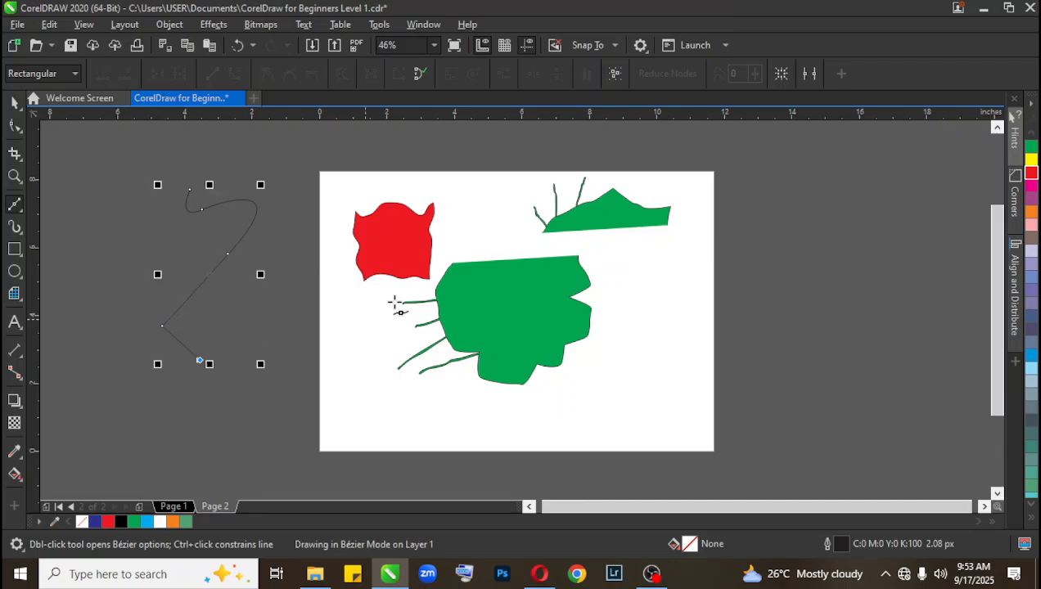
{"action": "left_click", "coordinate": [791, 200]}
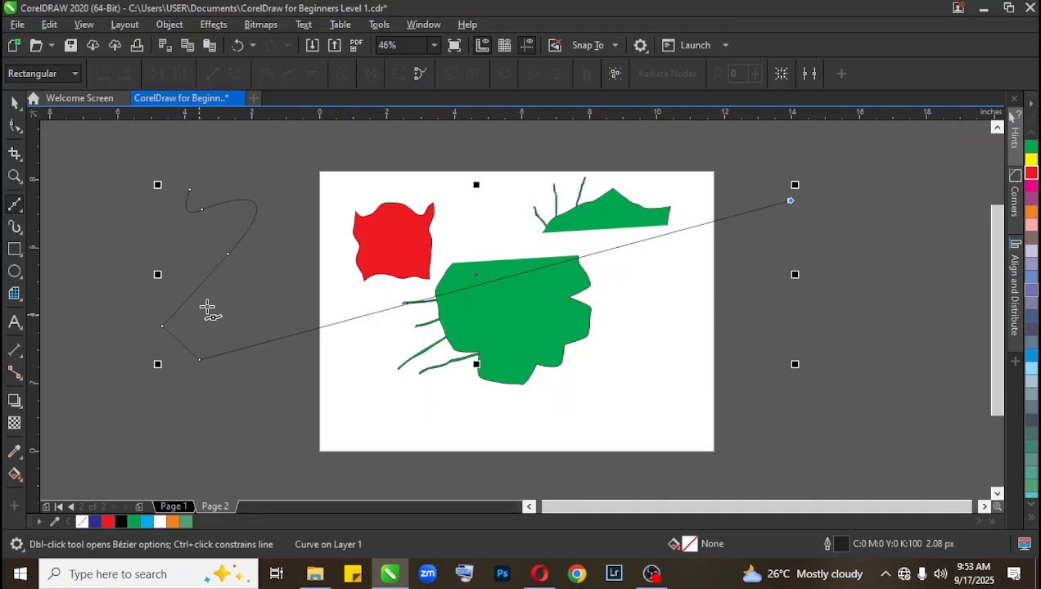
{"action": "left_click_drag", "start_coordinate": [264, 245], "coordinate": [223, 413]}
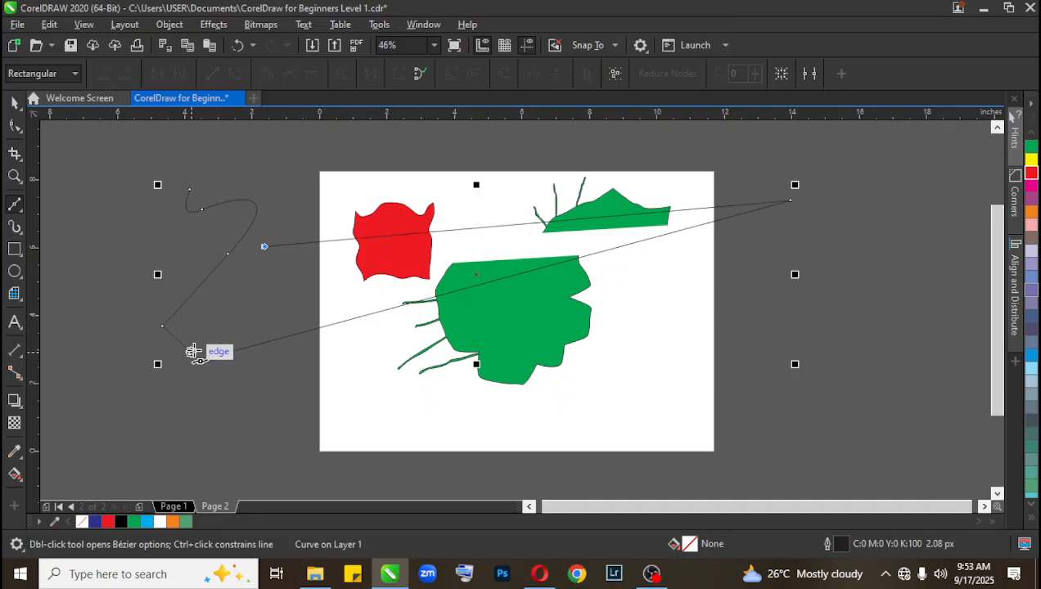
{"action": "key", "text": "Delete"}
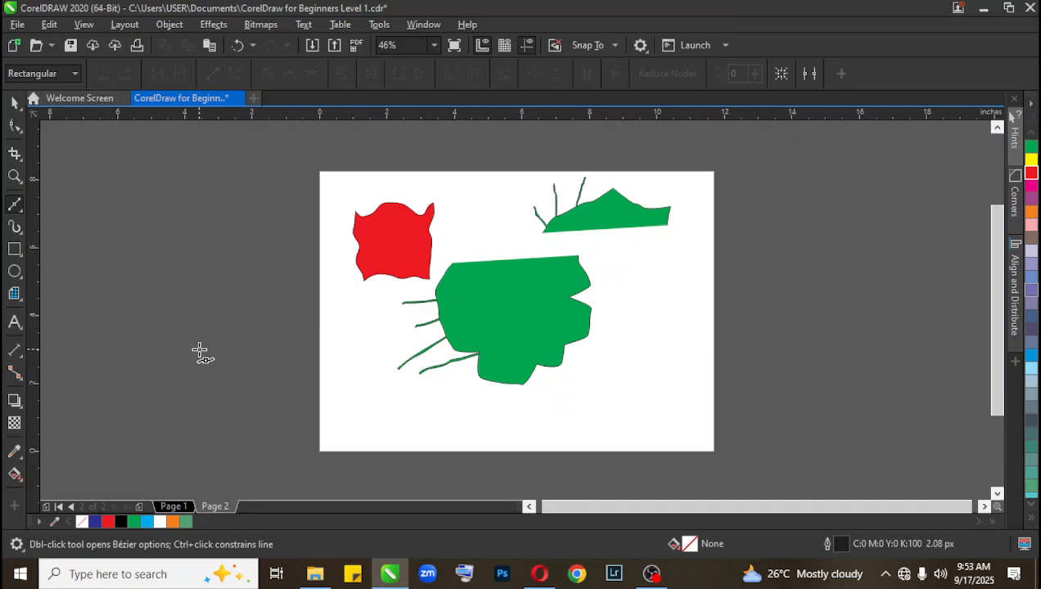
Draw an open three-node Bézier curve on the empty area left of the page.
{"action": "left_click", "coordinate": [14, 208]}
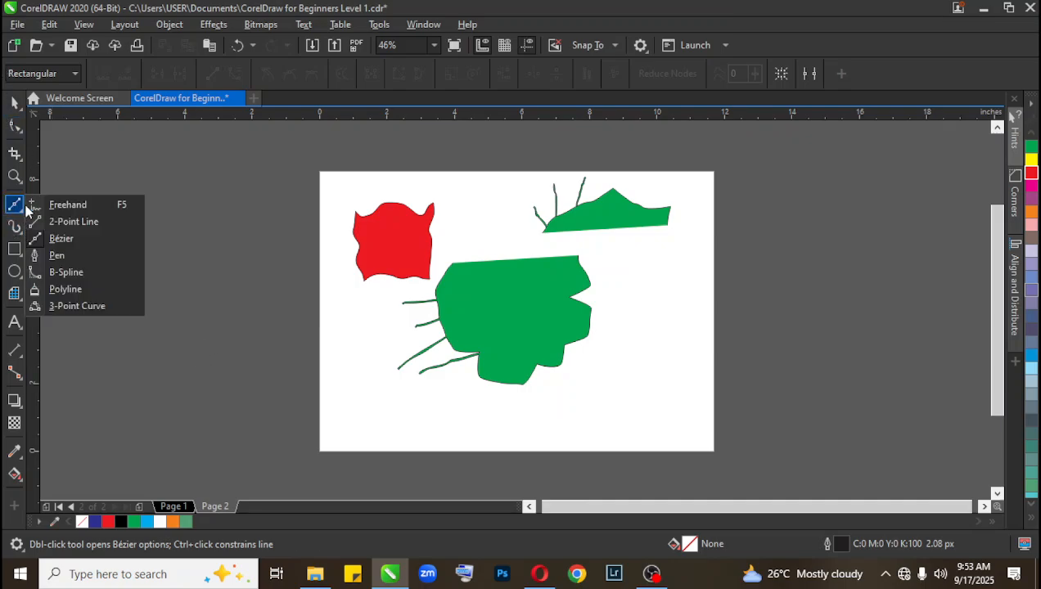
{"action": "left_click", "coordinate": [79, 247]}
{"action": "left_click_drag", "start_coordinate": [137, 196], "coordinate": [214, 251]}
{"action": "left_click", "coordinate": [193, 306]}
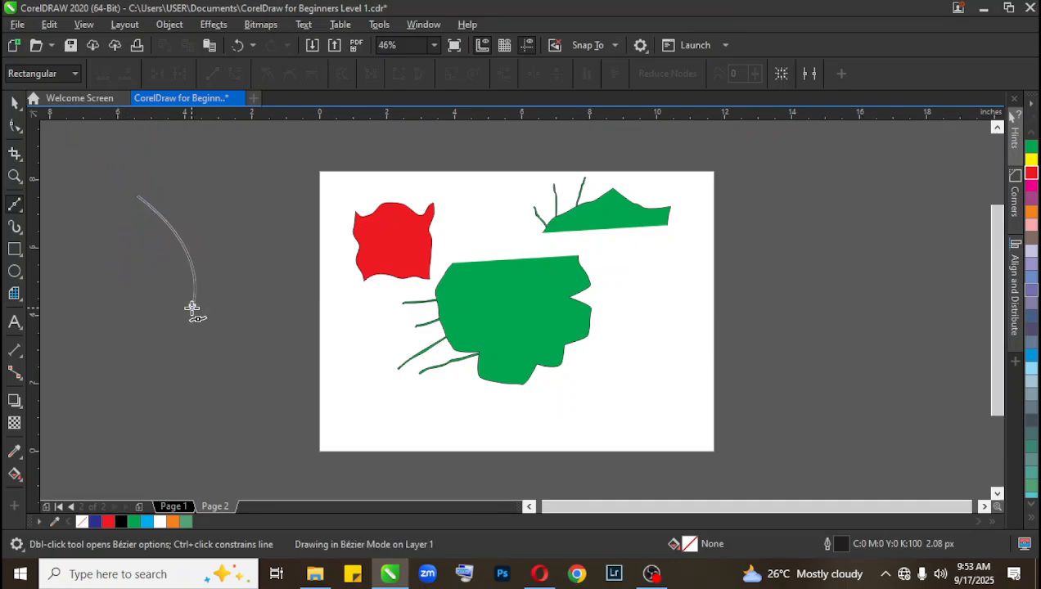
{"action": "left_click_drag", "start_coordinate": [158, 336], "coordinate": [222, 343]}
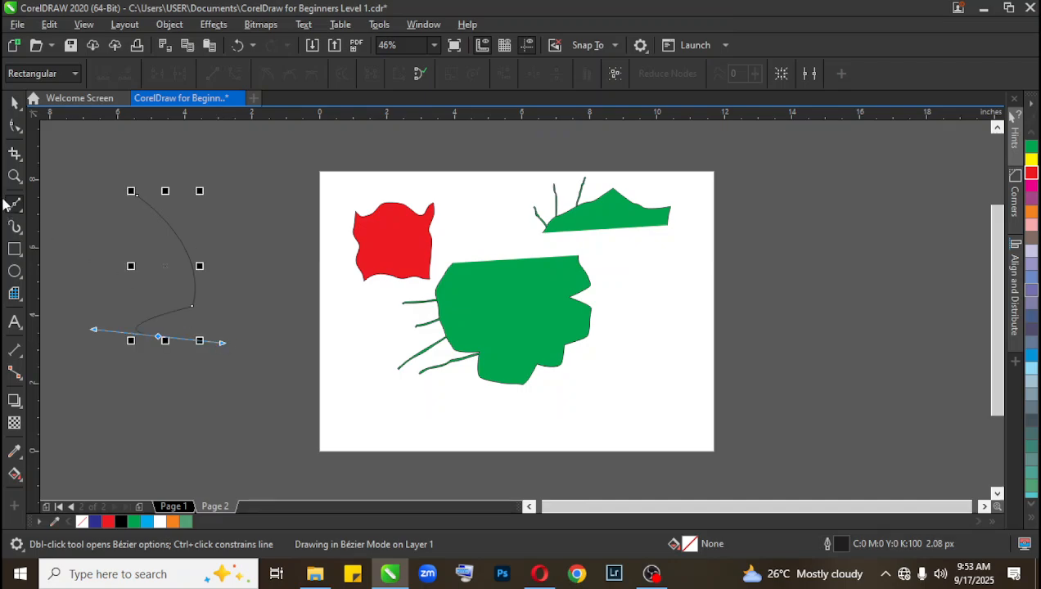
Draw a short vertical straight line with the Pen tool between the Bézier curve and the page.
{"action": "left_click", "coordinate": [13, 209]}
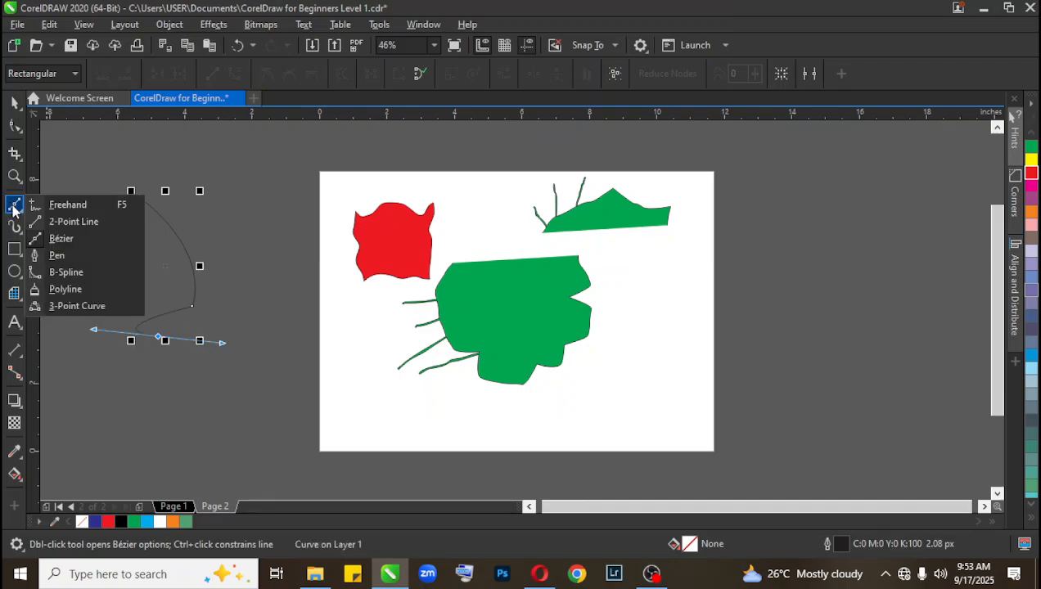
{"action": "left_click", "coordinate": [61, 255]}
{"action": "left_click", "coordinate": [262, 175]}
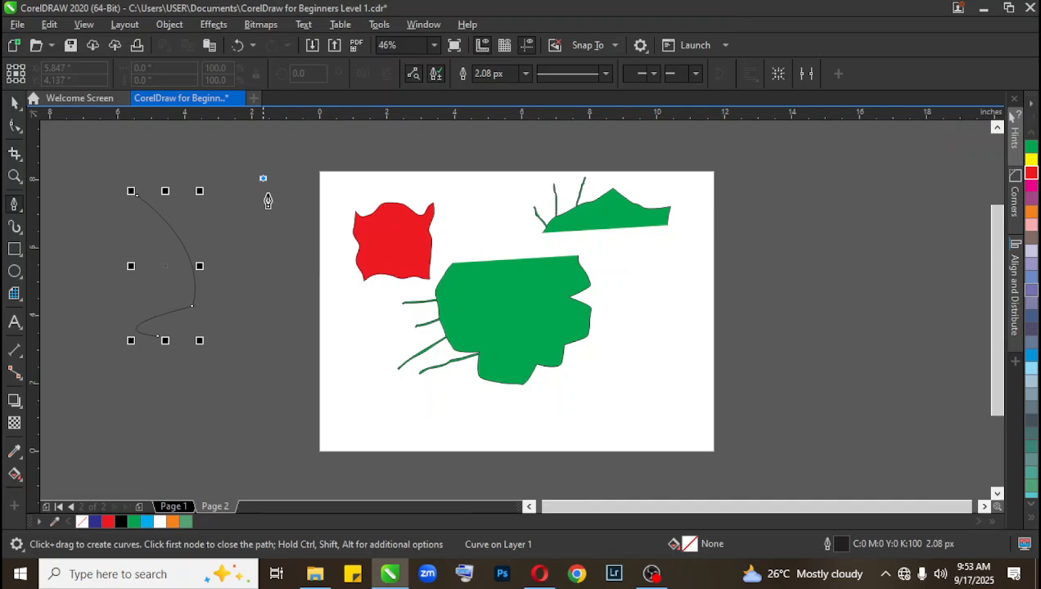
{"action": "double_click", "coordinate": [262, 267]}
Draw an open Pen path mixing curved and straight segments right of the page, about 4.9 in wide and 6.9 in high.
{"action": "left_click", "coordinate": [767, 178]}
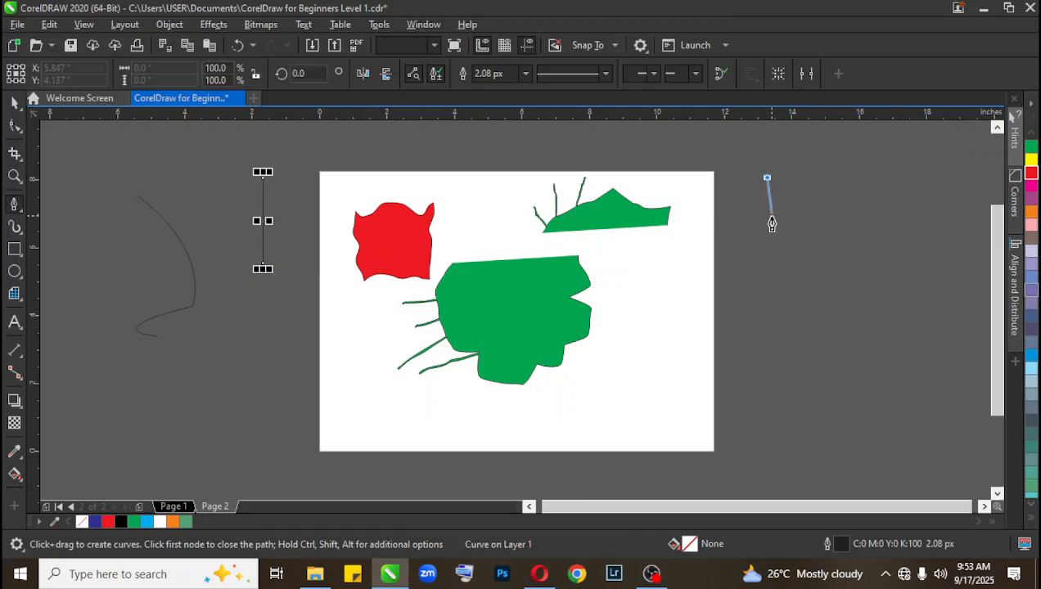
{"action": "left_click_drag", "start_coordinate": [777, 266], "coordinate": [842, 292]}
{"action": "left_click", "coordinate": [842, 290]}
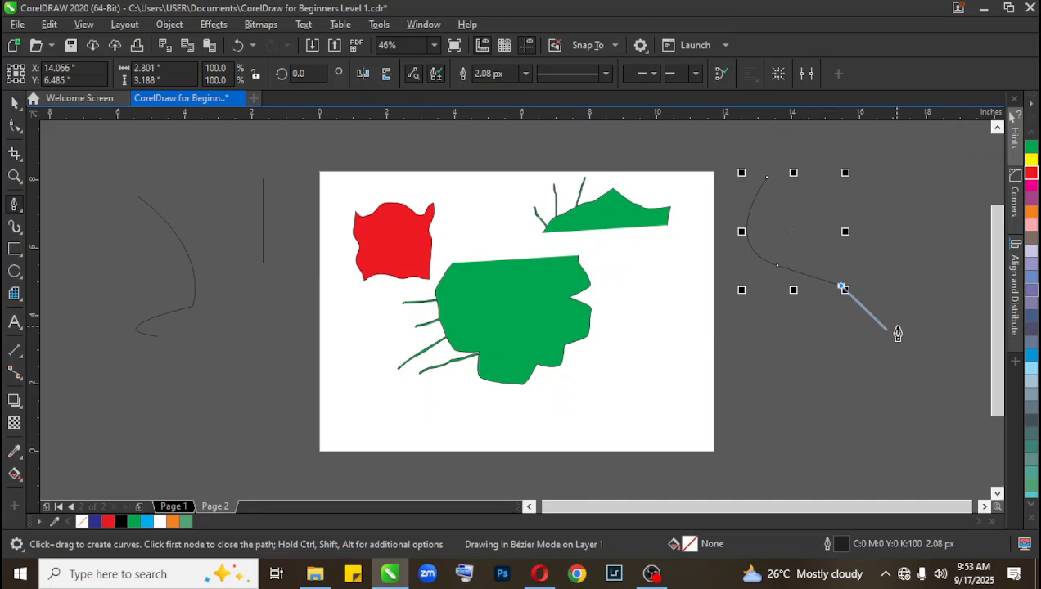
{"action": "left_click_drag", "start_coordinate": [808, 385], "coordinate": [801, 418]}
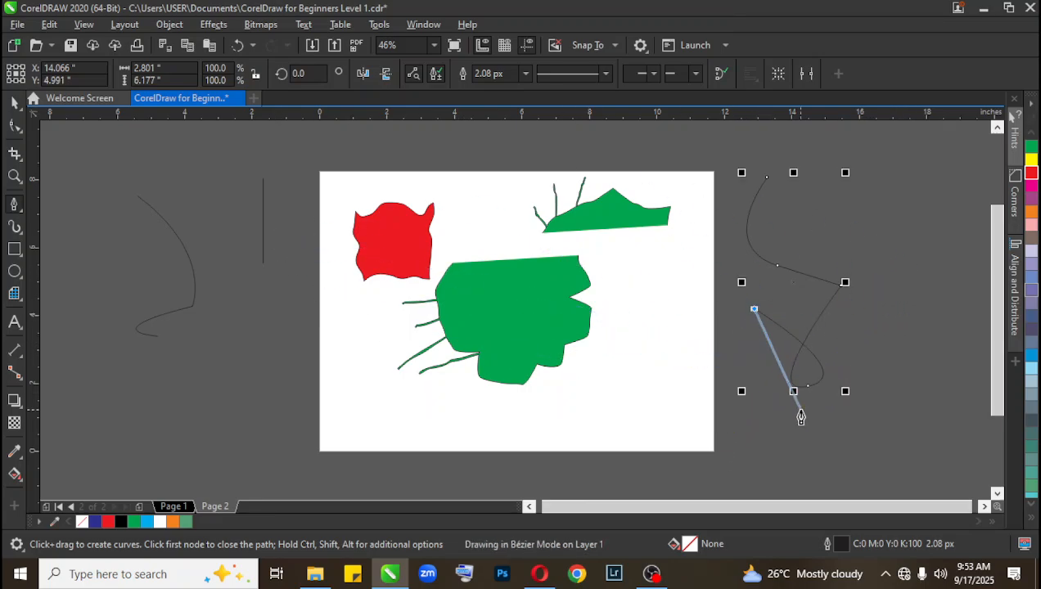
{"action": "left_click", "coordinate": [797, 413]}
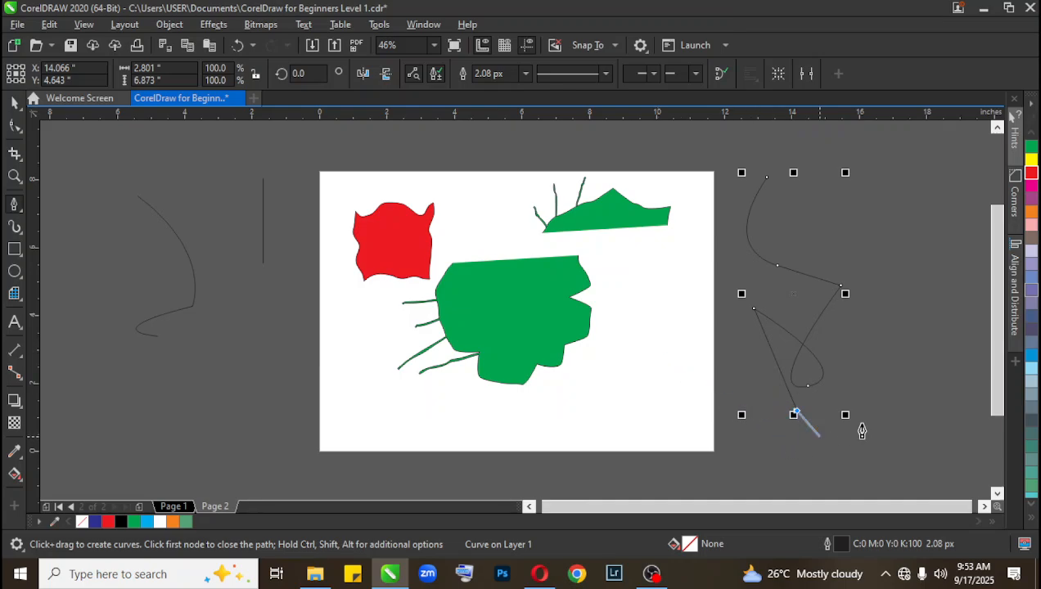
{"action": "left_click", "coordinate": [912, 215]}
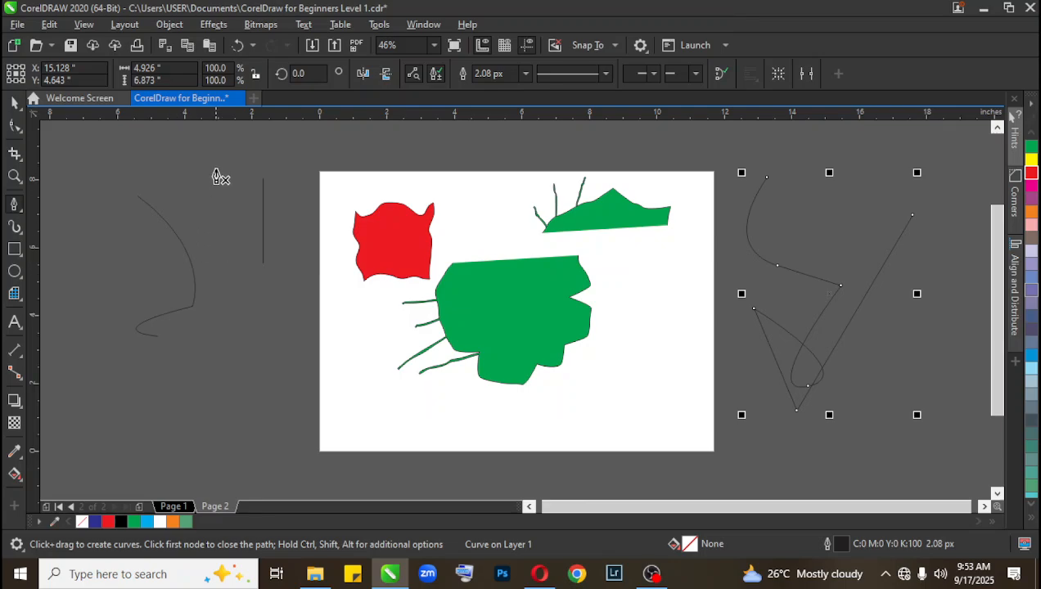
Draw a three-node Pen path across the Bézier curve left of the page, about 3.3 in wide and 7 in high.
{"action": "left_click_drag", "start_coordinate": [216, 169], "coordinate": [254, 270]}
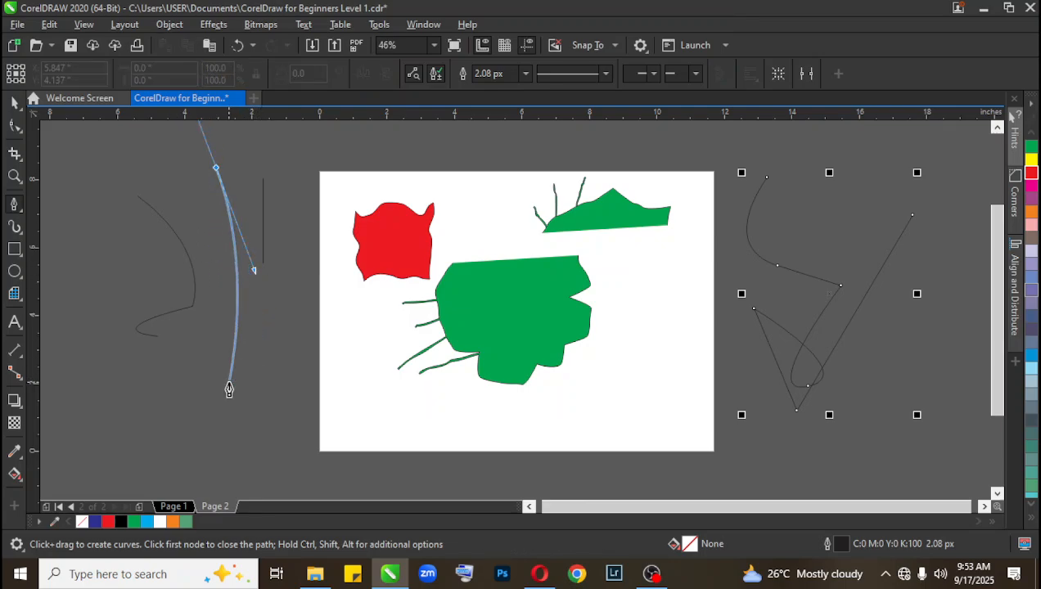
{"action": "key", "text": "Escape"}
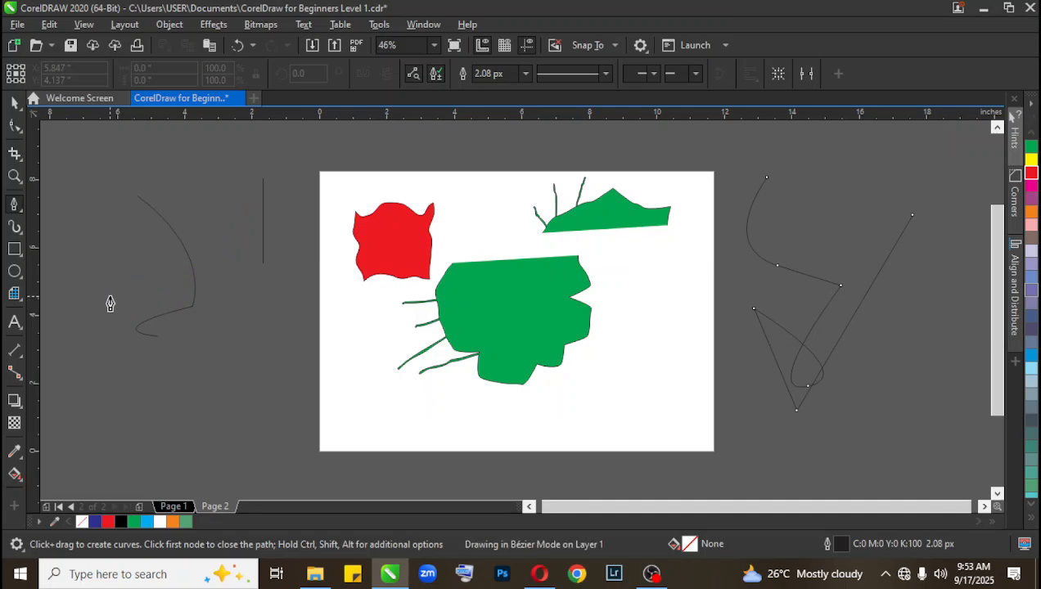
{"action": "left_click", "coordinate": [109, 296]}
{"action": "left_click", "coordinate": [201, 402]}
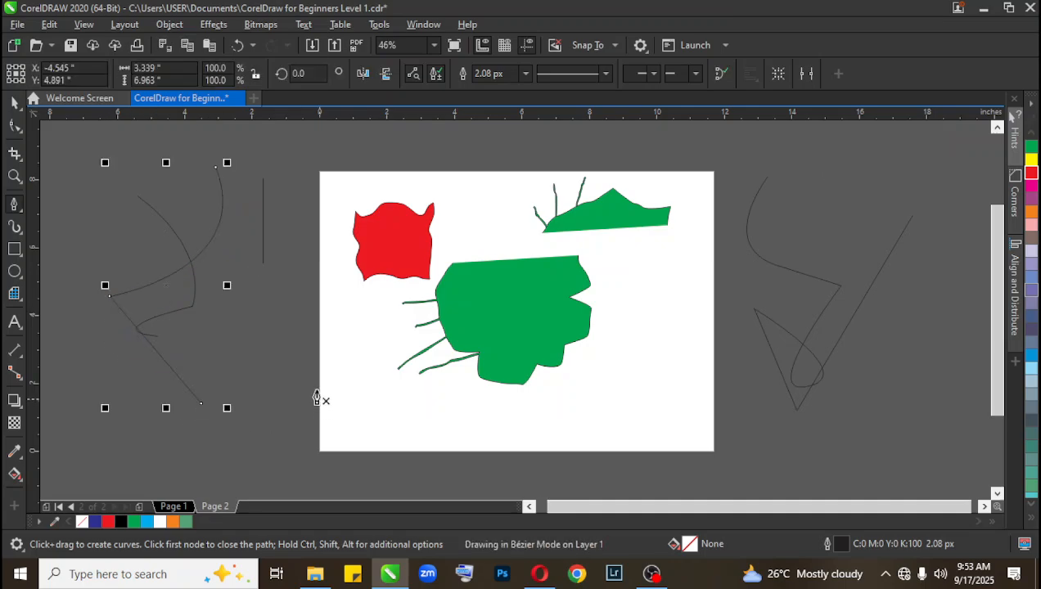
Draw a wavy B-Spline curve down the page's left edge and onto its lower part, about 5.9 in wide and 8.4 in high.
{"action": "left_click", "coordinate": [11, 211]}
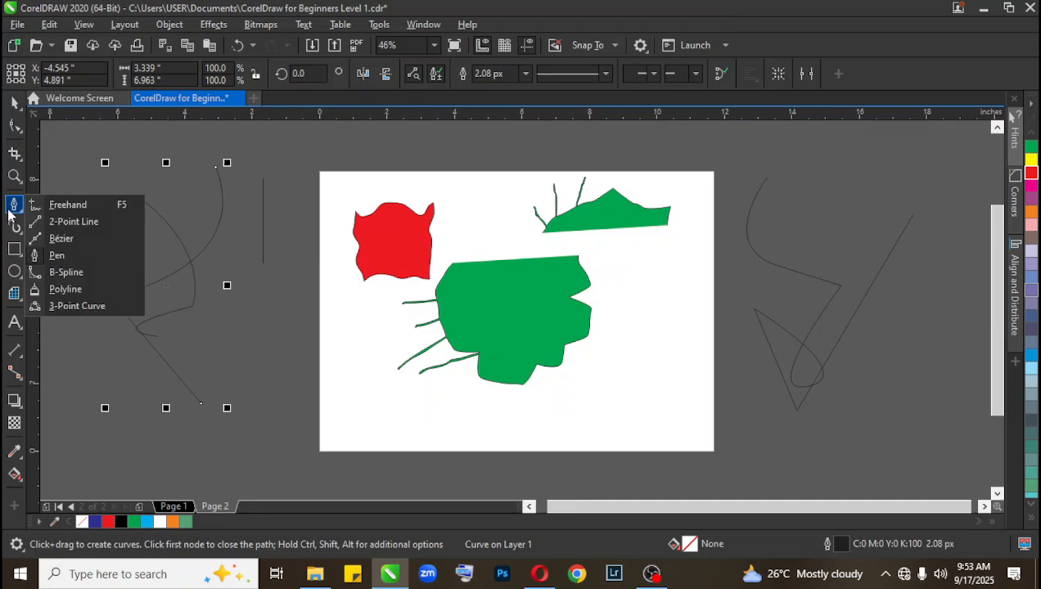
{"action": "left_click", "coordinate": [95, 272]}
{"action": "left_click", "coordinate": [298, 173]}
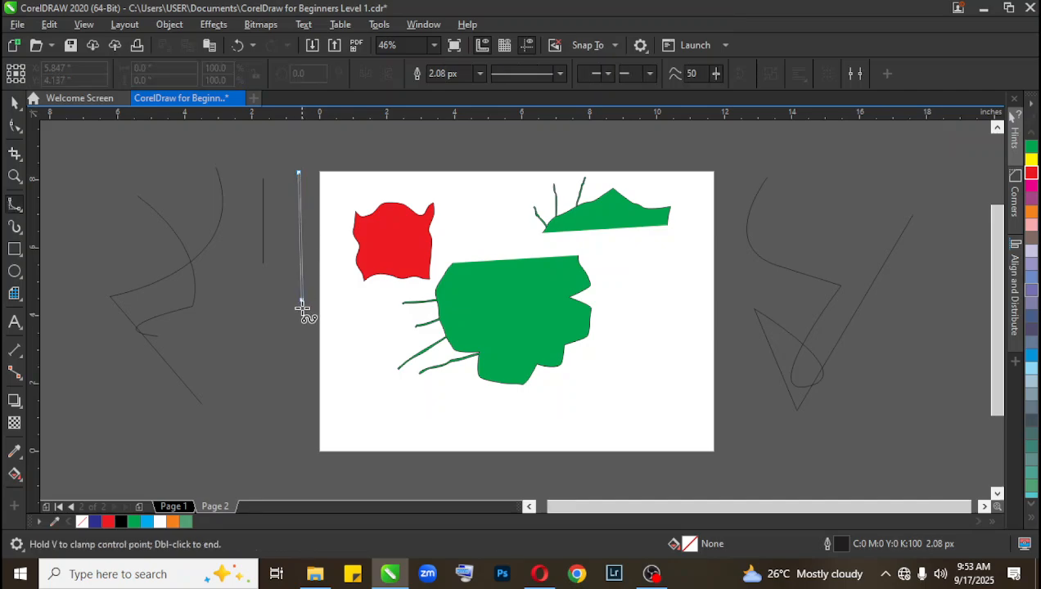
{"action": "left_click", "coordinate": [247, 329]}
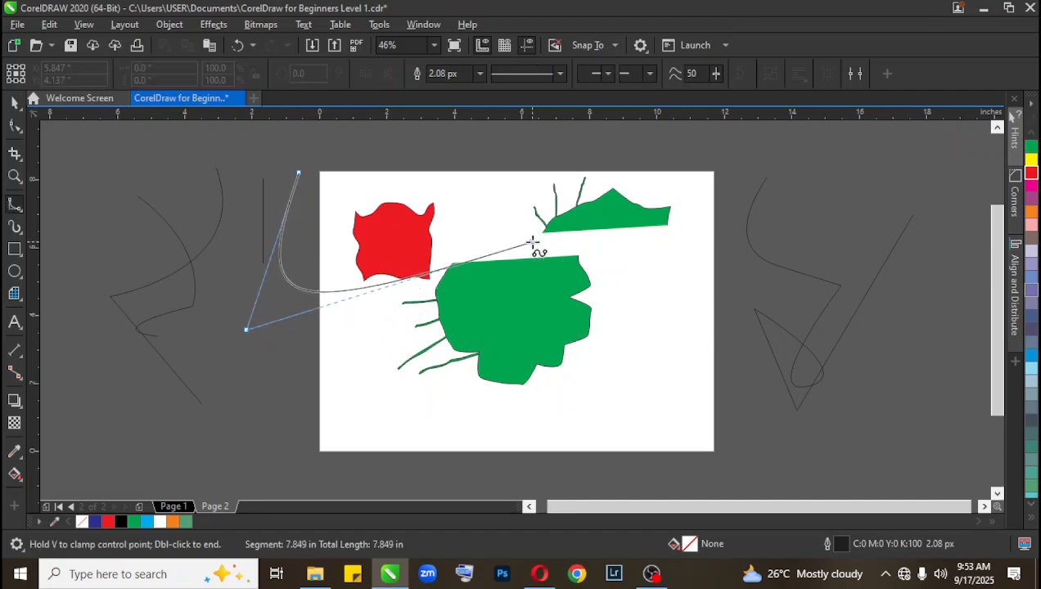
{"action": "left_click", "coordinate": [361, 357]}
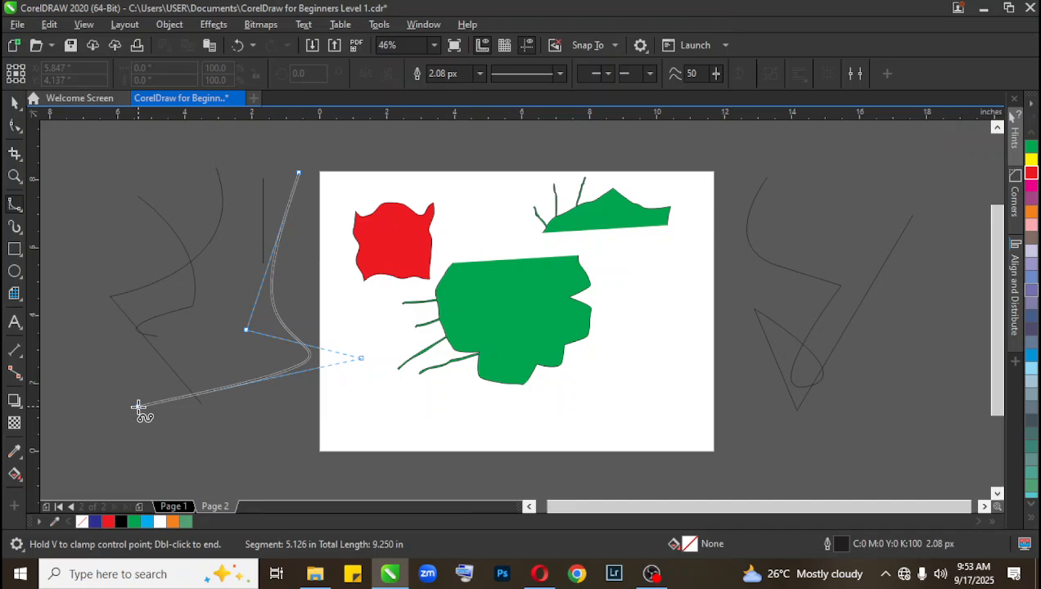
{"action": "left_click", "coordinate": [138, 407]}
{"action": "left_click", "coordinate": [382, 428]}
{"action": "left_click", "coordinate": [146, 430]}
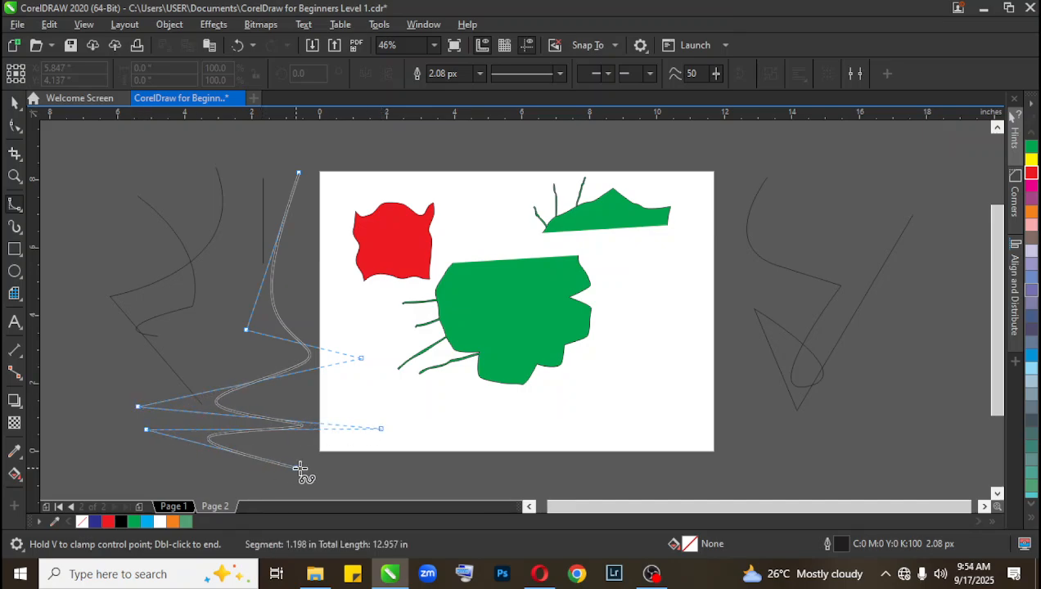
{"action": "left_click", "coordinate": [309, 468]}
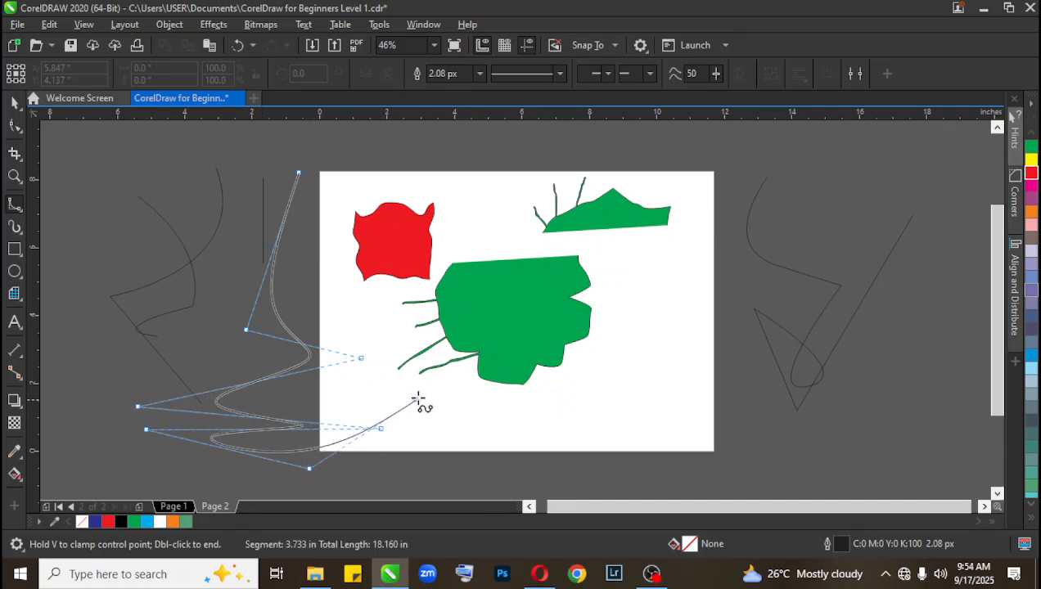
{"action": "double_click", "coordinate": [411, 441]}
{"action": "key", "text": "space"}
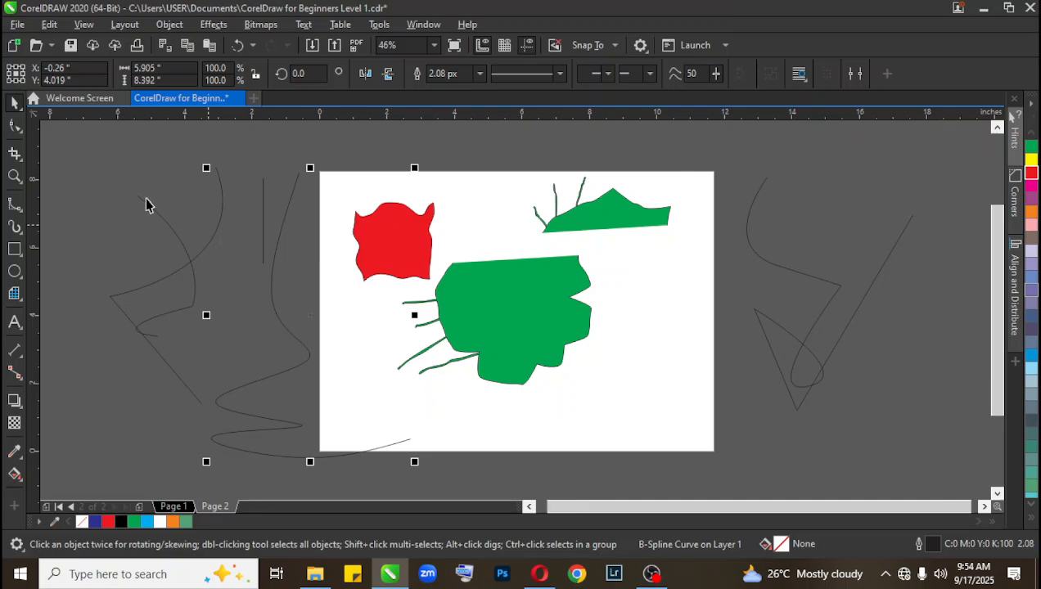
Activate the Artistic Media tool in Preset mode and choose a thick tapering stroke from the preset stroke list.
{"action": "left_click", "coordinate": [14, 205]}
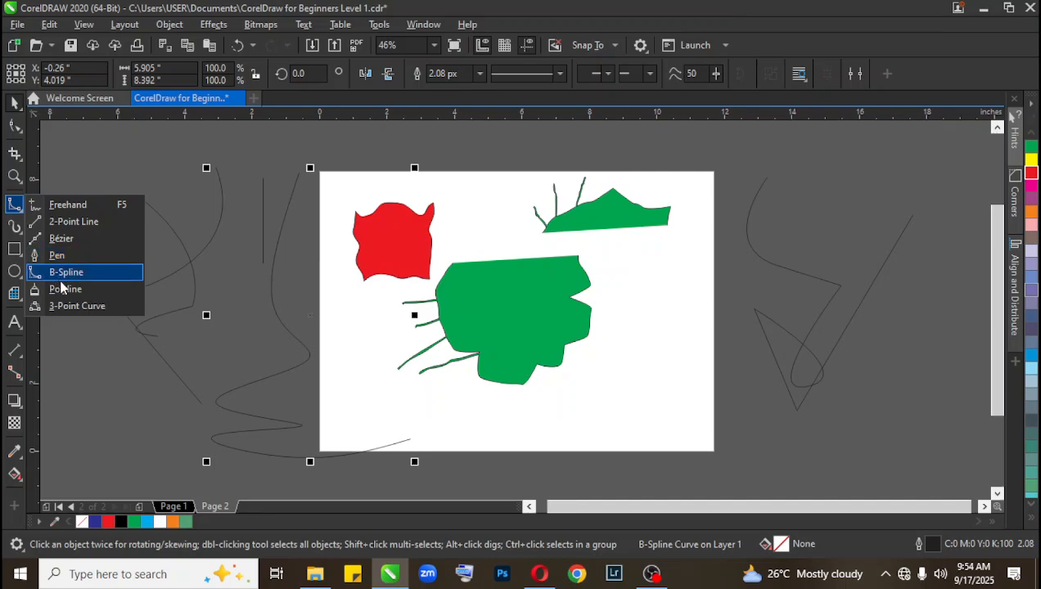
{"action": "left_click", "coordinate": [11, 223]}
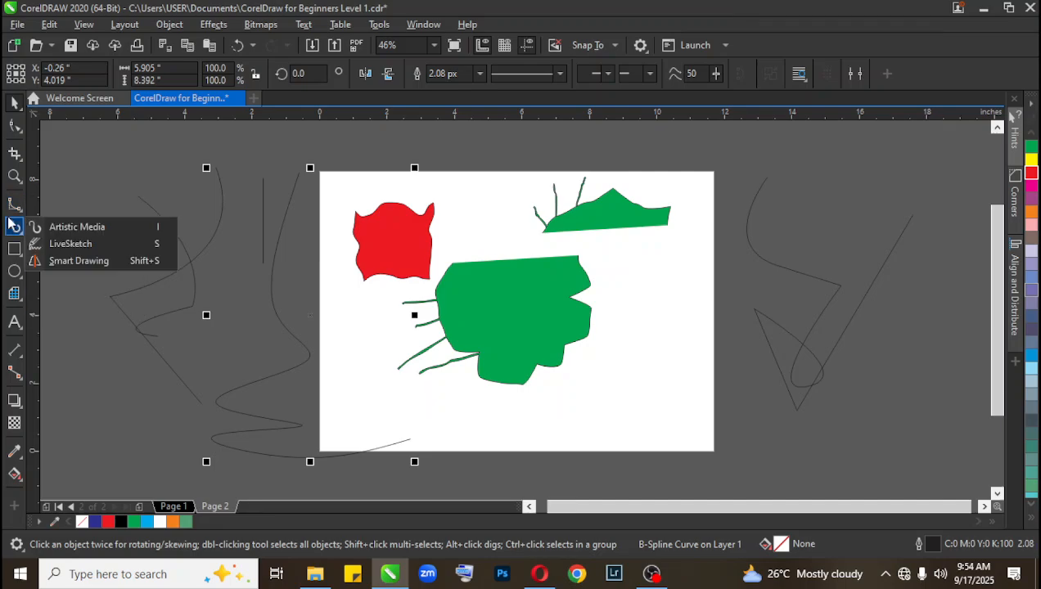
{"action": "left_click", "coordinate": [72, 227]}
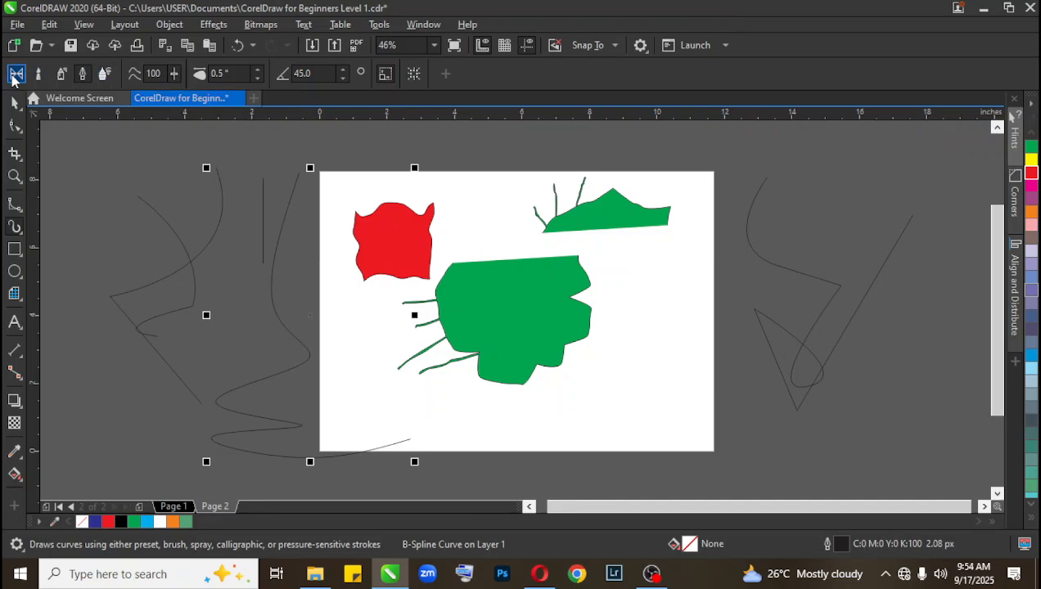
{"action": "left_click", "coordinate": [35, 75]}
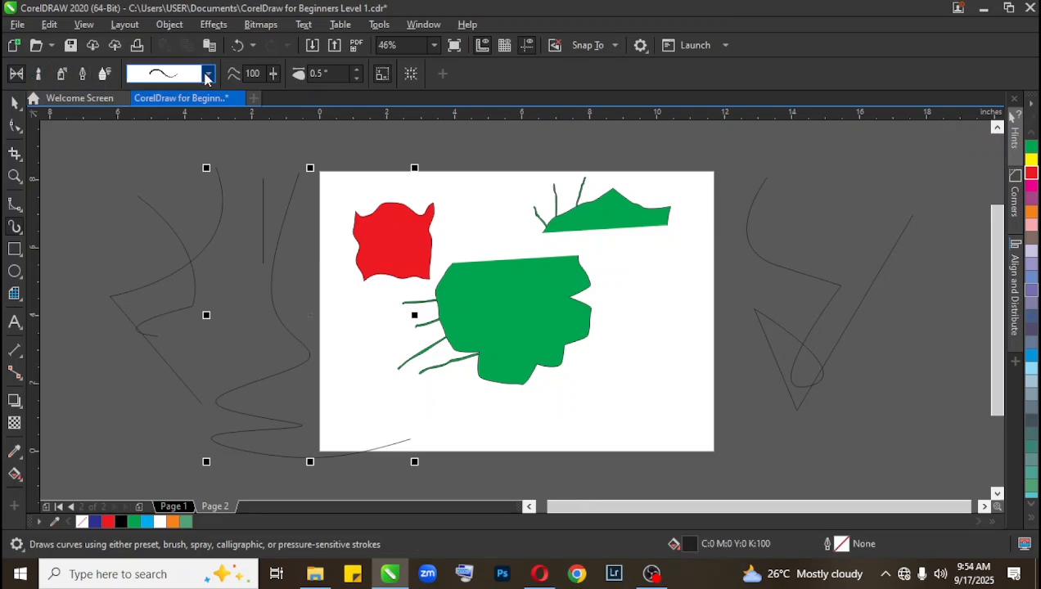
{"action": "left_click", "coordinate": [210, 74]}
{"action": "left_click", "coordinate": [253, 57]}
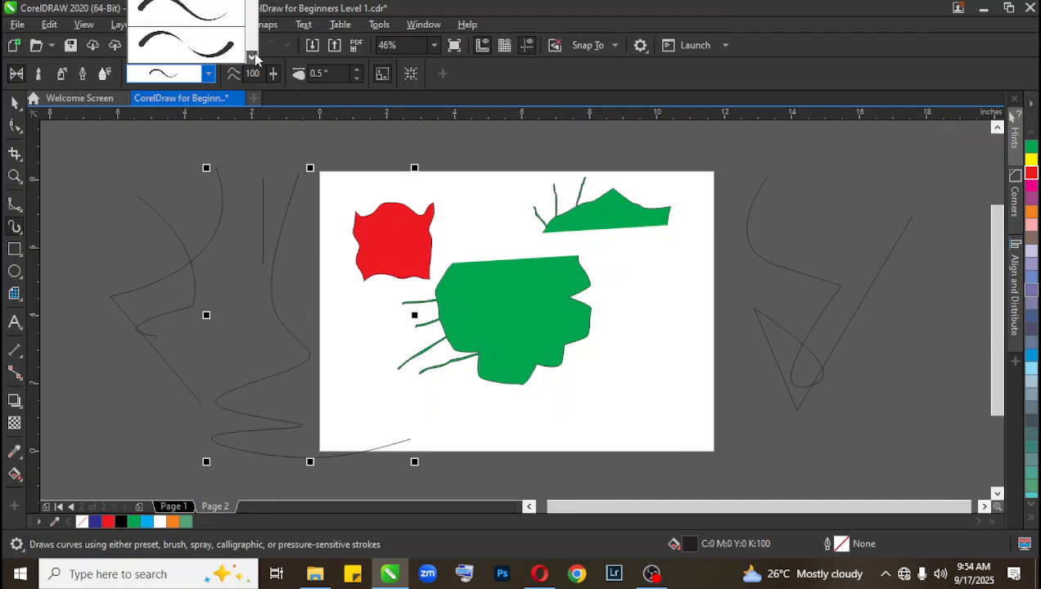
{"action": "left_click", "coordinate": [253, 57]}
{"action": "left_click", "coordinate": [253, 57]}
{"action": "left_click", "coordinate": [253, 57]}
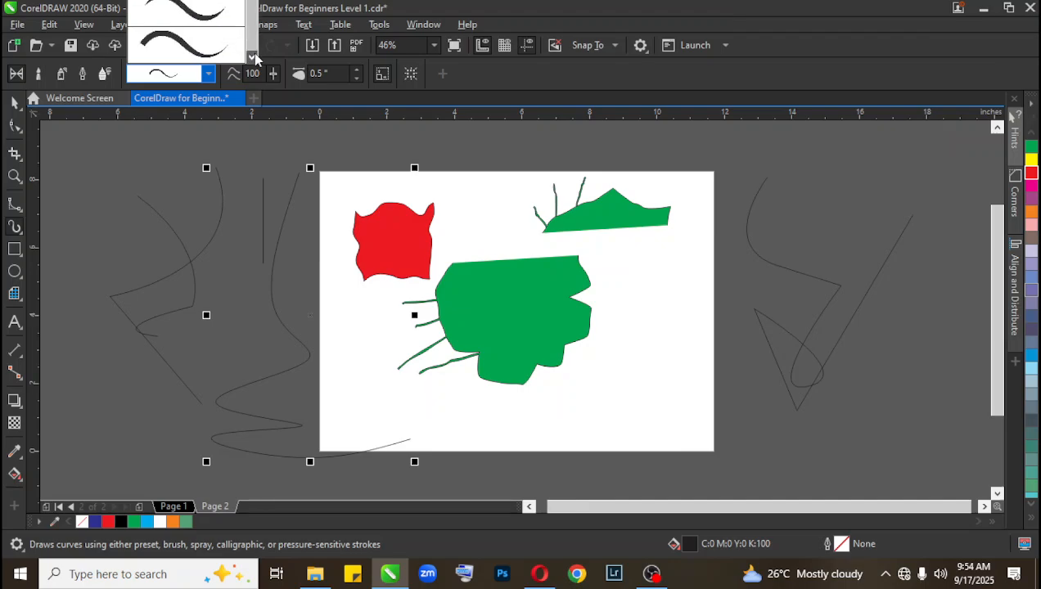
{"action": "left_click", "coordinate": [201, 45]}
Draw four freehand preset strokes: two short horizontal ones, a long wavy one along the page's upper edge and a squiggle beside the page.
{"action": "left_click_drag", "start_coordinate": [95, 155], "coordinate": [162, 156]}
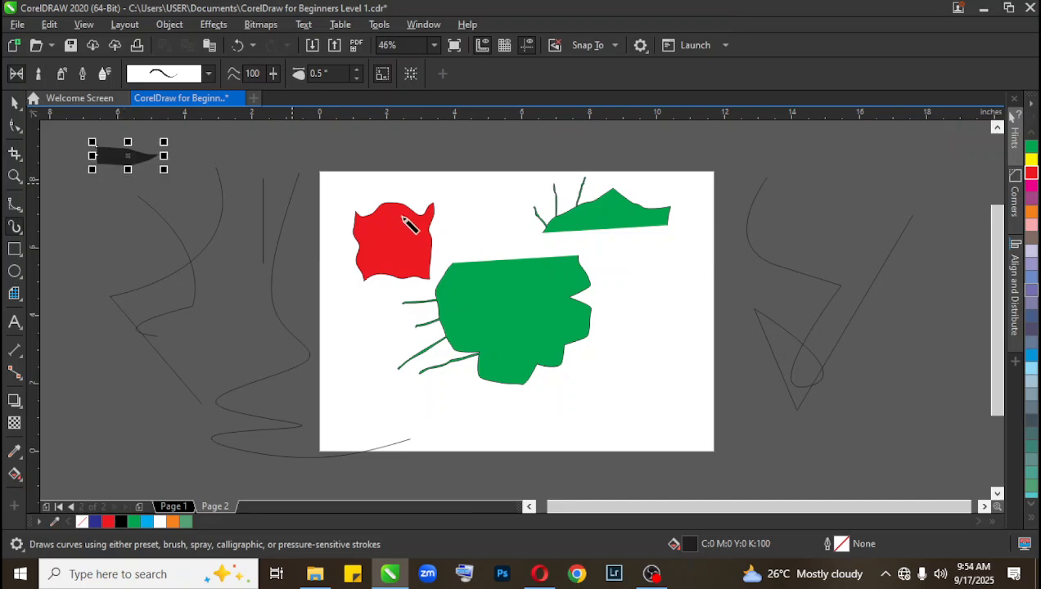
{"action": "left_click_drag", "start_coordinate": [291, 149], "coordinate": [419, 150]}
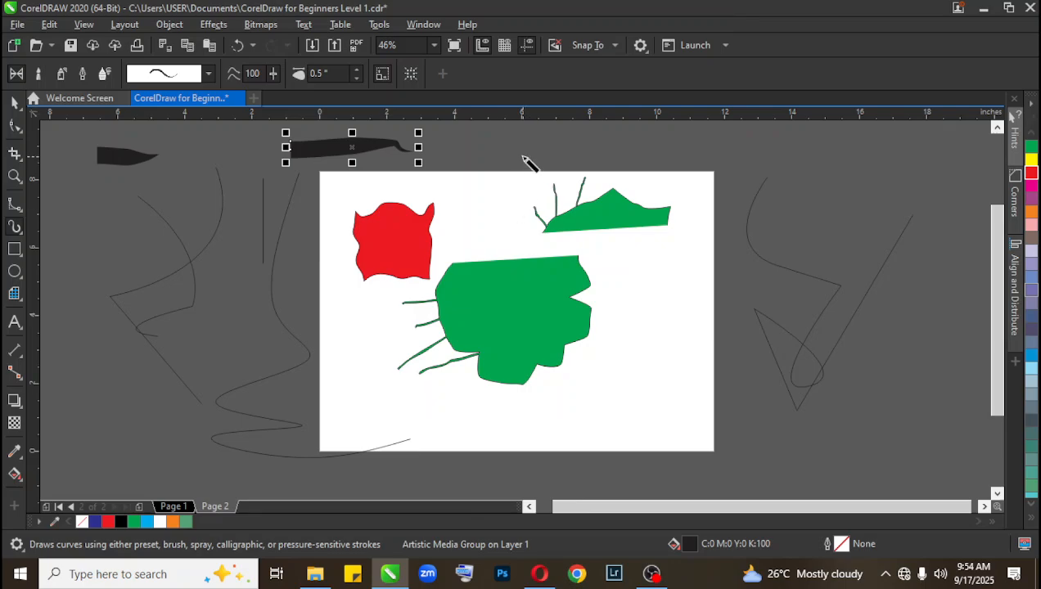
{"action": "mouse_move", "coordinate": [531, 142]}
{"action": "left_mouse_down"}
{"action": "mouse_move", "coordinate": [720, 166]}
{"action": "mouse_move", "coordinate": [738, 218]}
{"action": "left_mouse_up"}
{"action": "left_click_drag", "start_coordinate": [855, 173], "coordinate": [812, 357]}
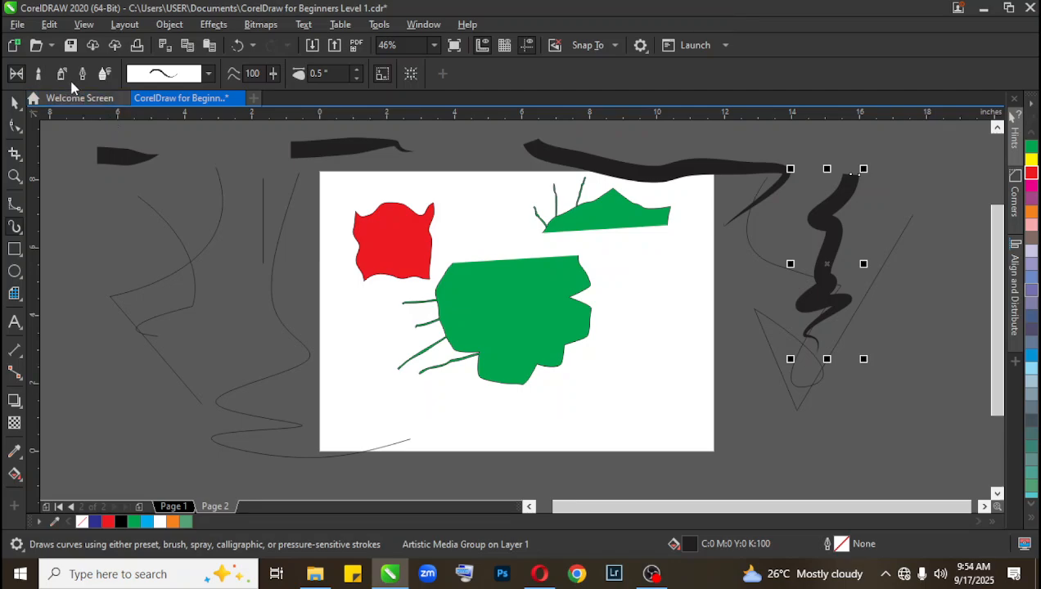
Using an Artistic brush with a dot pattern, draw a horizontal stroke across the red shape and two slanted strokes below it.
{"action": "left_click", "coordinate": [40, 74]}
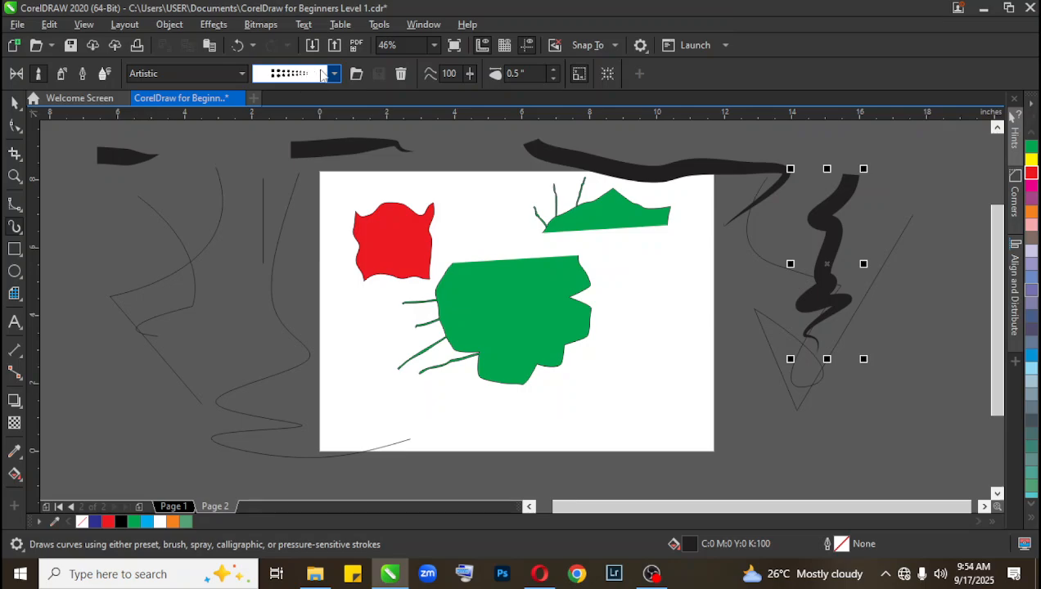
{"action": "left_click", "coordinate": [333, 74]}
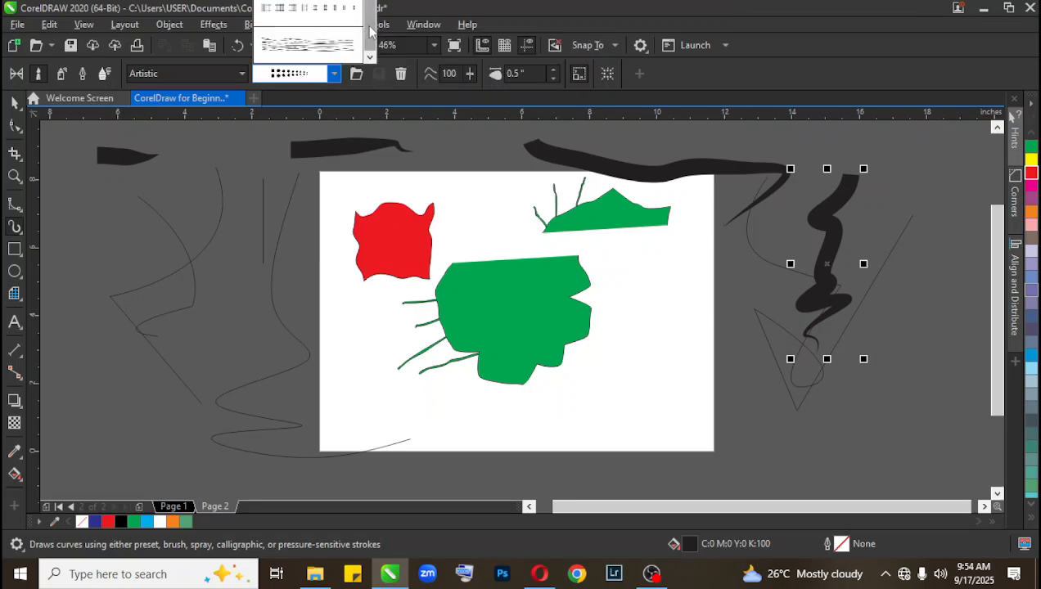
{"action": "left_click_drag", "start_coordinate": [365, 42], "coordinate": [383, 13]}
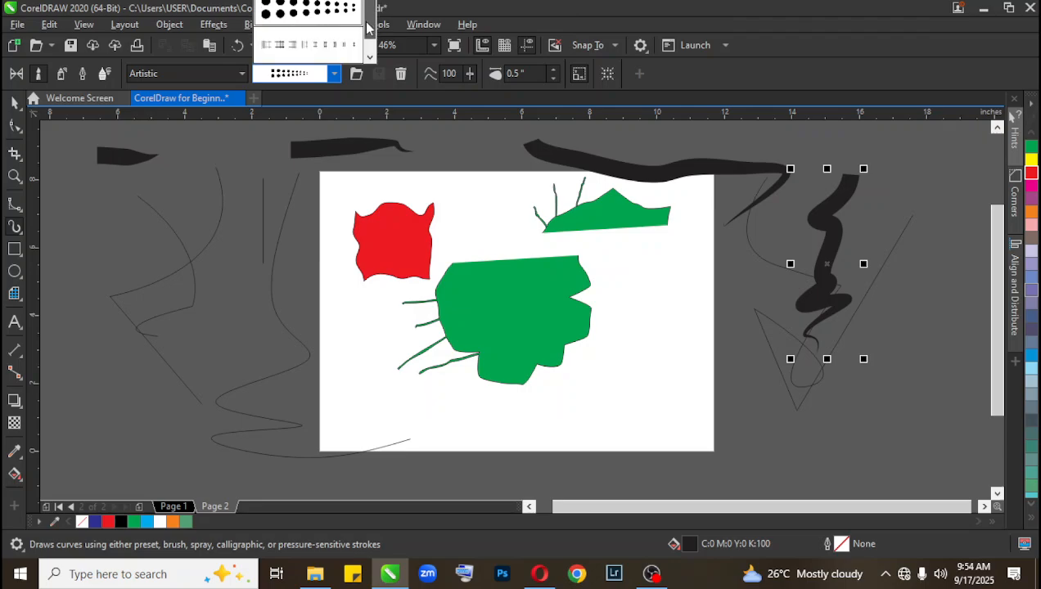
{"action": "left_click", "coordinate": [318, 39]}
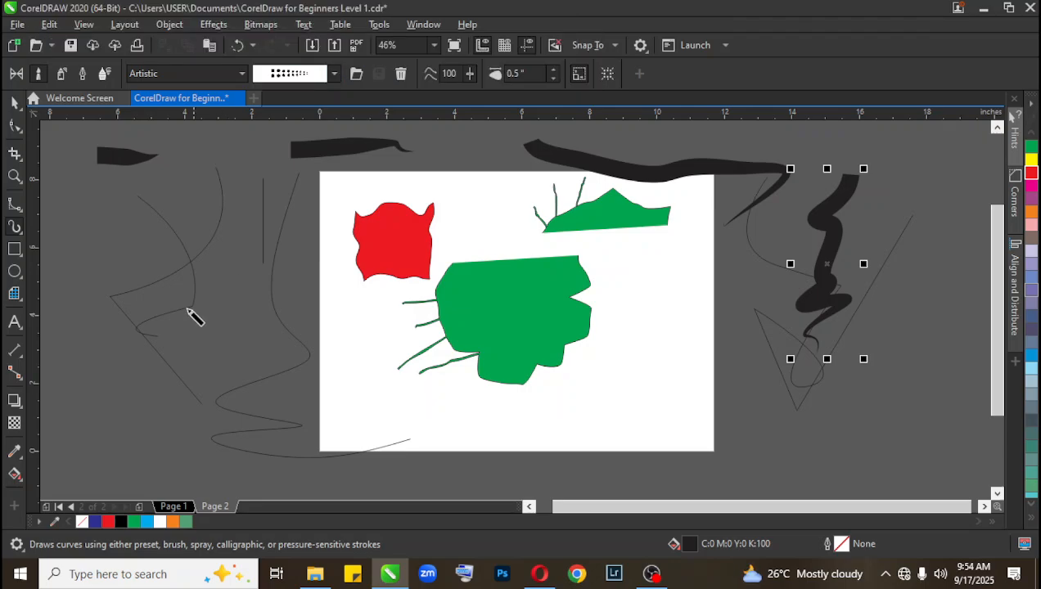
{"action": "left_click_drag", "start_coordinate": [100, 228], "coordinate": [501, 229]}
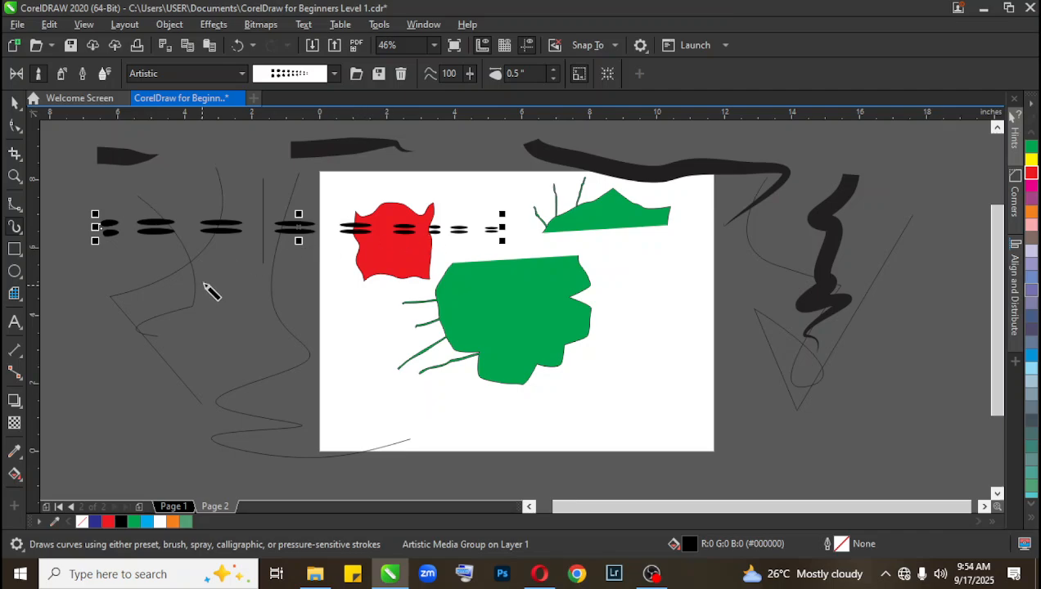
{"action": "left_click_drag", "start_coordinate": [242, 262], "coordinate": [181, 328]}
{"action": "left_click", "coordinate": [255, 167]}
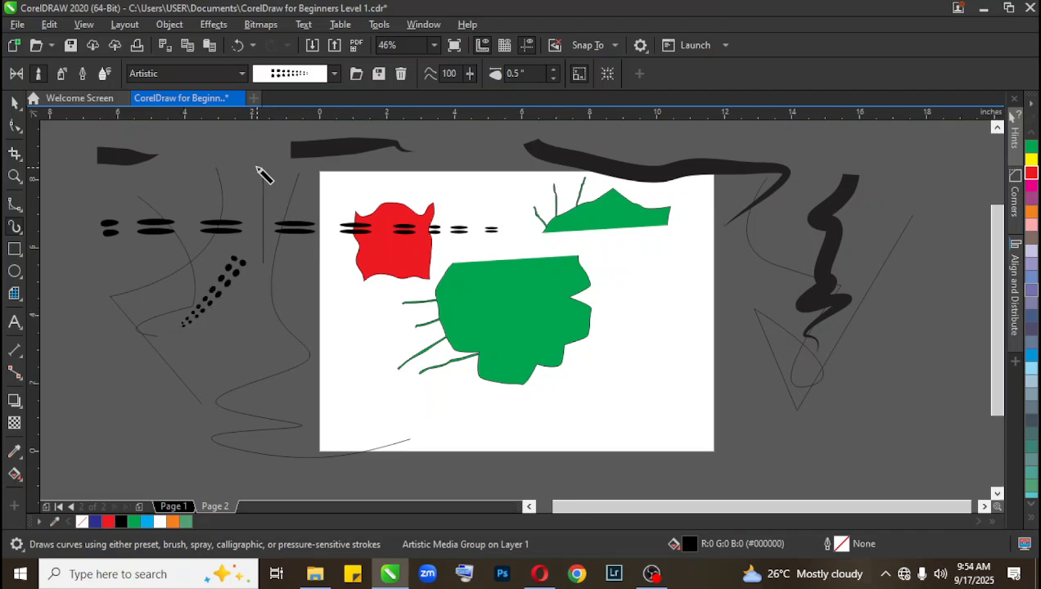
{"action": "left_click_drag", "start_coordinate": [258, 304], "coordinate": [136, 390]}
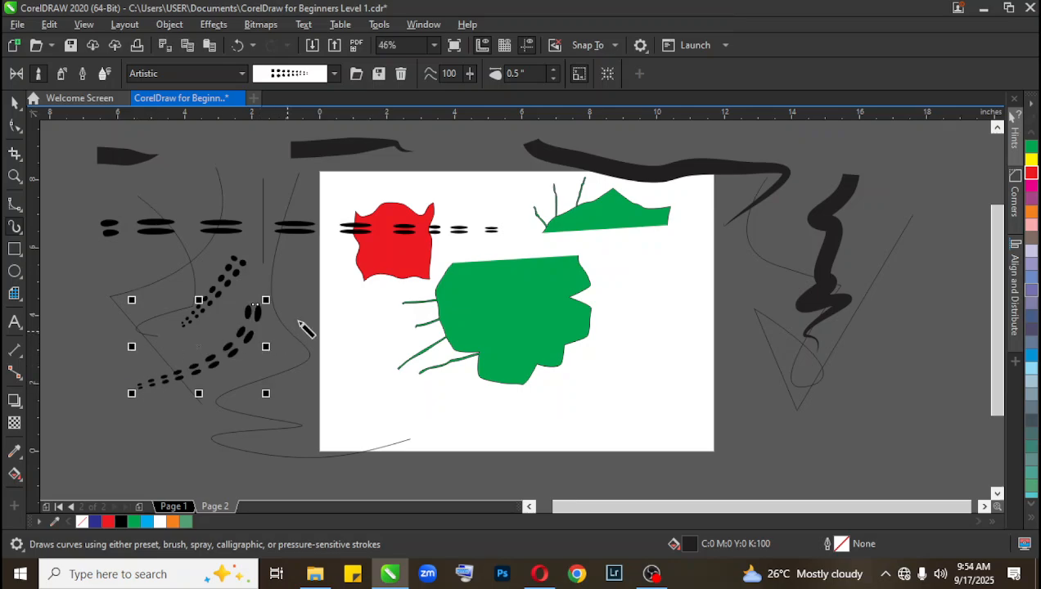
Paint several looping dotted brush strokes around the page and across the large green shape.
{"action": "mouse_move", "coordinate": [765, 303]}
{"action": "left_mouse_down"}
{"action": "mouse_move", "coordinate": [692, 403]}
{"action": "mouse_move", "coordinate": [835, 391]}
{"action": "left_mouse_up"}
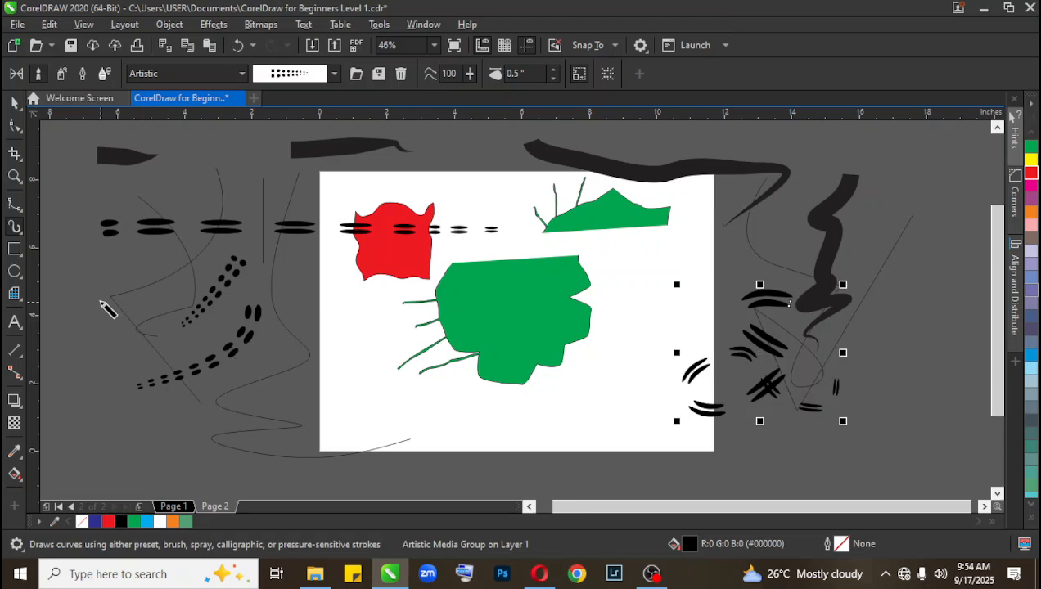
{"action": "mouse_move", "coordinate": [135, 286]}
{"action": "left_mouse_down"}
{"action": "mouse_move", "coordinate": [124, 328]}
{"action": "mouse_move", "coordinate": [218, 276]}
{"action": "mouse_move", "coordinate": [176, 252]}
{"action": "left_mouse_up"}
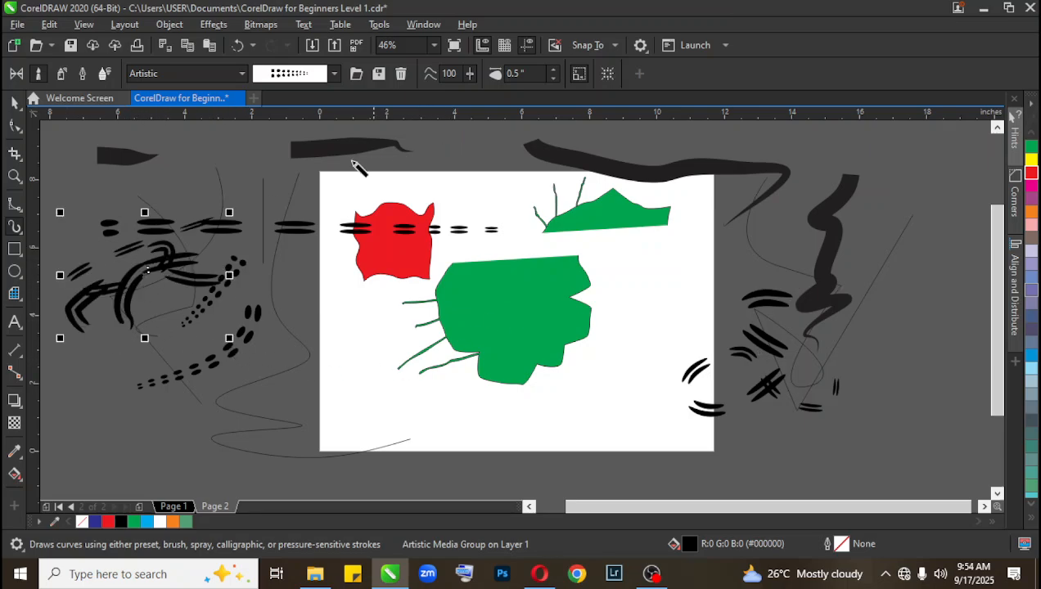
{"action": "mouse_move", "coordinate": [267, 160]}
{"action": "left_mouse_down"}
{"action": "mouse_move", "coordinate": [335, 229]}
{"action": "mouse_move", "coordinate": [315, 250]}
{"action": "left_mouse_up"}
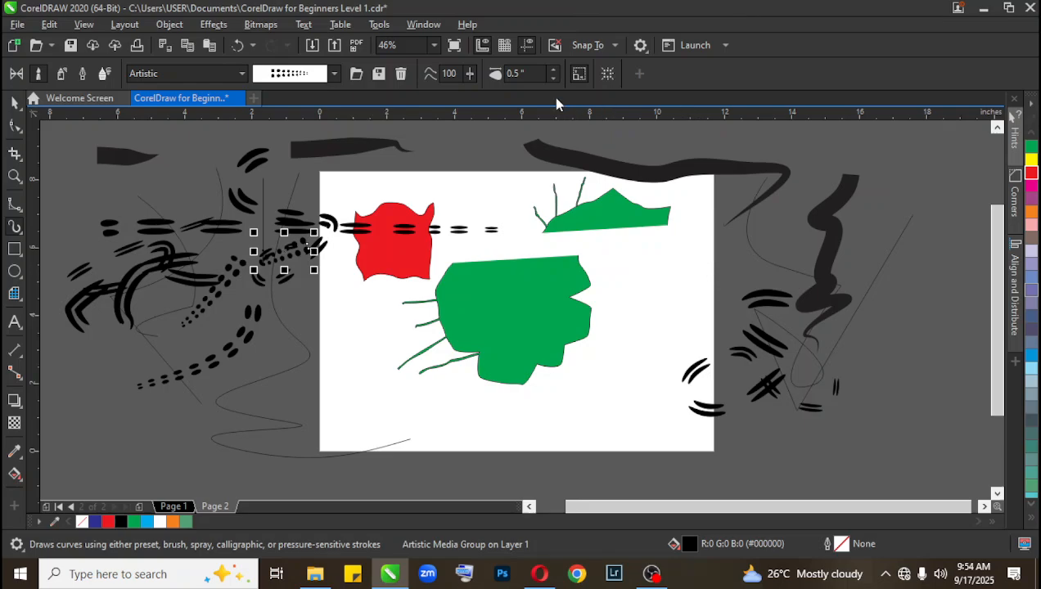
{"action": "left_click_drag", "start_coordinate": [668, 313], "coordinate": [702, 402]}
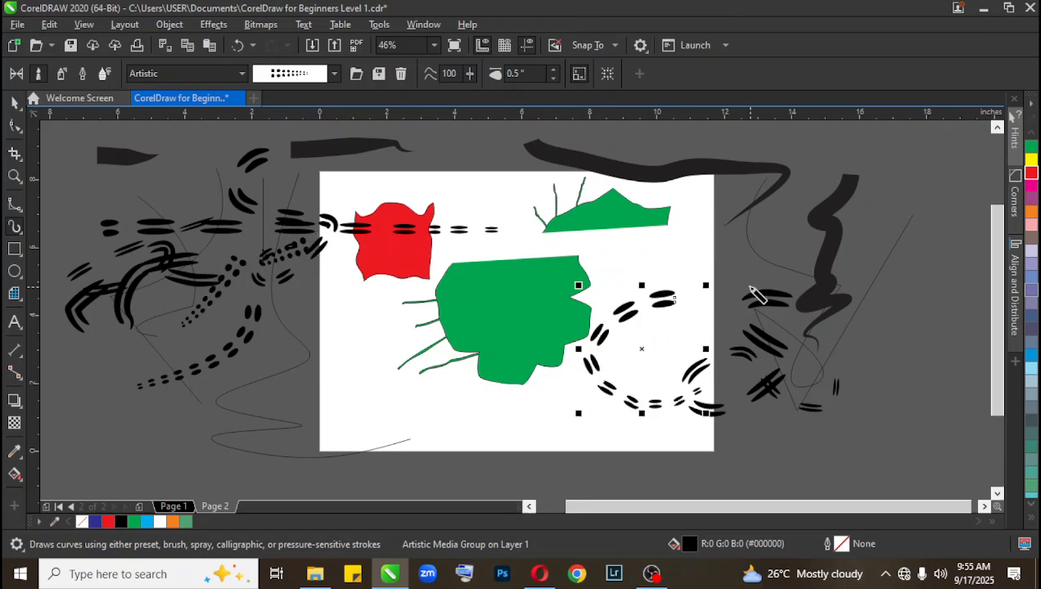
{"action": "left_click_drag", "start_coordinate": [379, 354], "coordinate": [162, 411]}
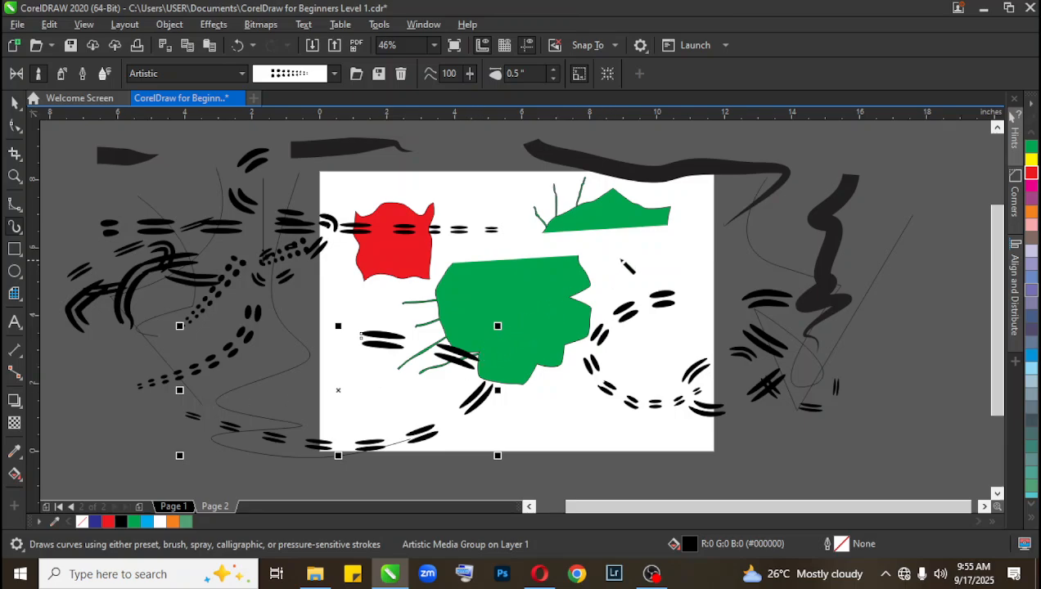
{"action": "mouse_move", "coordinate": [651, 246]}
{"action": "left_mouse_down"}
{"action": "mouse_move", "coordinate": [575, 262]}
{"action": "mouse_move", "coordinate": [864, 221]}
{"action": "left_mouse_up"}
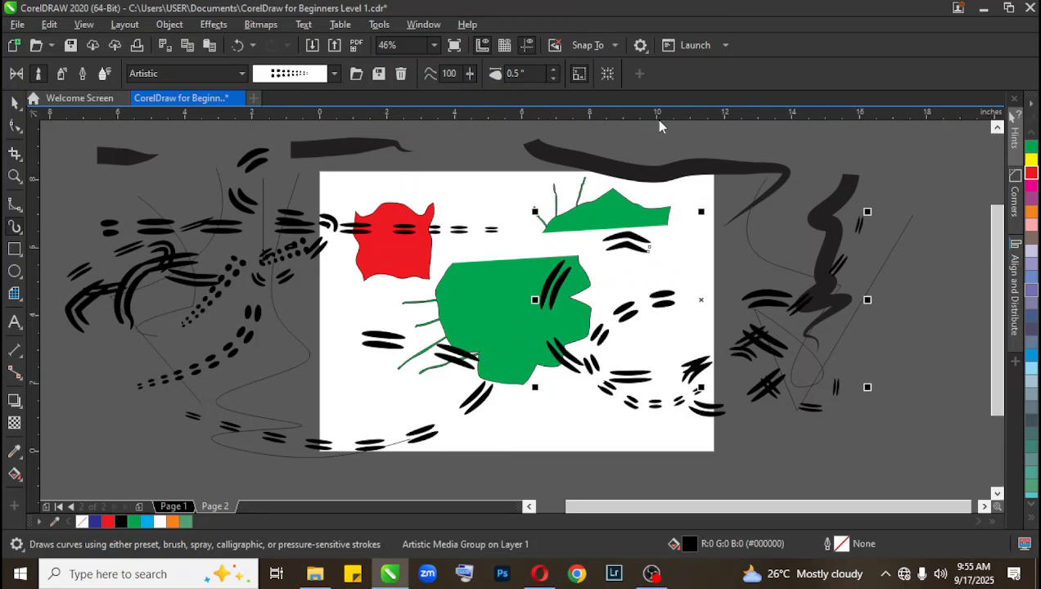
Undo the dotted brush strokes back to the horizontal one across the red shape.
{"action": "key", "text": "ctrl+z"}
{"action": "key", "text": "ctrl+z"}
{"action": "key", "text": "ctrl+z"}
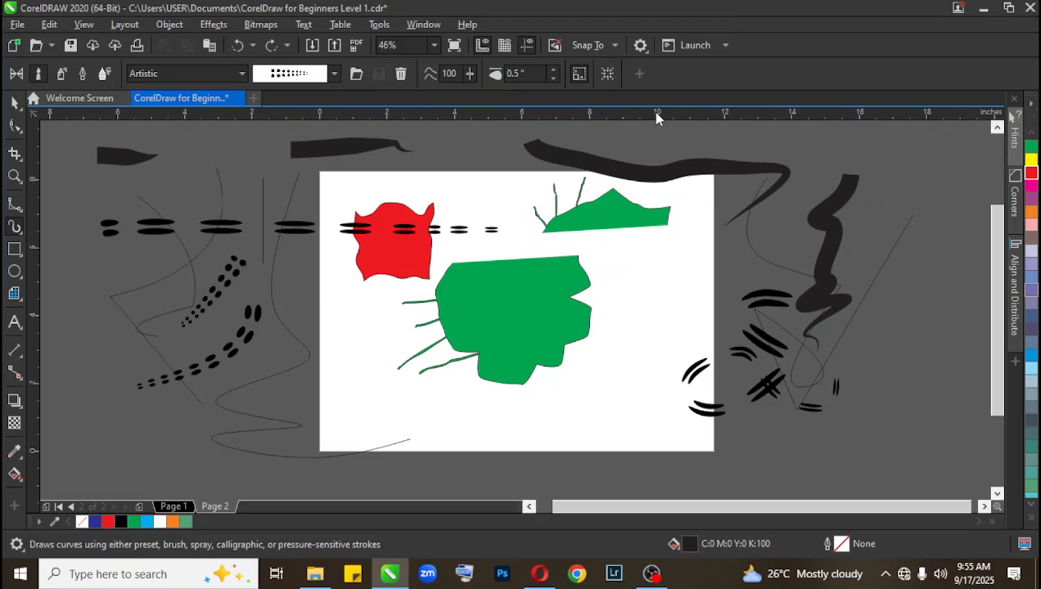
{"action": "key", "text": "ctrl+z"}
{"action": "key", "text": "ctrl+z"}
{"action": "key", "text": "ctrl+z"}
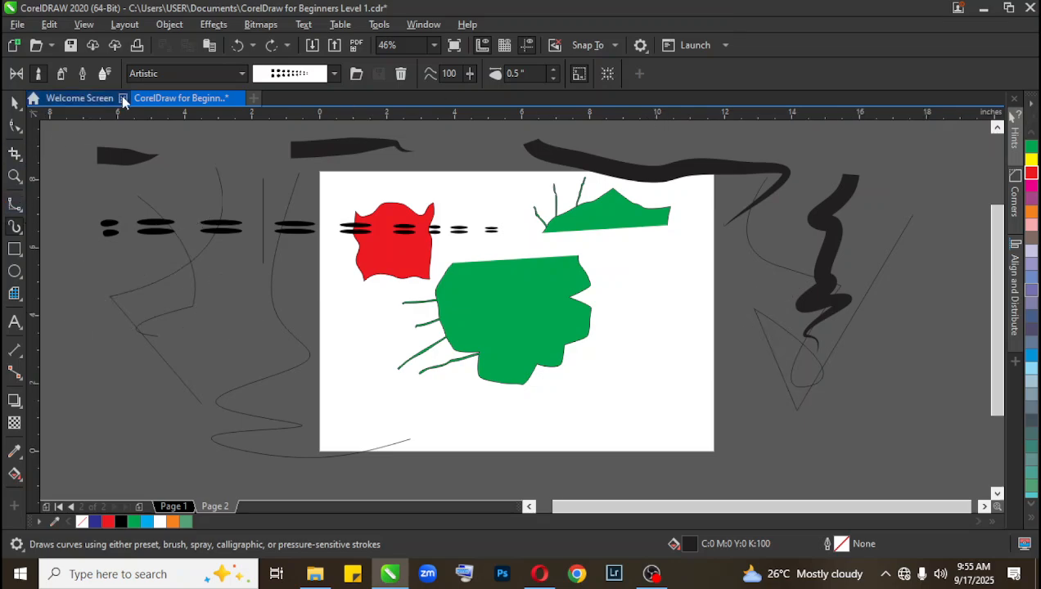
Switch Artistic Media to Calligraphic mode and draw looping freehand strokes on both sides of the page and over its empty areas.
{"action": "left_click", "coordinate": [83, 74]}
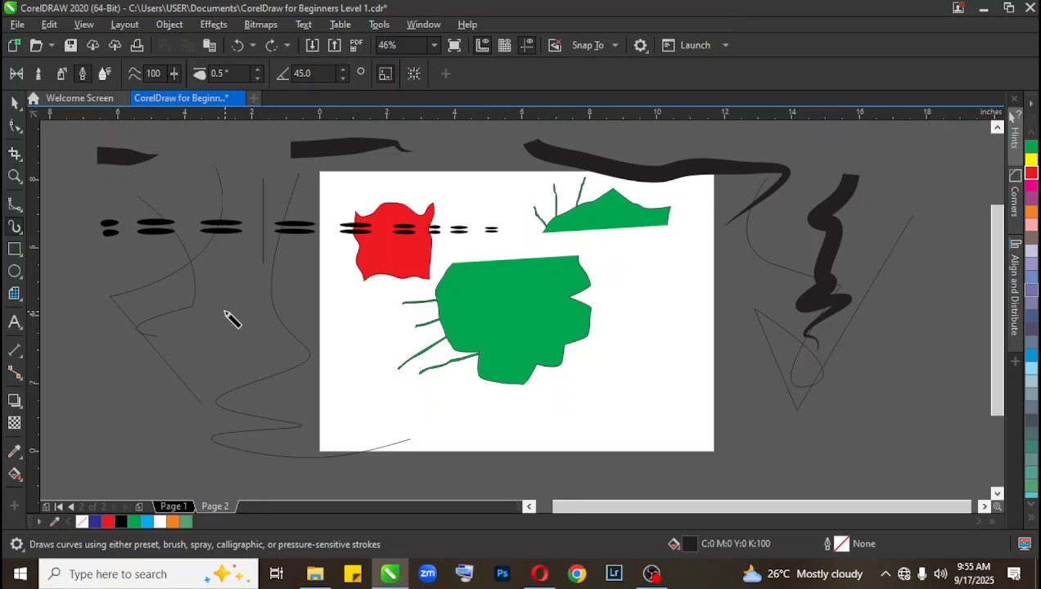
{"action": "left_click_drag", "start_coordinate": [256, 264], "coordinate": [170, 407]}
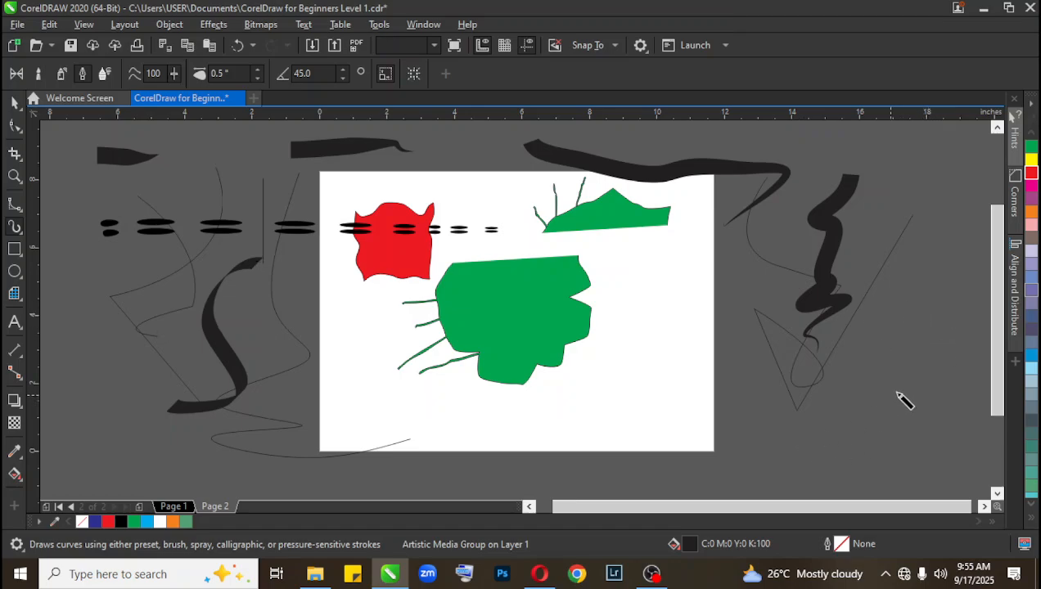
{"action": "mouse_move", "coordinate": [951, 311]}
{"action": "left_mouse_down"}
{"action": "mouse_move", "coordinate": [799, 459]}
{"action": "mouse_move", "coordinate": [972, 279]}
{"action": "left_mouse_up"}
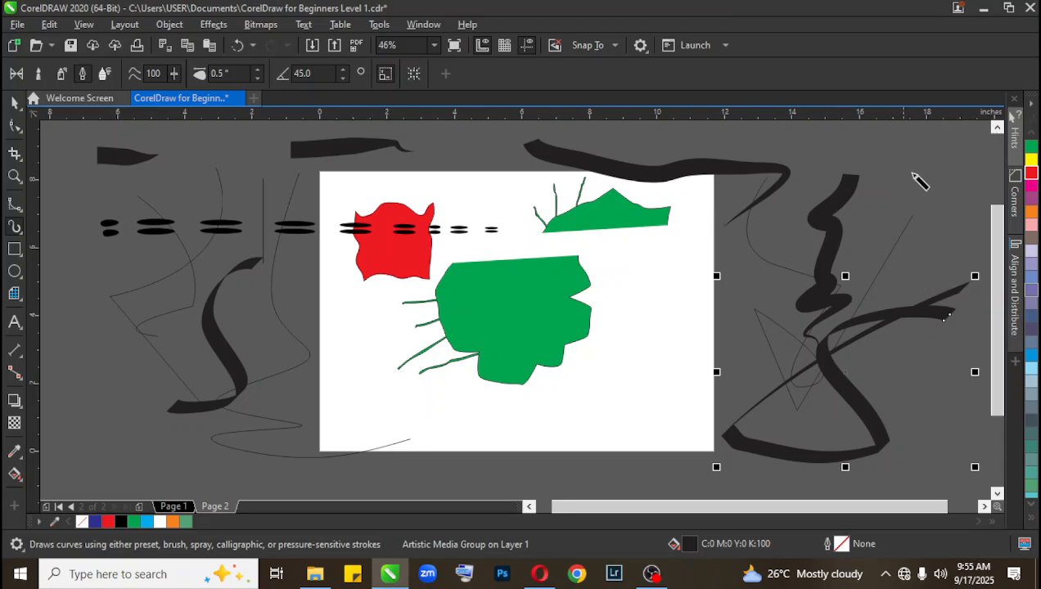
{"action": "left_click_drag", "start_coordinate": [929, 155], "coordinate": [878, 279]}
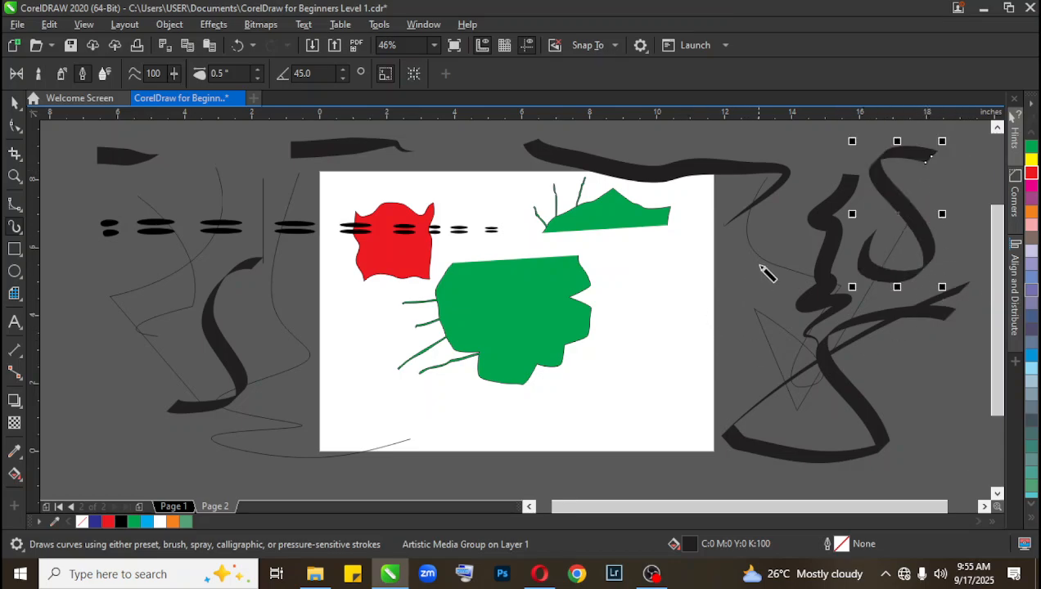
{"action": "mouse_move", "coordinate": [754, 263]}
{"action": "left_mouse_down"}
{"action": "mouse_move", "coordinate": [787, 385]}
{"action": "mouse_move", "coordinate": [721, 234]}
{"action": "mouse_move", "coordinate": [862, 285]}
{"action": "left_mouse_up"}
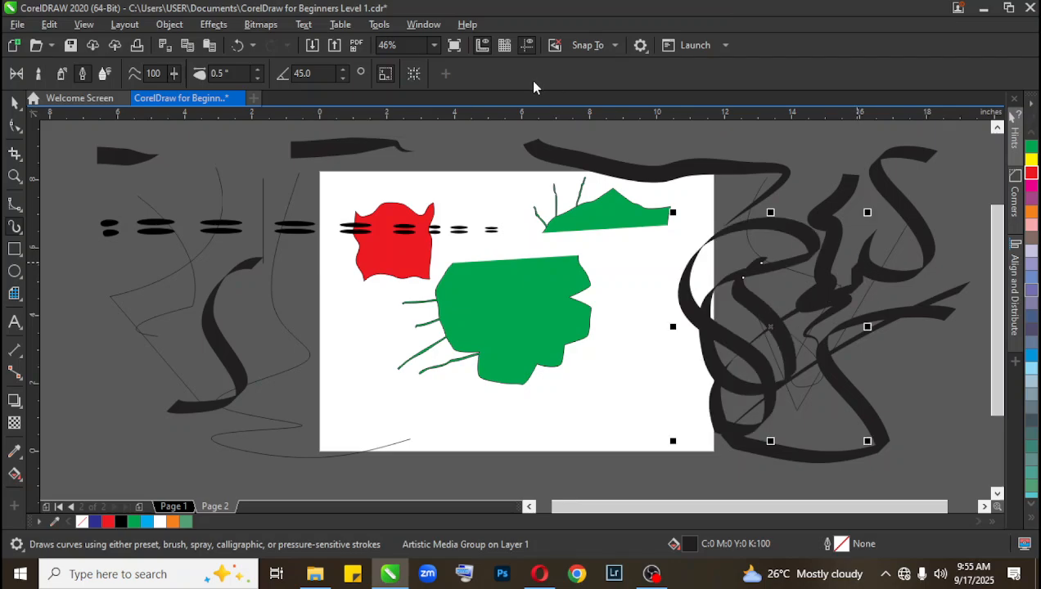
{"action": "mouse_move", "coordinate": [125, 278]}
{"action": "left_mouse_down"}
{"action": "mouse_move", "coordinate": [146, 499]}
{"action": "mouse_move", "coordinate": [97, 320]}
{"action": "mouse_move", "coordinate": [297, 276]}
{"action": "mouse_move", "coordinate": [418, 313]}
{"action": "left_mouse_up"}
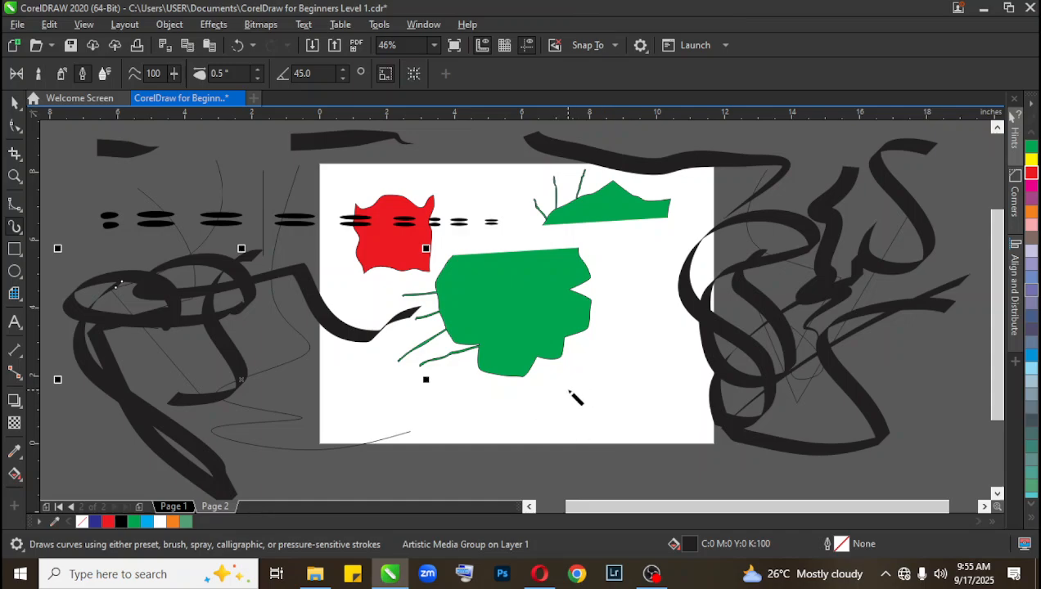
{"action": "left_click_drag", "start_coordinate": [646, 341], "coordinate": [693, 498]}
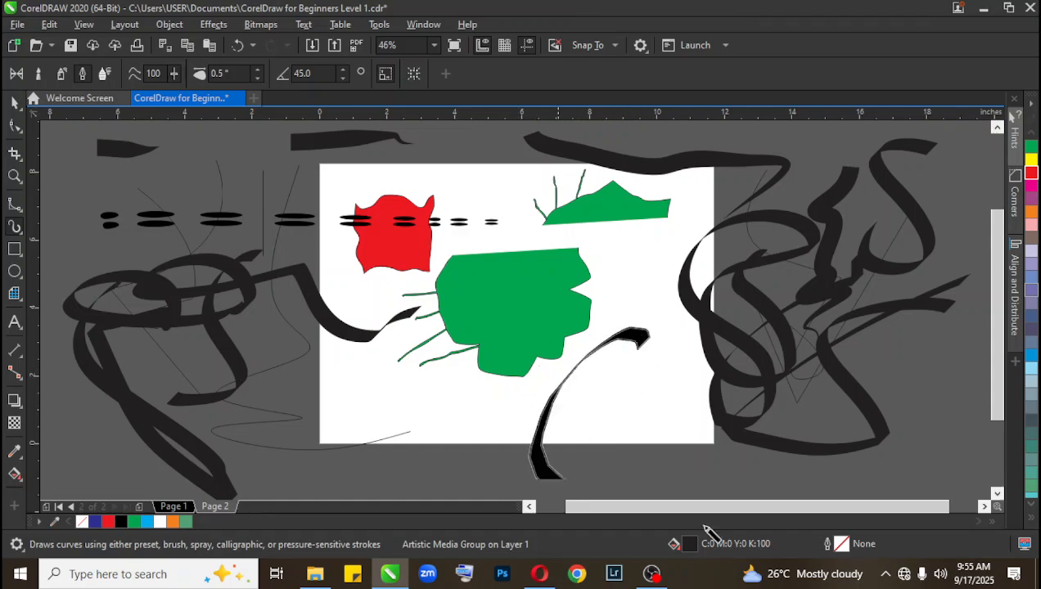
{"action": "left_click_drag", "start_coordinate": [657, 236], "coordinate": [659, 301]}
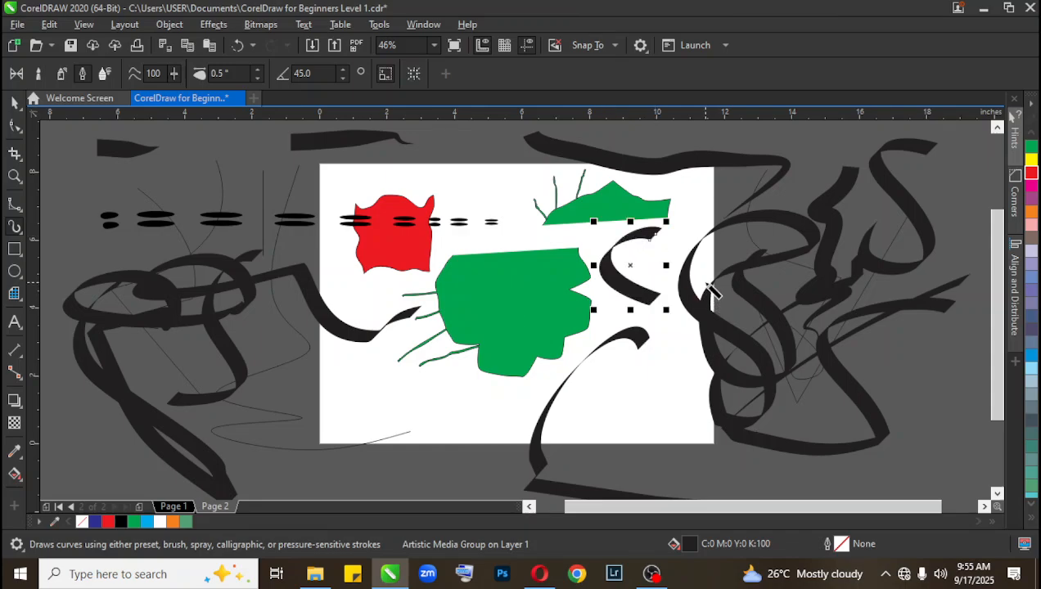
Undo all the calligraphic strokes and the remaining dotted brush stroke.
{"action": "key", "text": "ctrl+z"}
{"action": "key", "text": "ctrl+z"}
{"action": "key", "text": "ctrl+z"}
{"action": "key", "text": "ctrl+z"}
{"action": "key", "text": "ctrl+z"}
{"action": "key", "text": "ctrl+z"}
{"action": "key", "text": "ctrl+z"}
{"action": "key", "text": "ctrl+z"}
{"action": "key", "text": "ctrl+z"}
{"action": "key", "text": "ctrl+z"}
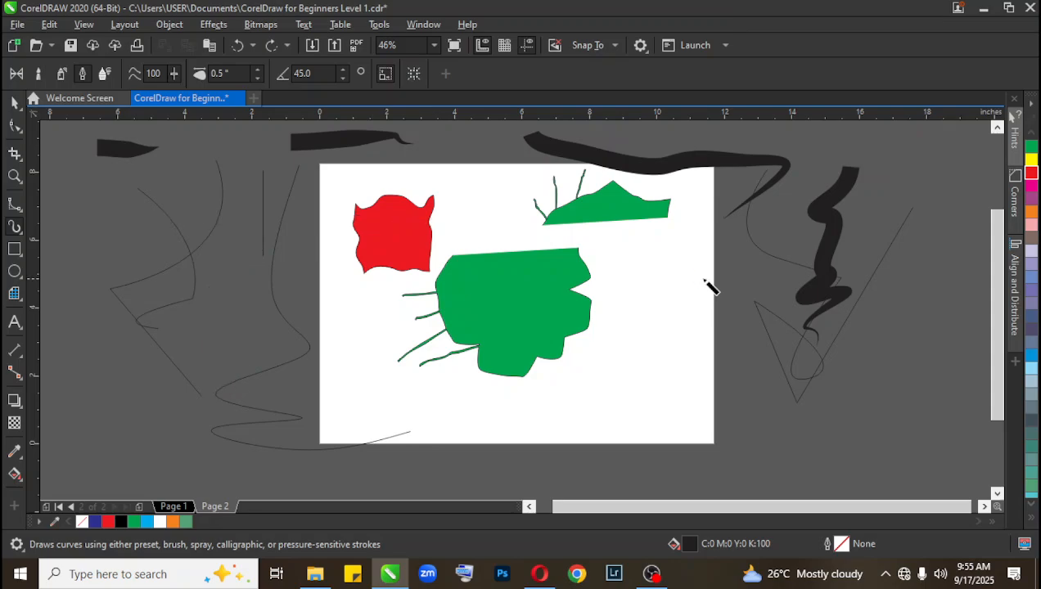
Undo the preset strokes, the B-Spline and the Pen paths, back to the first segment of the Bézier curve.
{"action": "key", "text": "ctrl+z"}
{"action": "key", "text": "ctrl+z"}
{"action": "key", "text": "ctrl+z"}
{"action": "key", "text": "ctrl+z"}
{"action": "key", "text": "ctrl+z"}
{"action": "key", "text": "ctrl+z"}
{"action": "key", "text": "ctrl+z"}
{"action": "key", "text": "ctrl+z"}
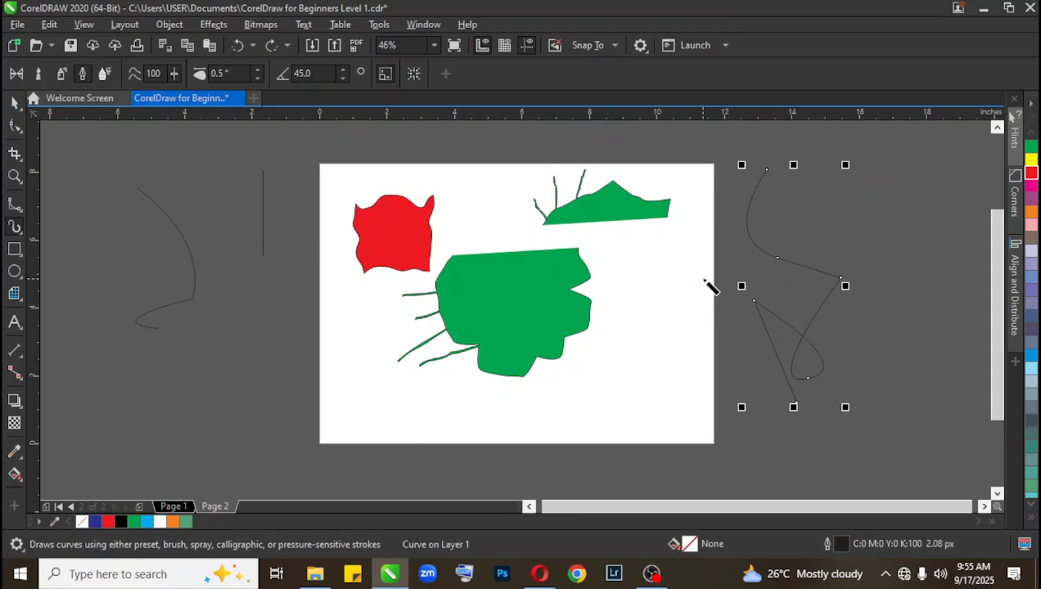
{"action": "key", "text": "ctrl+z"}
{"action": "key", "text": "ctrl+z"}
{"action": "key", "text": "ctrl+z"}
{"action": "key", "text": "ctrl+z"}
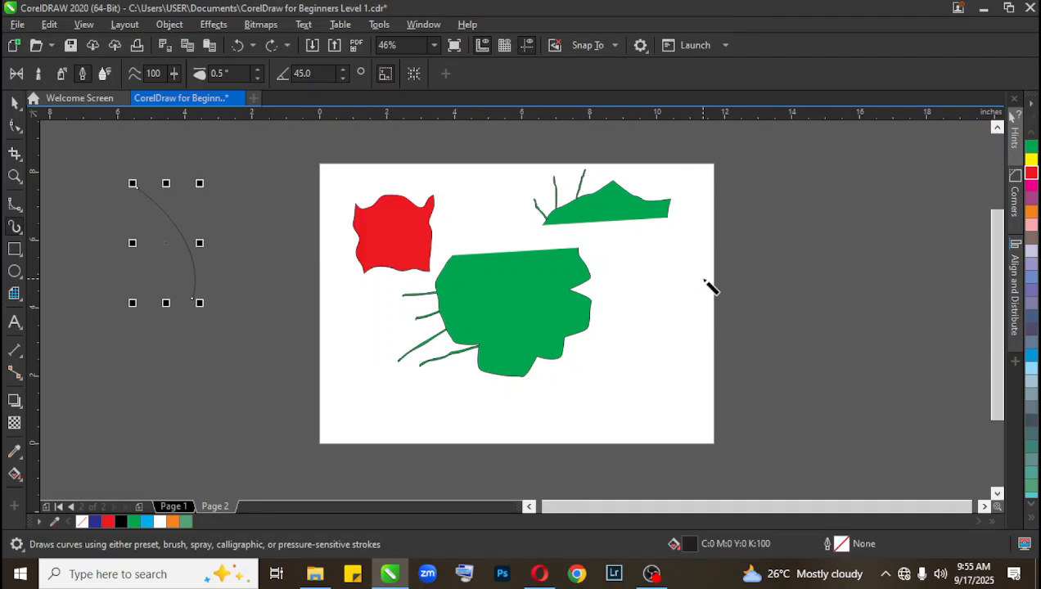
{"action": "left_click", "coordinate": [11, 228]}
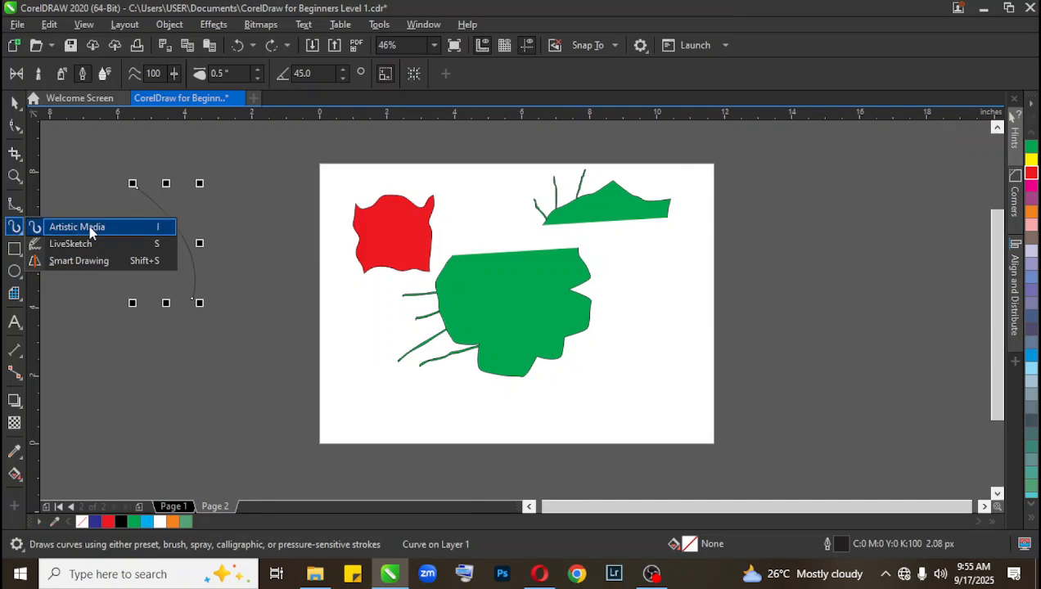
{"action": "left_click", "coordinate": [6, 251]}
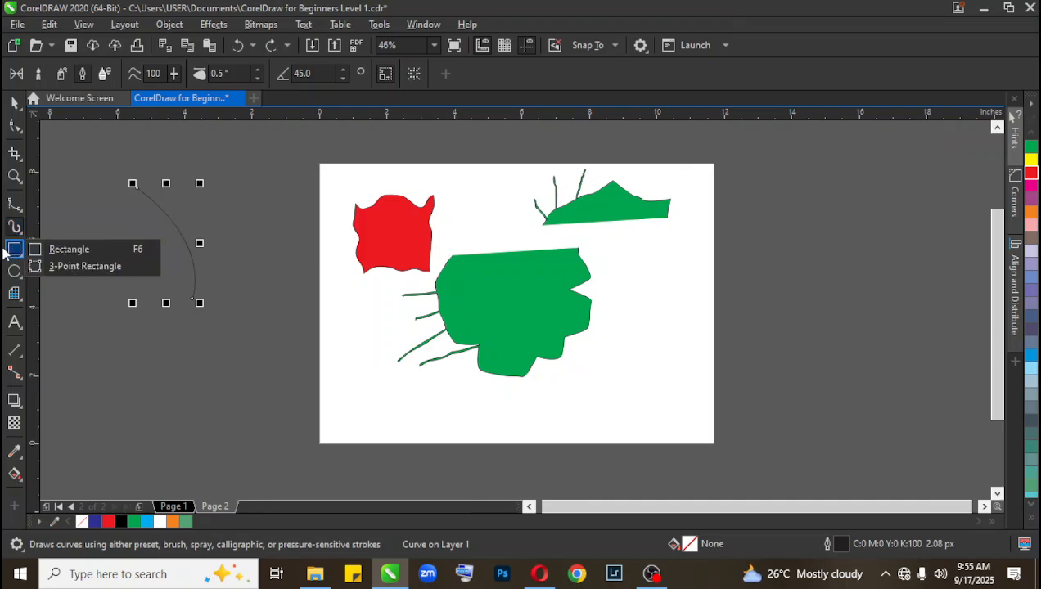
{"action": "left_click", "coordinate": [15, 272]}
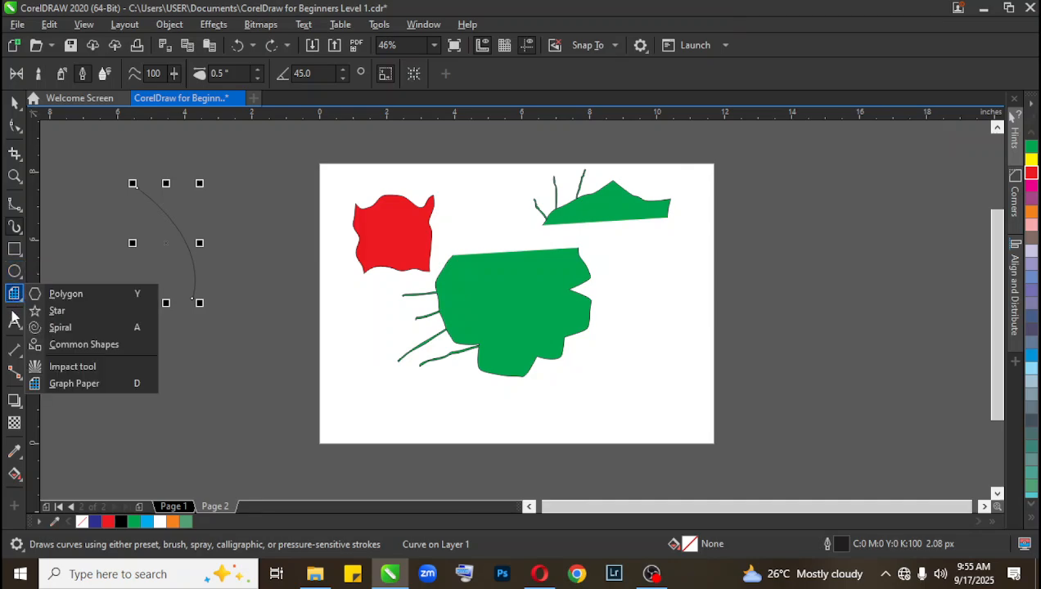
{"action": "mouse_move", "coordinate": [15, 325]}
{"action": "mouse_move", "coordinate": [12, 352]}
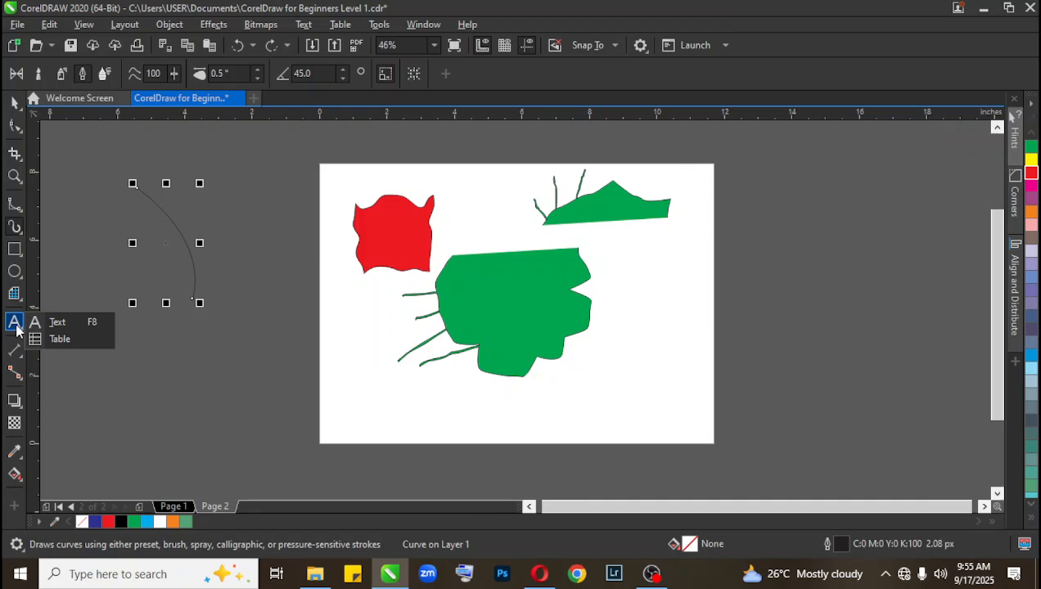
{"action": "mouse_move", "coordinate": [13, 402]}
{"action": "mouse_move", "coordinate": [14, 381]}
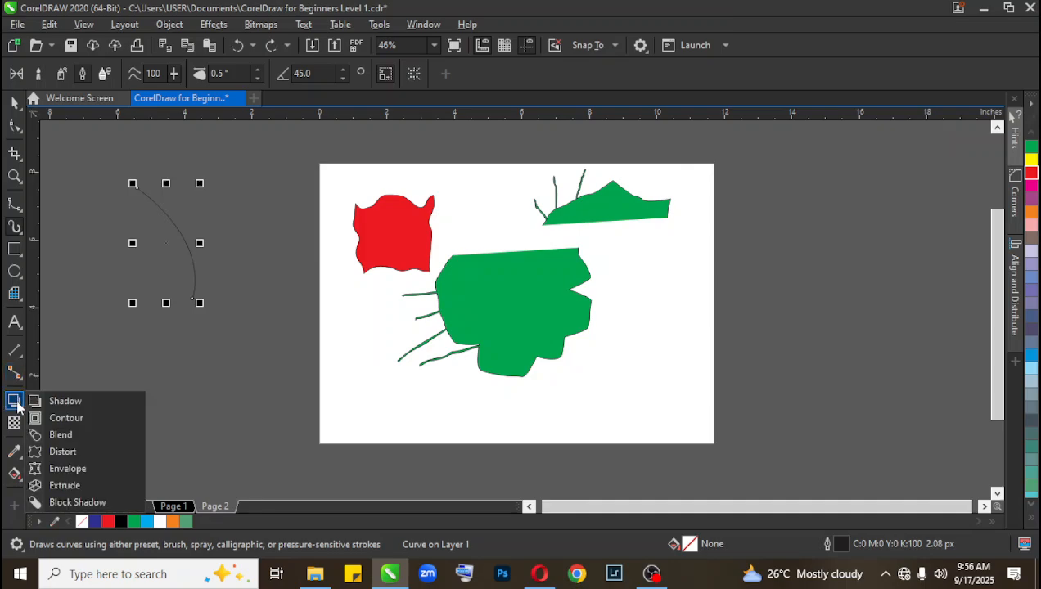
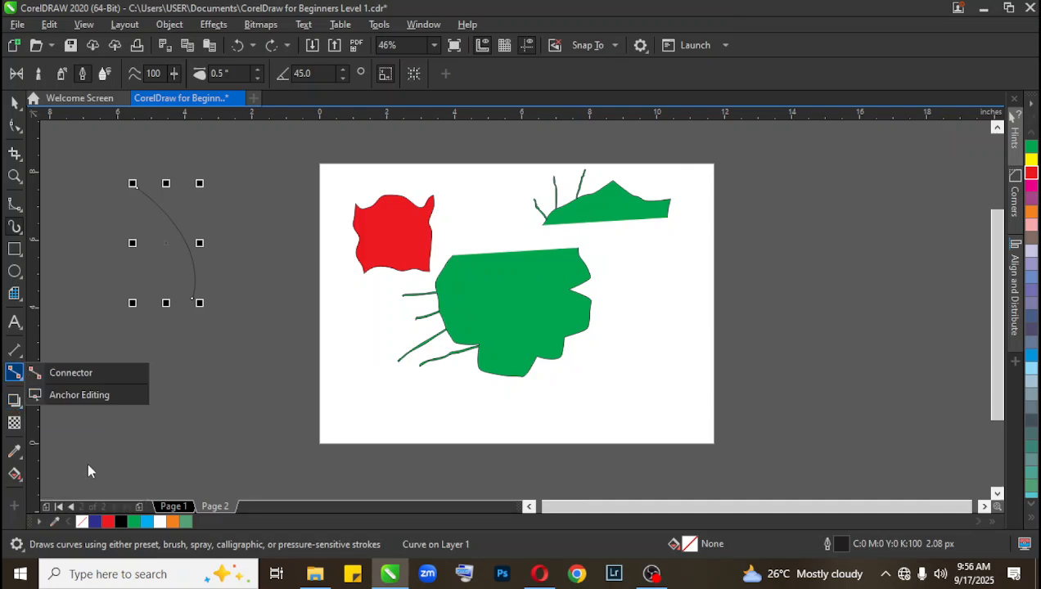
Add the artistic text TUTORIAL in Arial 24 pt on the empty area beside the page, below the Bézier curve.
{"action": "left_click", "coordinate": [14, 323]}
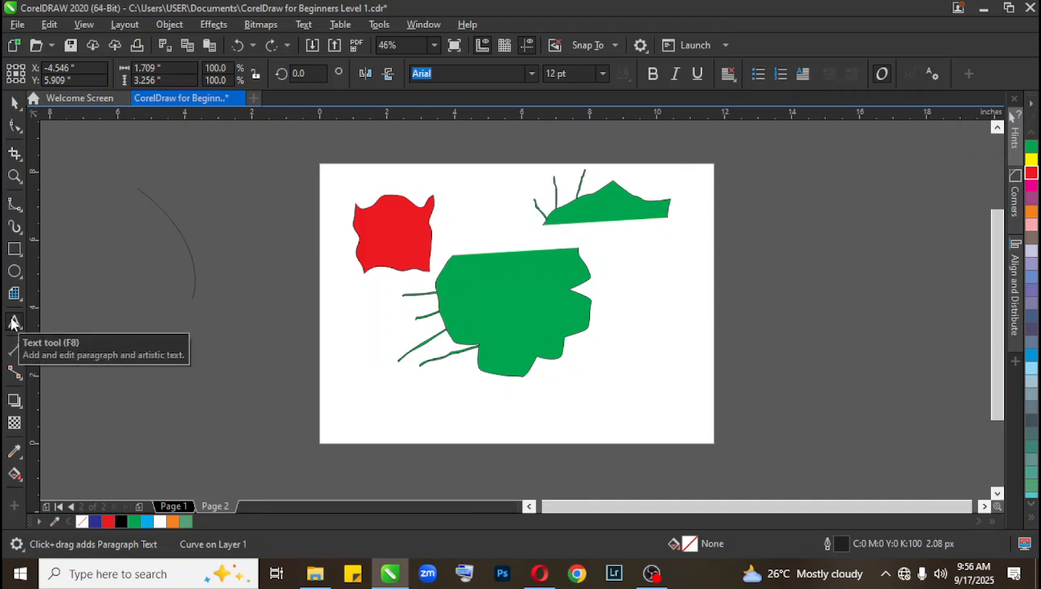
{"action": "left_click", "coordinate": [157, 331]}
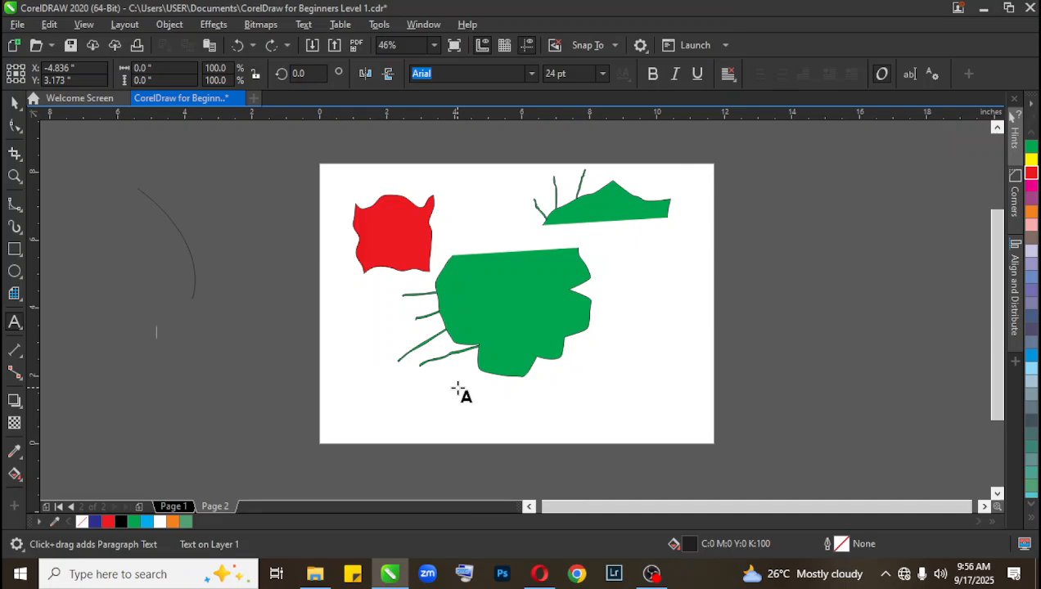
{"action": "type", "text": "C"}
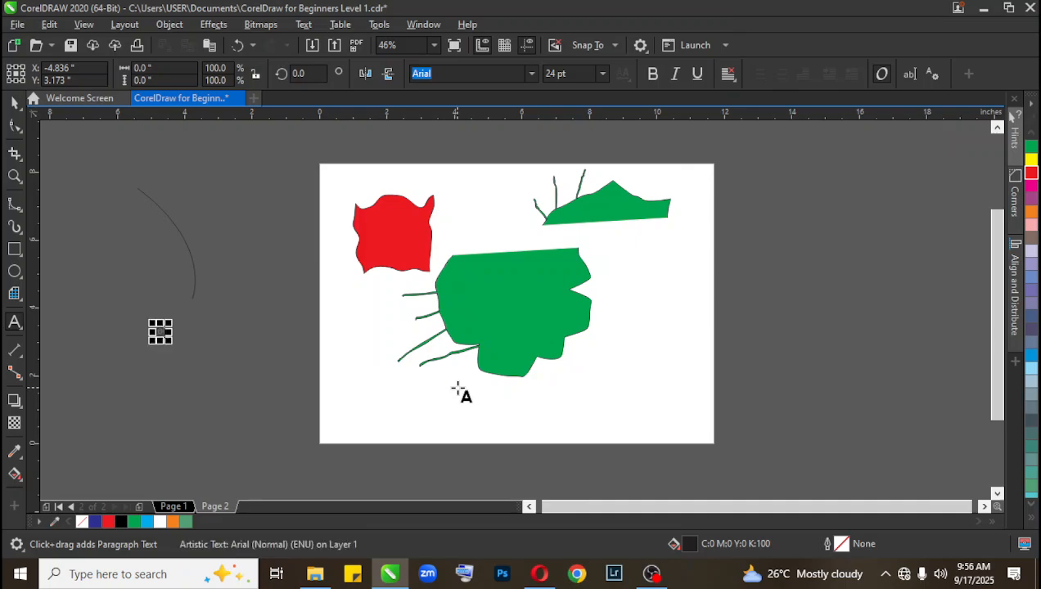
{"action": "key", "text": "BackSpace"}
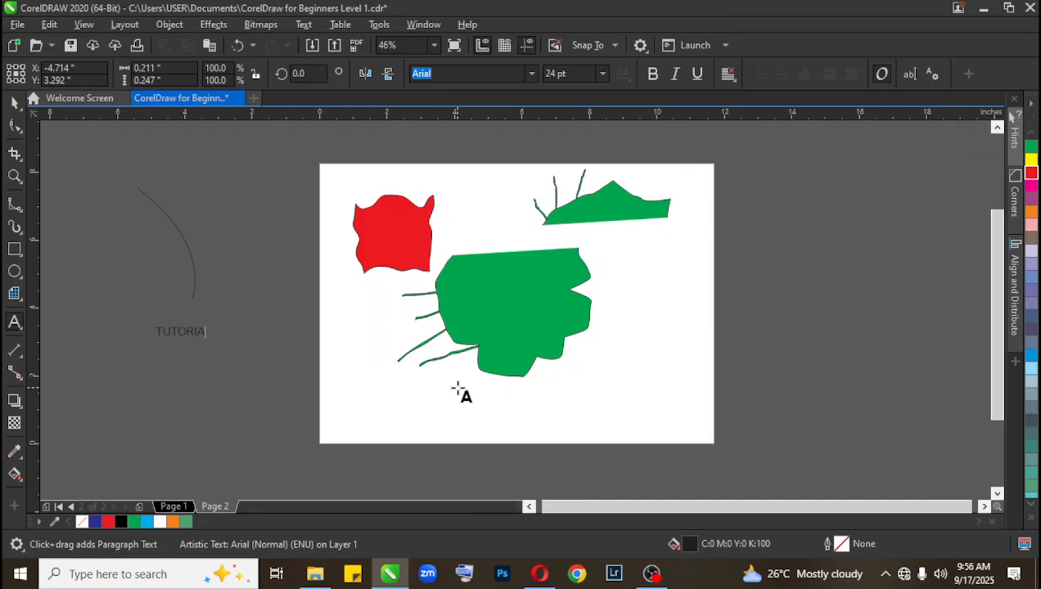
{"action": "key", "text": "Escape"}
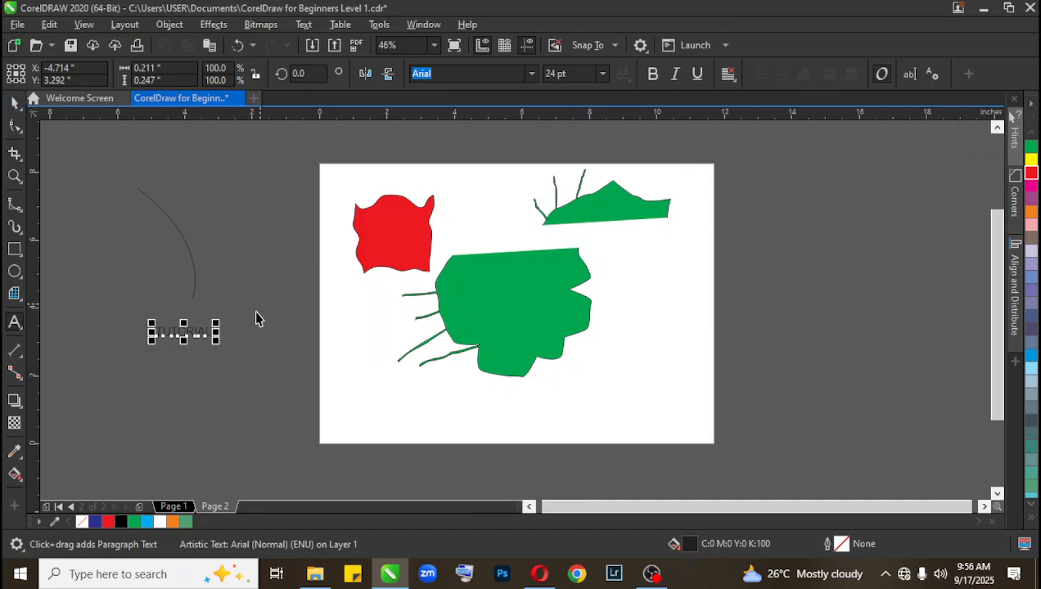
Enlarge the TUTORIAL text proportionally from its centre to a font size of about 49.5 pt.
{"action": "key", "text": "z"}
{"action": "left_click_drag", "start_coordinate": [104, 262], "coordinate": [316, 417]}
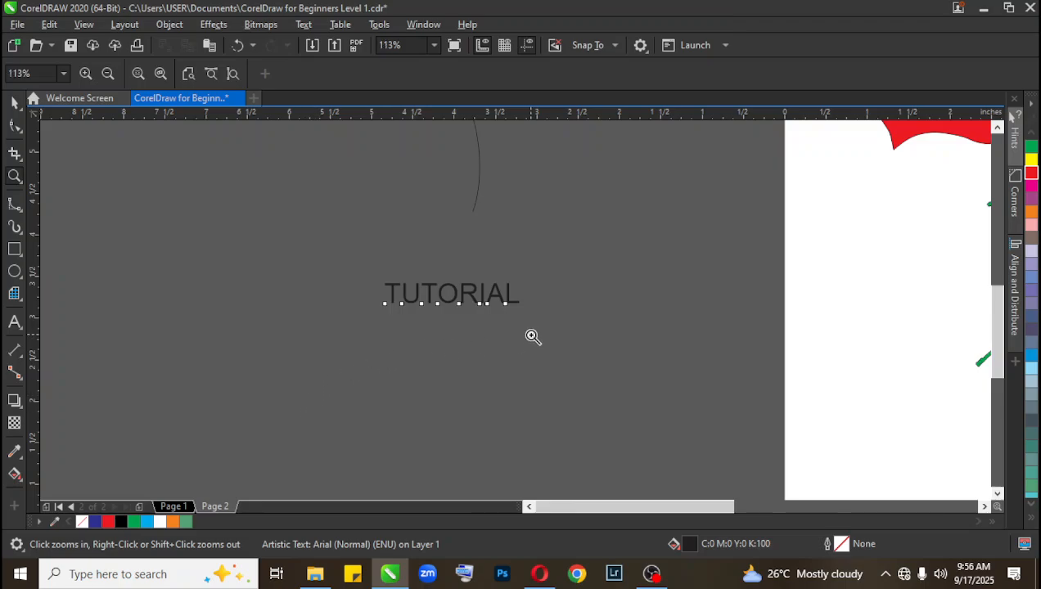
{"action": "left_click", "coordinate": [14, 104]}
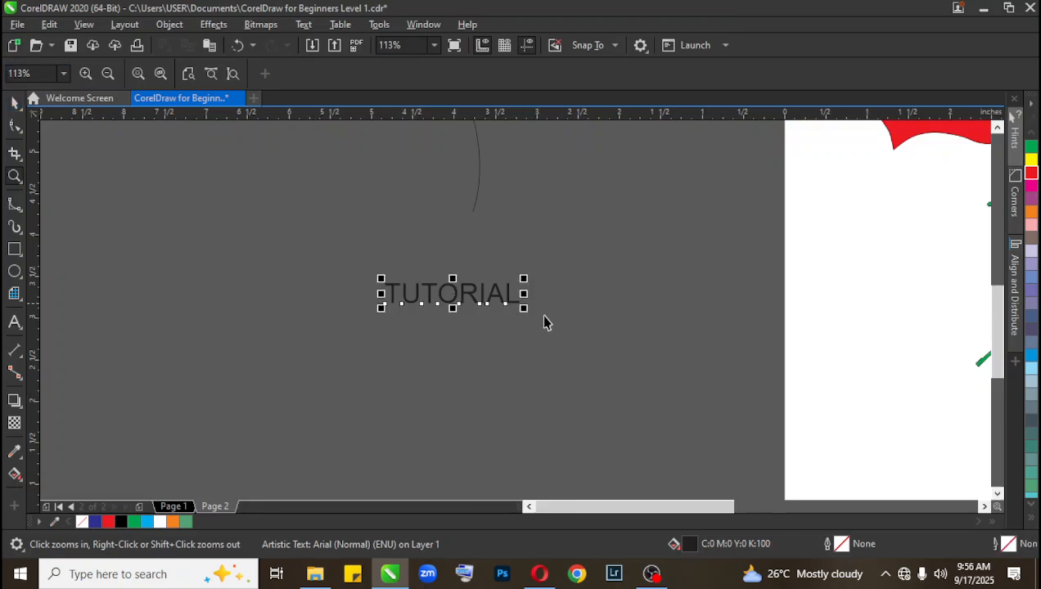
{"action": "left_click_drag", "start_coordinate": [523, 307], "coordinate": [597, 357]}
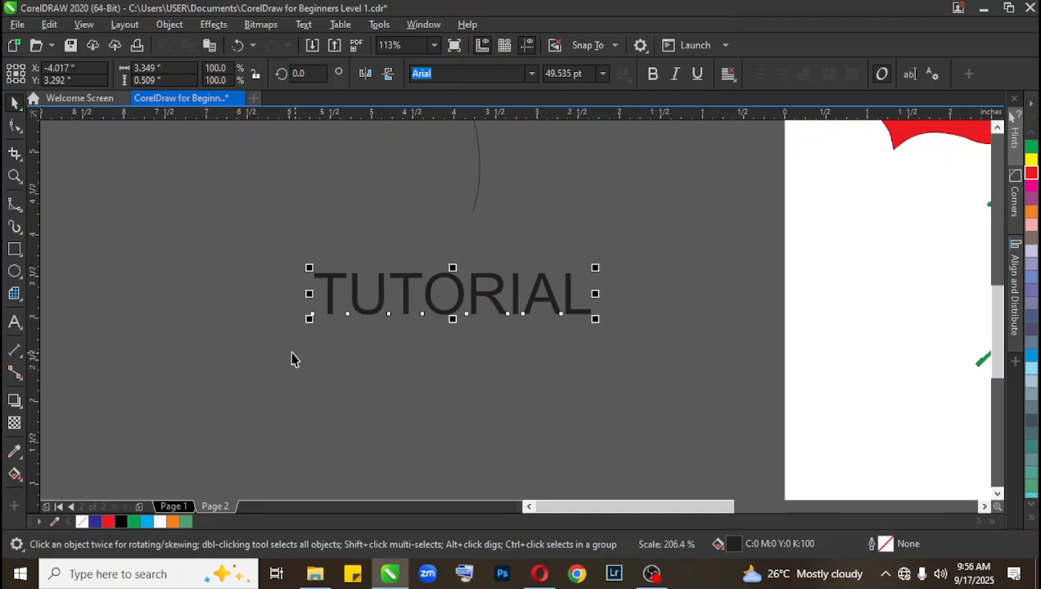
Change the TUTORIAL text's font to Moonshiner and enlarge it proportionally to about 121 pt, about 4.1 inches wide.
{"action": "left_click", "coordinate": [533, 76]}
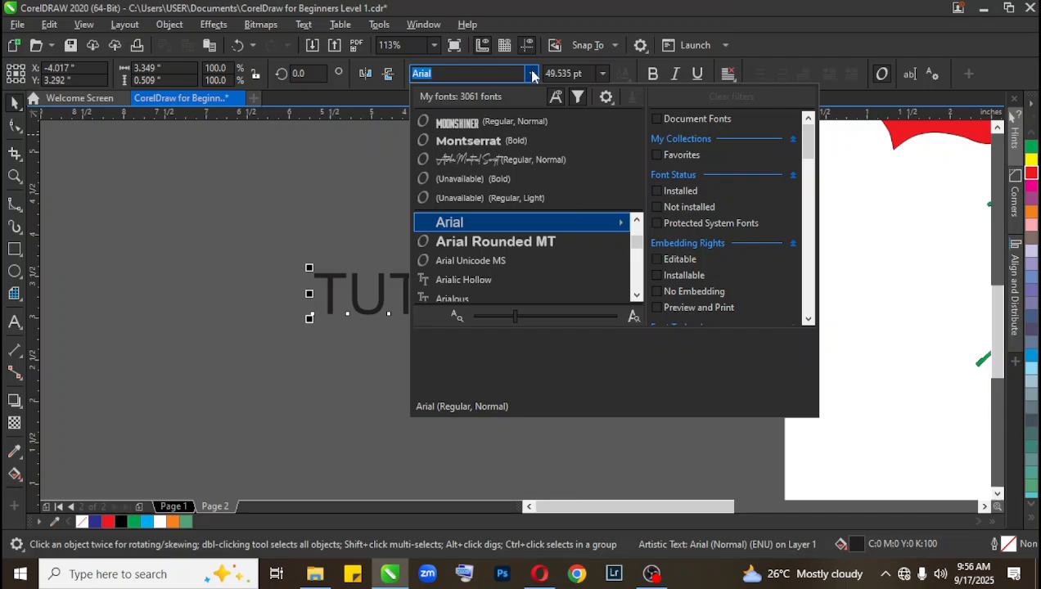
{"action": "left_click", "coordinate": [512, 123]}
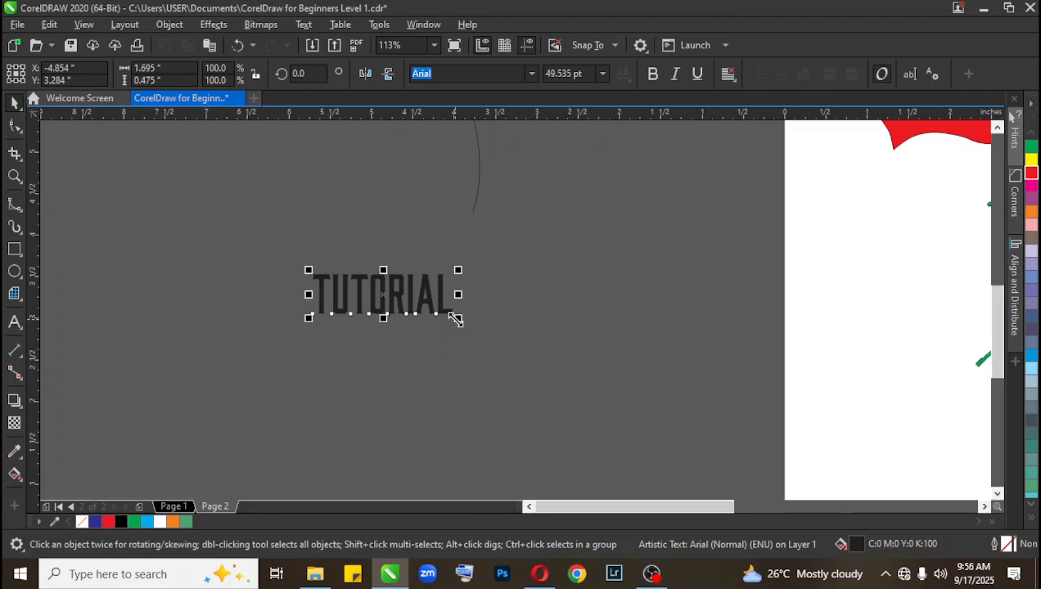
{"action": "left_click_drag", "start_coordinate": [456, 320], "coordinate": [662, 476]}
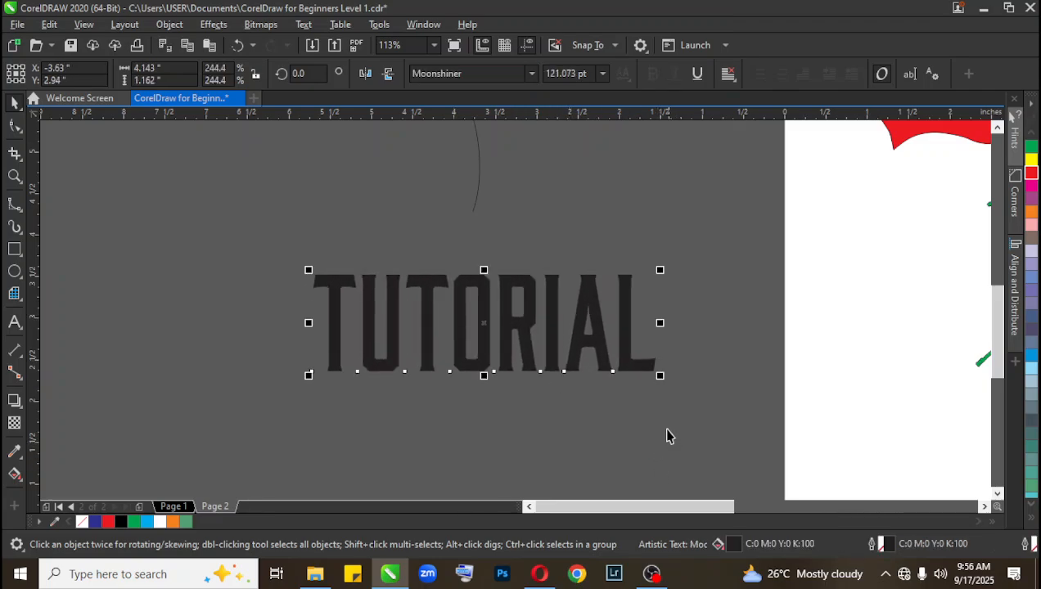
Move the TUTORIAL text about 0.2 inches to the right, fill it with red and replace the fill with green.
{"action": "key", "text": "z"}
{"action": "left_click_drag", "start_coordinate": [281, 237], "coordinate": [738, 445]}
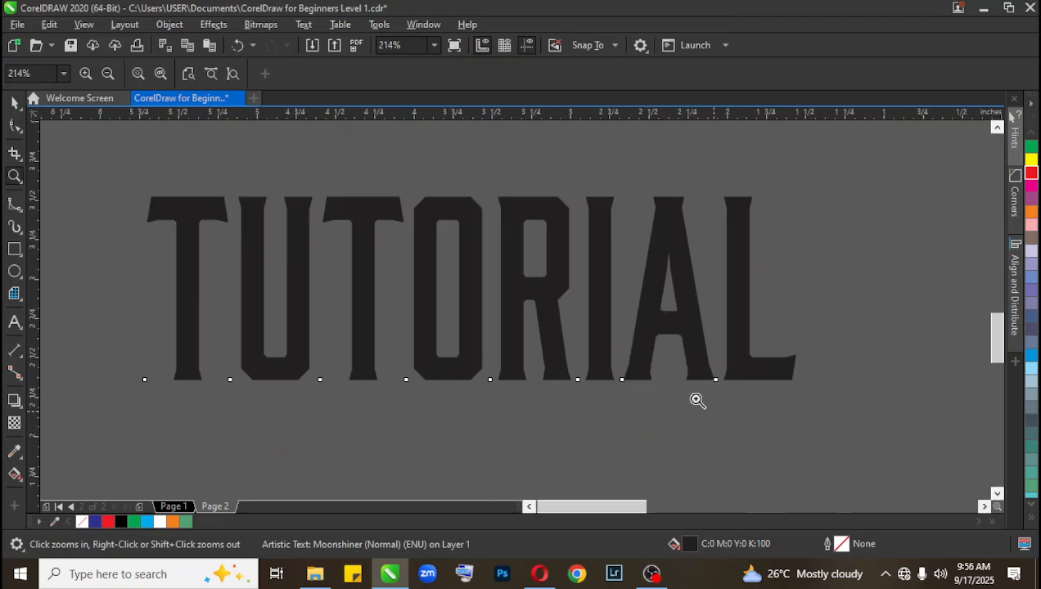
{"action": "key", "text": "space"}
{"action": "left_click_drag", "start_coordinate": [659, 322], "coordinate": [691, 323]}
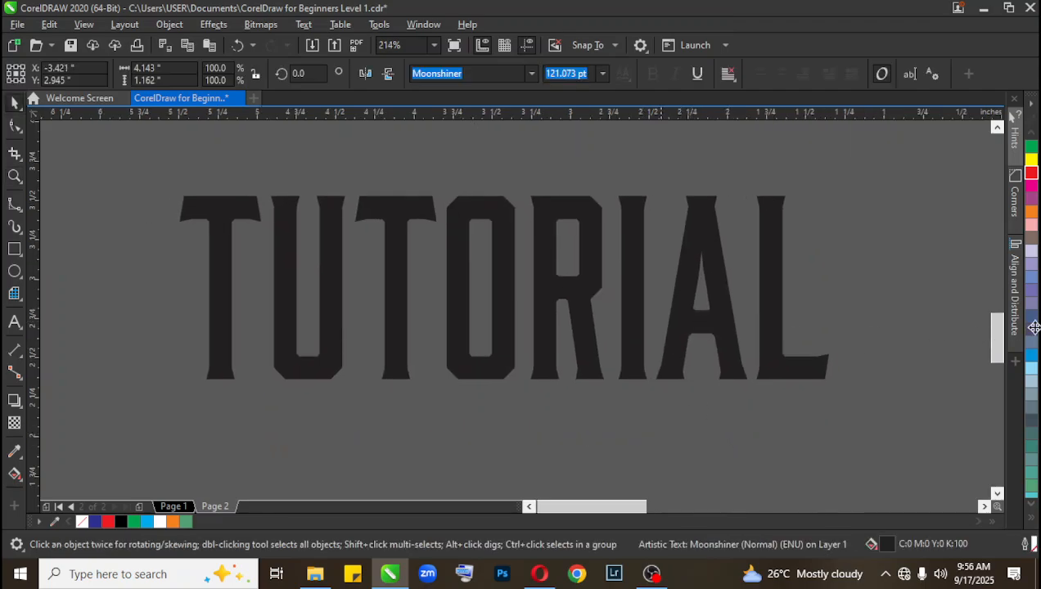
{"action": "left_click", "coordinate": [1031, 174]}
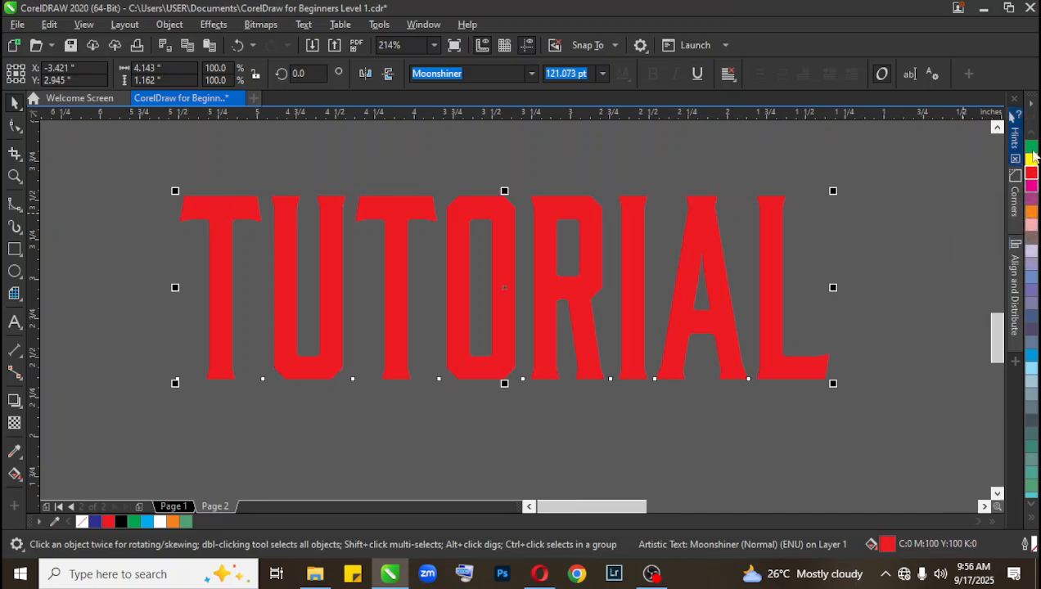
{"action": "left_click", "coordinate": [1032, 146]}
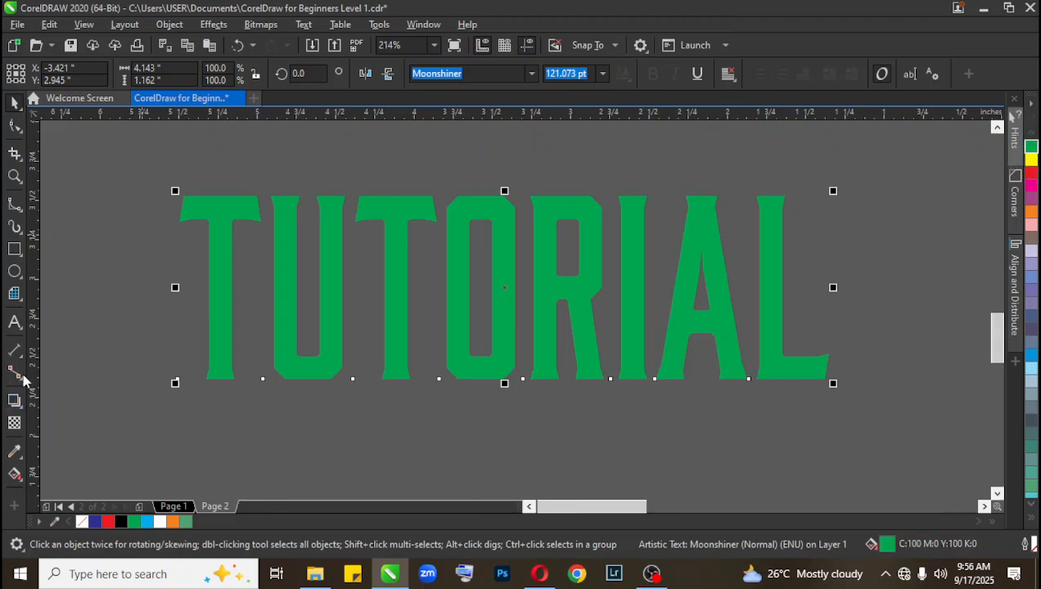
Try to apply a contour to the TUTORIAL text and try out the Blend tool on it.
{"action": "left_click", "coordinate": [13, 401]}
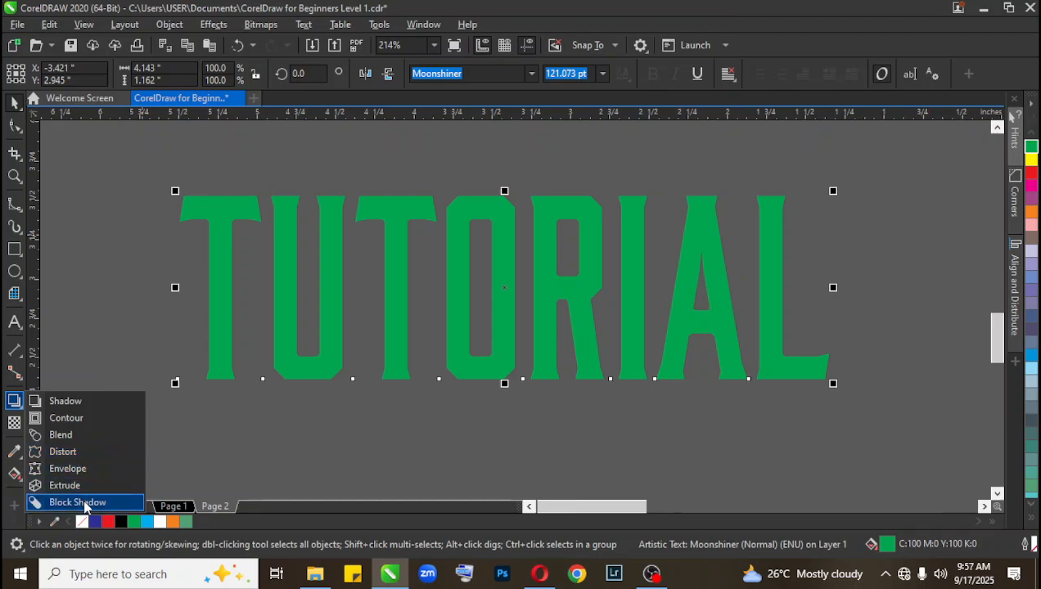
{"action": "left_click", "coordinate": [92, 419]}
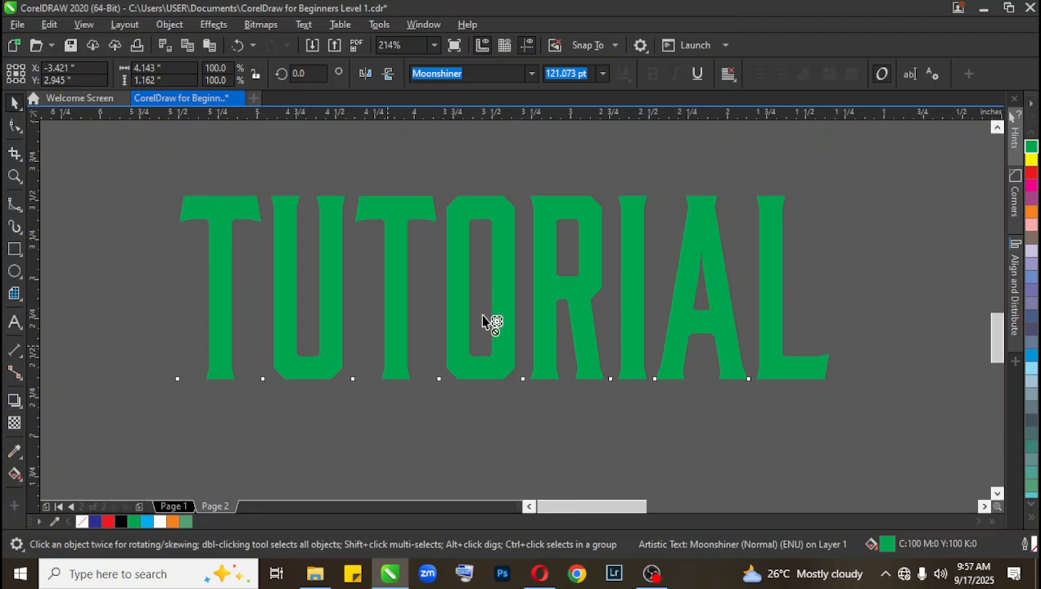
{"action": "left_click_drag", "start_coordinate": [490, 202], "coordinate": [474, 354]}
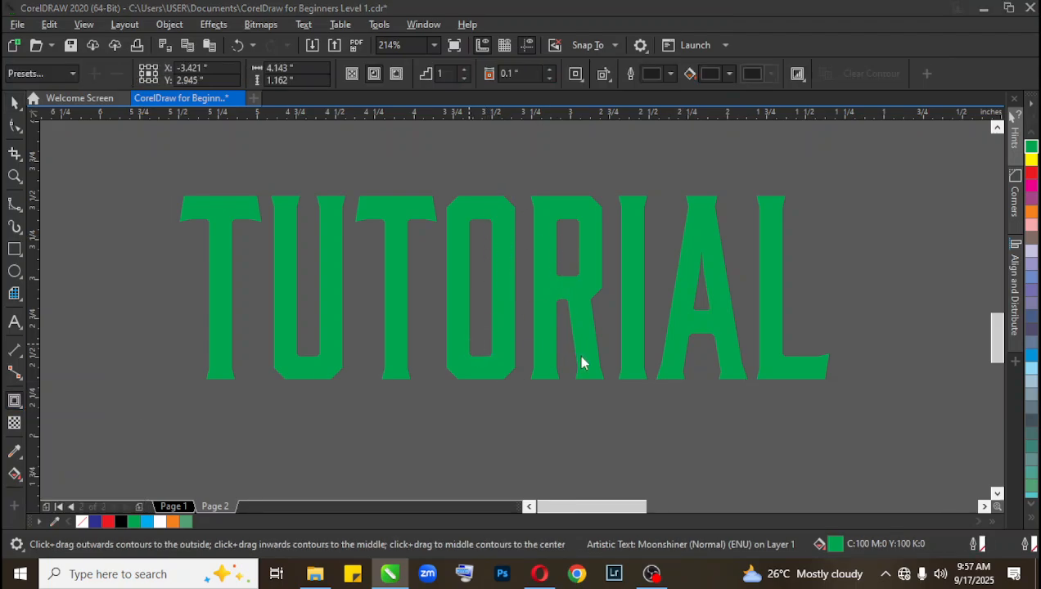
{"action": "left_click", "coordinate": [560, 324]}
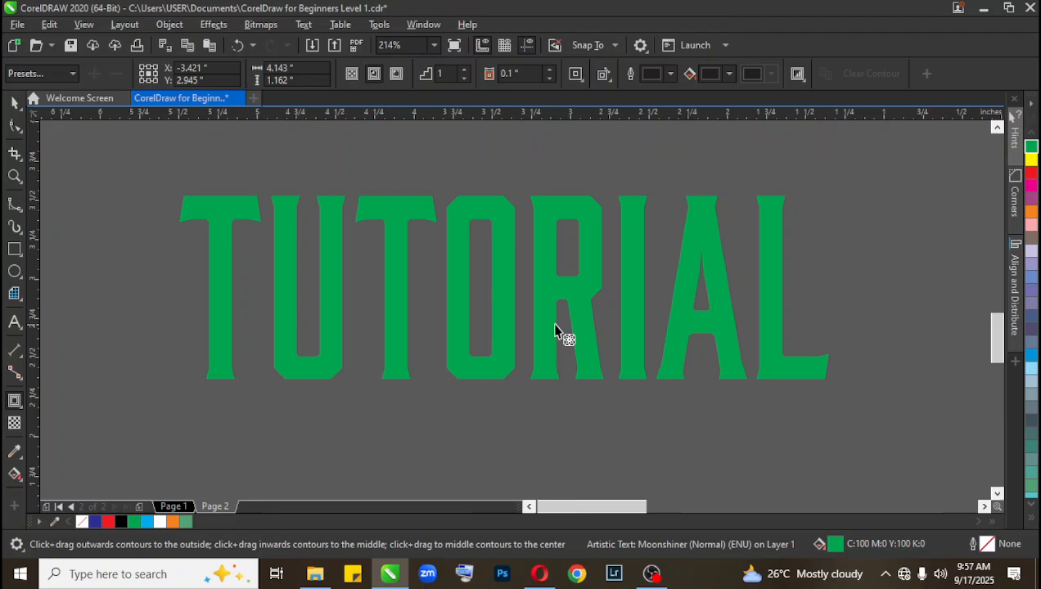
{"action": "left_click", "coordinate": [14, 402]}
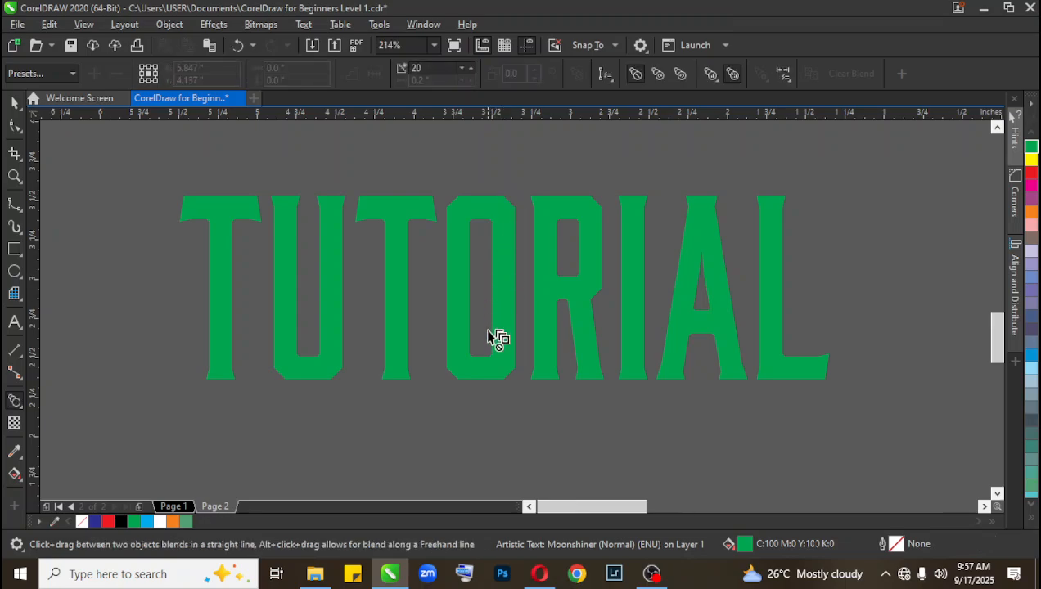
{"action": "left_click", "coordinate": [500, 250]}
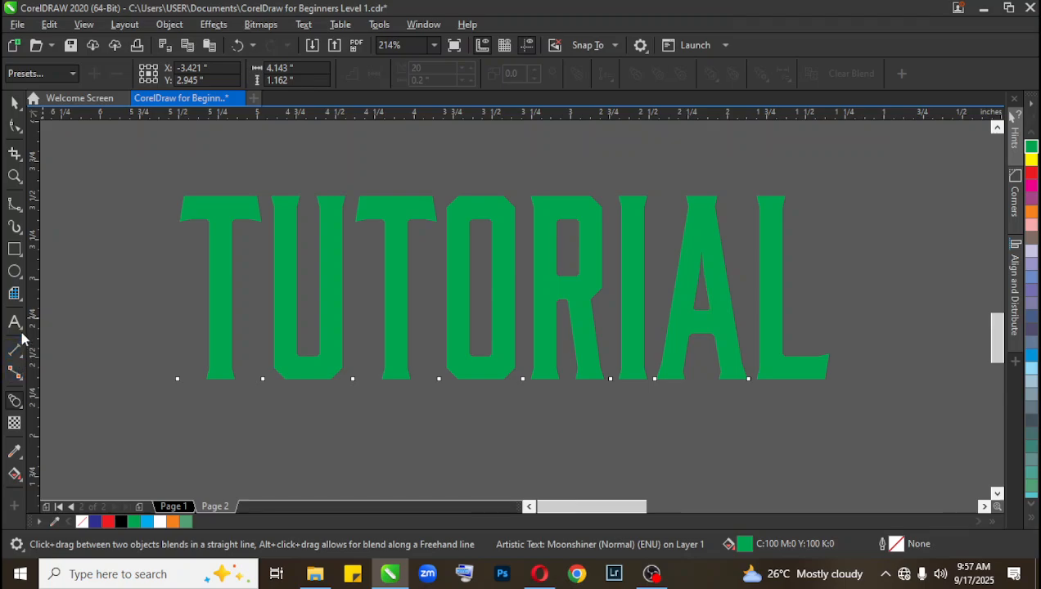
Apply an envelope to the TUTORIAL text, bulging the middle of its lower edge downwards and of its upper edge upwards.
{"action": "left_click", "coordinate": [22, 408]}
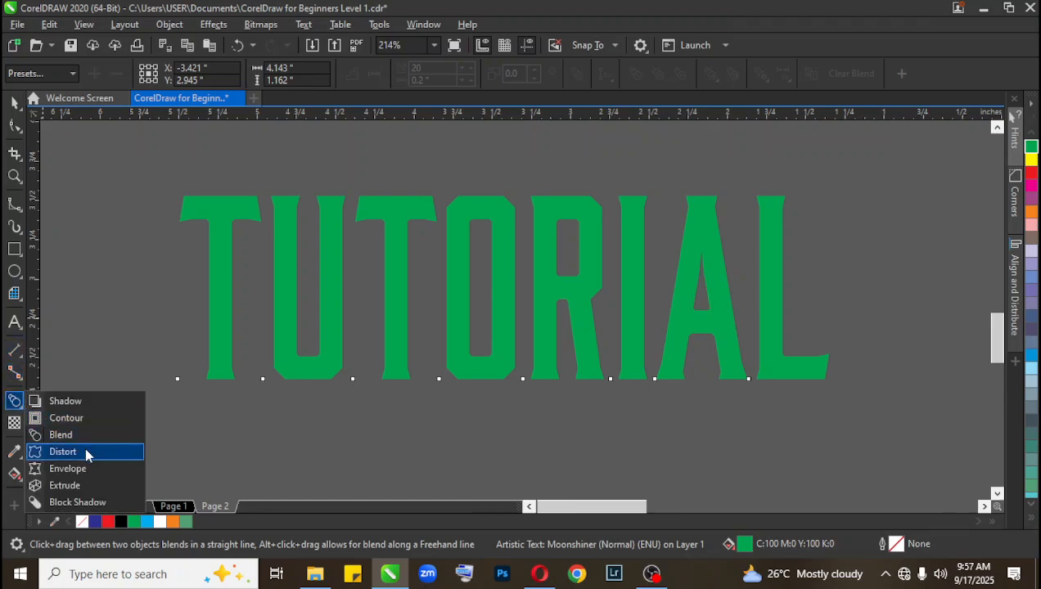
{"action": "left_click", "coordinate": [86, 469]}
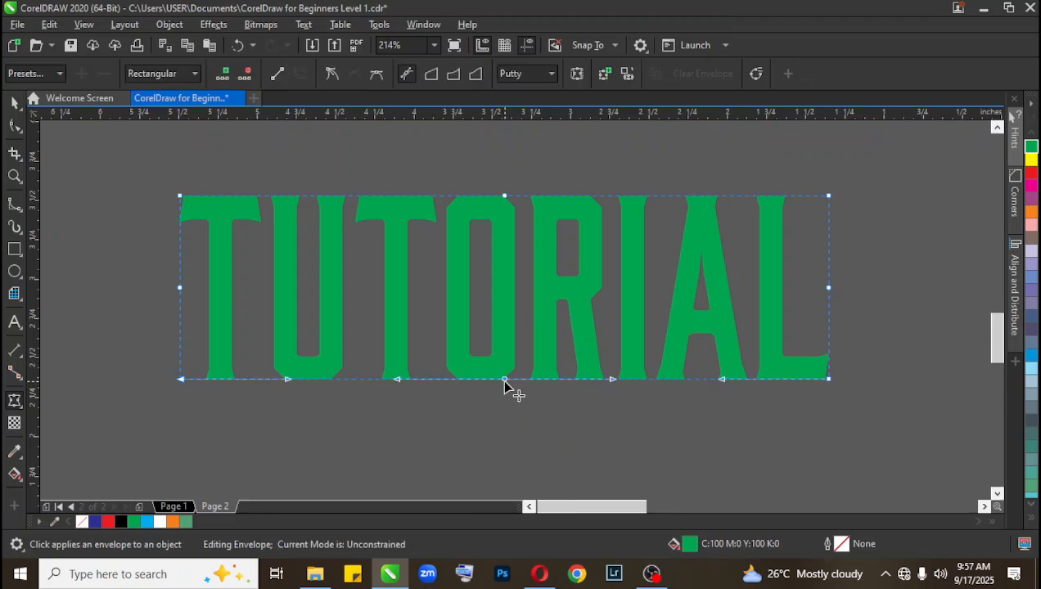
{"action": "left_click_drag", "start_coordinate": [504, 379], "coordinate": [502, 402]}
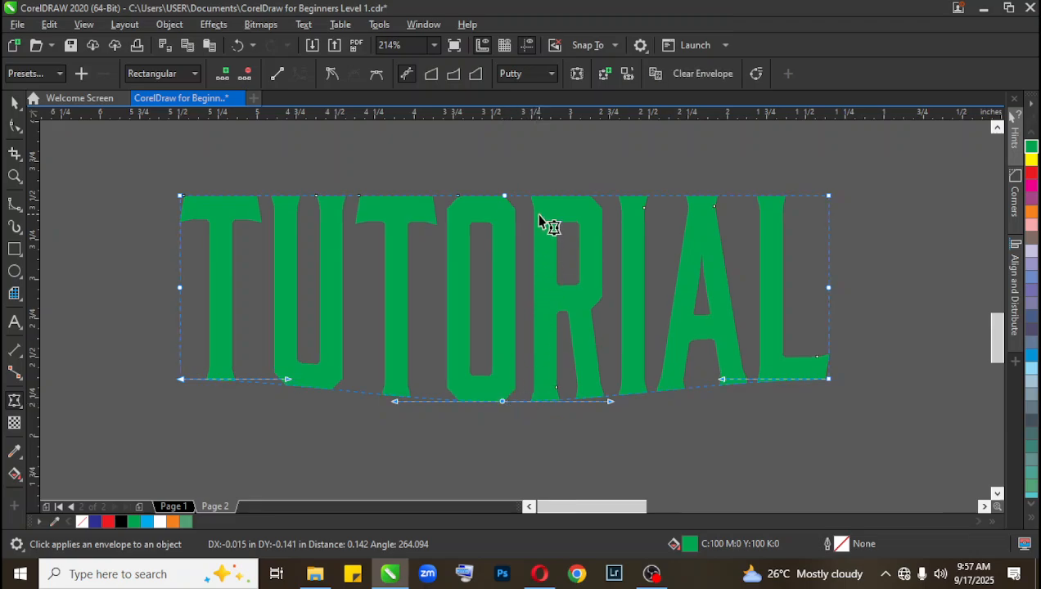
{"action": "left_click_drag", "start_coordinate": [503, 195], "coordinate": [509, 170]}
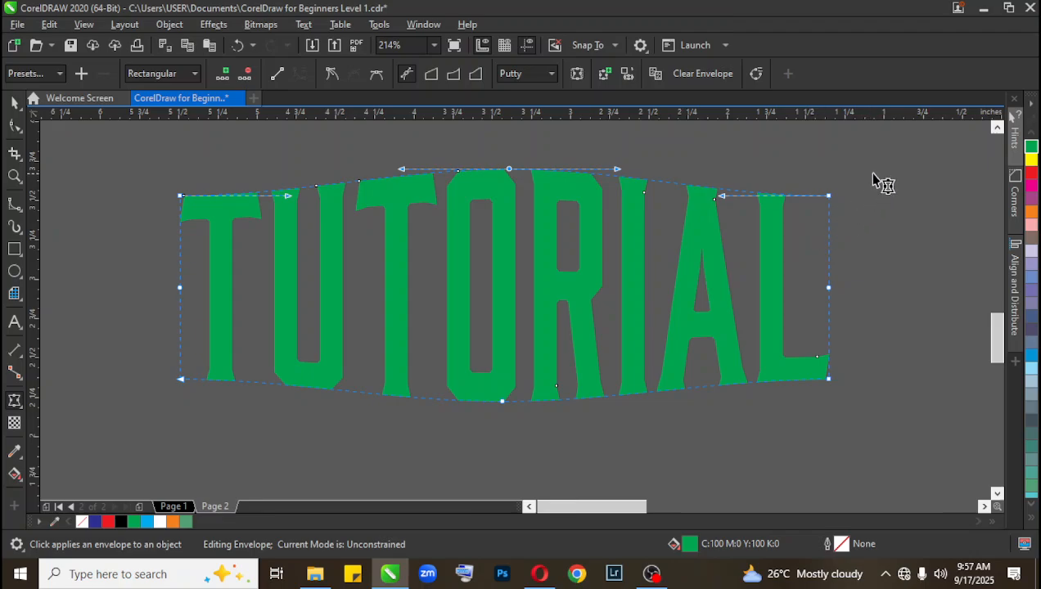
Reshape the envelope's corners: pull the right ones outwards, raise both left ones, and lower the upper right one by about 0.2 inches.
{"action": "left_click_drag", "start_coordinate": [872, 172], "coordinate": [838, 190]}
{"action": "left_click_drag", "start_coordinate": [859, 337], "coordinate": [843, 395]}
{"action": "left_click_drag", "start_coordinate": [159, 162], "coordinate": [180, 169]}
{"action": "left_click_drag", "start_coordinate": [145, 309], "coordinate": [184, 334]}
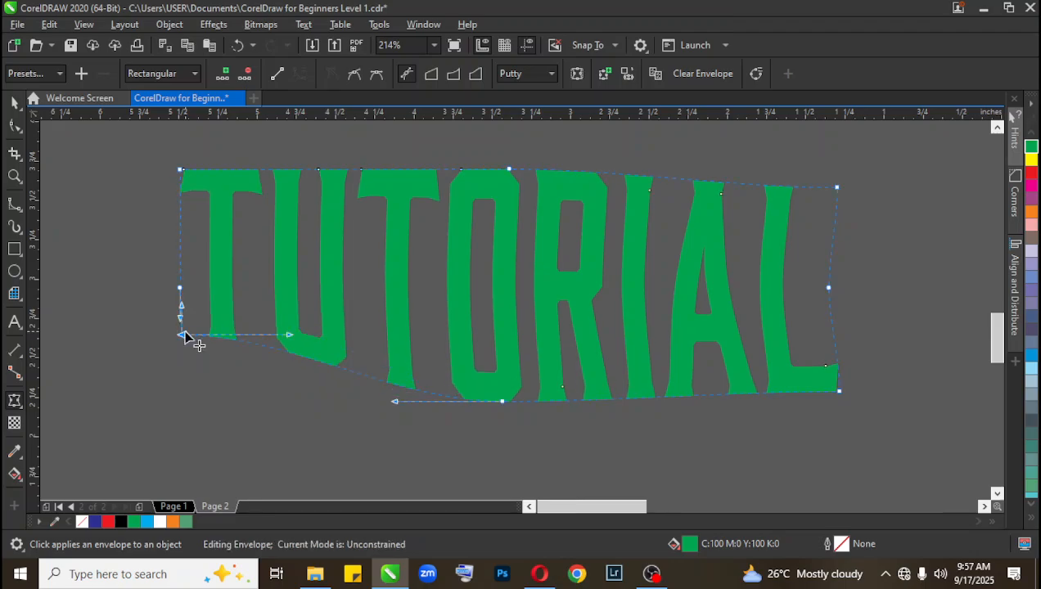
{"action": "left_click_drag", "start_coordinate": [878, 167], "coordinate": [769, 219]}
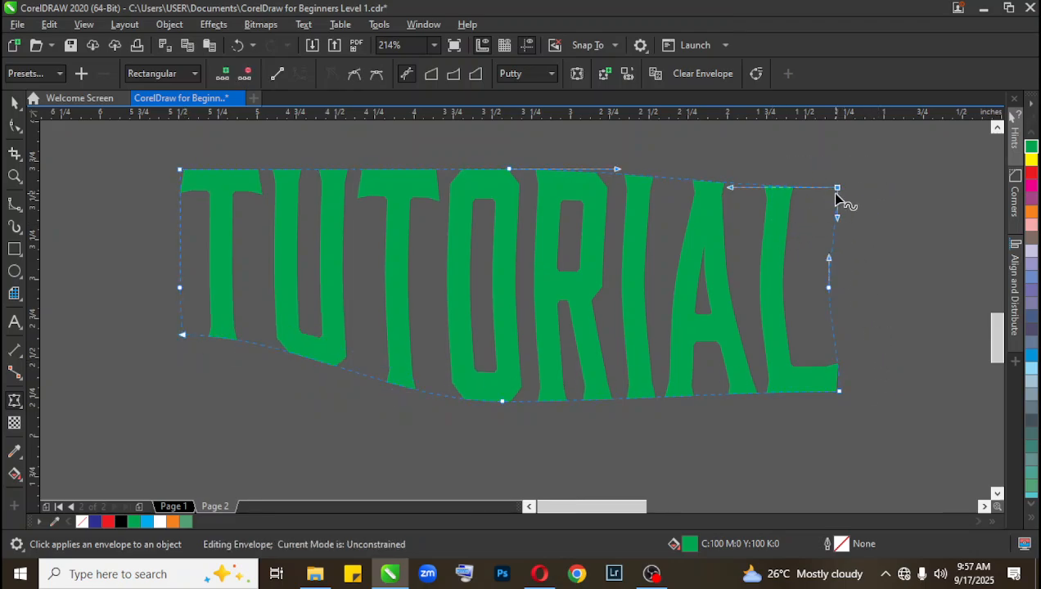
{"action": "left_click_drag", "start_coordinate": [840, 191], "coordinate": [839, 219]}
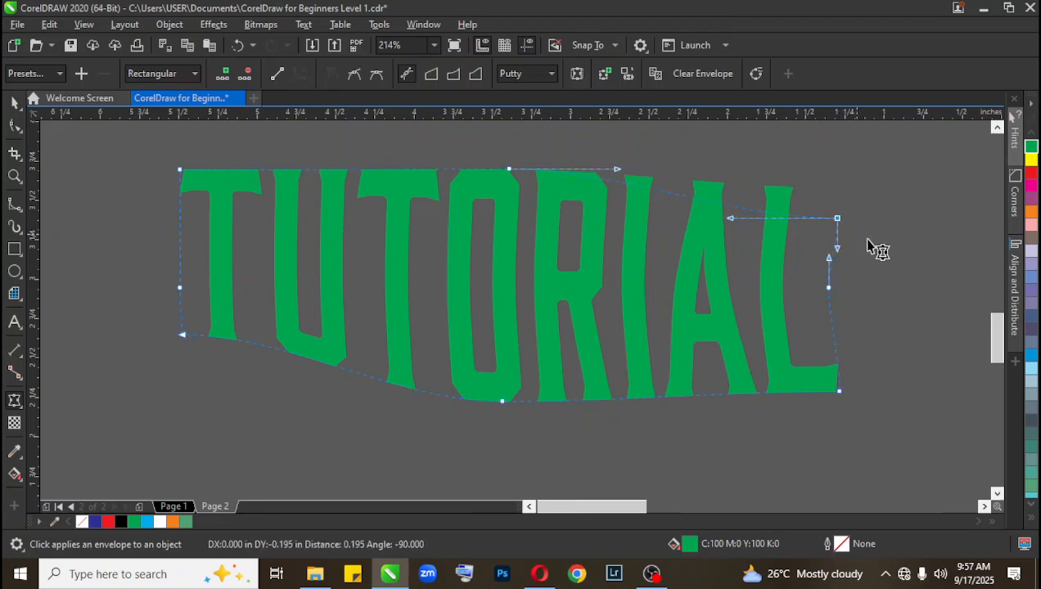
{"action": "key", "text": "space"}
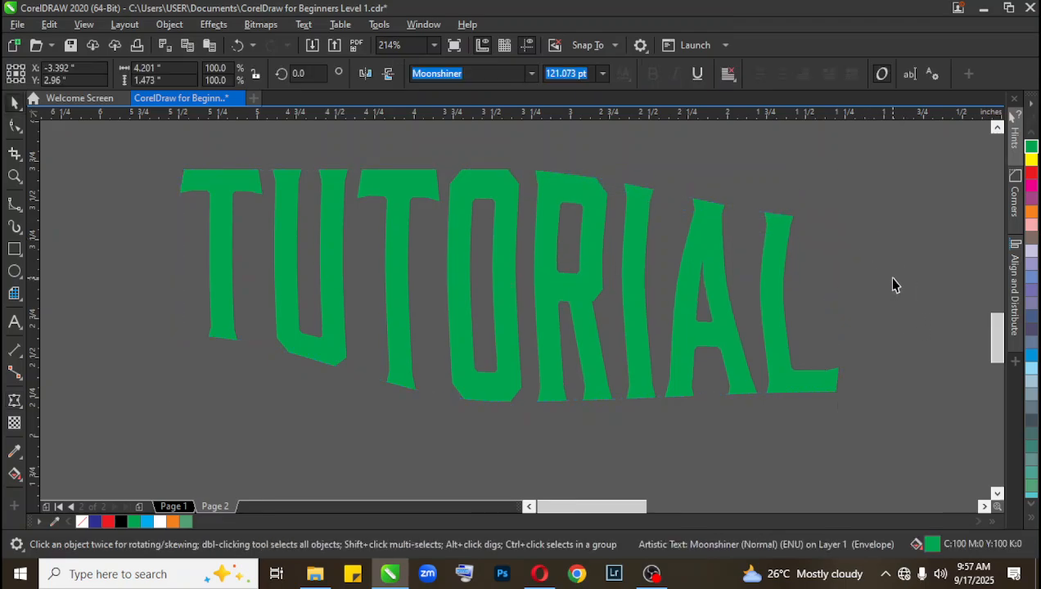
Undo the envelope reshaping and the envelope itself on the TUTORIAL text.
{"action": "key", "text": "F3"}
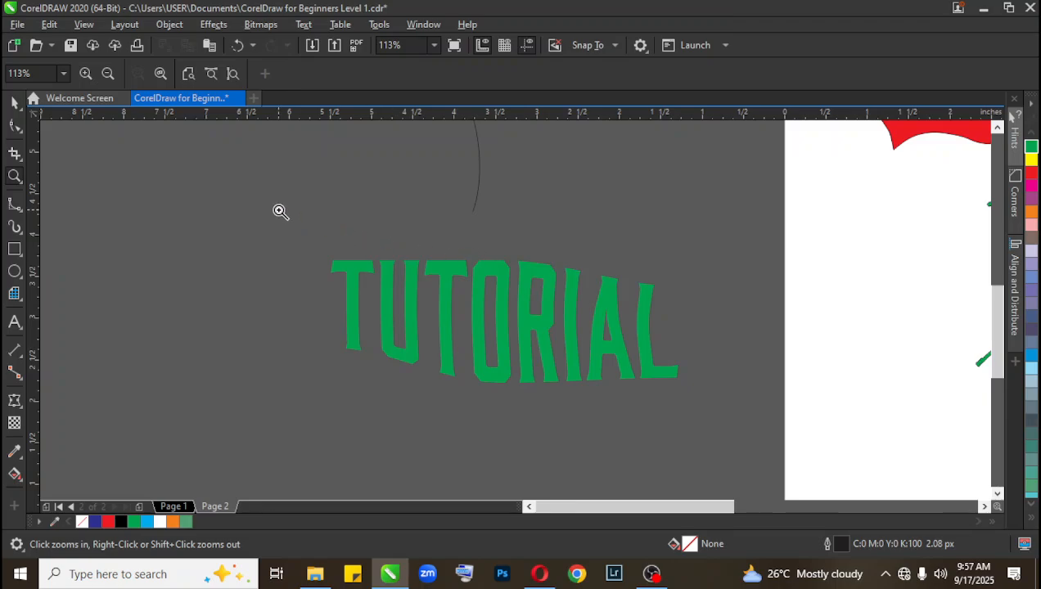
{"action": "left_click_drag", "start_coordinate": [280, 212], "coordinate": [844, 426]}
{"action": "key", "text": "space"}
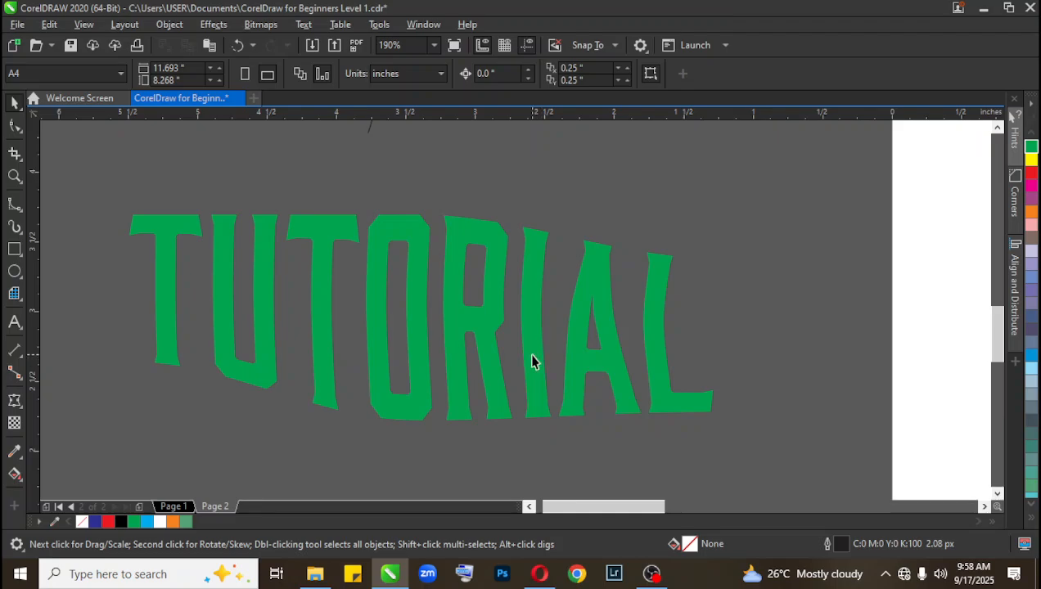
{"action": "left_click", "coordinate": [494, 336]}
{"action": "key", "text": "z"}
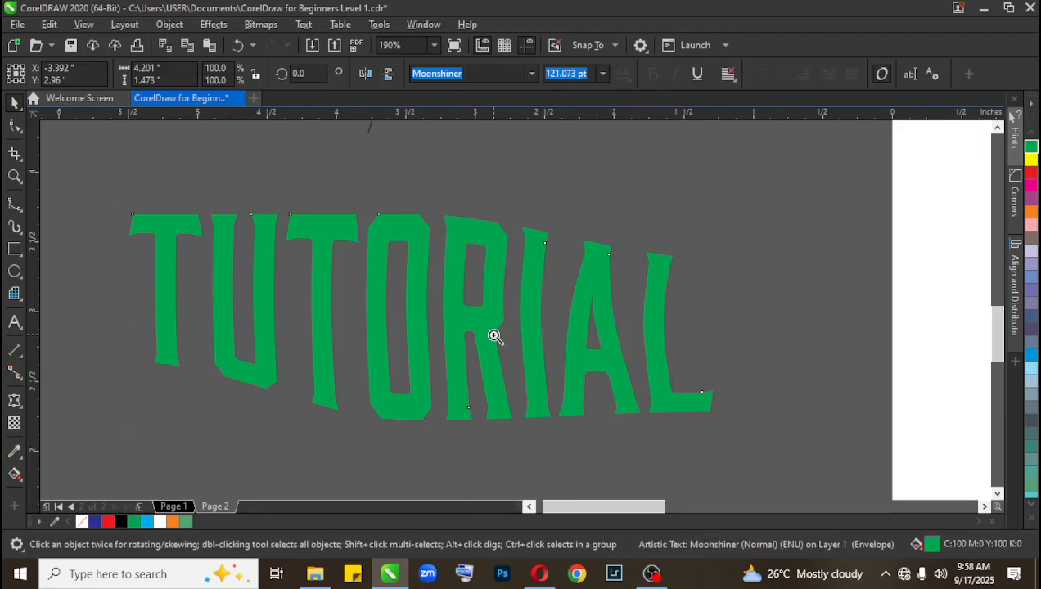
{"action": "right_click", "coordinate": [484, 334]}
{"action": "key", "text": "space"}
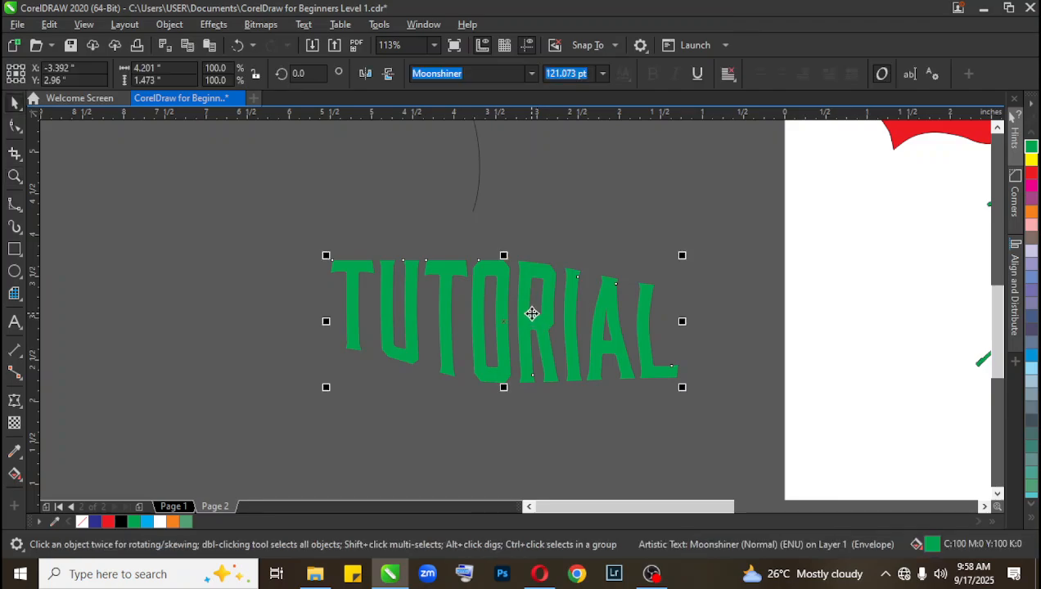
{"action": "key", "text": "ctrl+z"}
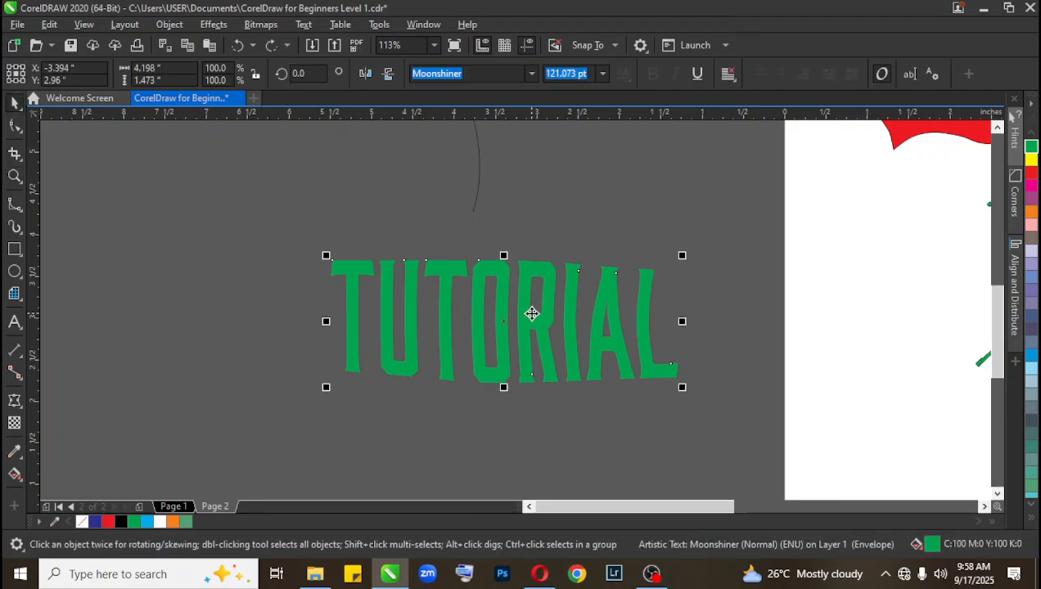
{"action": "key", "text": "ctrl+z"}
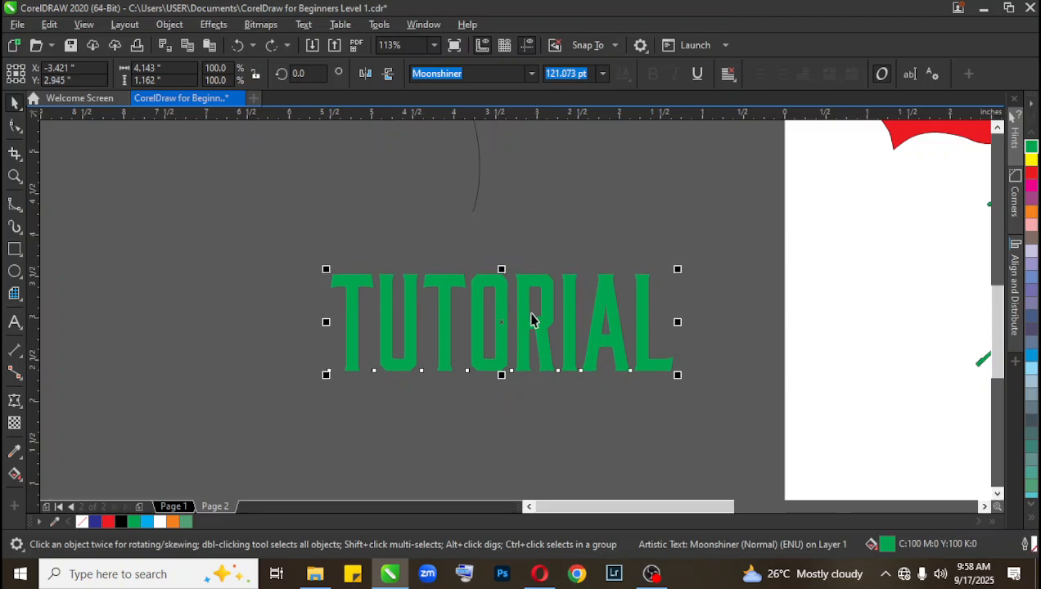
Extrude the TUTORIAL text with the vanishing point at about -0.197, -0.044 inches, and try extrusion depths of 1 and 6.
{"action": "key", "text": "z"}
{"action": "left_click_drag", "start_coordinate": [320, 234], "coordinate": [689, 408]}
{"action": "key", "text": "space"}
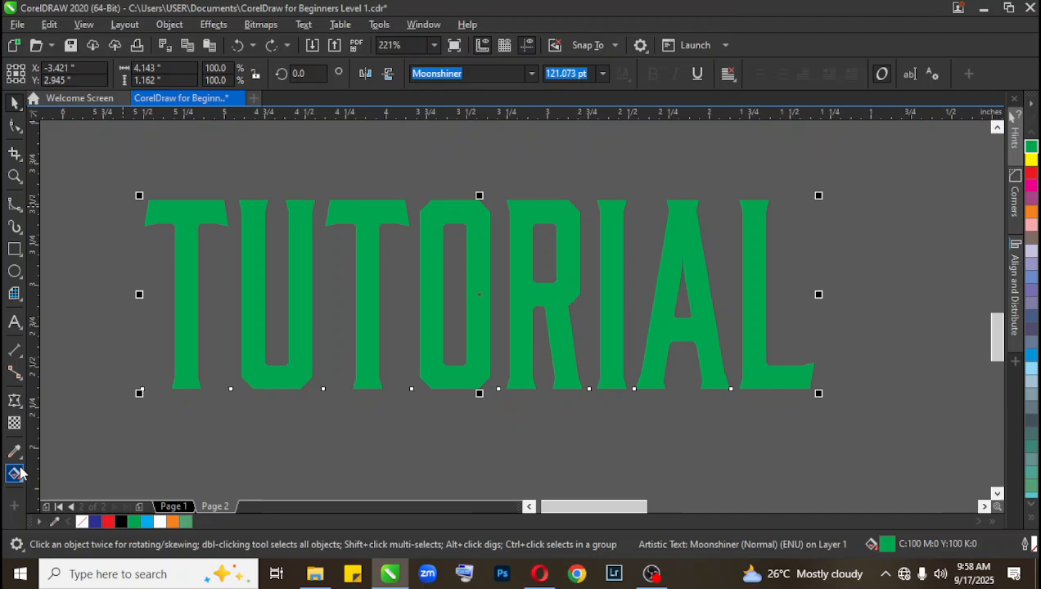
{"action": "left_click", "coordinate": [15, 408]}
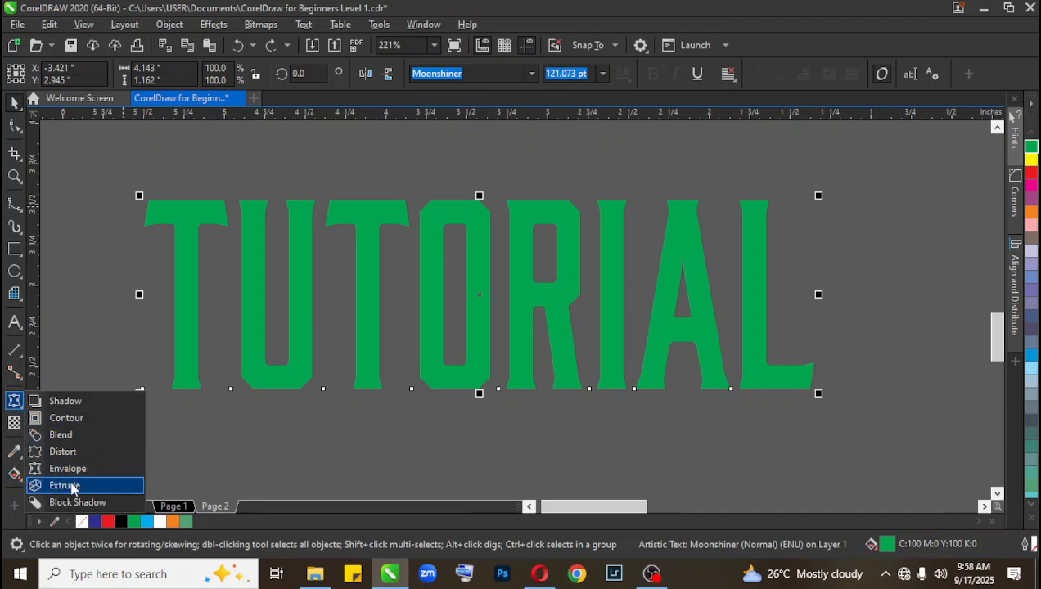
{"action": "left_click", "coordinate": [72, 483]}
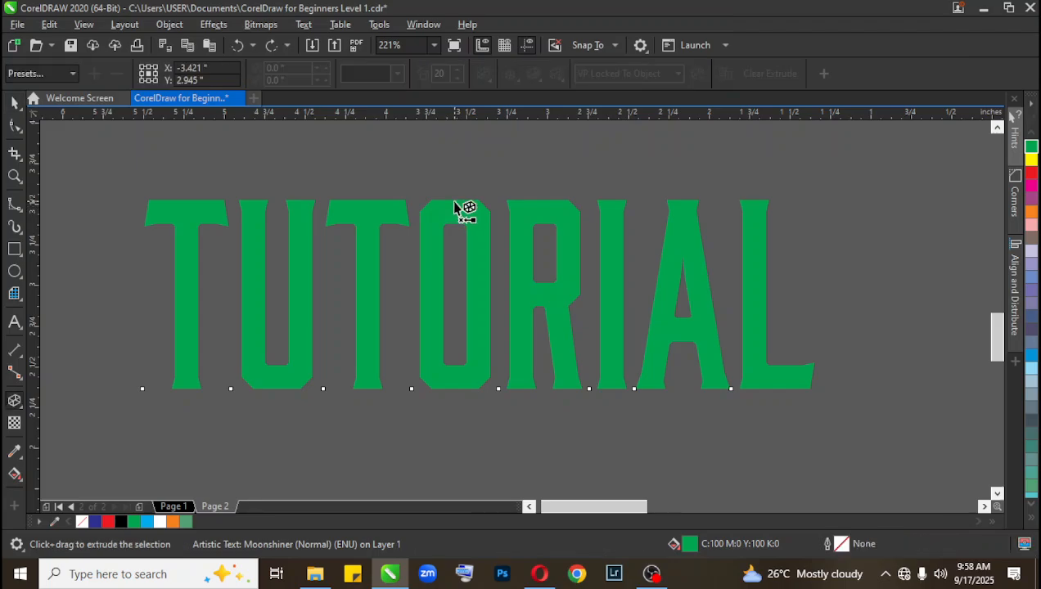
{"action": "left_click_drag", "start_coordinate": [455, 206], "coordinate": [448, 301]}
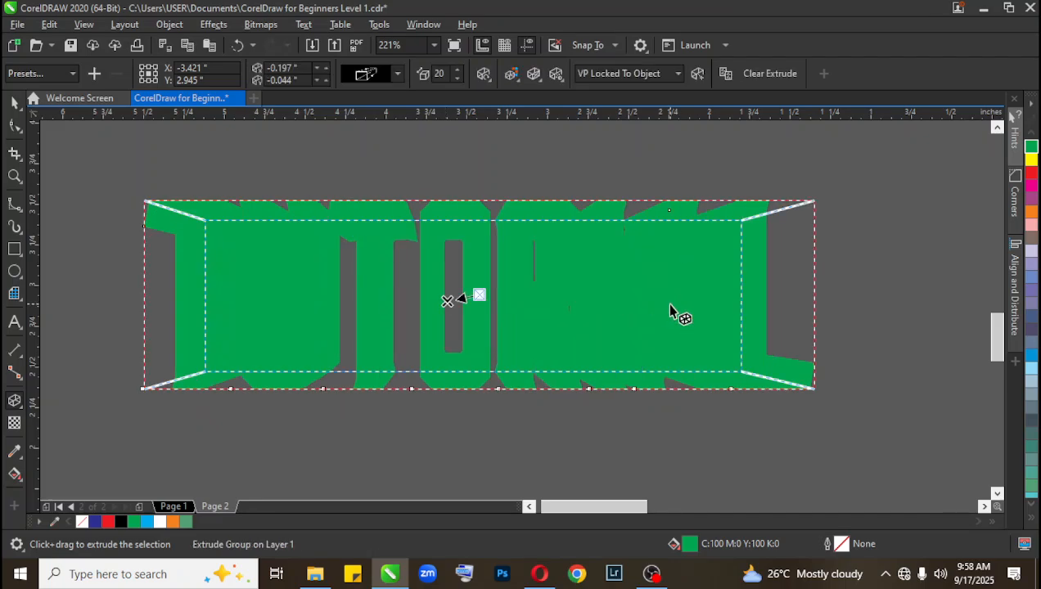
{"action": "left_click", "coordinate": [457, 78]}
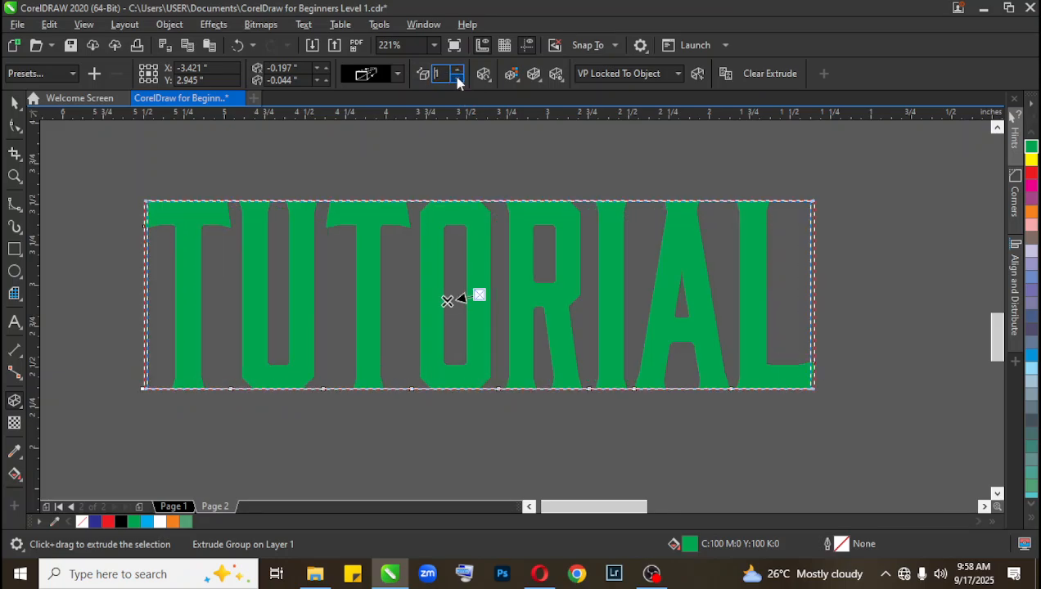
{"action": "left_click", "coordinate": [456, 70]}
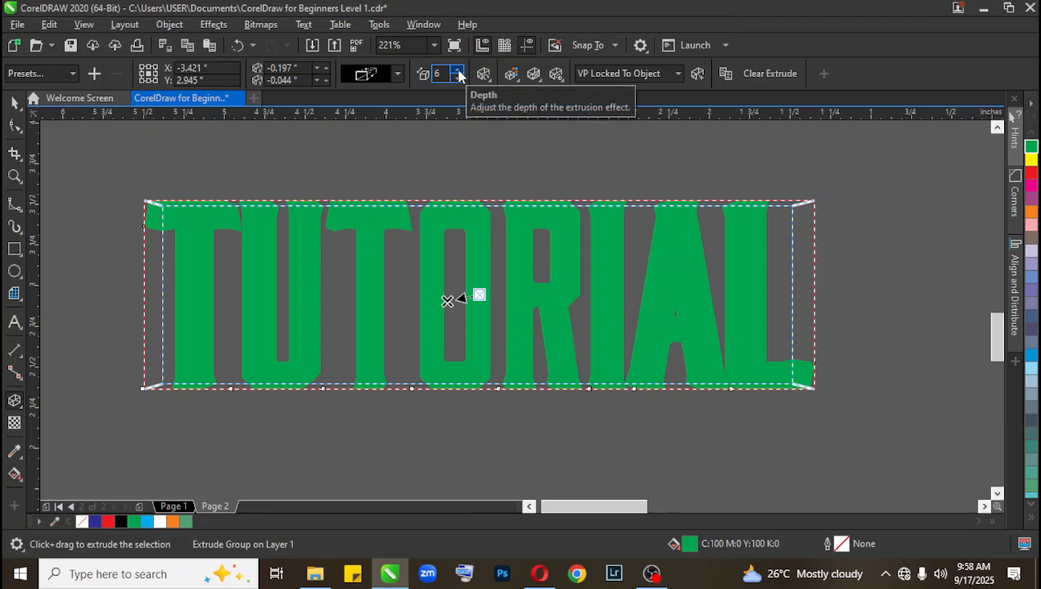
{"action": "key", "text": "space"}
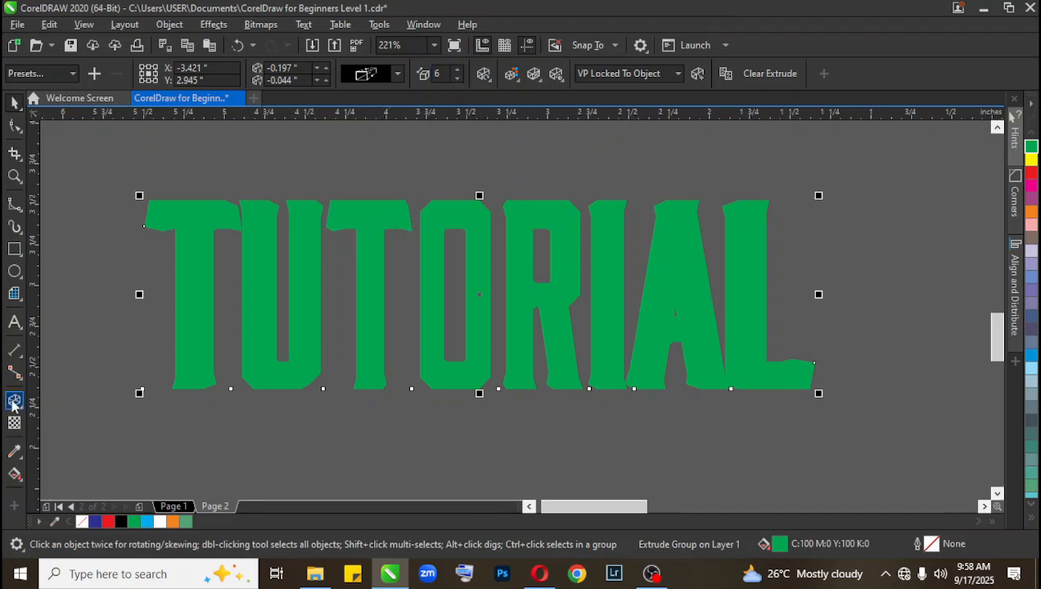
Look through the extrusion's type, rotation, color and bevel options, and undo the last depth change.
{"action": "left_click", "coordinate": [397, 73]}
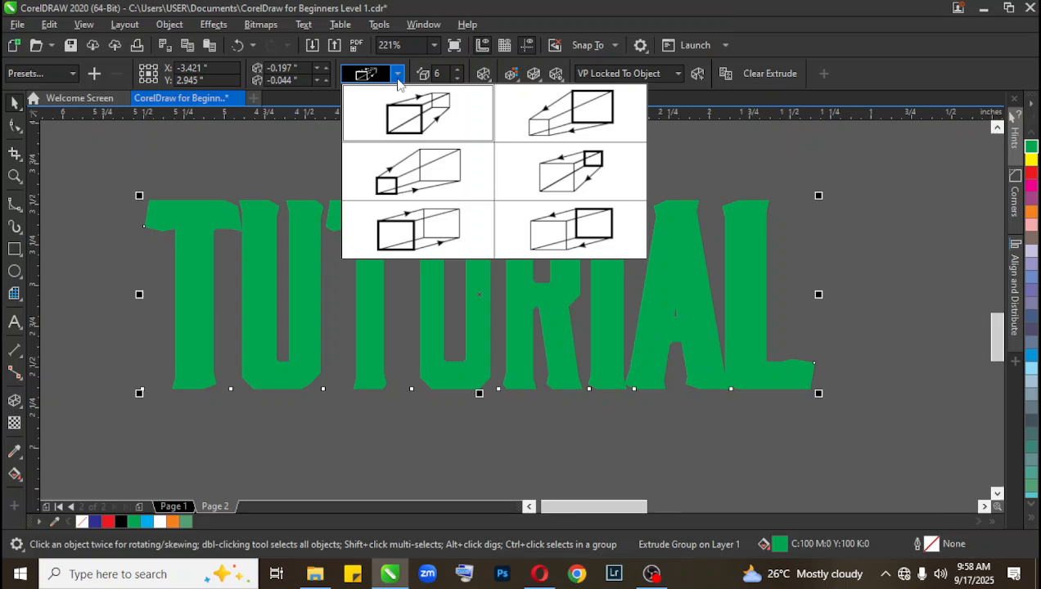
{"action": "left_click", "coordinate": [397, 77]}
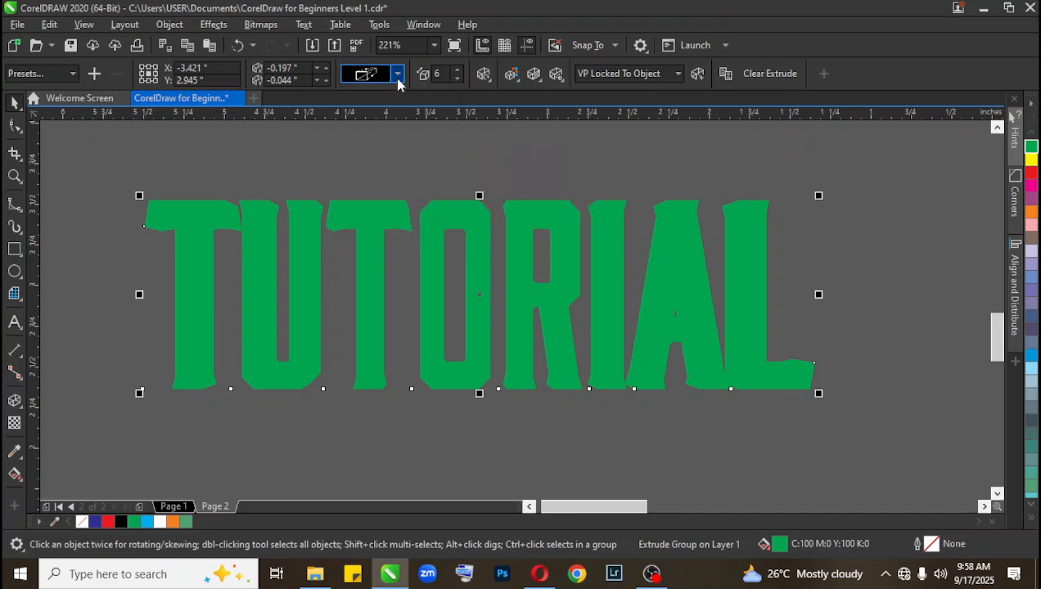
{"action": "left_click", "coordinate": [487, 73]}
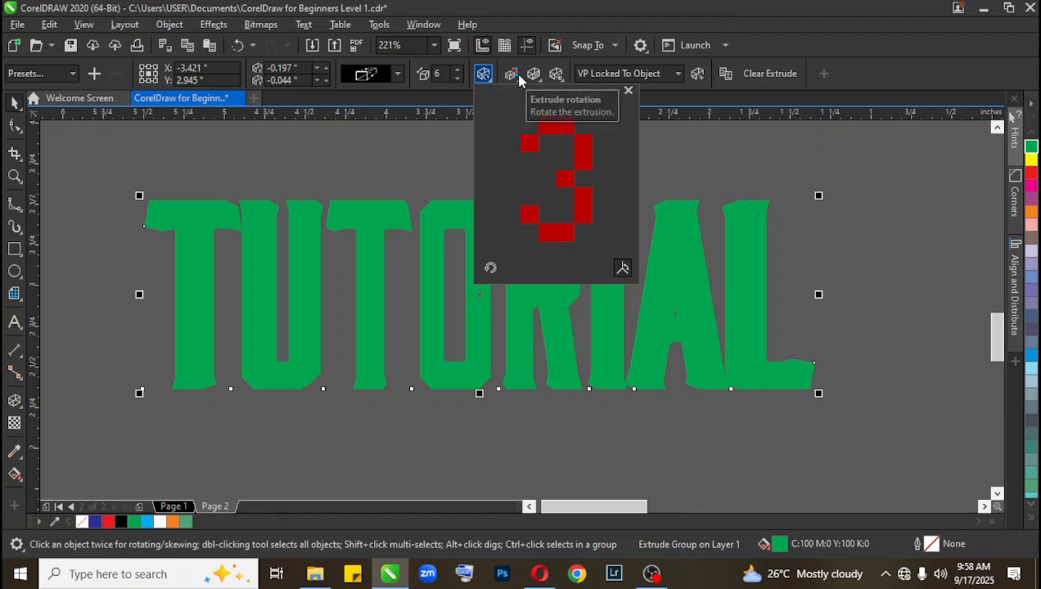
{"action": "left_click", "coordinate": [515, 75]}
{"action": "left_click", "coordinate": [514, 76]}
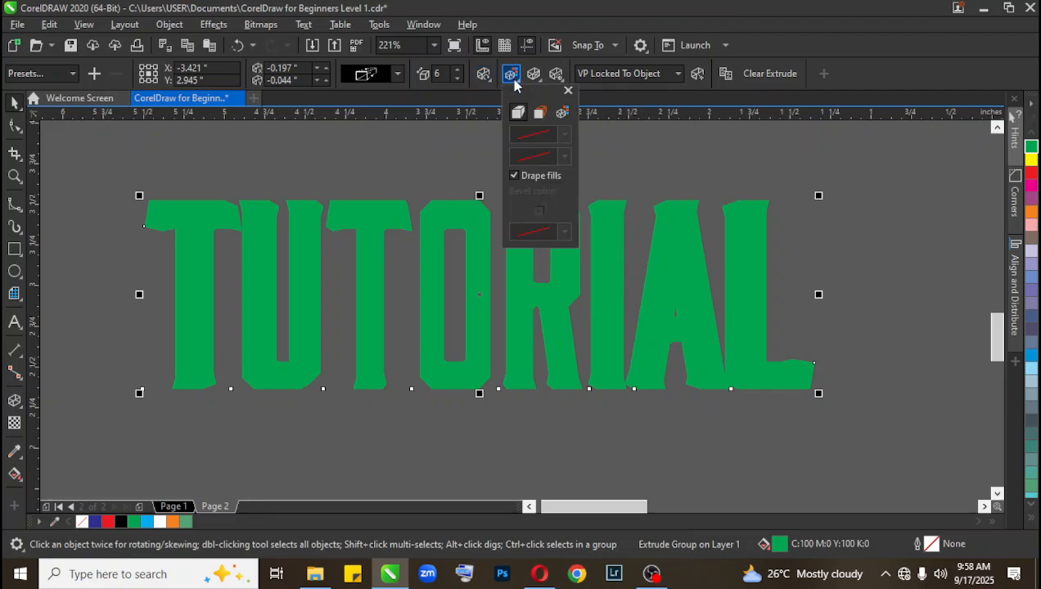
{"action": "left_click", "coordinate": [534, 73]}
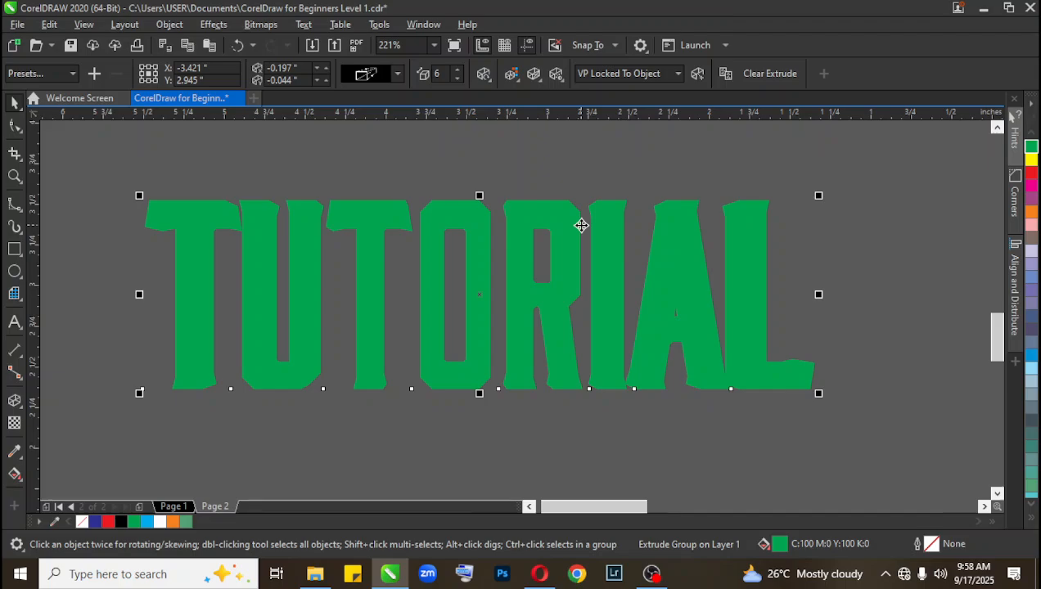
{"action": "key", "text": "ctrl+z"}
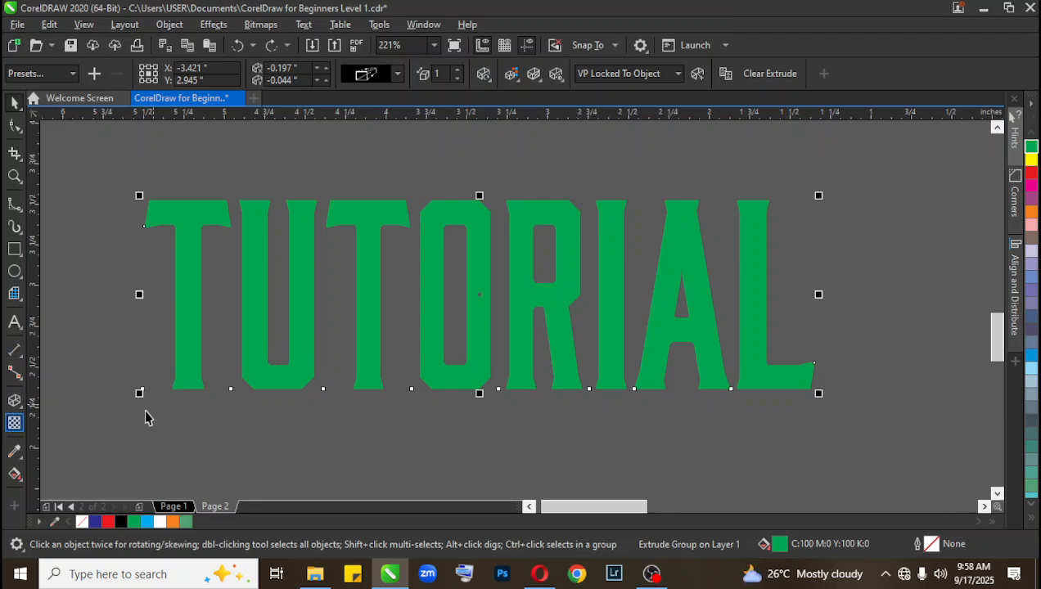
Try to add a block shadow to the whole extruded TUTORIAL group.
{"action": "left_click", "coordinate": [15, 401]}
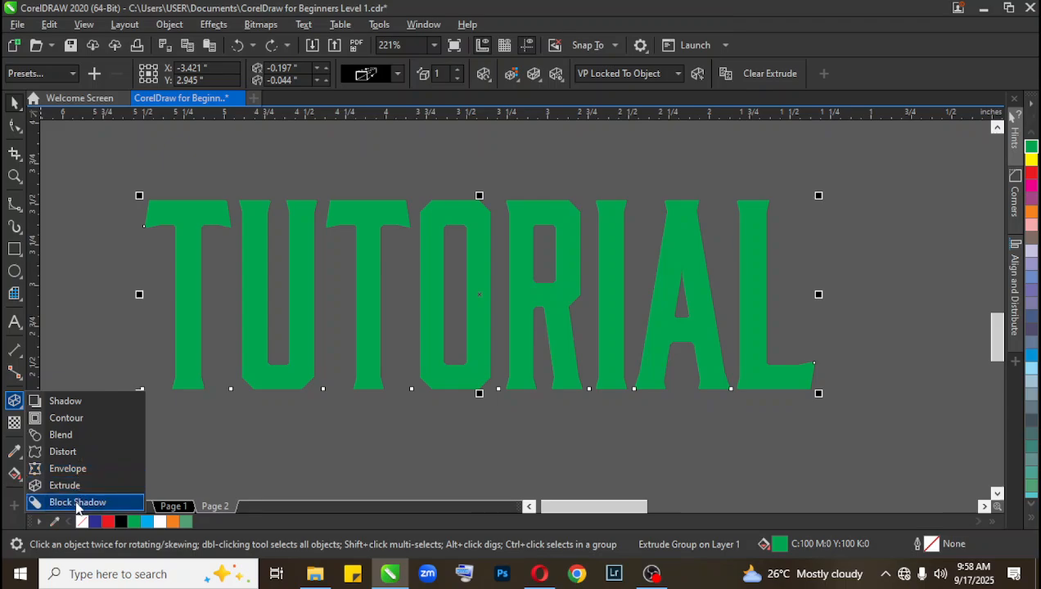
{"action": "left_click", "coordinate": [78, 499]}
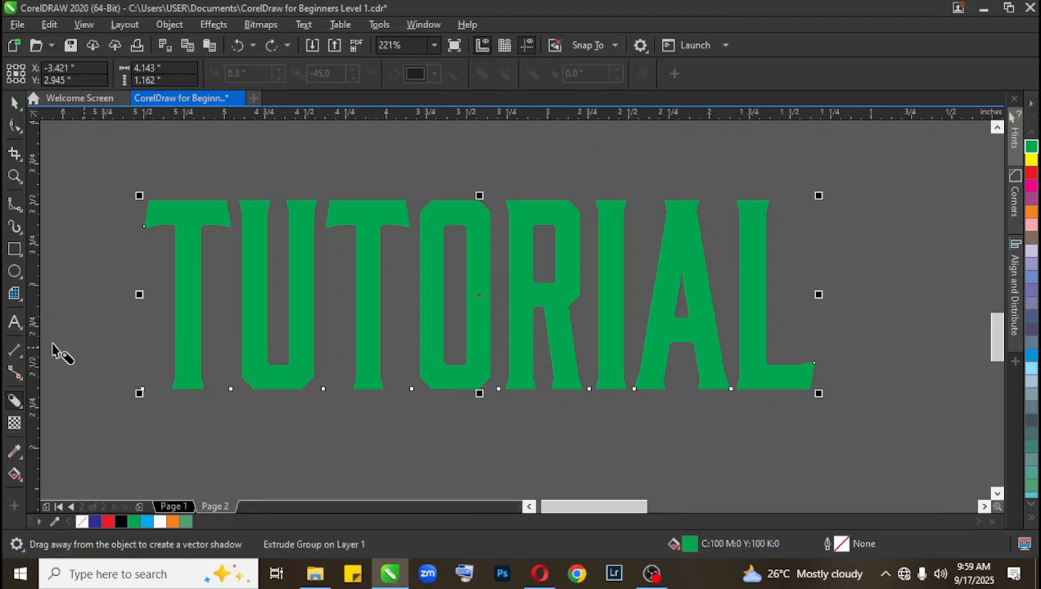
{"action": "left_click", "coordinate": [15, 371]}
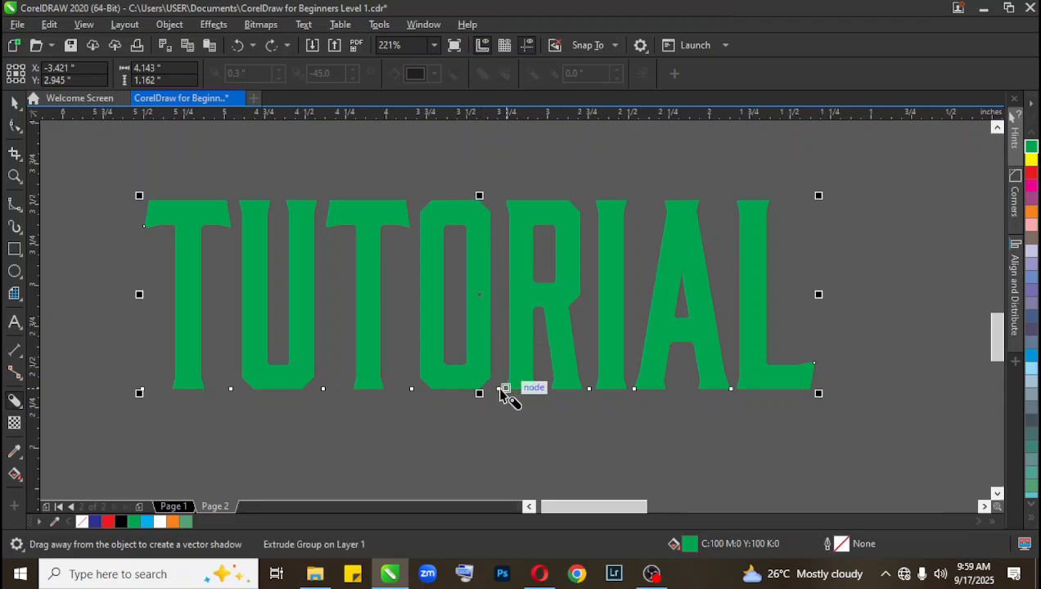
{"action": "left_click_drag", "start_coordinate": [506, 391], "coordinate": [569, 225]}
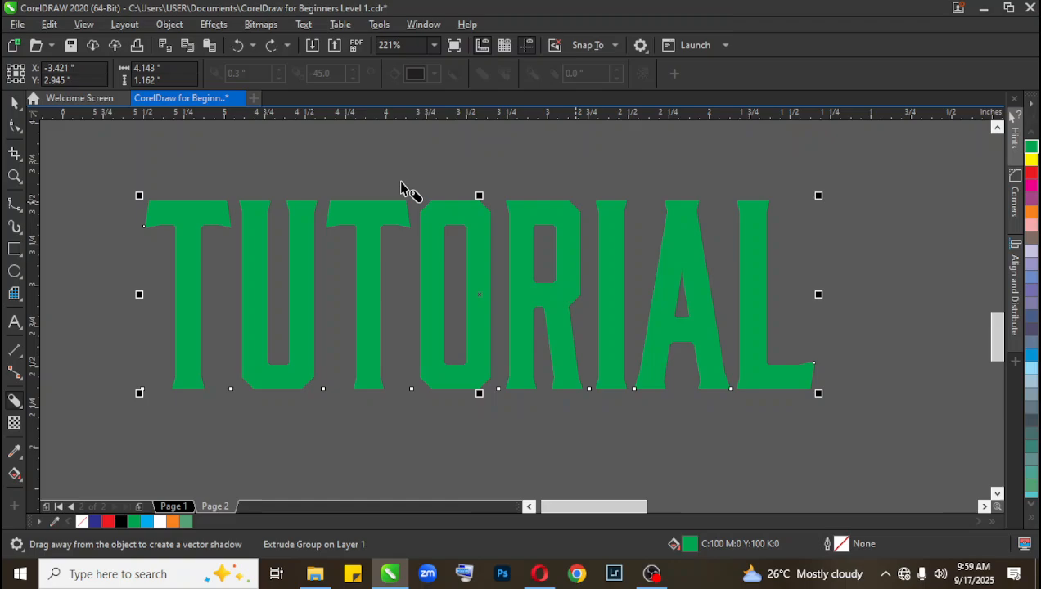
Select the control text of the extruded TUTORIAL and give it a block shadow about 0.1 inches deep at about 287 degrees.
{"action": "left_click", "coordinate": [15, 104]}
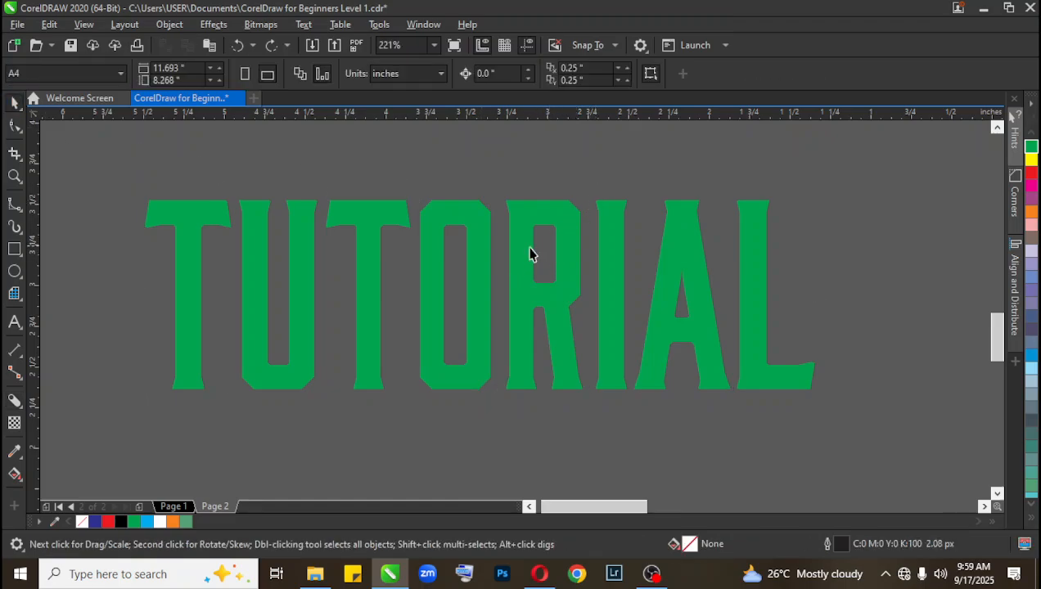
{"action": "left_click", "coordinate": [495, 227]}
{"action": "left_click", "coordinate": [14, 401]}
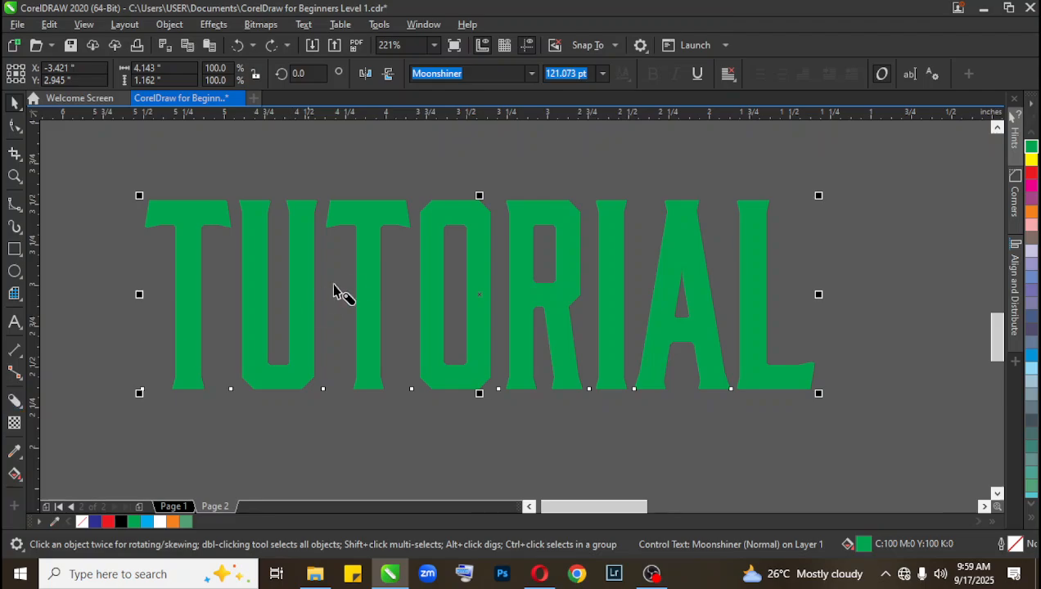
{"action": "left_click_drag", "start_coordinate": [479, 197], "coordinate": [485, 312]}
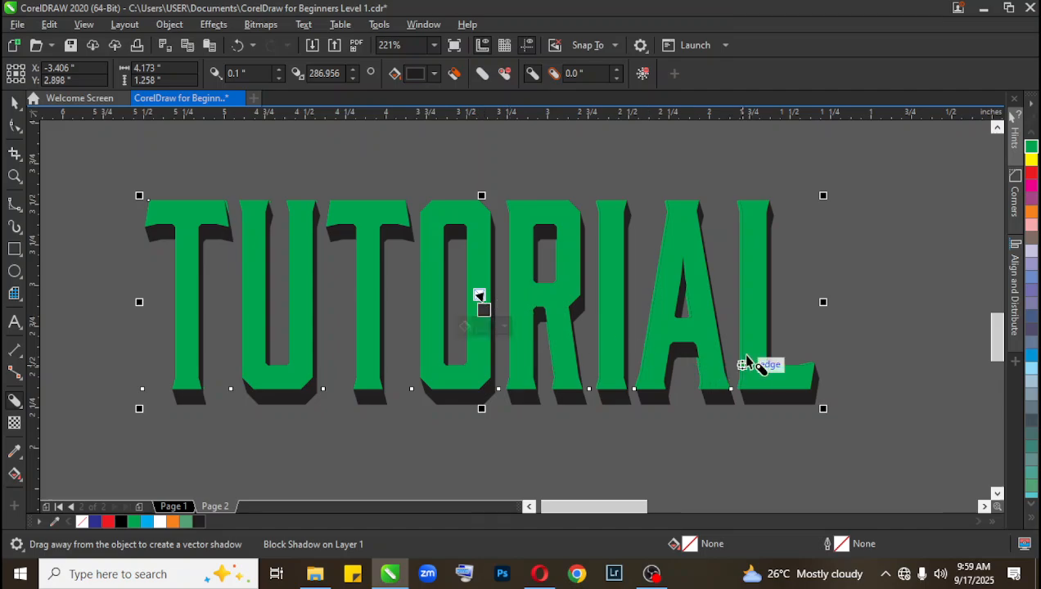
Examine the block shadow up close on the first letters and around the middle of the TUTORIAL text.
{"action": "key", "text": "z"}
{"action": "left_click_drag", "start_coordinate": [113, 172], "coordinate": [349, 302]}
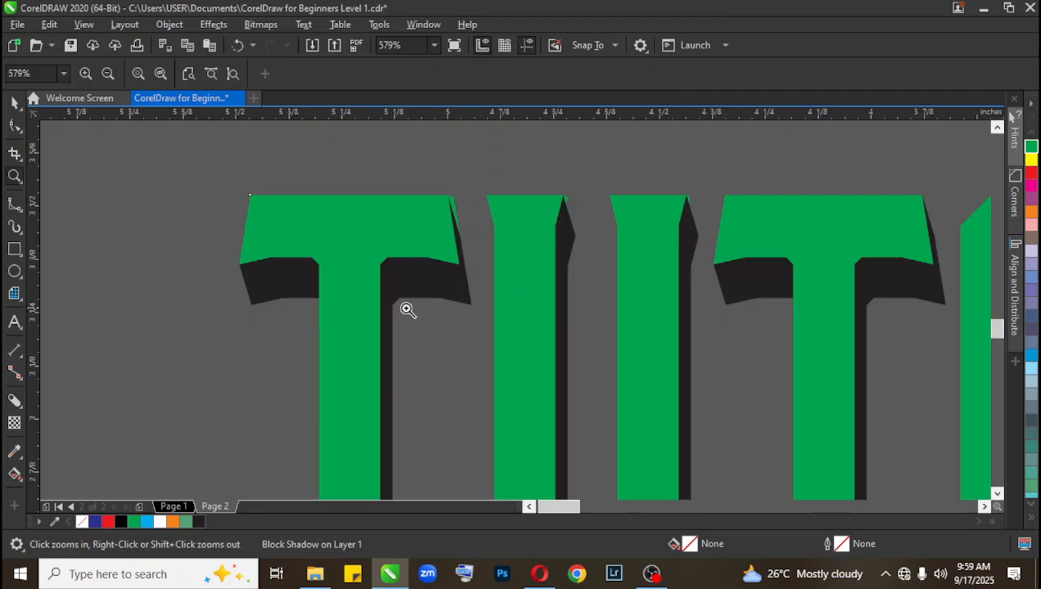
{"action": "right_click", "coordinate": [434, 312]}
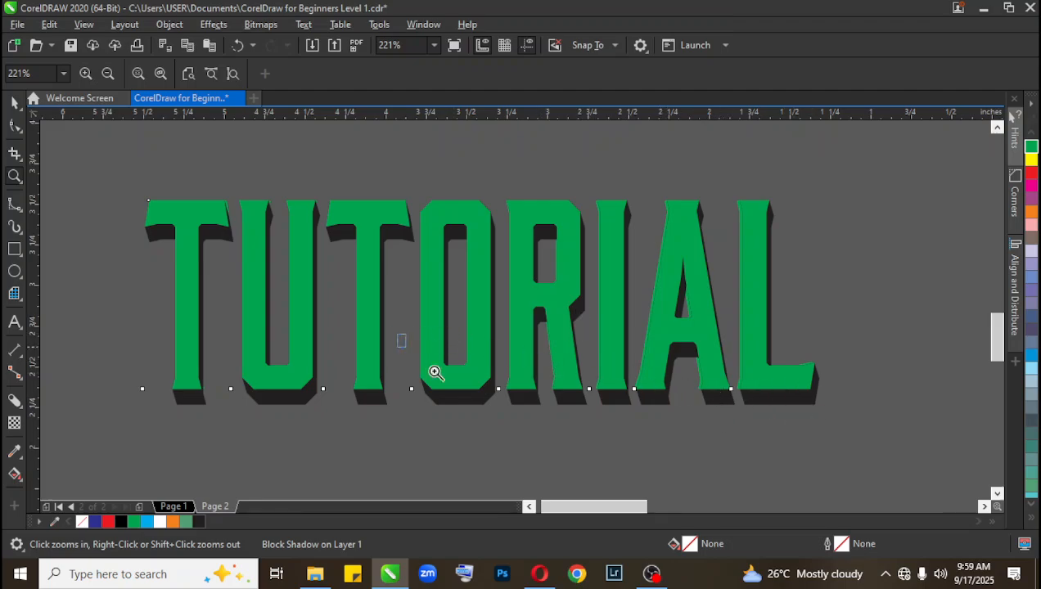
{"action": "left_click_drag", "start_coordinate": [397, 331], "coordinate": [556, 418]}
{"action": "right_click", "coordinate": [514, 355]}
{"action": "key", "text": "space"}
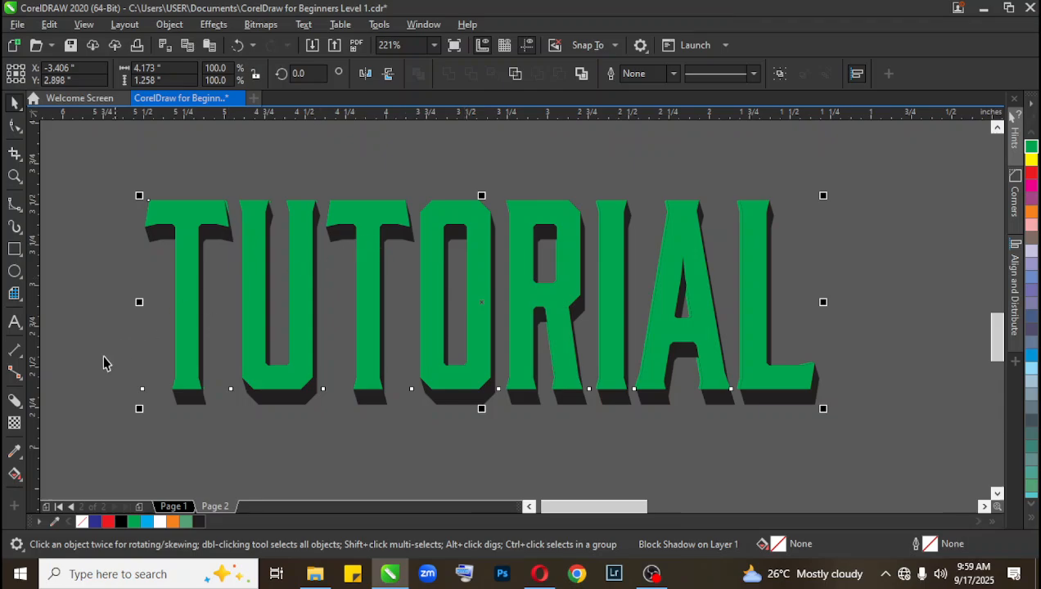
{"action": "left_click", "coordinate": [13, 403]}
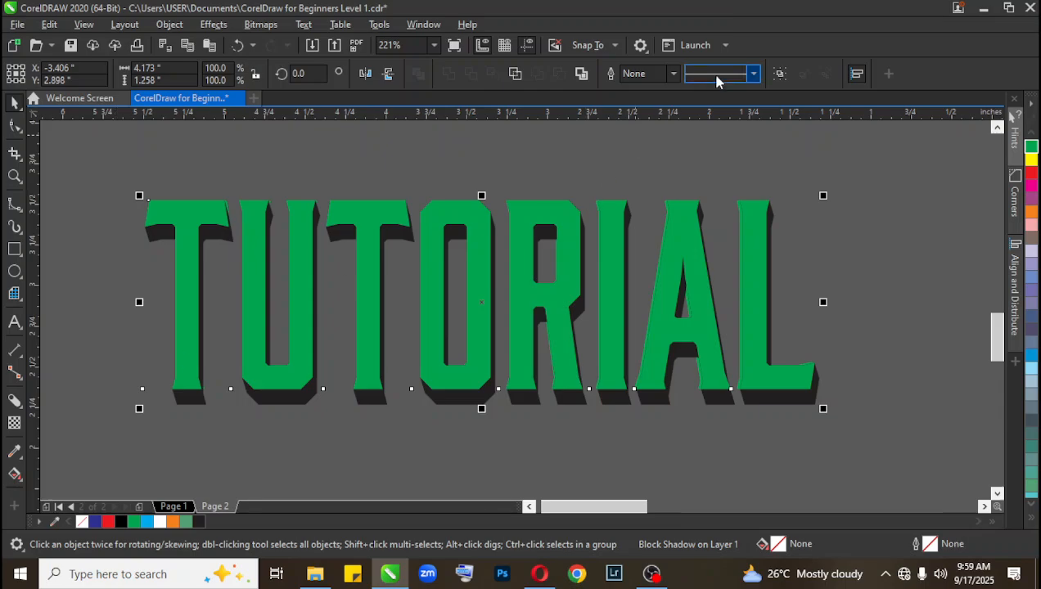
{"action": "left_click", "coordinate": [307, 445]}
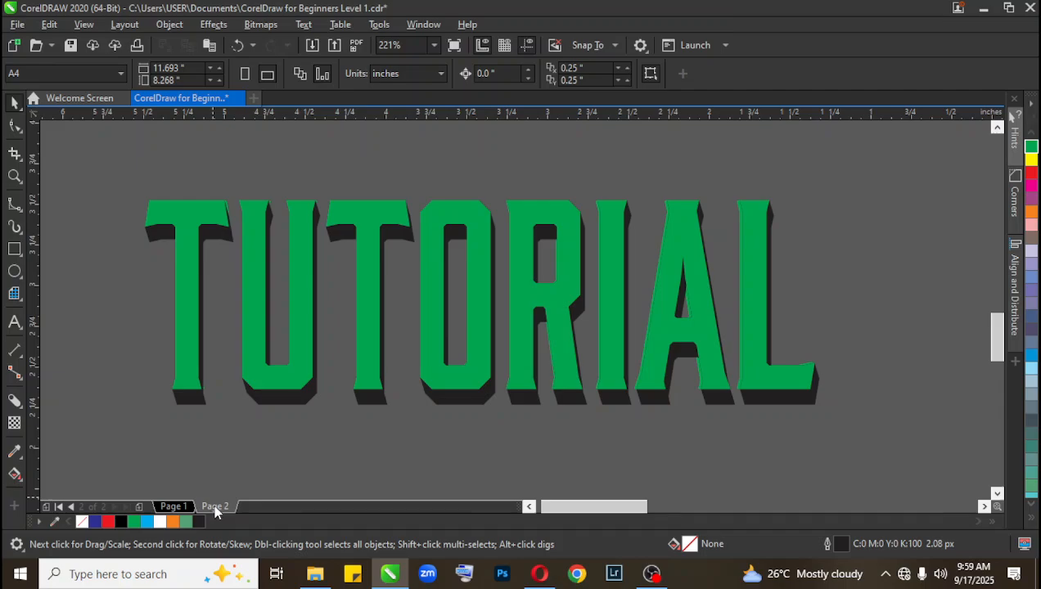
Insert a new blank page directly after Page 2.
{"action": "right_click", "coordinate": [211, 507]}
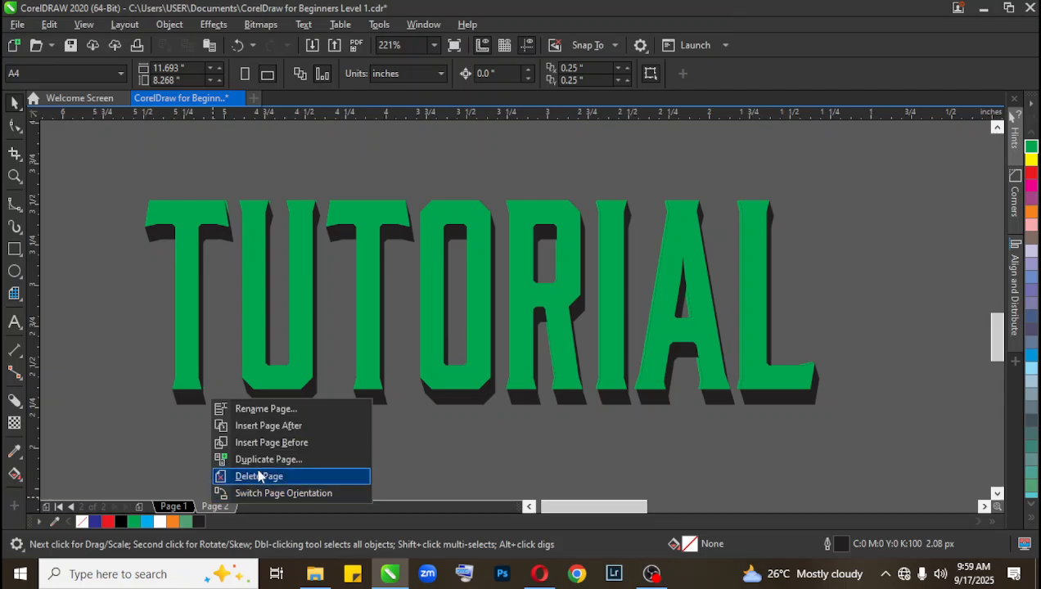
{"action": "left_click", "coordinate": [298, 429]}
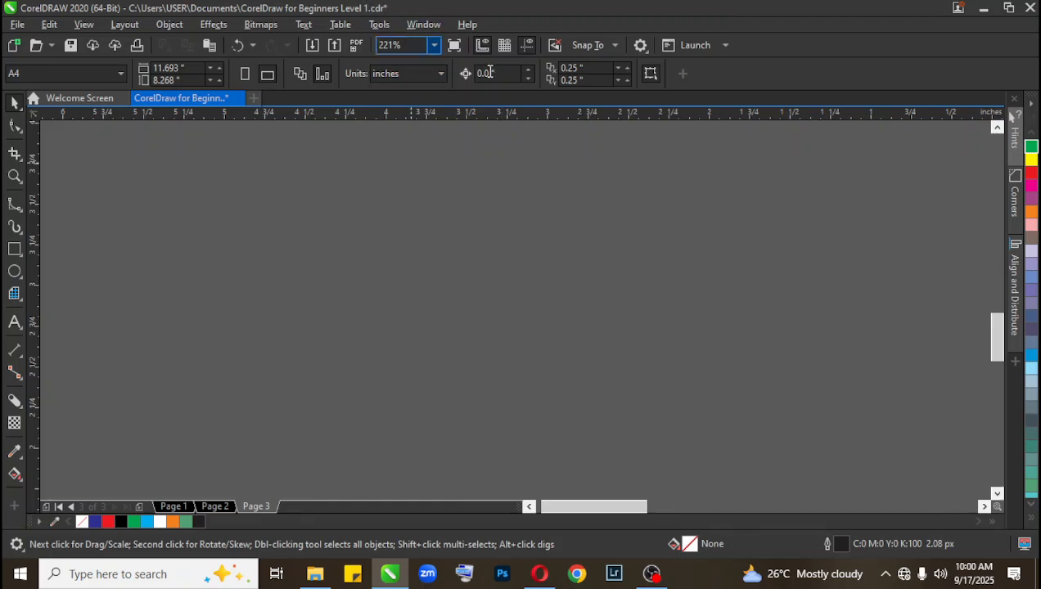
{"action": "left_click", "coordinate": [433, 51]}
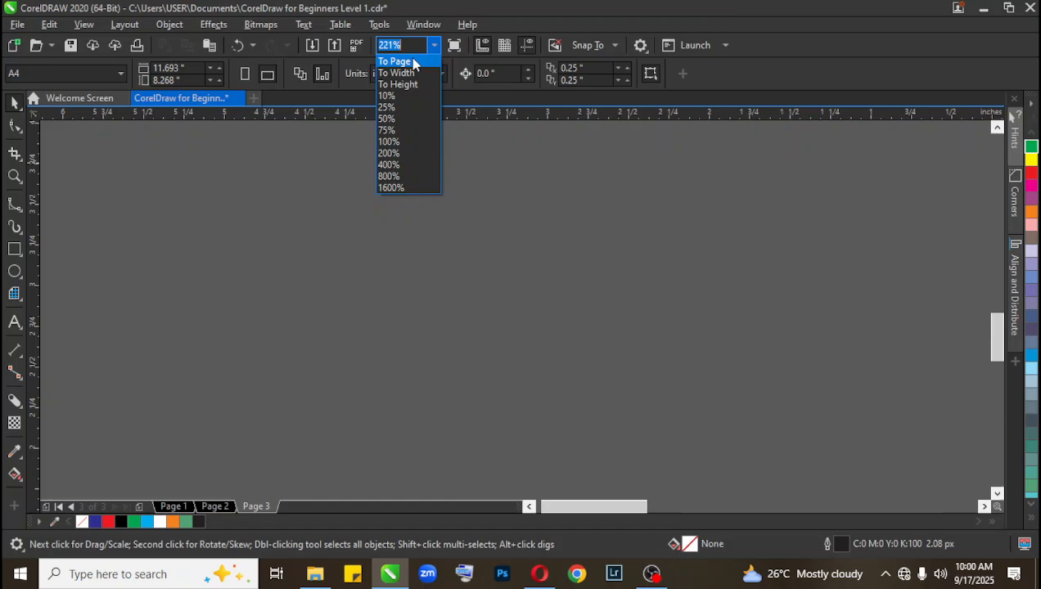
{"action": "left_click", "coordinate": [414, 63]}
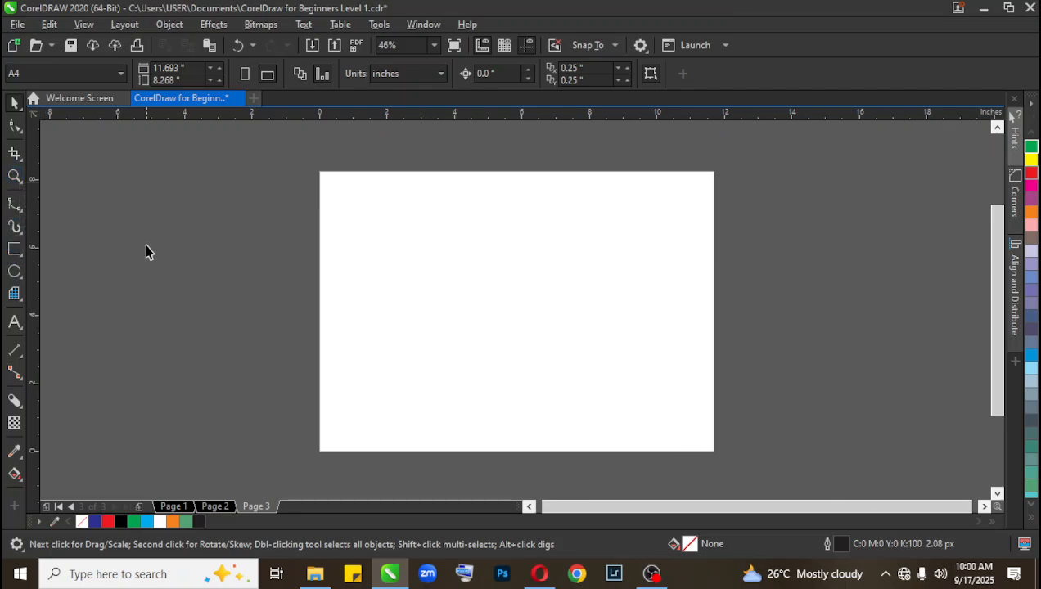
Draw a circle about 4.52 inches in diameter with the Ellipse tool and move it to around the page centre.
{"action": "left_click", "coordinate": [15, 274]}
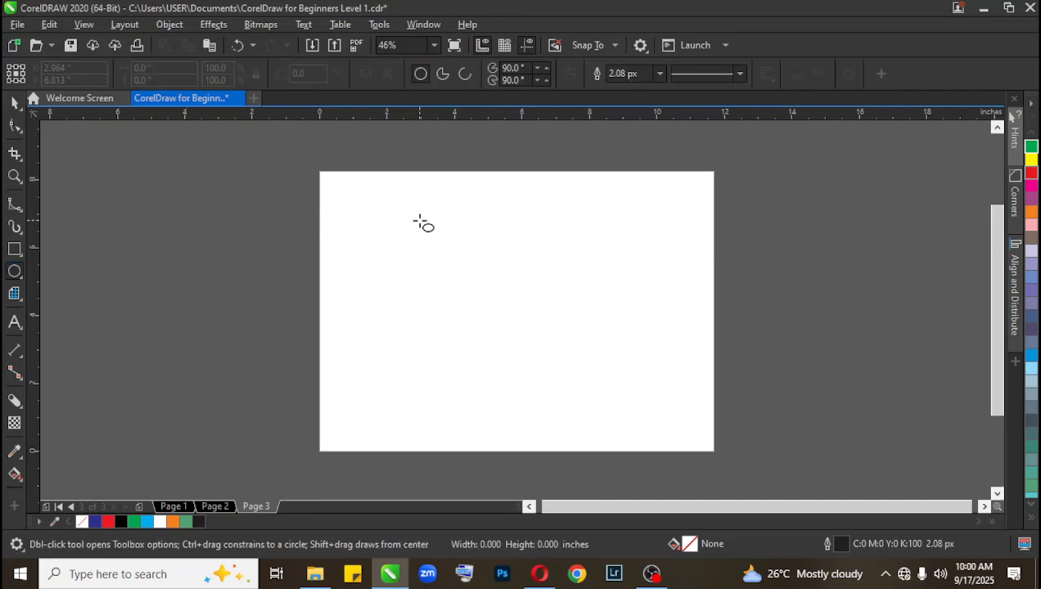
{"action": "left_click_drag", "start_coordinate": [419, 221], "coordinate": [529, 375]}
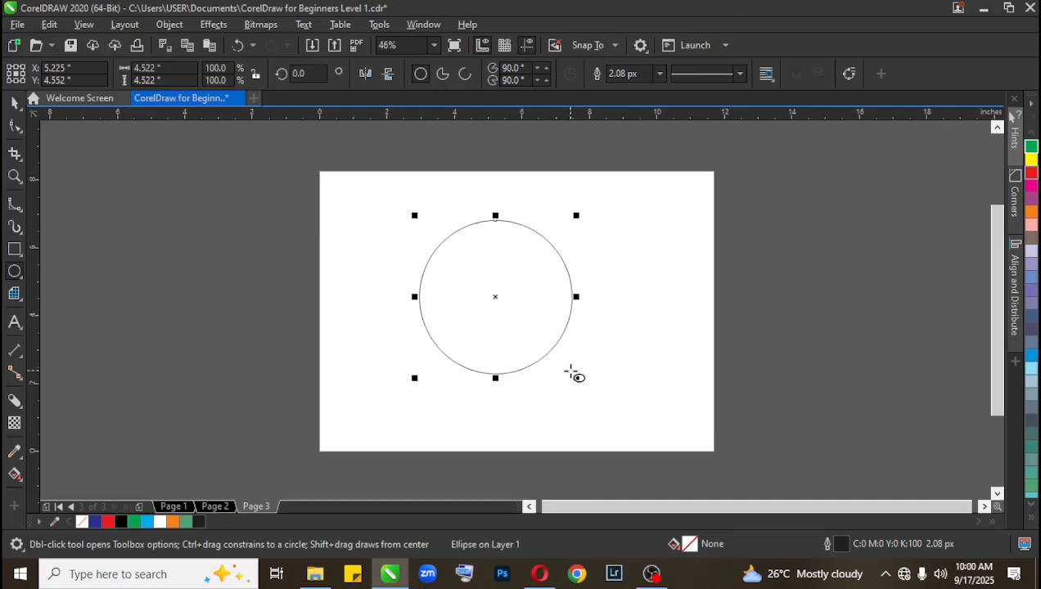
{"action": "left_click", "coordinate": [15, 103]}
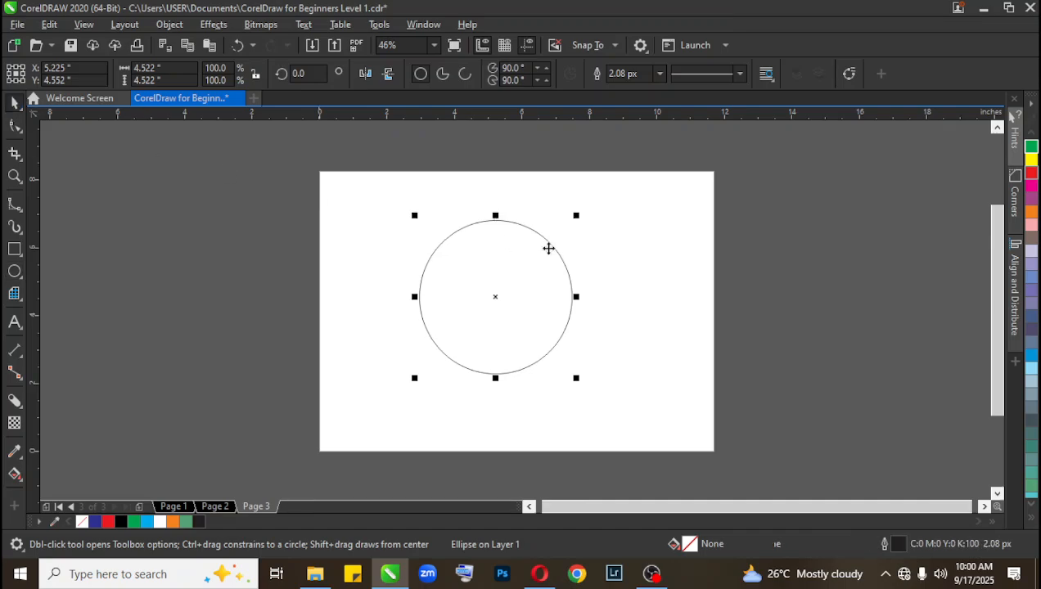
{"action": "left_click_drag", "start_coordinate": [495, 299], "coordinate": [519, 325]}
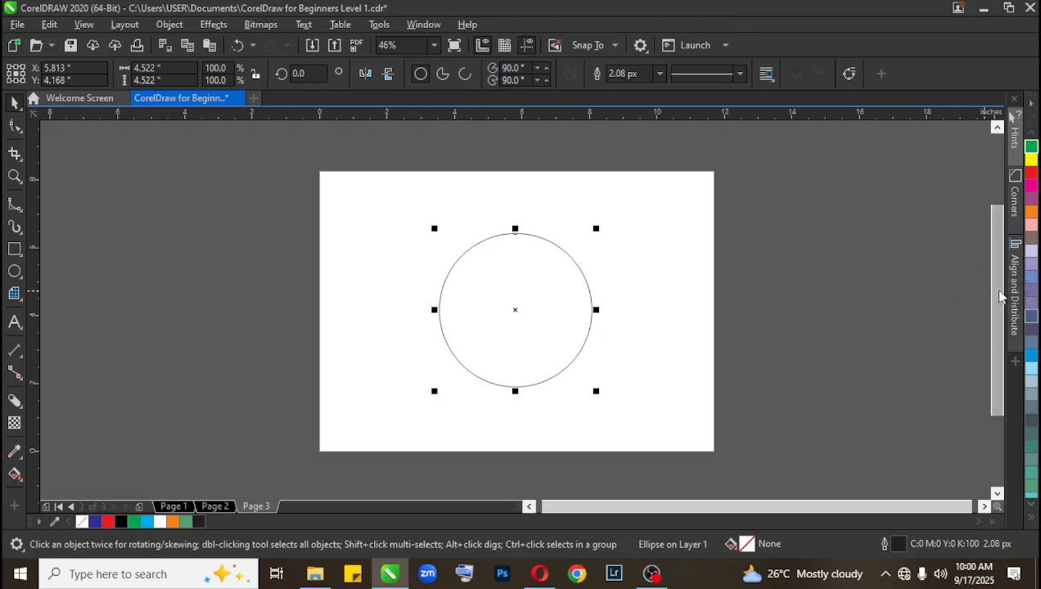
Try a medium blue fill on the circle, settle on light blue (C:40 M:0 Y:0 K:0), and deselect it.
{"action": "left_click", "coordinate": [1032, 357]}
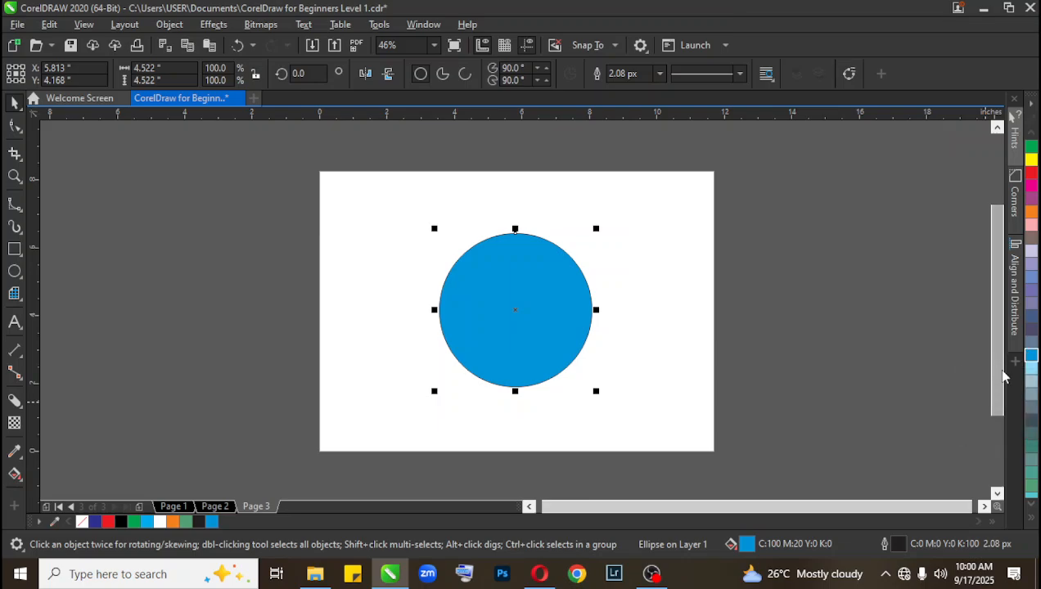
{"action": "left_click", "coordinate": [1031, 369]}
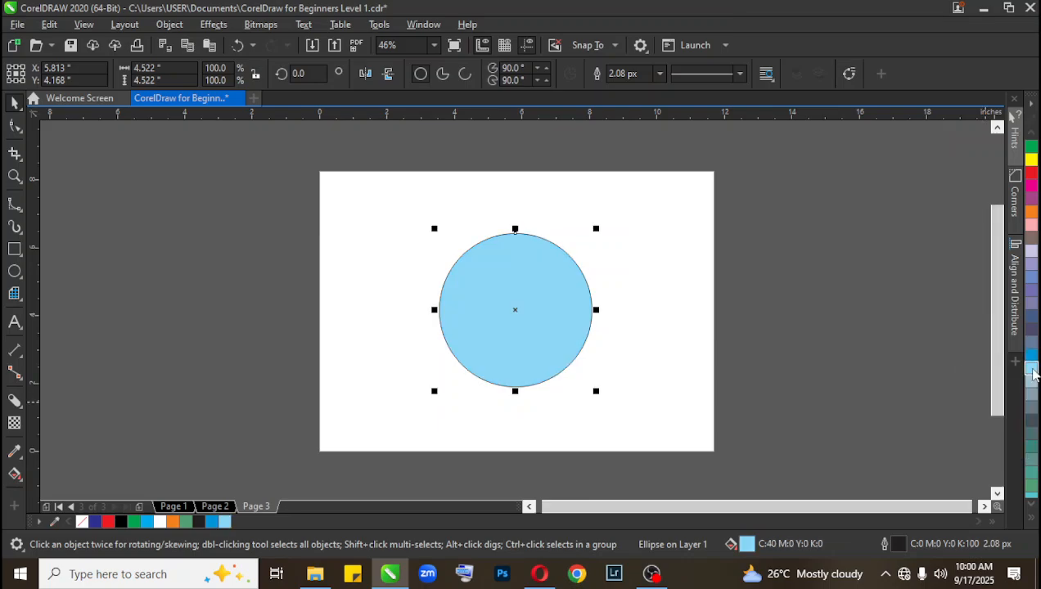
{"action": "left_click", "coordinate": [776, 261]}
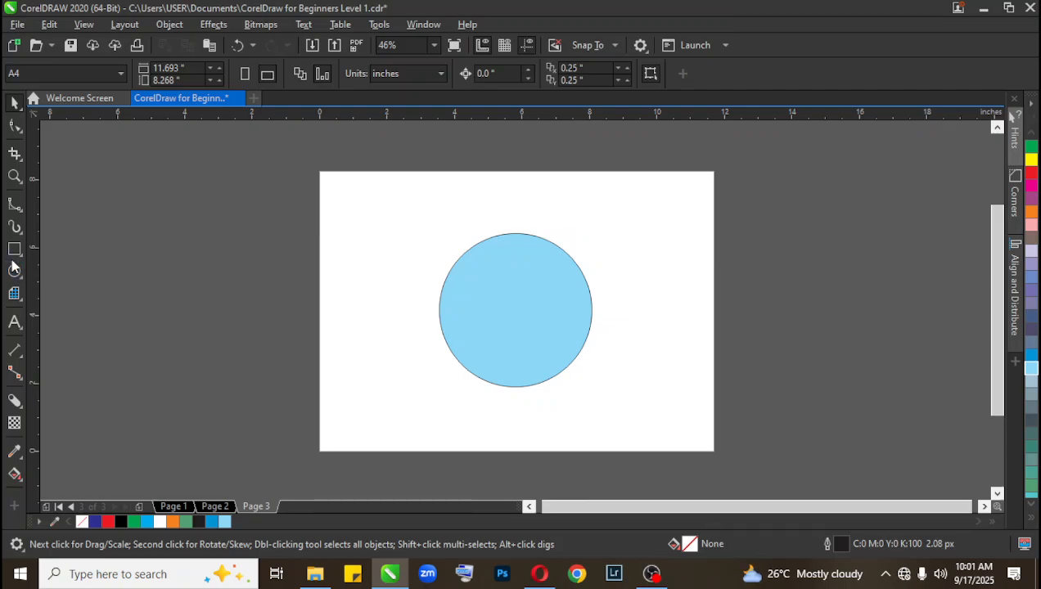
Add the two-line artistic text "Hello Viewers" in the empty area beside the page and select it as an object.
{"action": "left_click", "coordinate": [15, 320]}
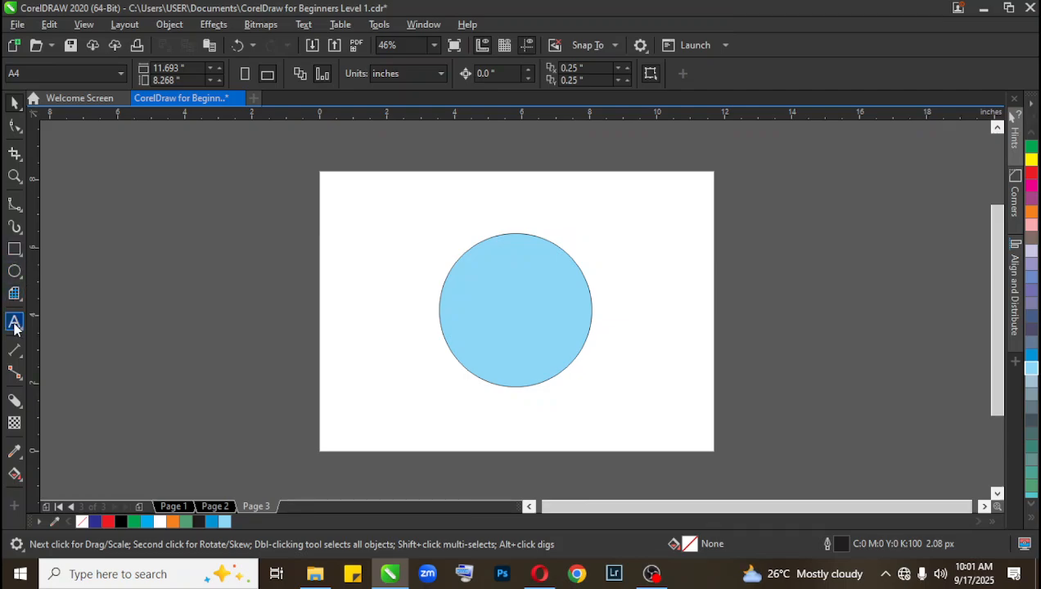
{"action": "left_click", "coordinate": [139, 285]}
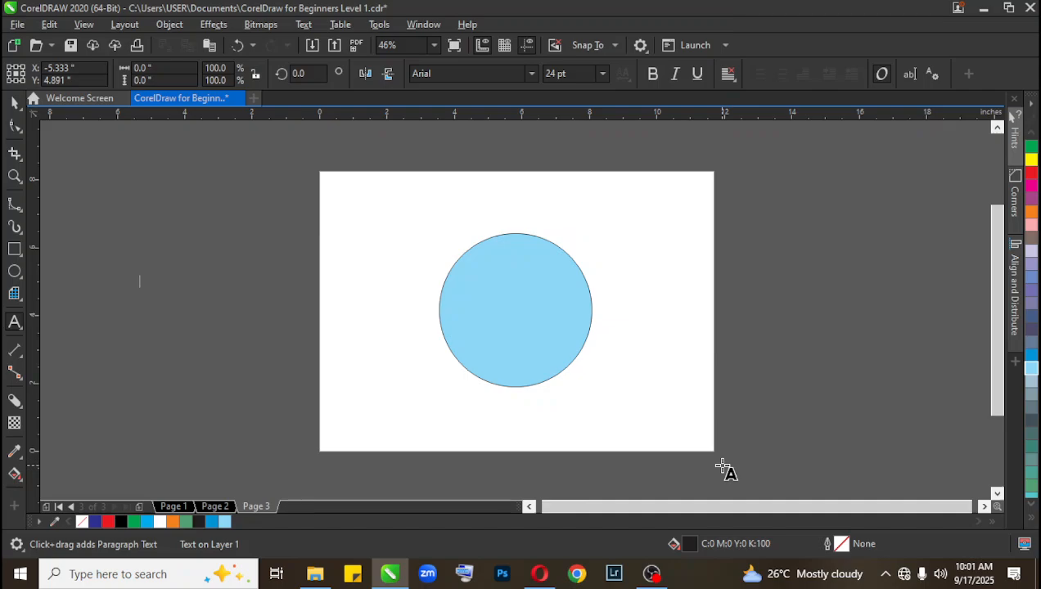
{"action": "key", "text": "Escape"}
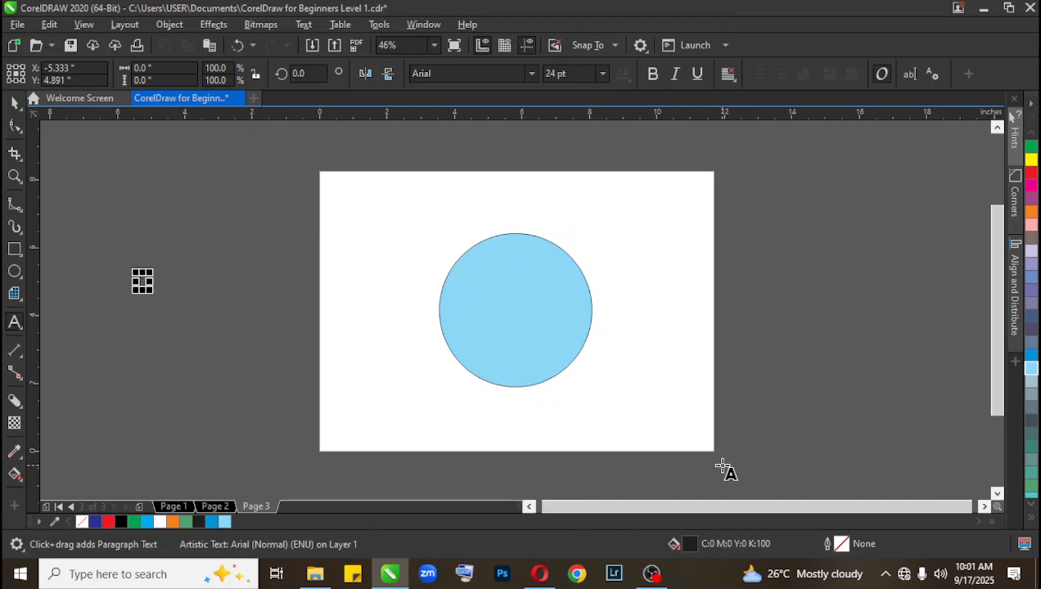
{"action": "key", "text": "BackSpace"}
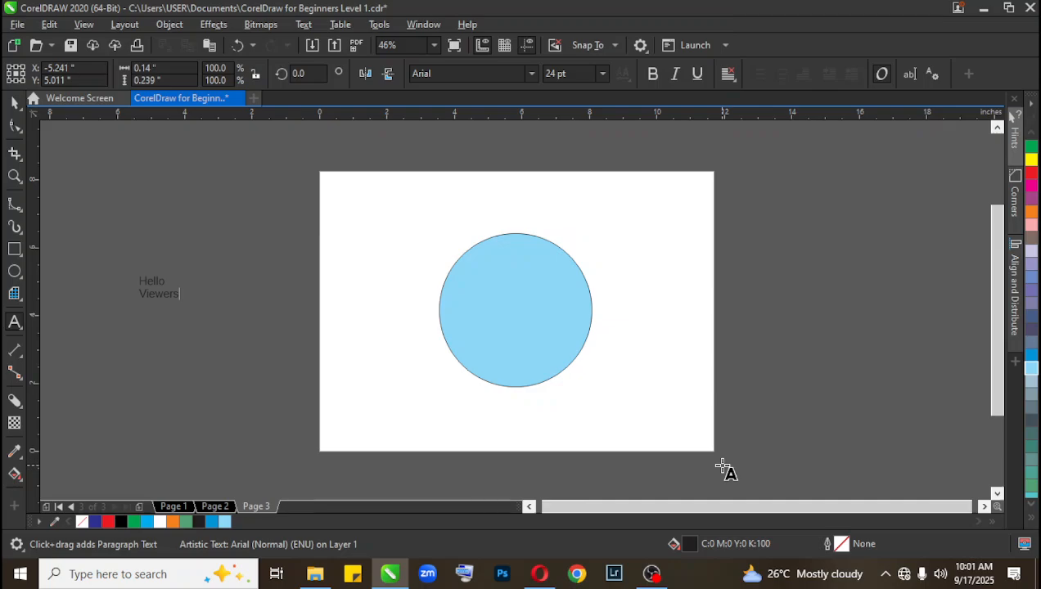
{"action": "key", "text": "Escape"}
{"action": "left_click", "coordinate": [14, 102]}
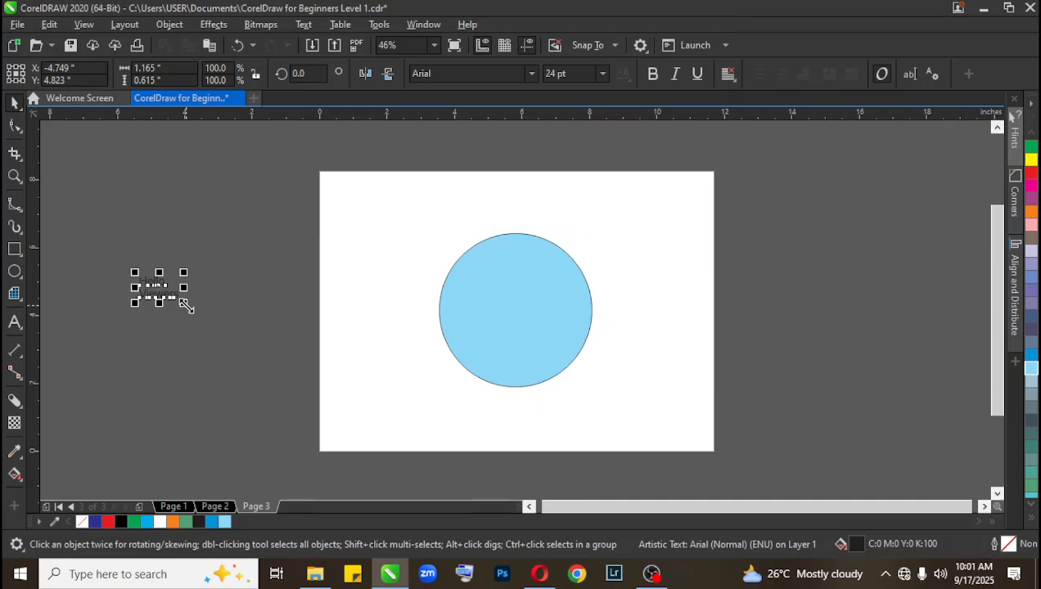
Enlarge the "Hello Viewers" text proportionally to about 121 pt.
{"action": "left_click_drag", "start_coordinate": [184, 303], "coordinate": [296, 425]}
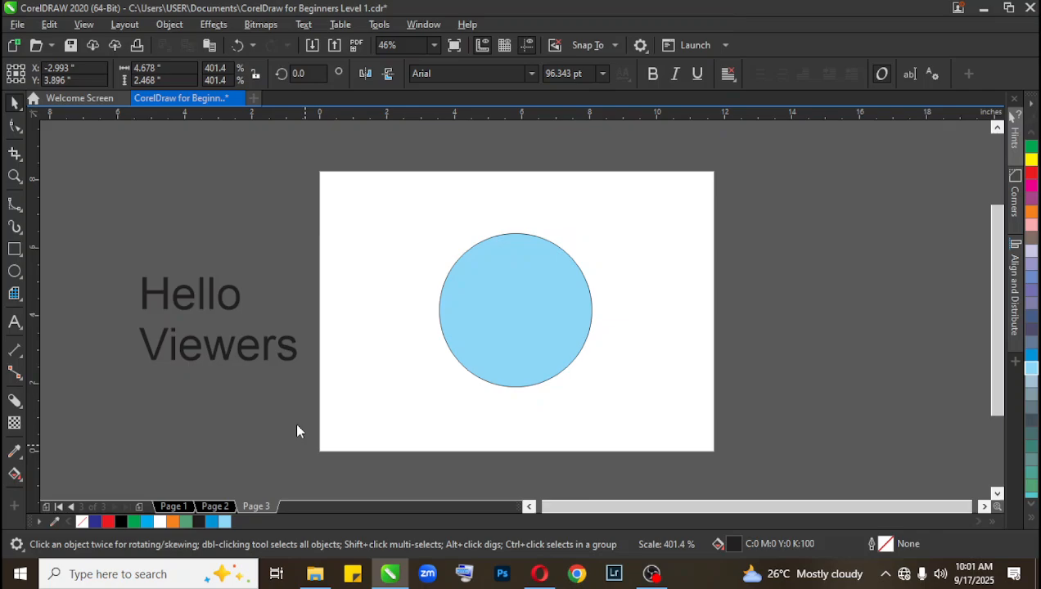
{"action": "left_click", "coordinate": [152, 290]}
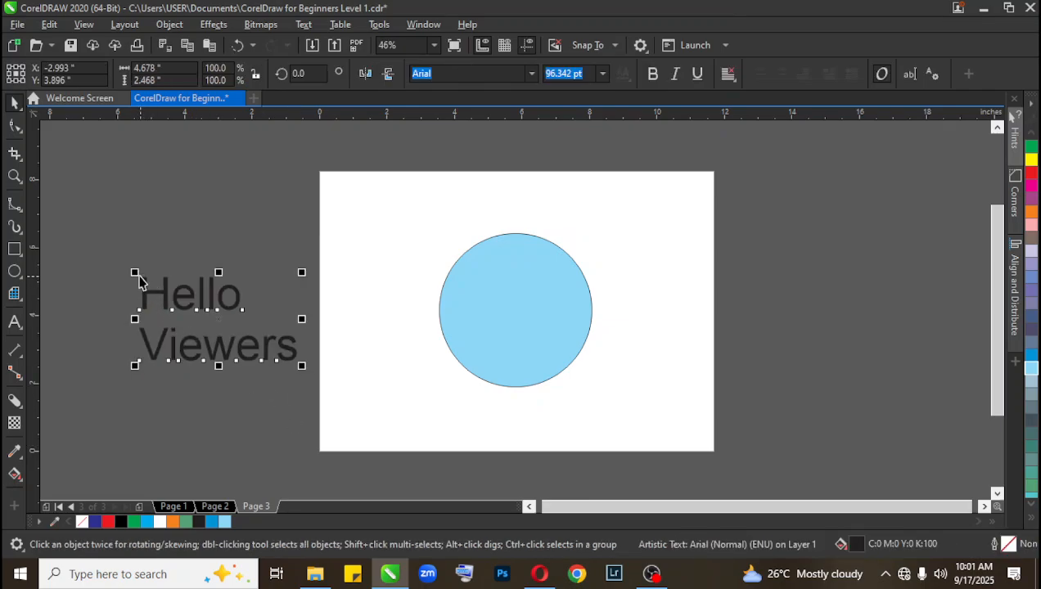
{"action": "left_click_drag", "start_coordinate": [136, 274], "coordinate": [94, 185]}
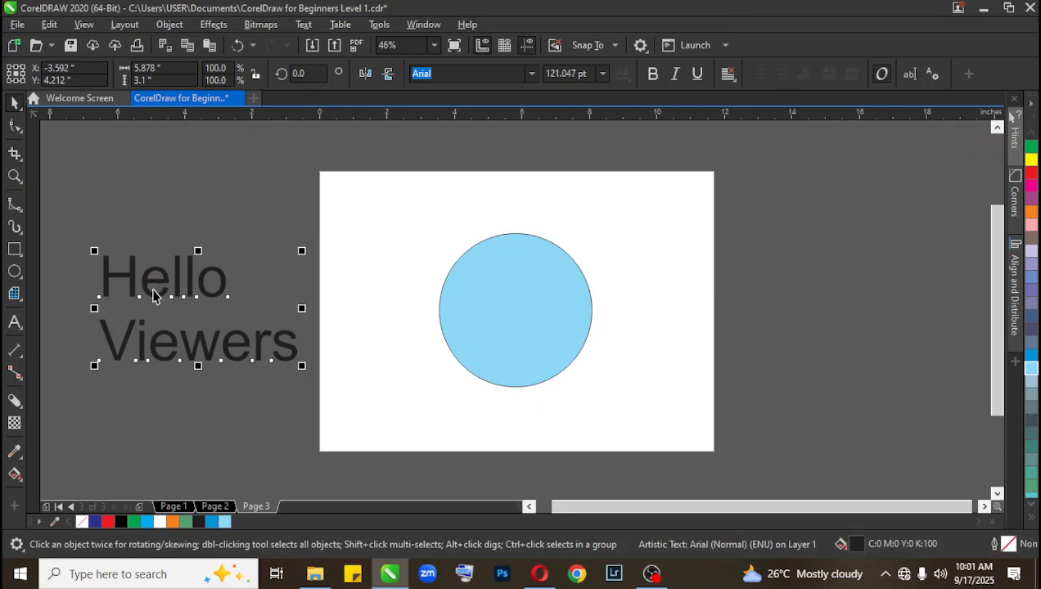
Move the "Hello Viewers" text onto the circle, scale it down to about 65 pt, and position it within the circle.
{"action": "left_click_drag", "start_coordinate": [146, 286], "coordinate": [559, 300]}
{"action": "left_click_drag", "start_coordinate": [662, 376], "coordinate": [552, 350]}
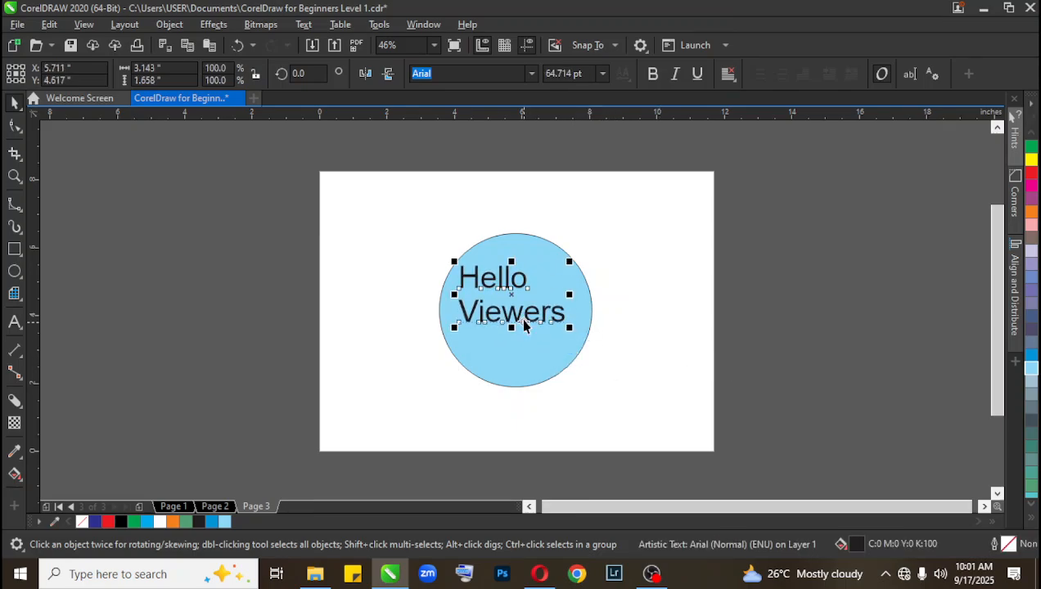
{"action": "left_click", "coordinate": [518, 319]}
{"action": "mouse_move", "coordinate": [517, 317]}
{"action": "left_mouse_down"}
{"action": "mouse_move", "coordinate": [523, 346]}
{"action": "mouse_move", "coordinate": [523, 336]}
{"action": "left_mouse_up"}
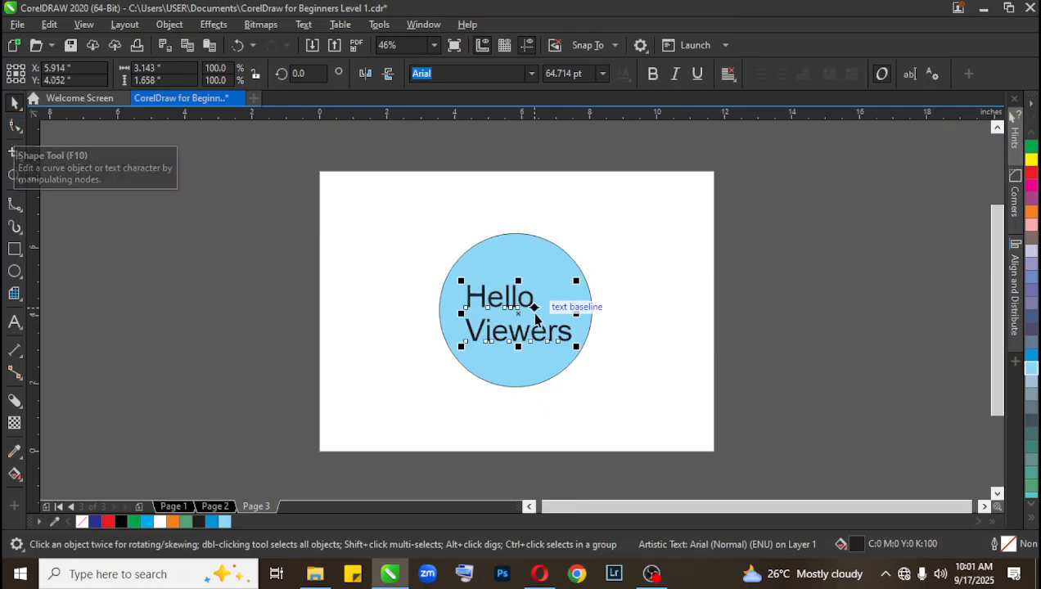
Nudge the "Hello Viewers" text slightly to centre it more closely inside the circle.
{"action": "left_click", "coordinate": [650, 264]}
{"action": "left_click", "coordinate": [536, 330]}
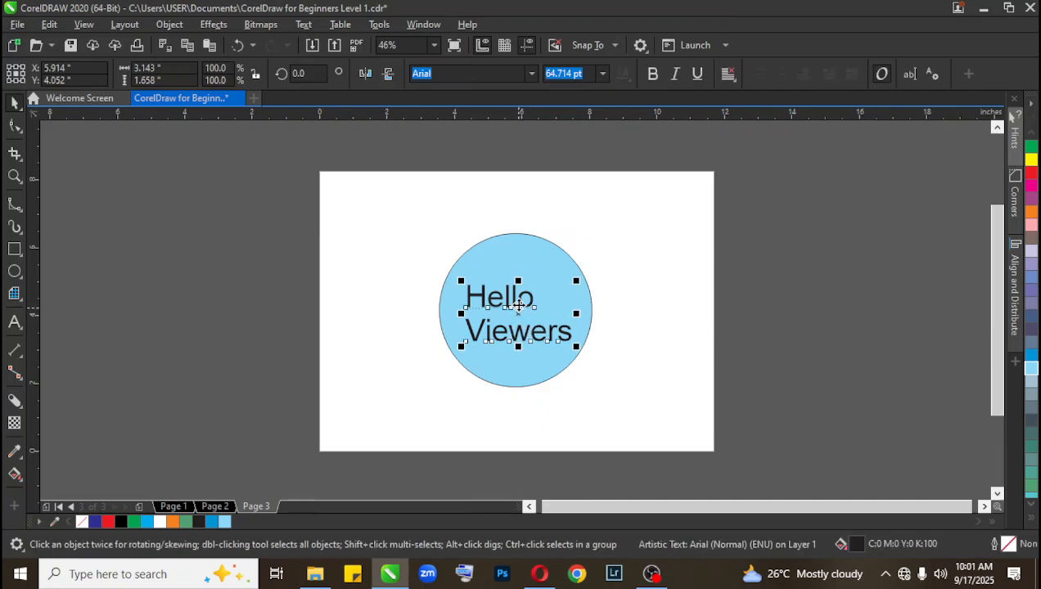
{"action": "key", "text": "z"}
{"action": "left_click_drag", "start_coordinate": [399, 209], "coordinate": [641, 417]}
{"action": "key", "text": "space"}
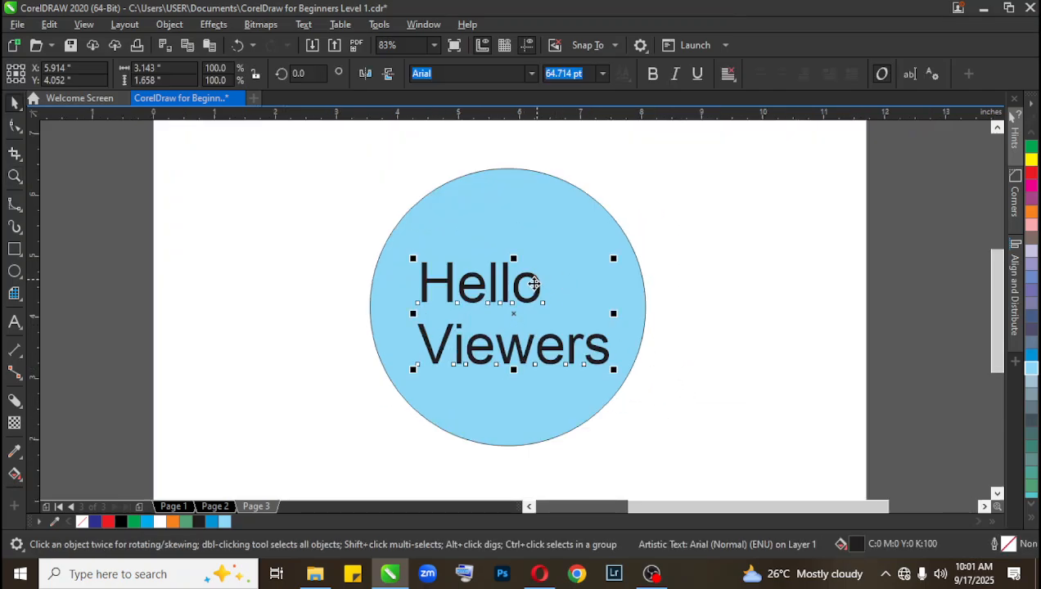
{"action": "left_click_drag", "start_coordinate": [533, 294], "coordinate": [539, 295]}
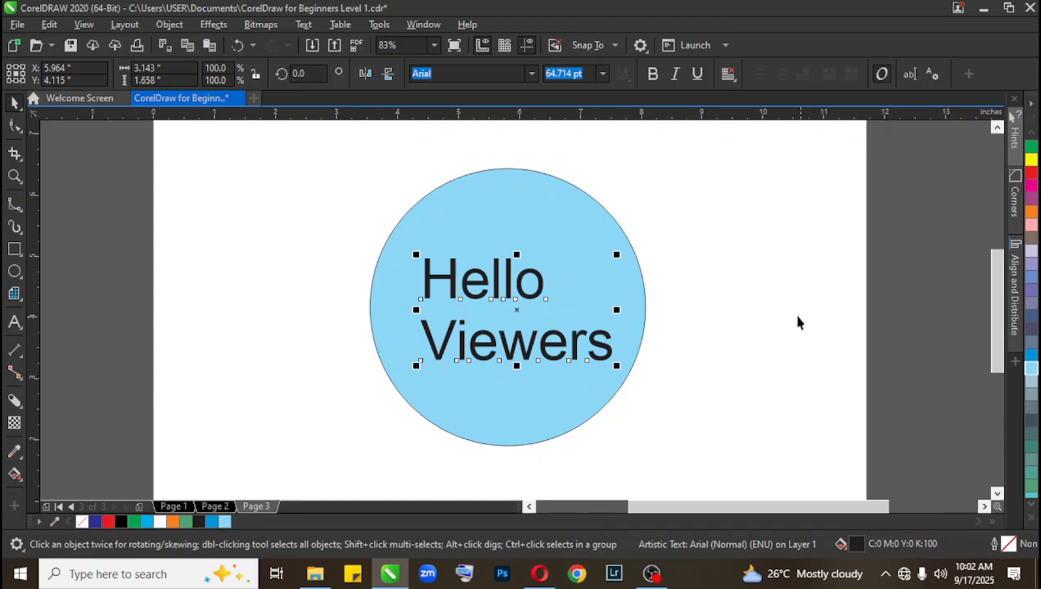
Fill the circle behind the text with pinkish red (C:0 M:100 Y:60 K:0) from the full colour palette and deselect it.
{"action": "left_click", "coordinate": [530, 220]}
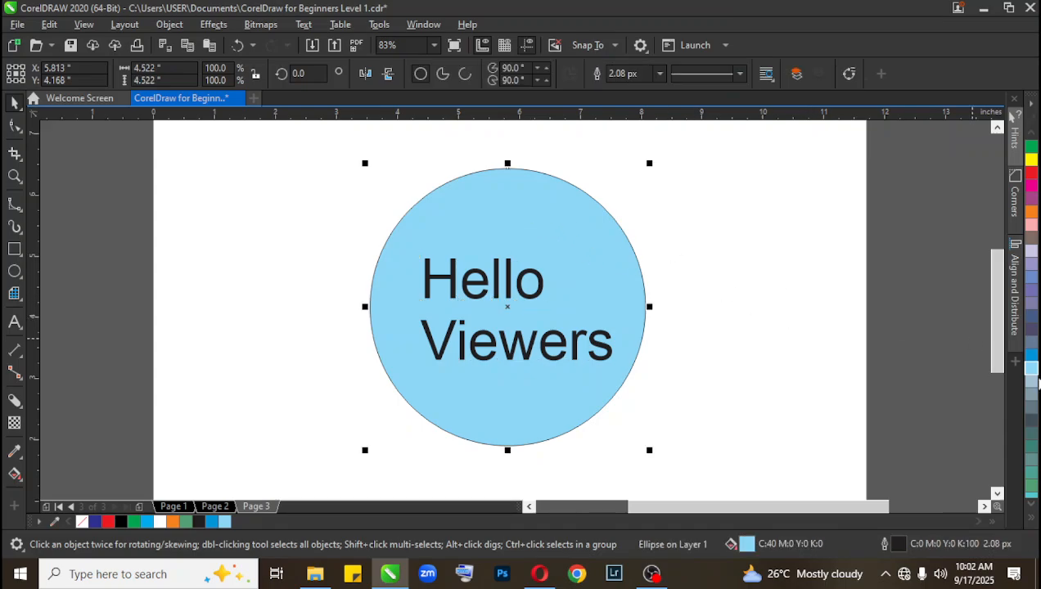
{"action": "left_click", "coordinate": [1033, 521]}
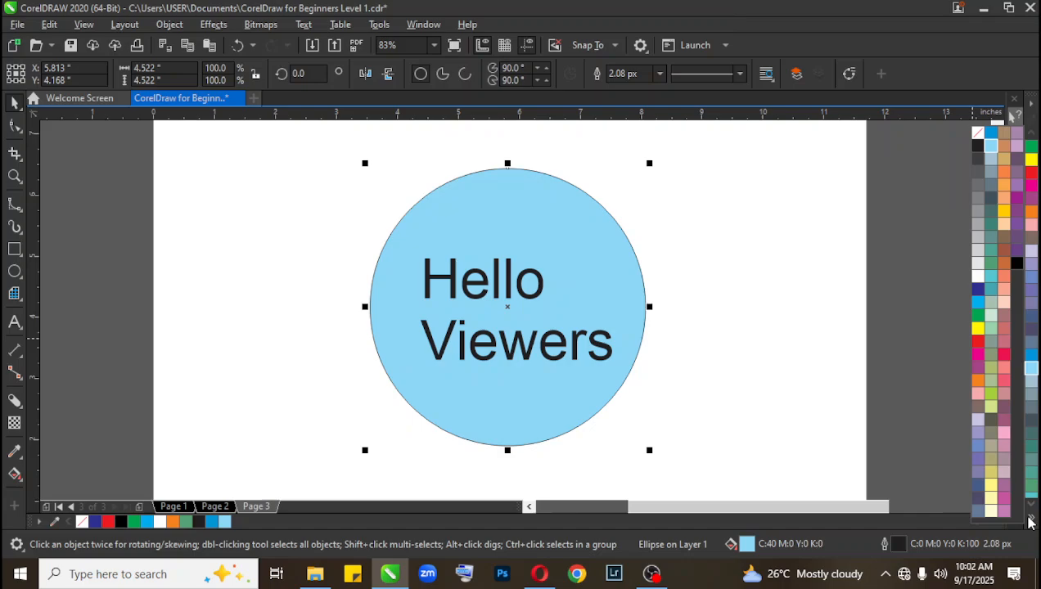
{"action": "left_click", "coordinate": [1004, 350]}
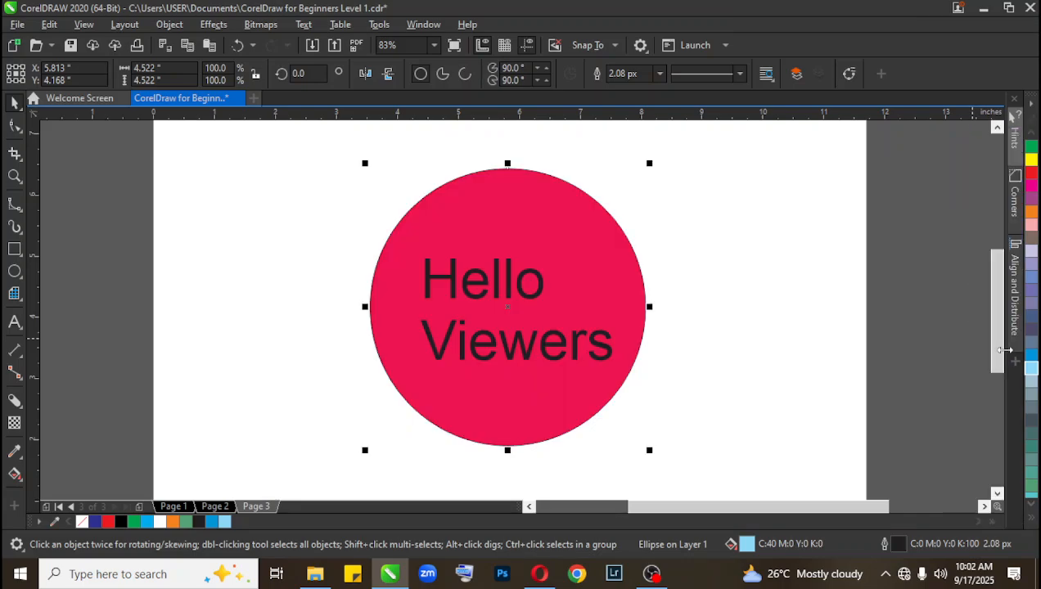
{"action": "left_click", "coordinate": [882, 340]}
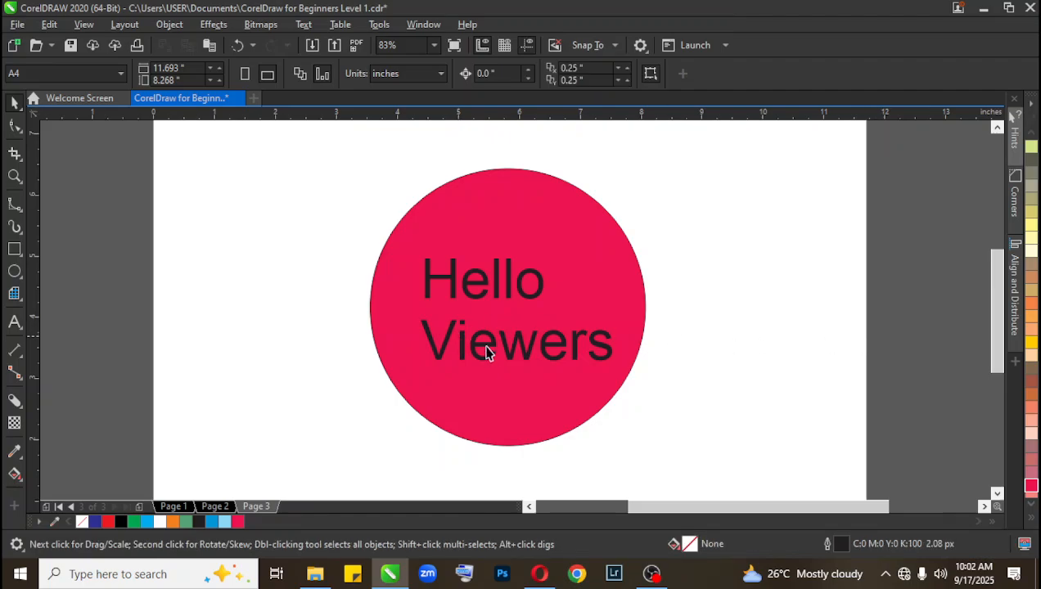
Try Ice Blue and light yellow (C:0 M:0 Y:60 K:0) fills on the "Hello Viewers" text.
{"action": "left_click", "coordinate": [544, 350]}
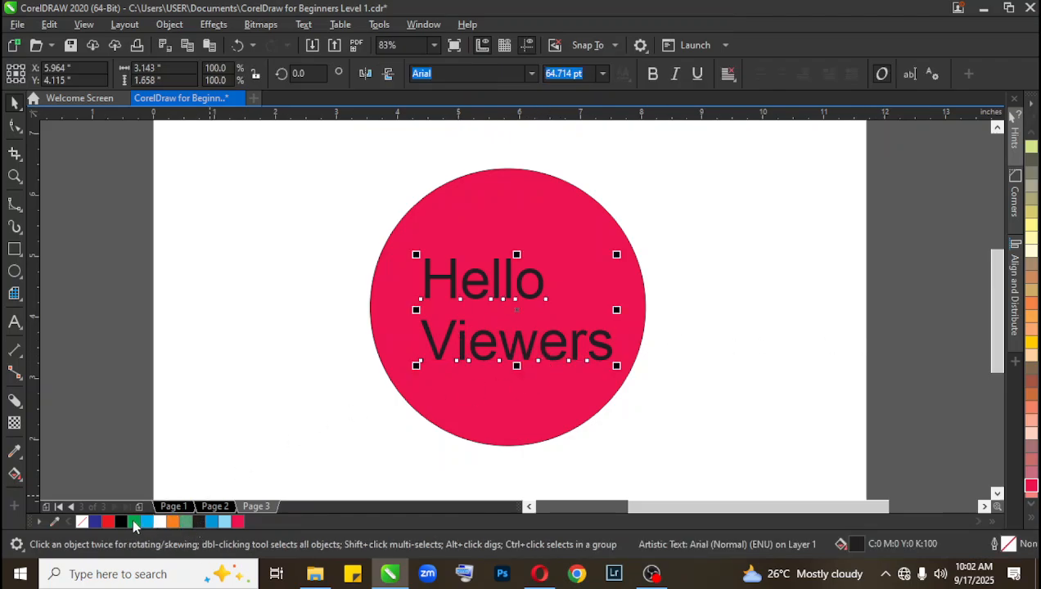
{"action": "left_click", "coordinate": [225, 521]}
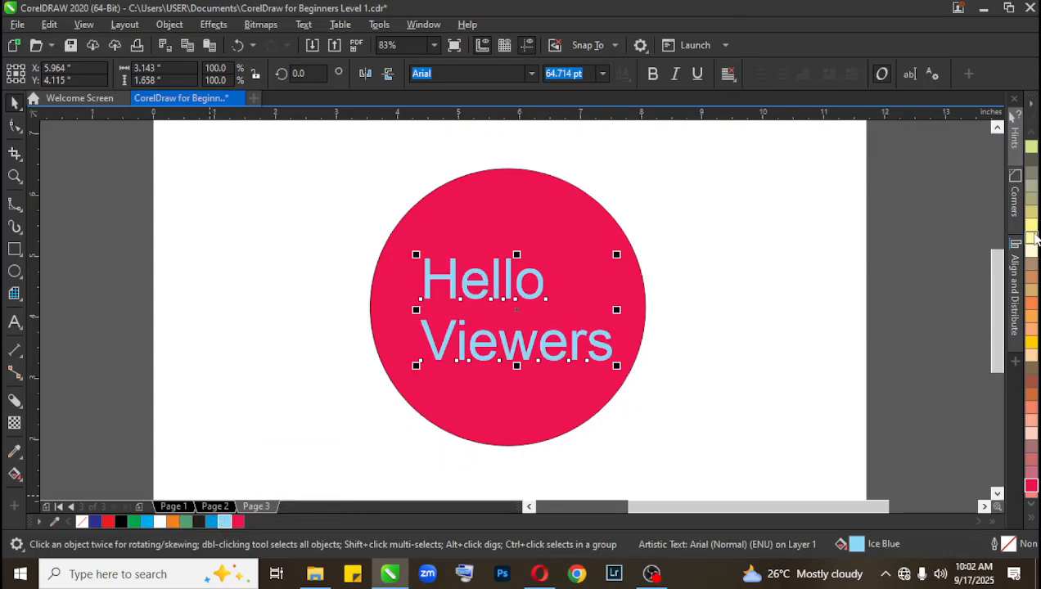
{"action": "left_click", "coordinate": [1033, 226]}
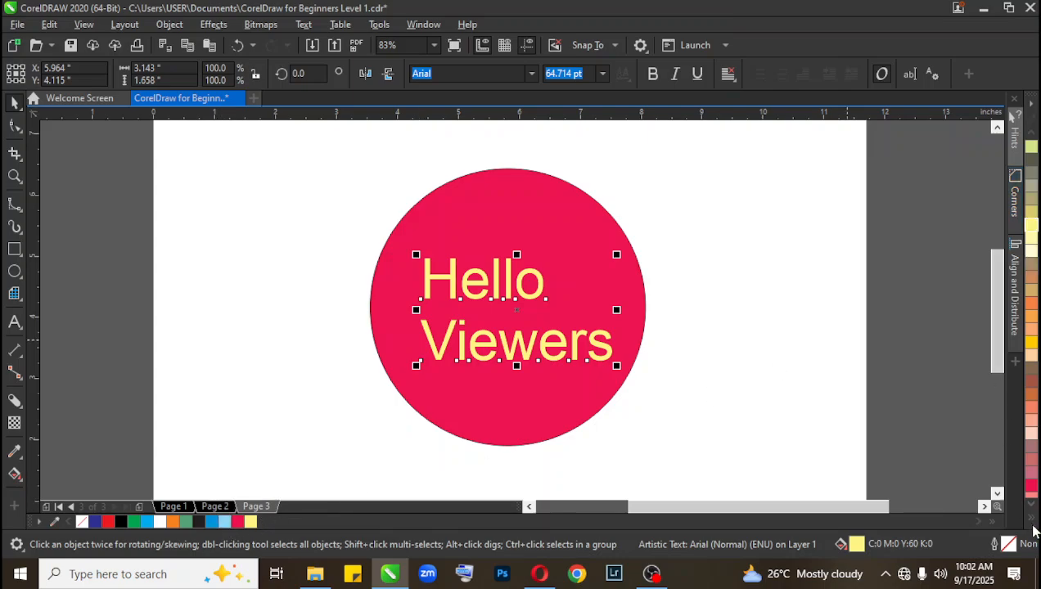
Fill the "Hello Viewers" text with light blue (C:40 M:0 Y:0 K:0) and deselect it.
{"action": "left_click", "coordinate": [1032, 521]}
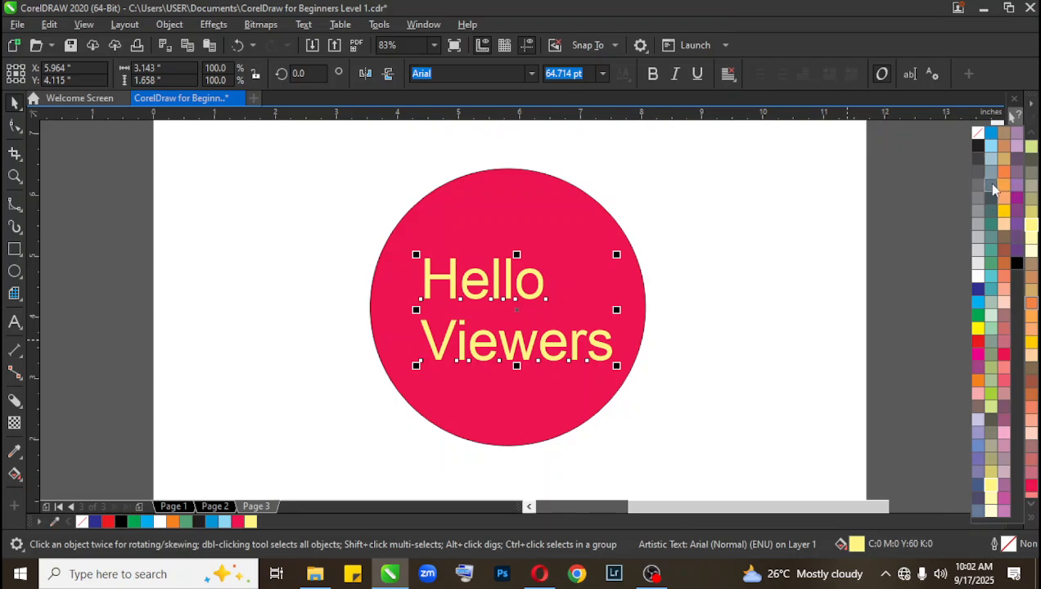
{"action": "left_click", "coordinate": [995, 147]}
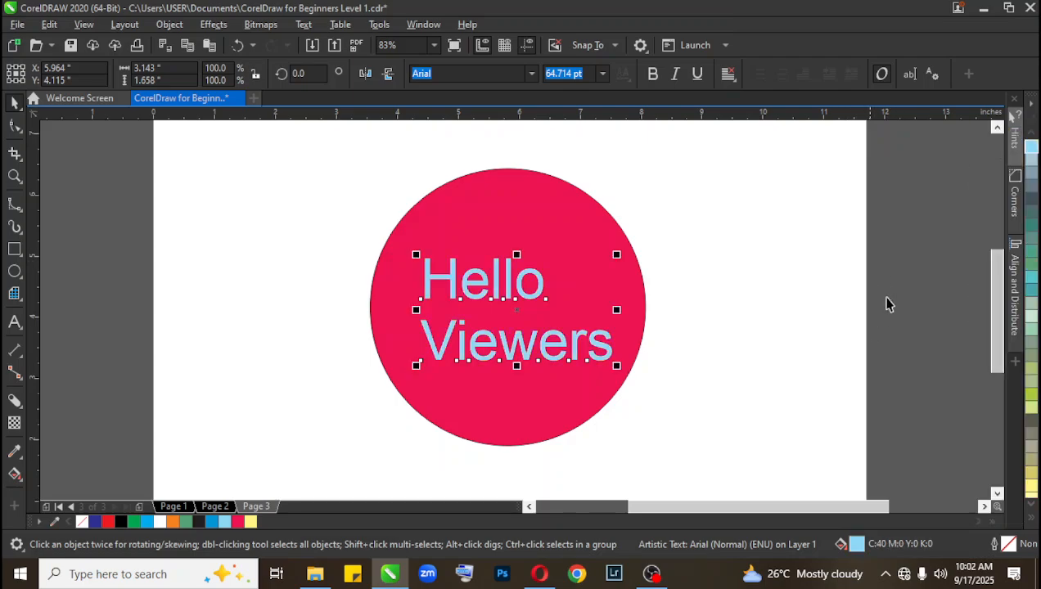
{"action": "left_click", "coordinate": [924, 246]}
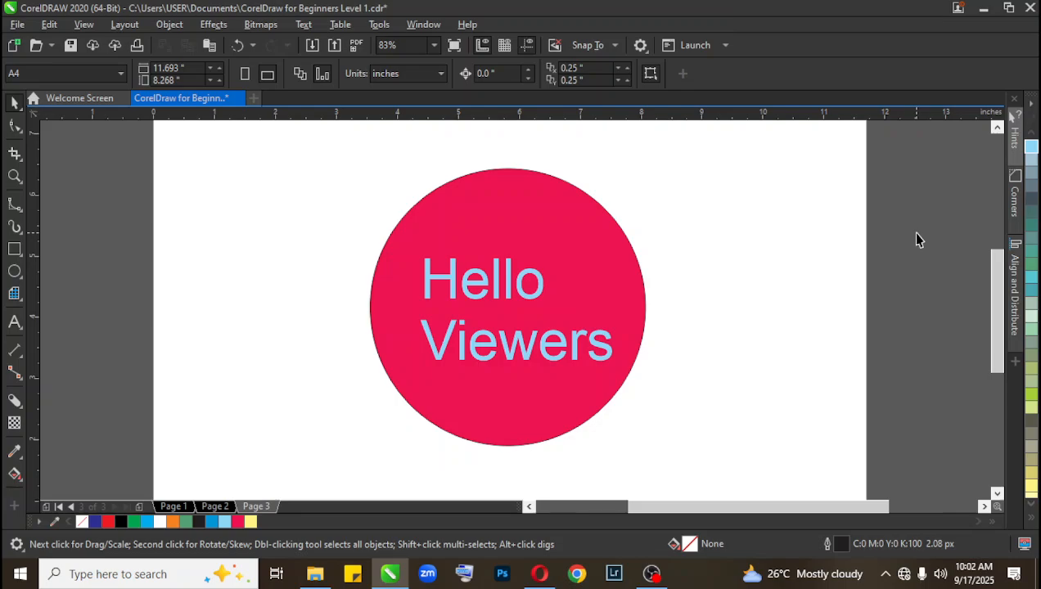
{"action": "left_click", "coordinate": [512, 284]}
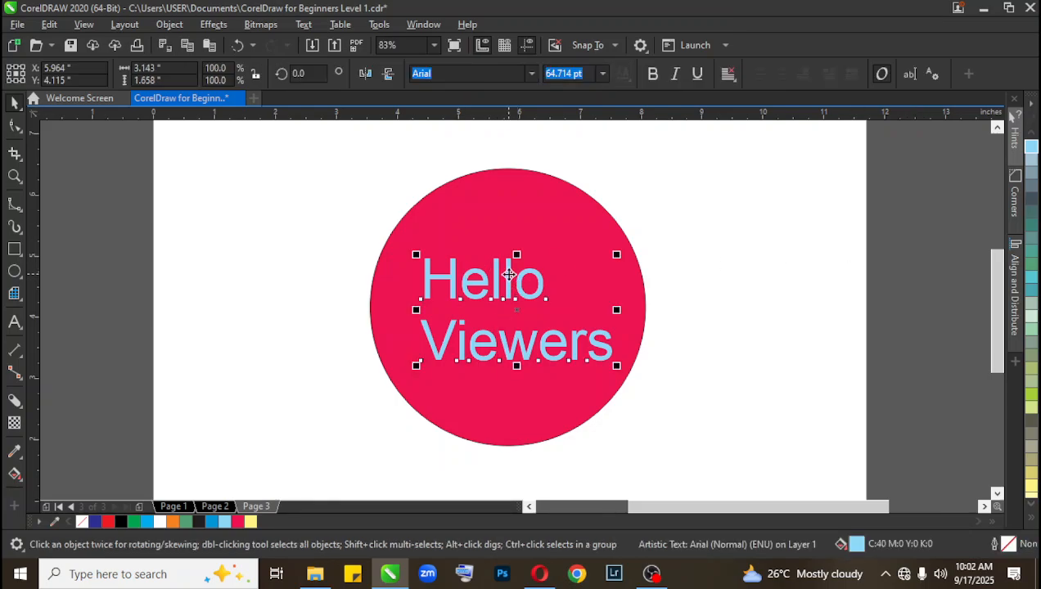
{"action": "left_click", "coordinate": [874, 298]}
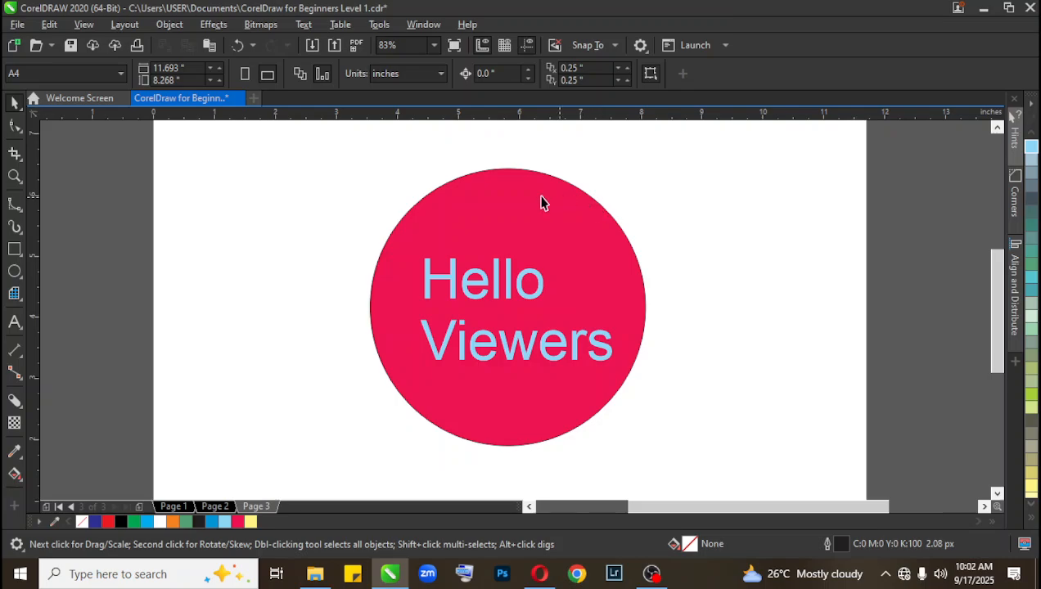
{"action": "left_click", "coordinate": [532, 196]}
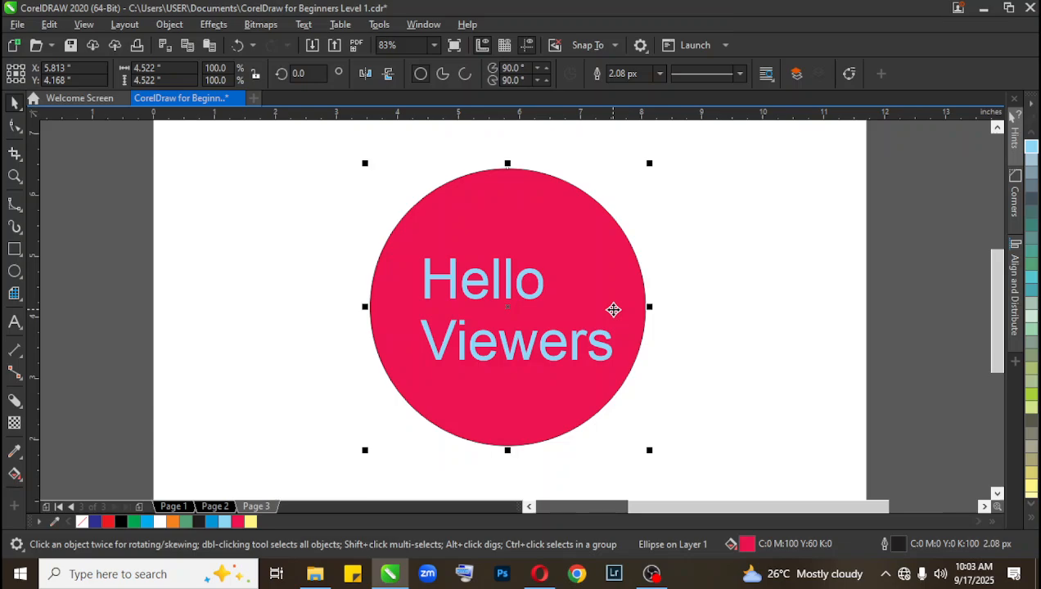
{"action": "left_click", "coordinate": [107, 210]}
Duplicate the red circle, placing the copy at about X 1.7, Y 4.5 inches so it slightly overlaps the original.
{"action": "left_click", "coordinate": [552, 228]}
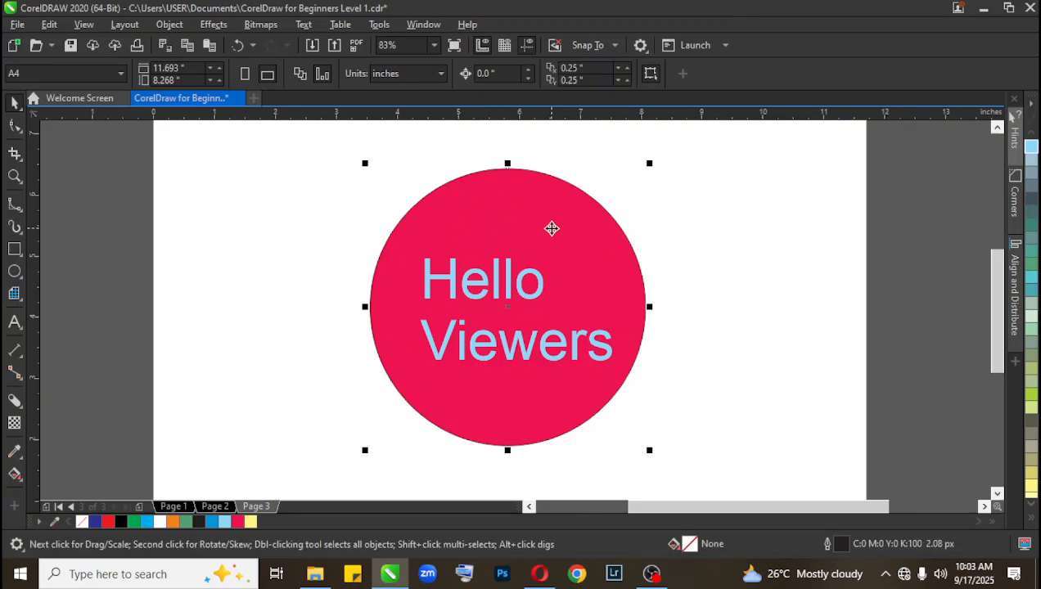
{"action": "left_click_drag", "start_coordinate": [607, 263], "coordinate": [357, 240]}
{"action": "right_click", "coordinate": [362, 241]}
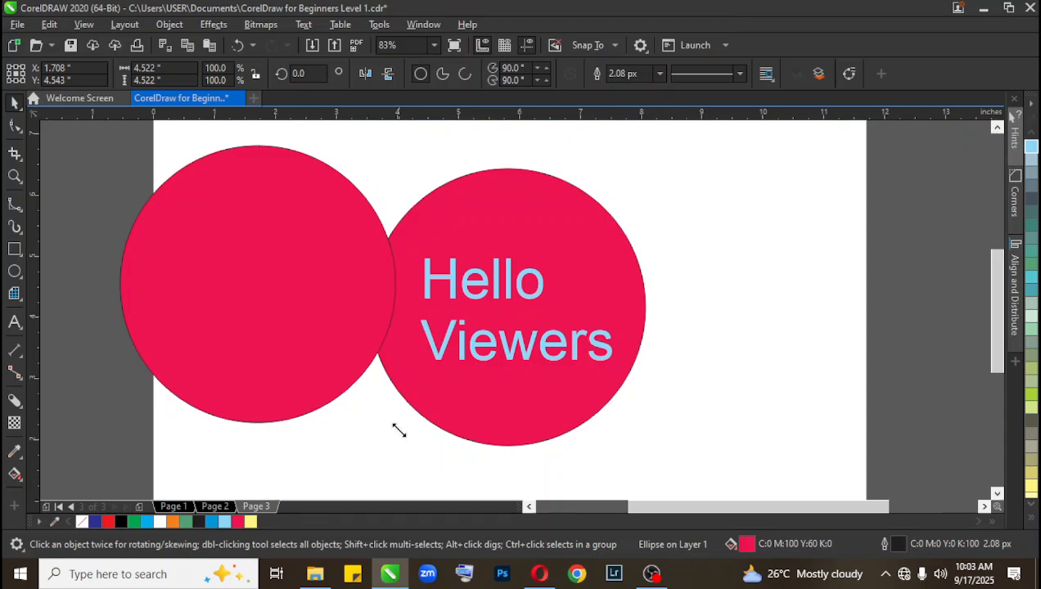
Shrink the duplicated circle to about 3.58 inches in diameter and centre it on the original red circle.
{"action": "left_click_drag", "start_coordinate": [398, 427], "coordinate": [373, 399]}
{"action": "left_click", "coordinate": [600, 267], "text": "shift"}
{"action": "key", "text": "c"}
{"action": "key", "text": "e"}
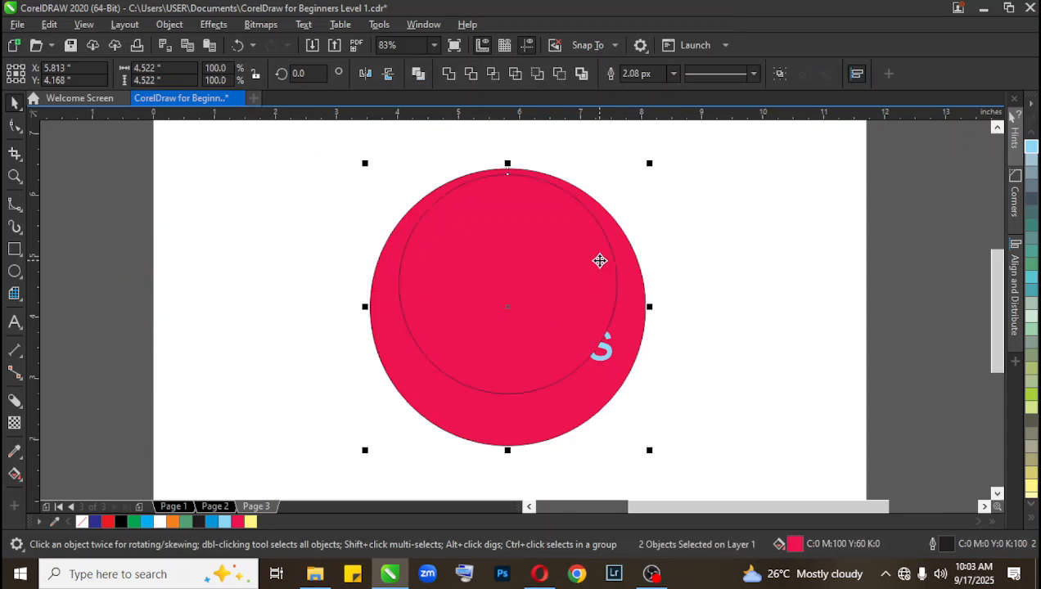
{"action": "key", "text": "Escape"}
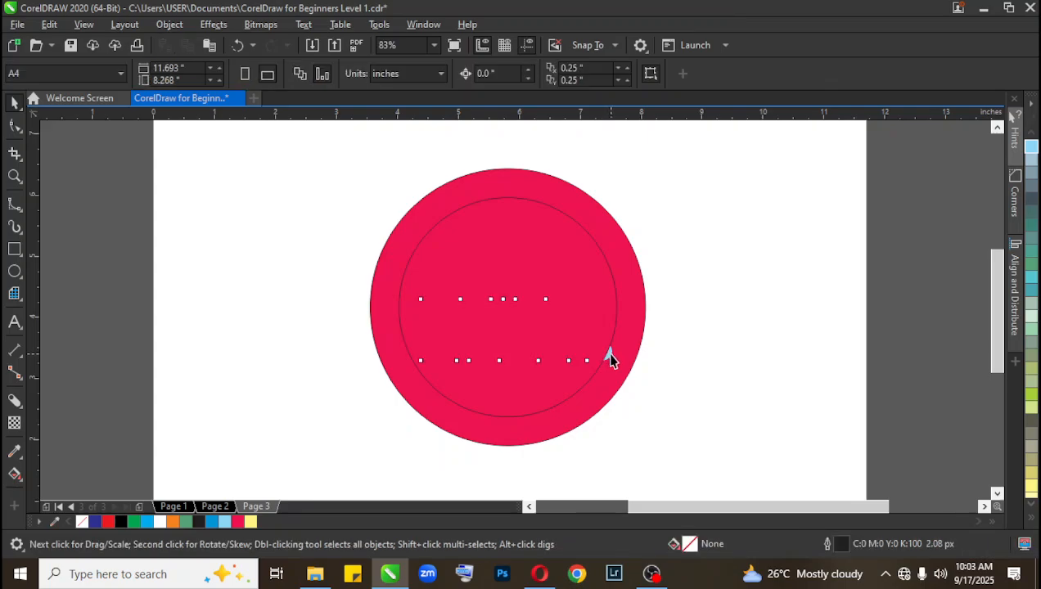
Shrink the "Hello Viewers" text to about 48 pt and centre-align its lines.
{"action": "left_click", "coordinate": [610, 358]}
{"action": "left_click", "coordinate": [613, 358]}
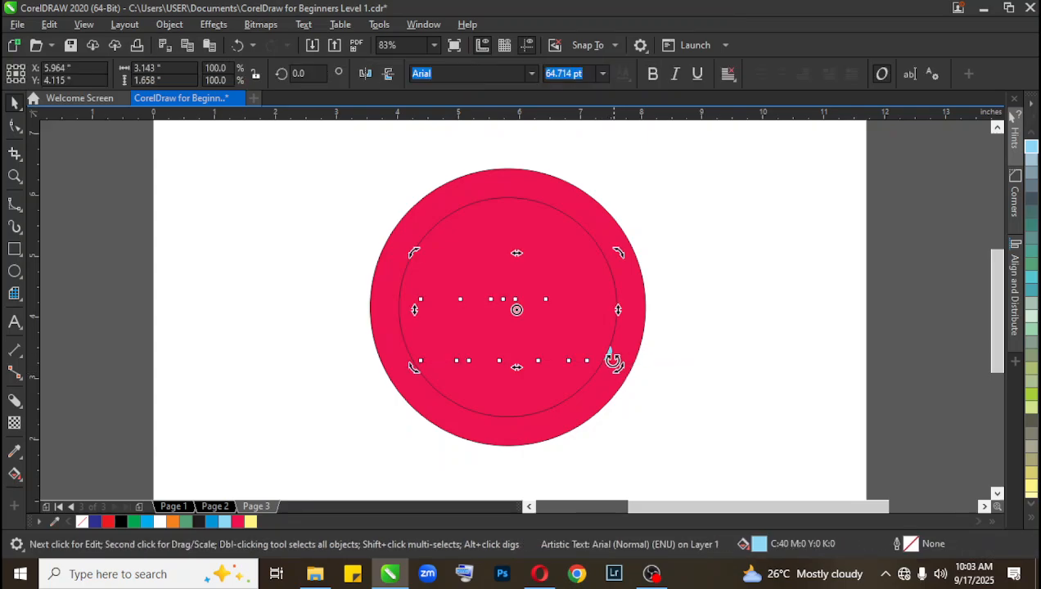
{"action": "left_click", "coordinate": [611, 355]}
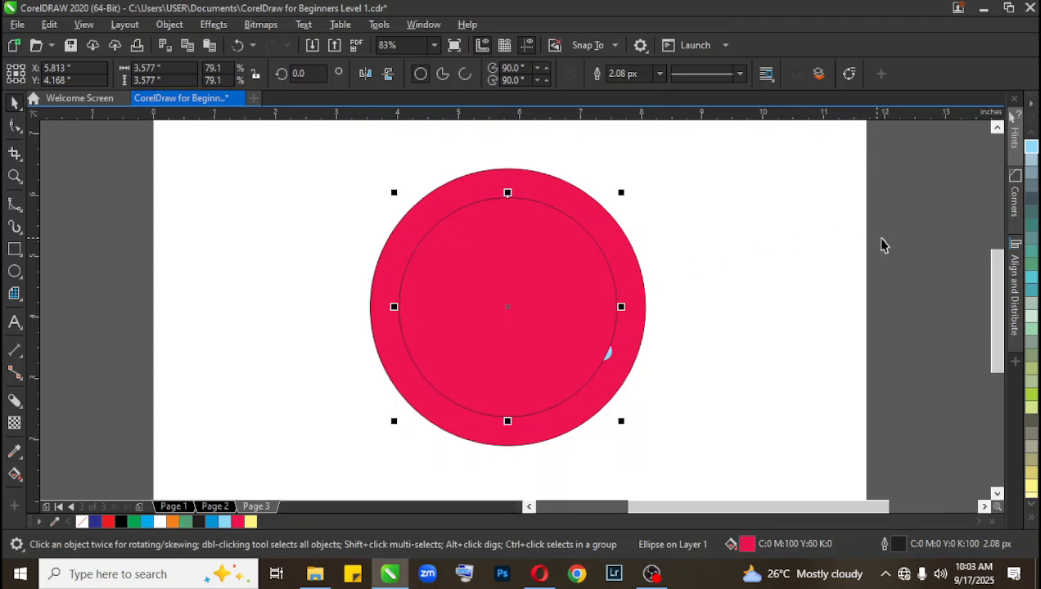
{"action": "left_click_drag", "start_coordinate": [940, 195], "coordinate": [307, 395]}
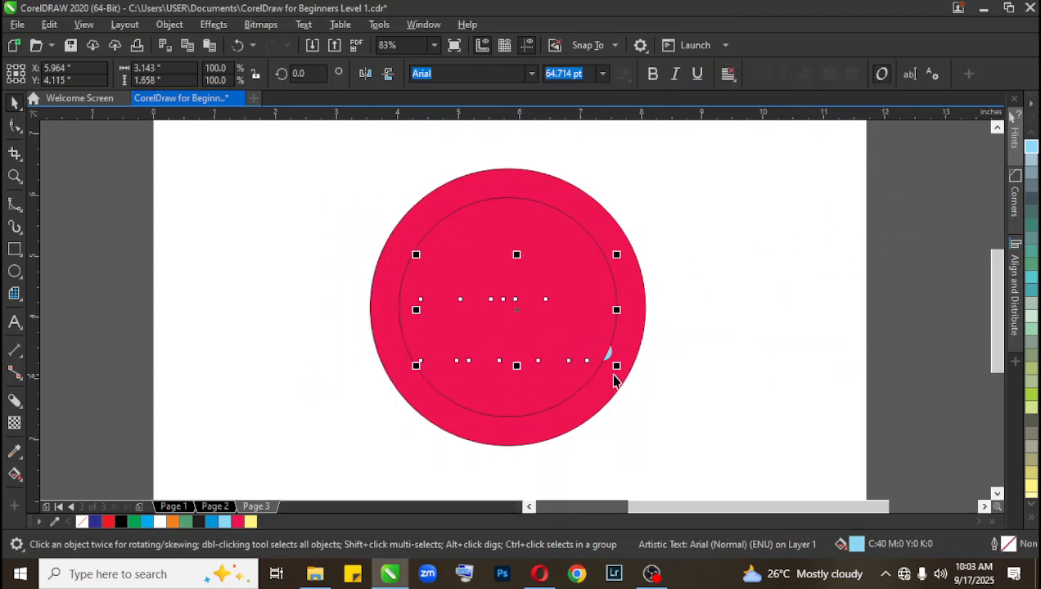
{"action": "left_click_drag", "start_coordinate": [616, 365], "coordinate": [590, 351]}
{"action": "left_click_drag", "start_coordinate": [575, 243], "coordinate": [575, 243]}
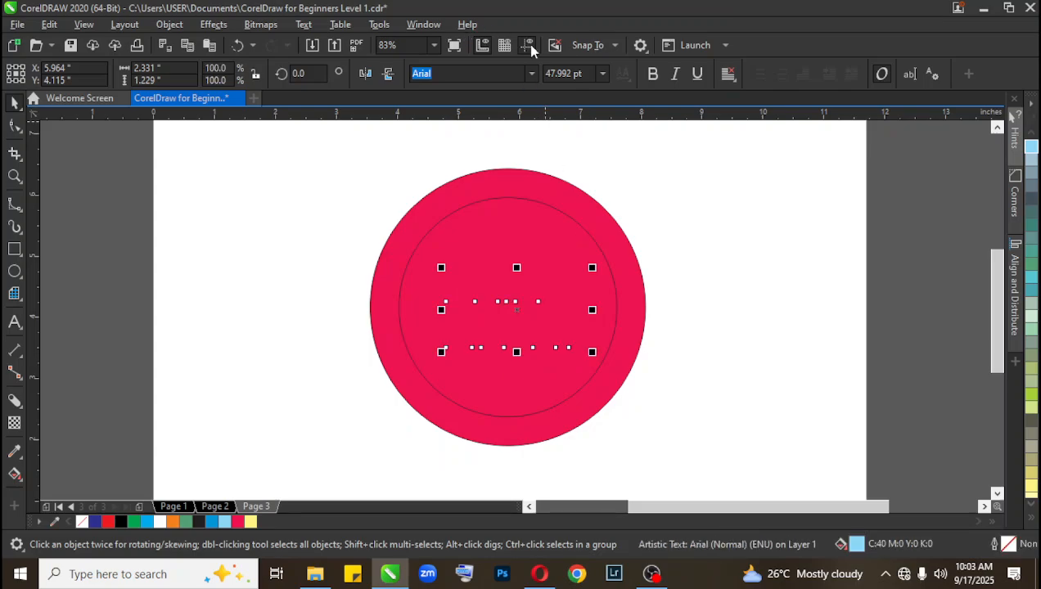
{"action": "left_click", "coordinate": [728, 73]}
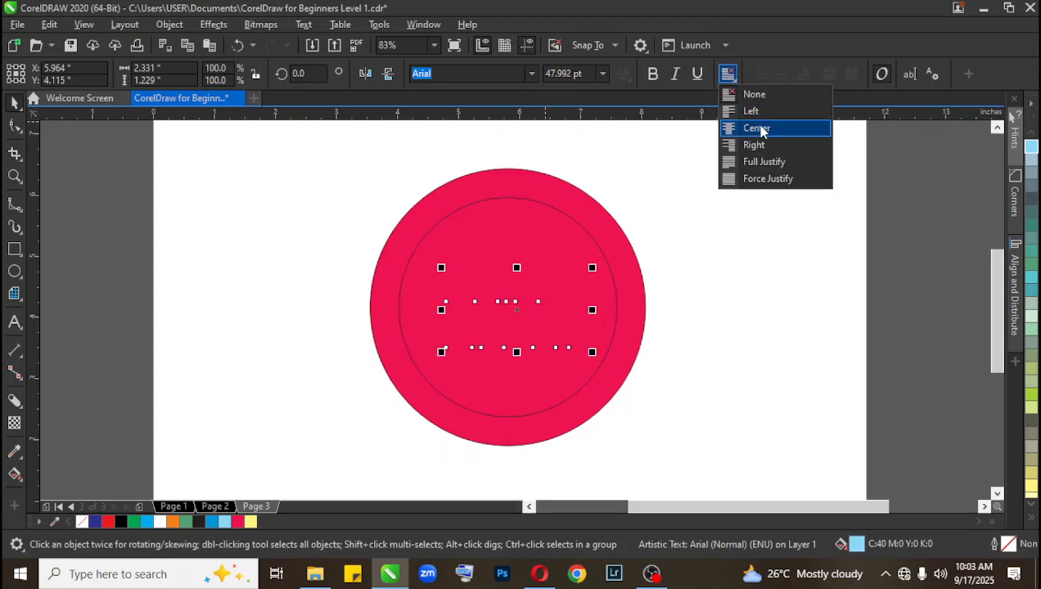
{"action": "left_click", "coordinate": [761, 129]}
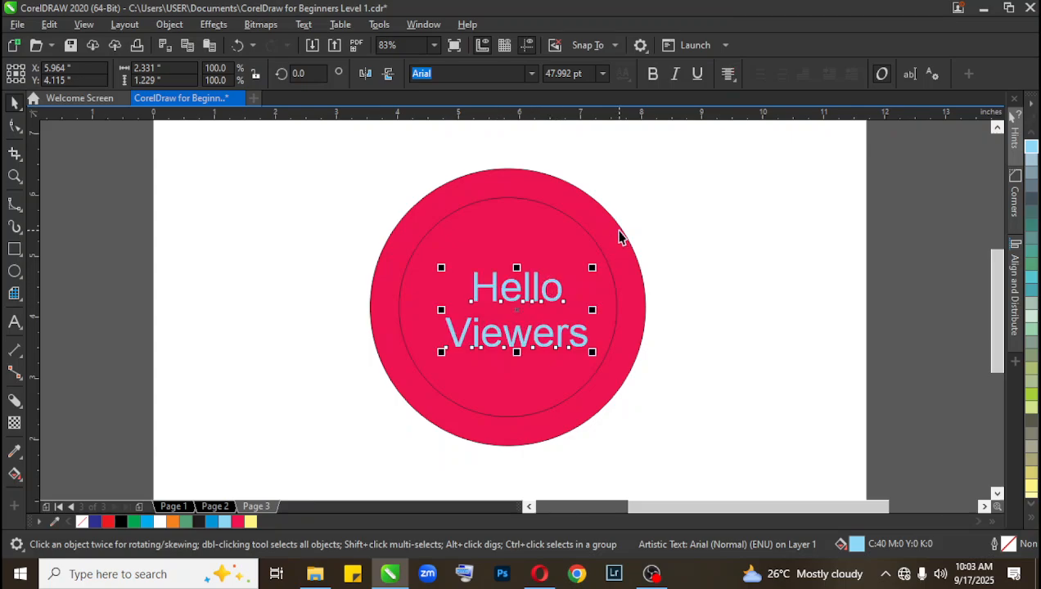
Centre the "Hello Viewers" text horizontally and vertically on the inner circle and deselect both.
{"action": "left_click", "coordinate": [576, 243], "text": "shift"}
{"action": "key", "text": "c"}
{"action": "key", "text": "e"}
{"action": "left_click", "coordinate": [890, 217]}
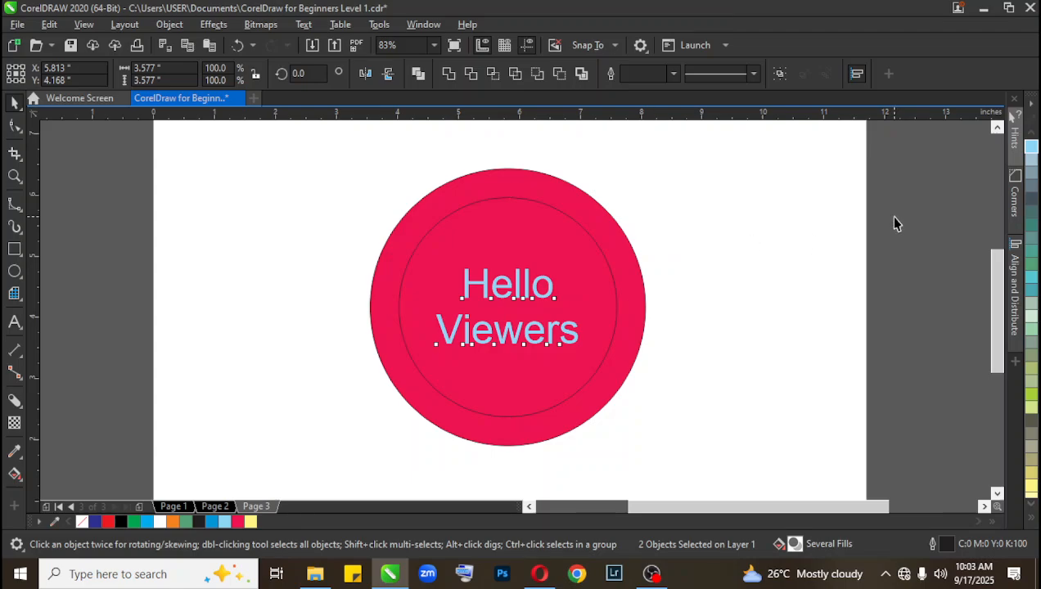
Fill the inner circle with Blue and remove the outlines from both circles and the text.
{"action": "left_click", "coordinate": [541, 223]}
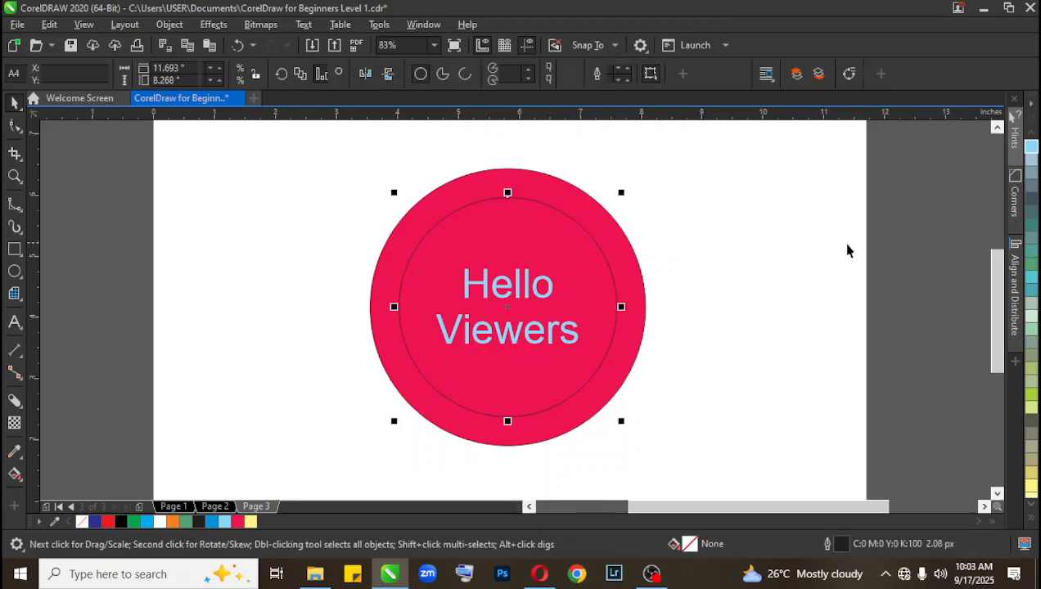
{"action": "left_click", "coordinate": [95, 521]}
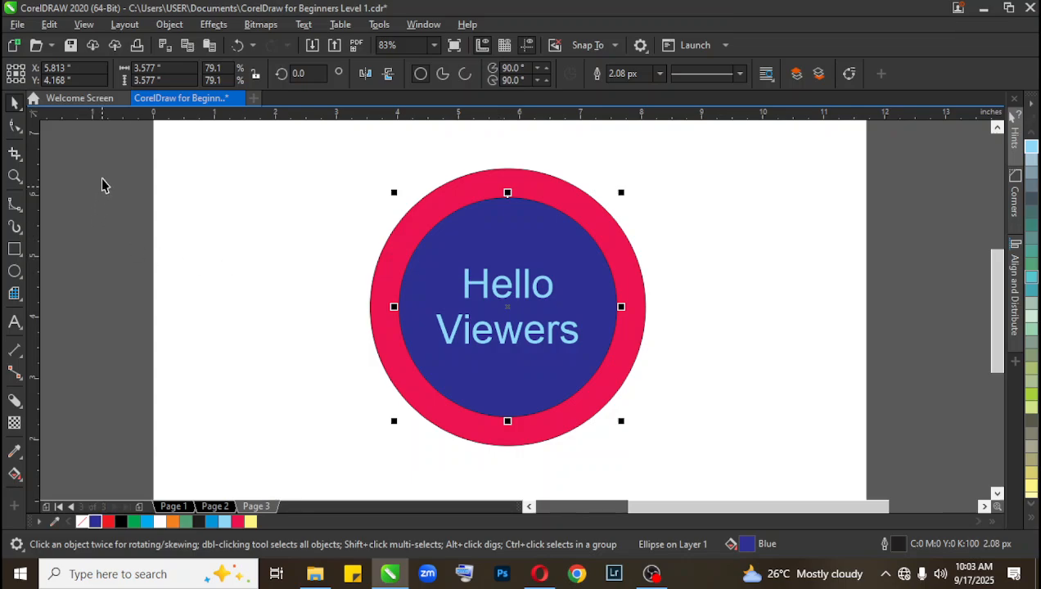
{"action": "left_click_drag", "start_coordinate": [120, 149], "coordinate": [707, 472]}
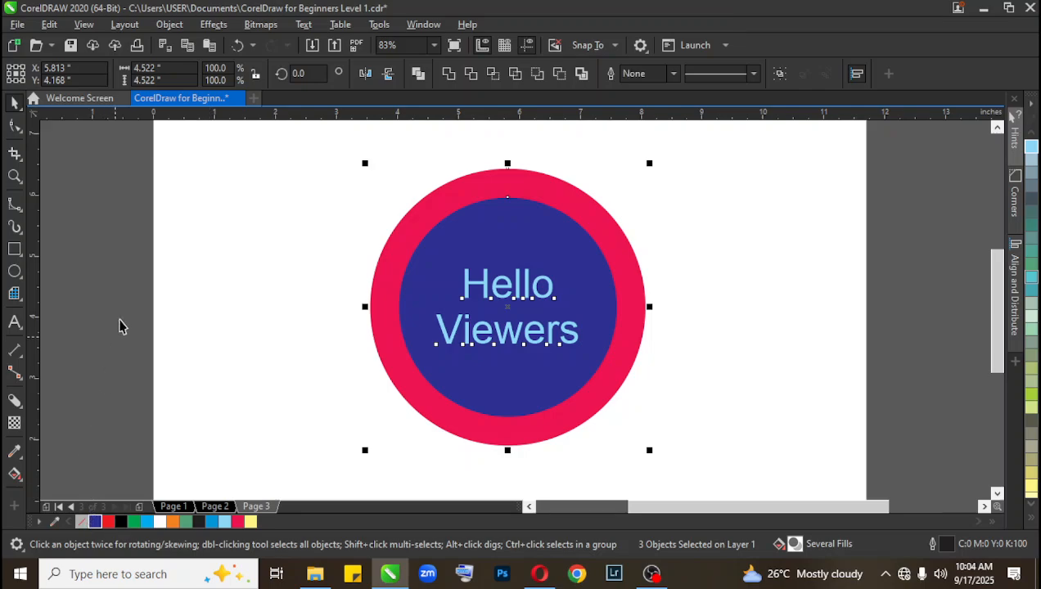
{"action": "left_click", "coordinate": [127, 269]}
Try the Montserrat Bold font on the "Hello Viewers" text.
{"action": "left_click", "coordinate": [536, 297]}
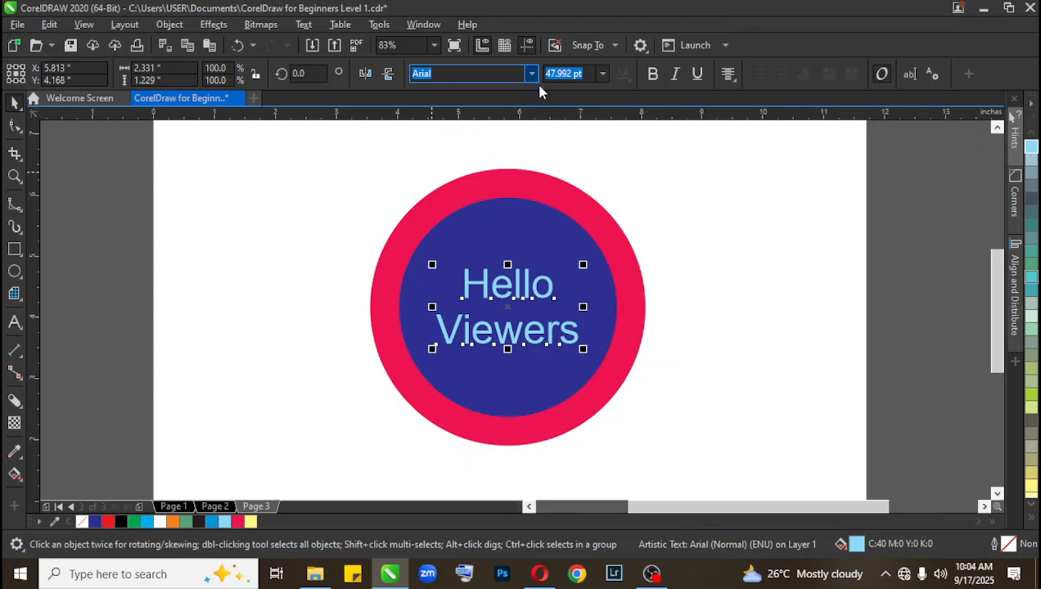
{"action": "left_click", "coordinate": [533, 81]}
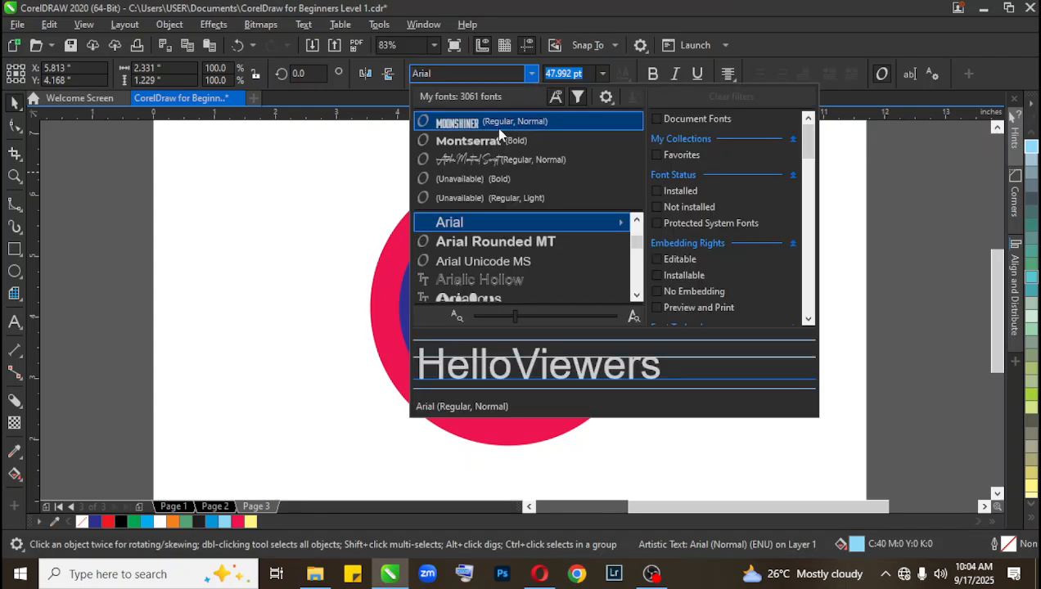
{"action": "left_click", "coordinate": [492, 143]}
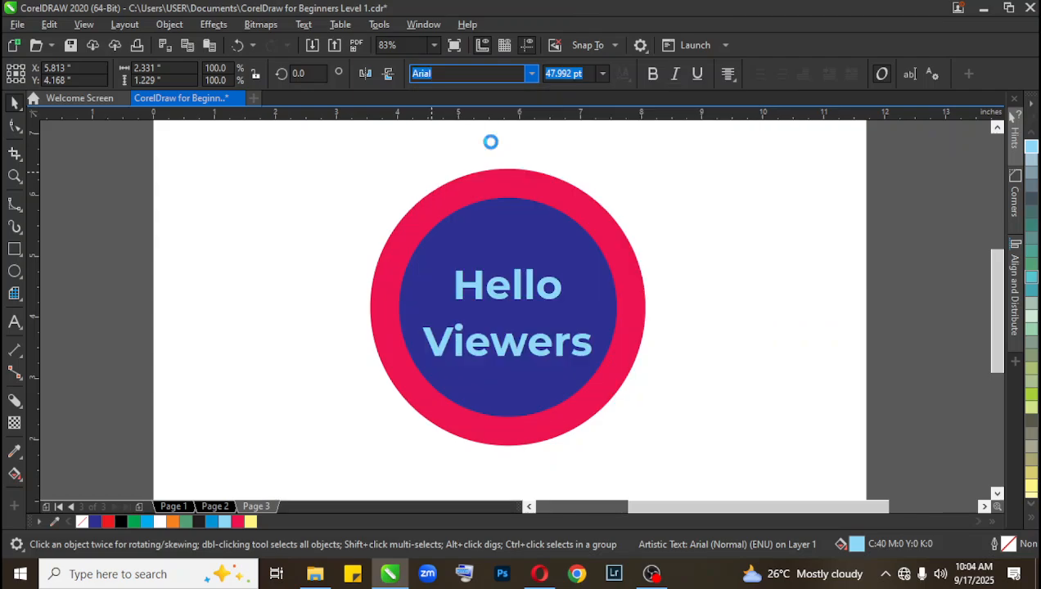
Set the "Hello Viewers" text in the Moonshiner font and tighten the spacing between its two lines.
{"action": "left_click", "coordinate": [531, 72]}
{"action": "left_click", "coordinate": [531, 76]}
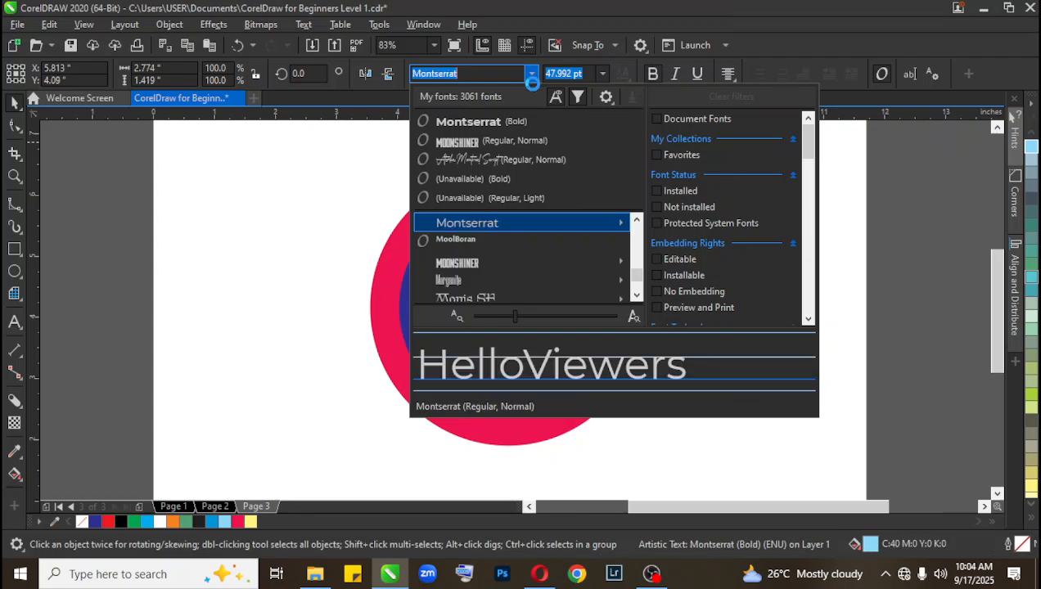
{"action": "left_click", "coordinate": [464, 267]}
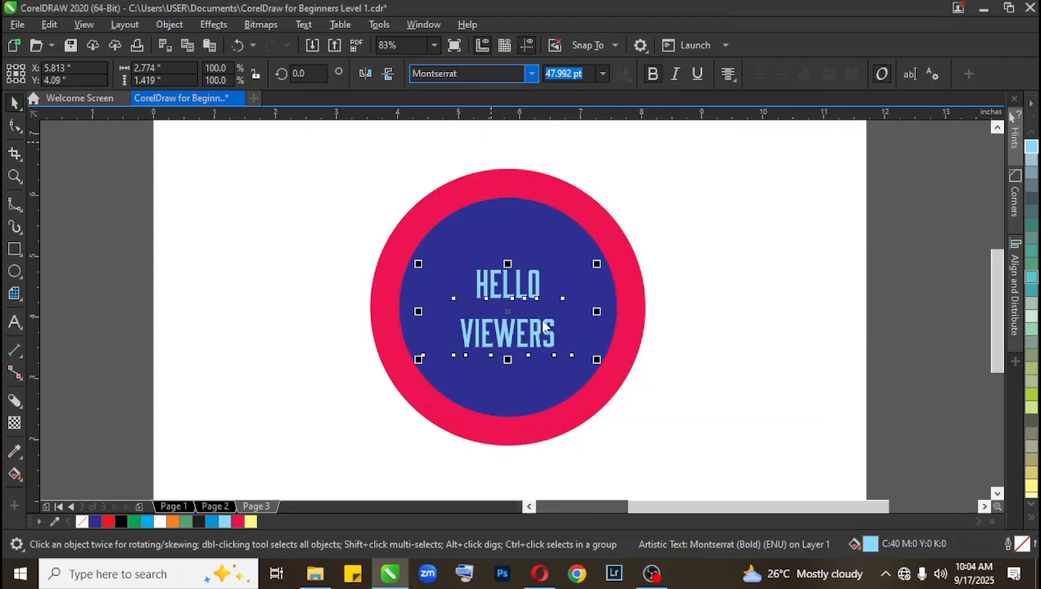
{"action": "left_click", "coordinate": [14, 125]}
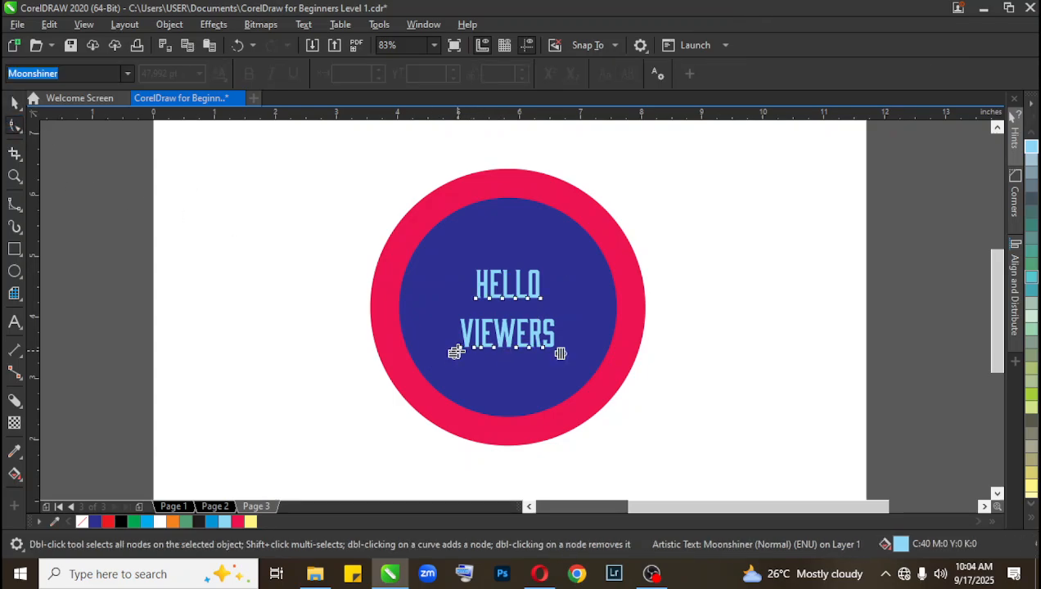
{"action": "left_click_drag", "start_coordinate": [454, 353], "coordinate": [457, 327]}
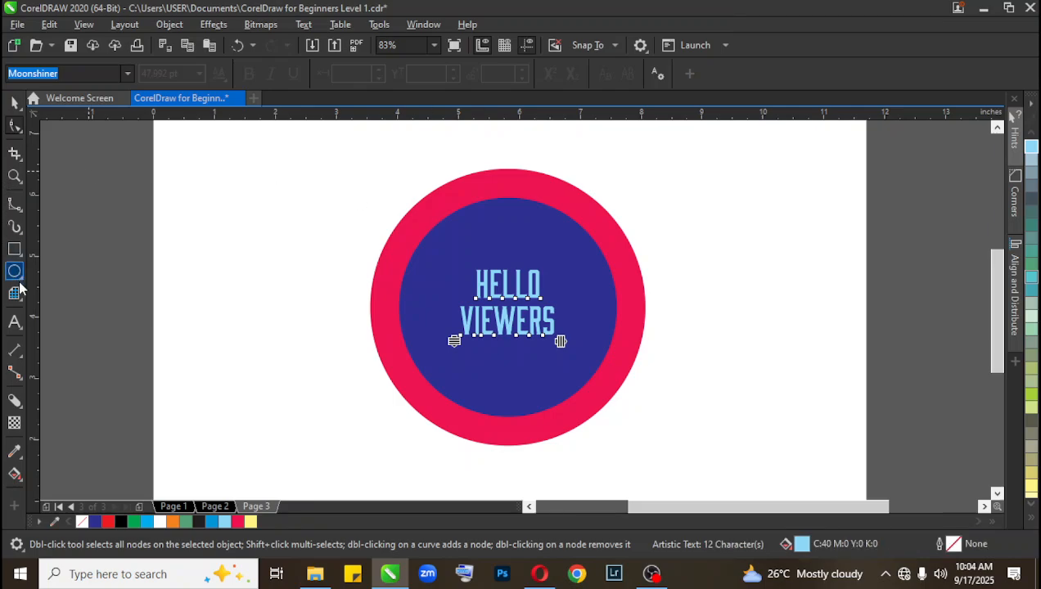
Replace the "Hello Viewers" wording with "LOGO" and finish editing the text.
{"action": "left_click", "coordinate": [15, 324]}
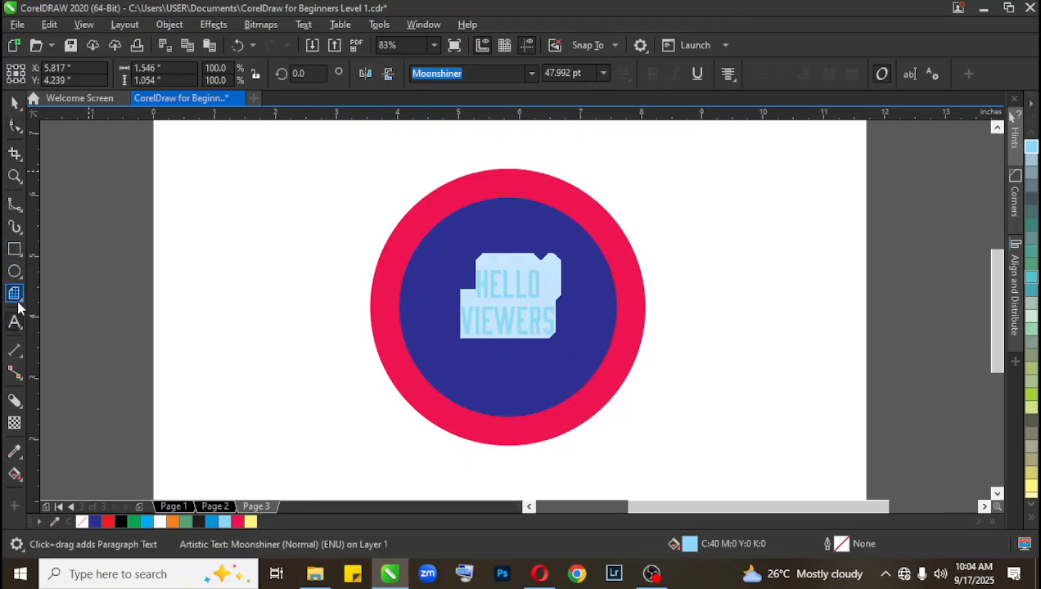
{"action": "type", "text": "LOGO"}
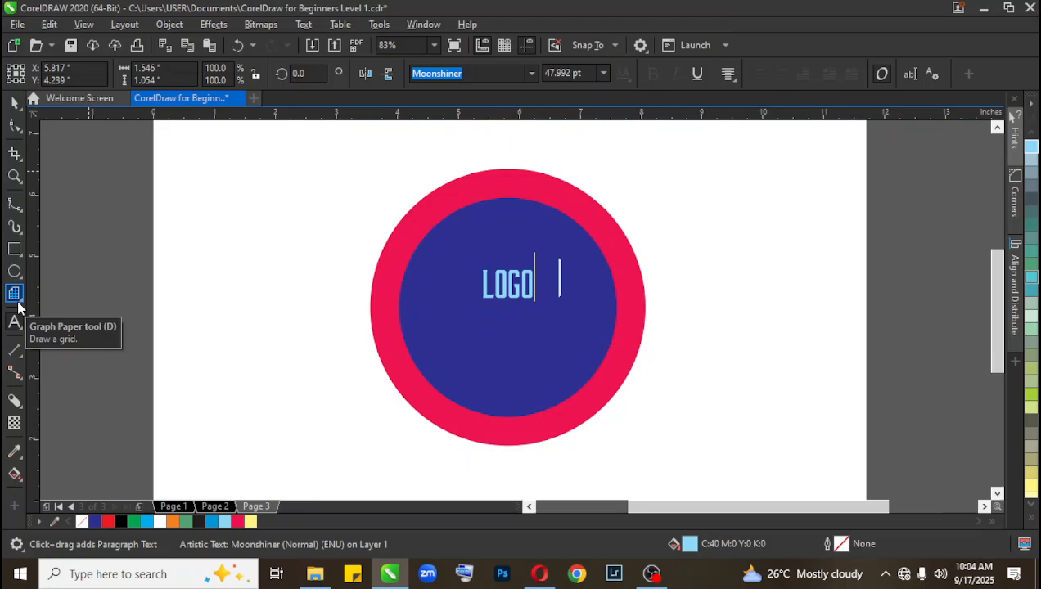
{"action": "left_click", "coordinate": [14, 102]}
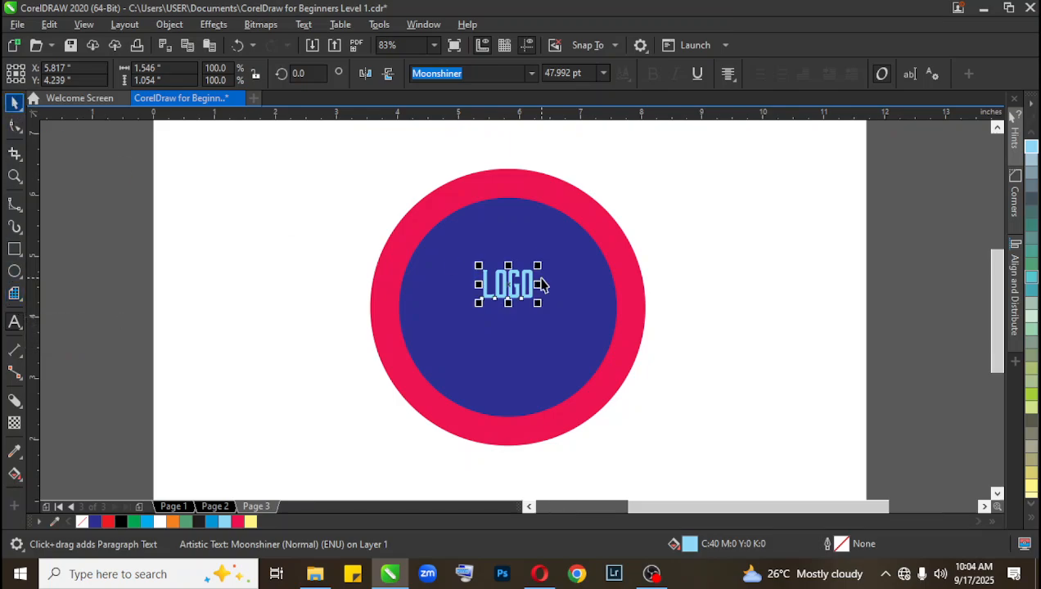
Enlarge the "LOGO" text and centre it on the blue inner circle.
{"action": "left_click_drag", "start_coordinate": [538, 304], "coordinate": [564, 337]}
{"action": "left_click", "coordinate": [562, 367], "text": "shift"}
{"action": "key", "text": "c"}
{"action": "left_click", "coordinate": [723, 244]}
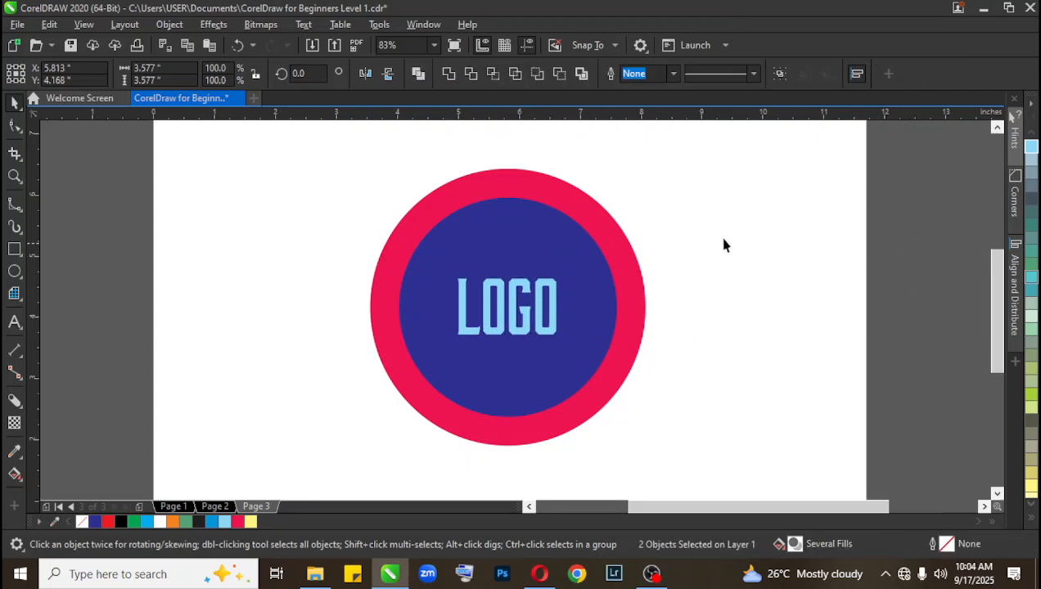
Add a dark block shadow to the blue inner circle, about 0.135 inches deep at a direction of about 293°.
{"action": "left_click", "coordinate": [581, 211]}
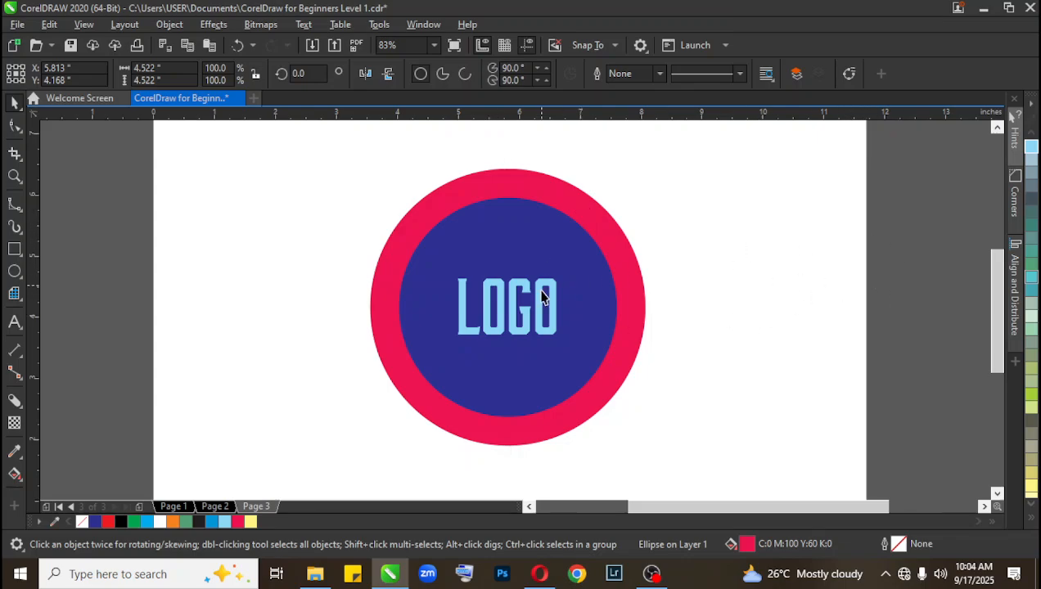
{"action": "left_click", "coordinate": [577, 252]}
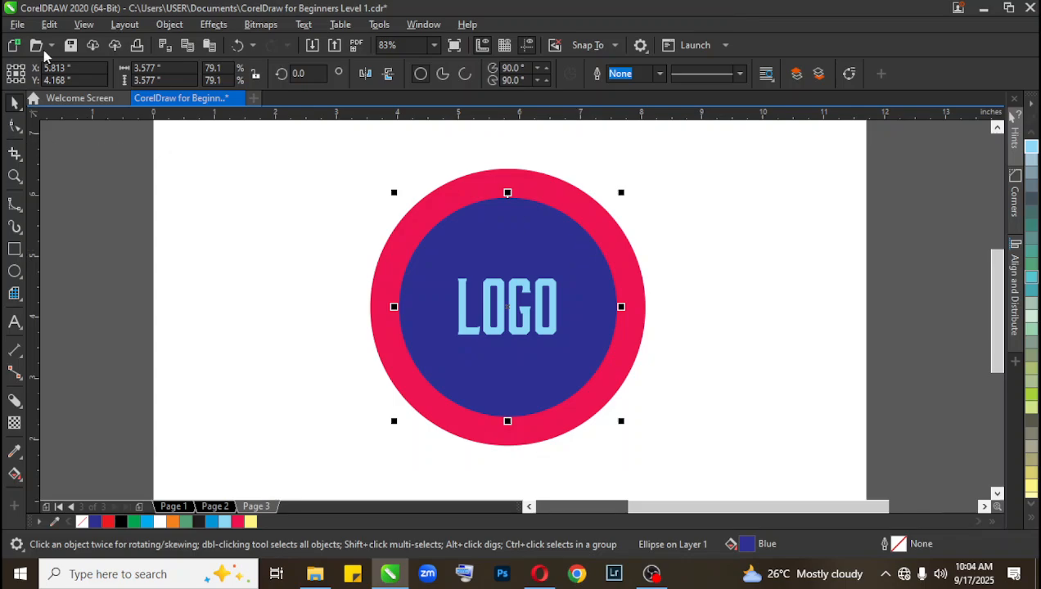
{"action": "left_click", "coordinate": [13, 401]}
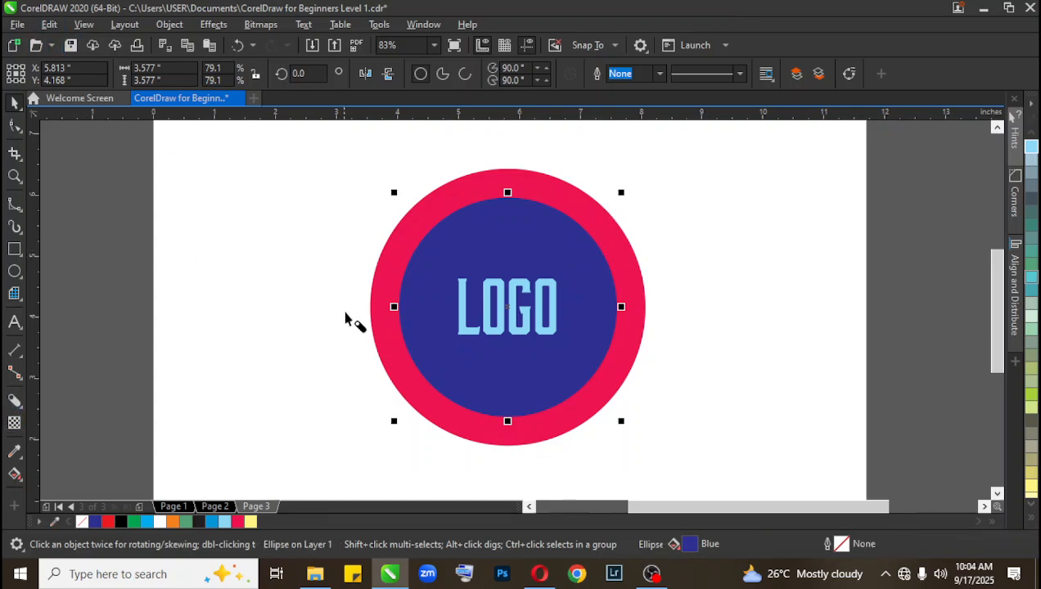
{"action": "left_click_drag", "start_coordinate": [507, 197], "coordinate": [508, 313]}
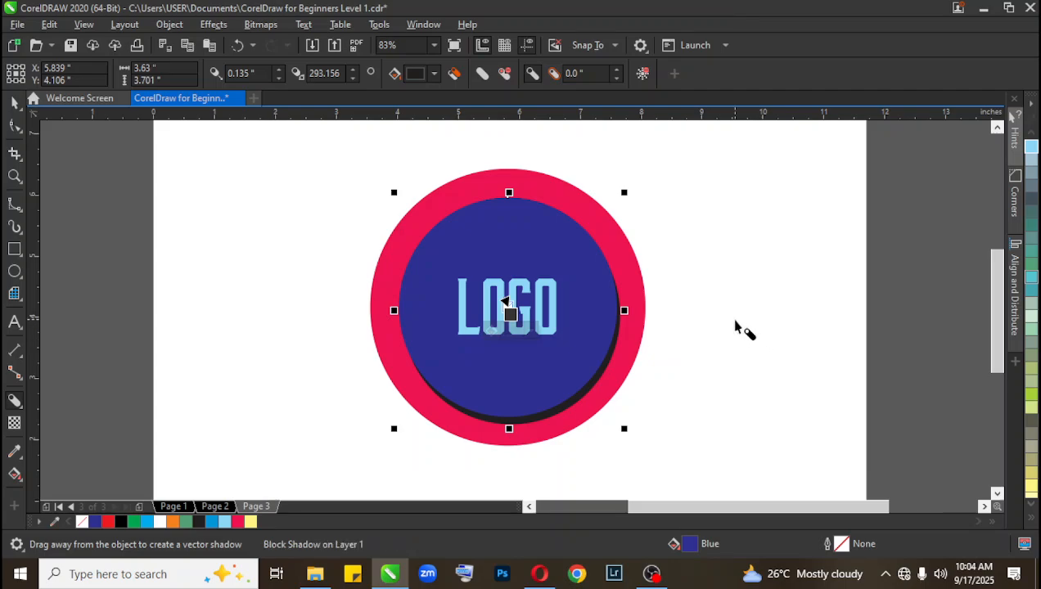
{"action": "key", "text": "space"}
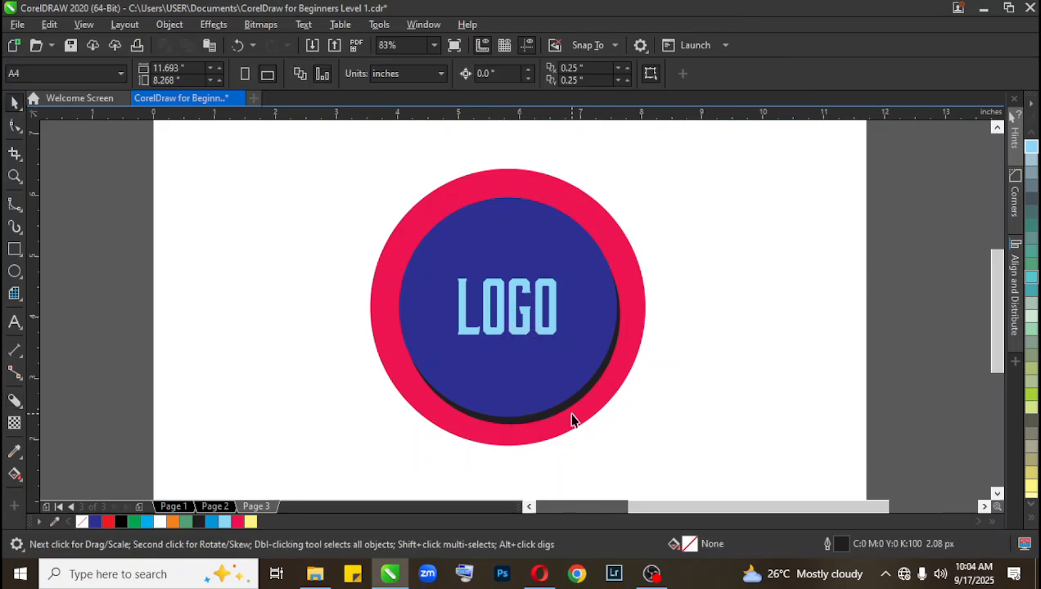
Add a dark block shadow to the red outer circle, about 0.28 inches deep at a direction of about 209°, and deselect it.
{"action": "left_click", "coordinate": [583, 425]}
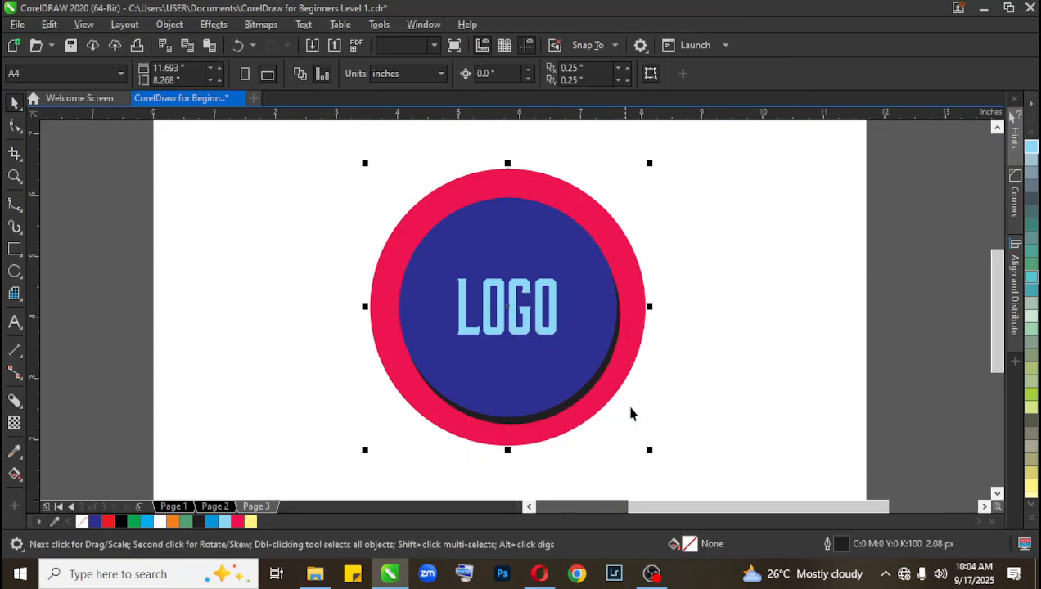
{"action": "left_click", "coordinate": [14, 402]}
{"action": "left_click_drag", "start_coordinate": [576, 186], "coordinate": [502, 321]}
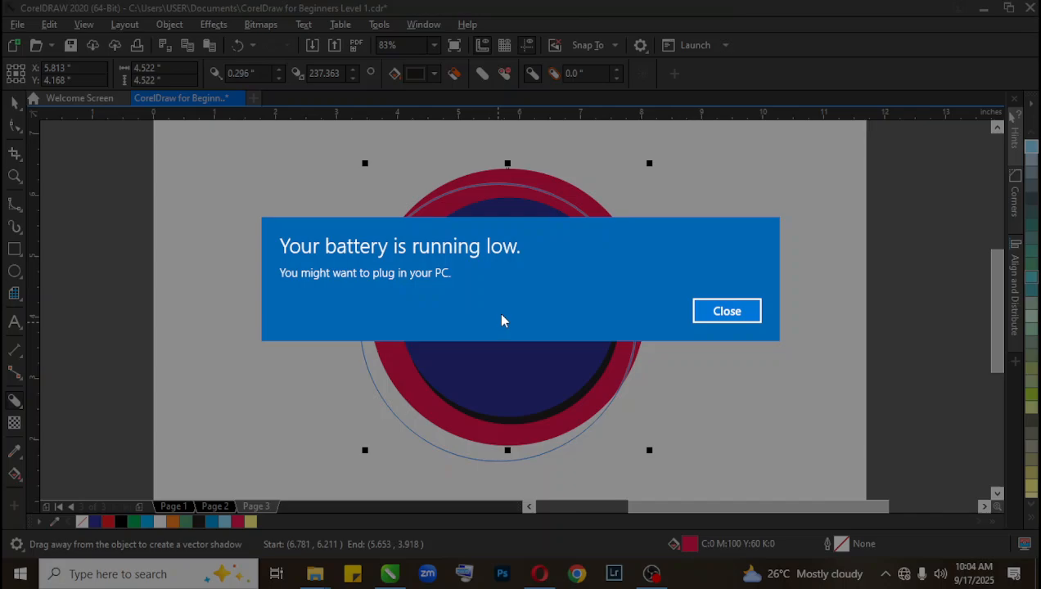
{"action": "left_click", "coordinate": [748, 312]}
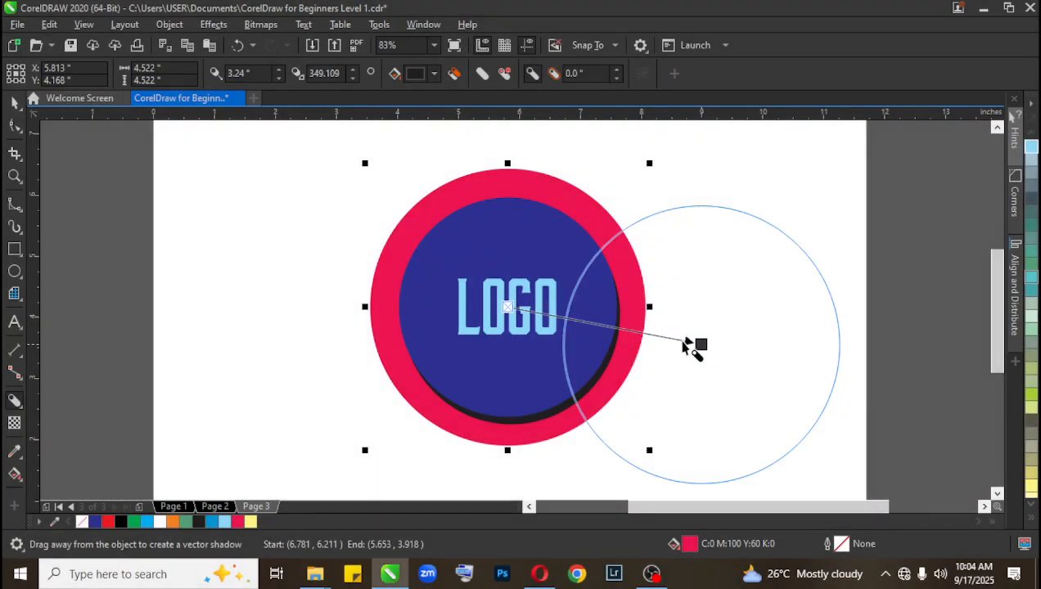
{"action": "left_click_drag", "start_coordinate": [394, 315], "coordinate": [493, 315]}
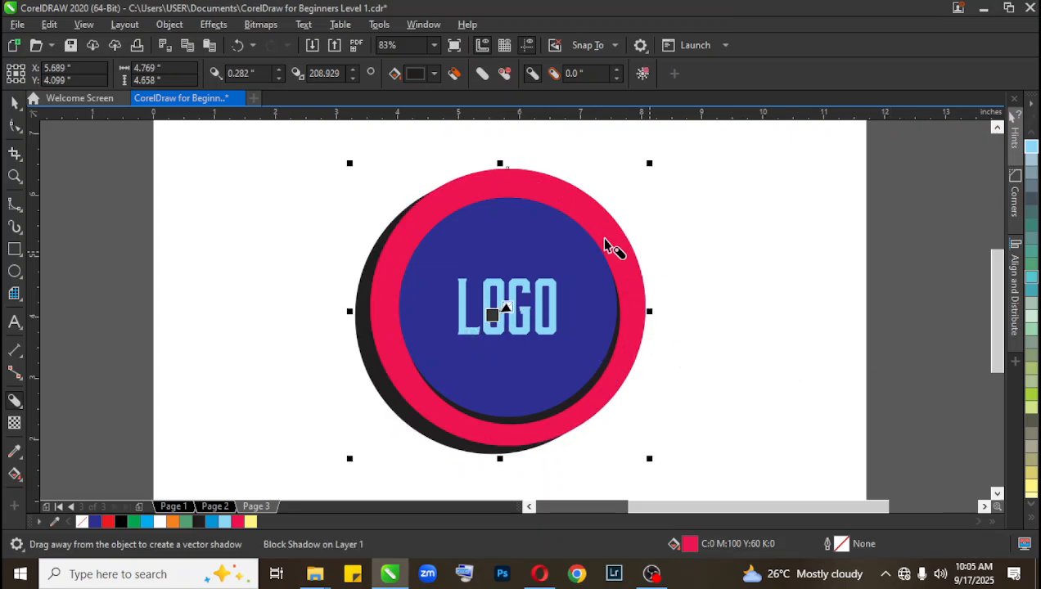
{"action": "left_click", "coordinate": [14, 102]}
{"action": "left_click", "coordinate": [97, 215]}
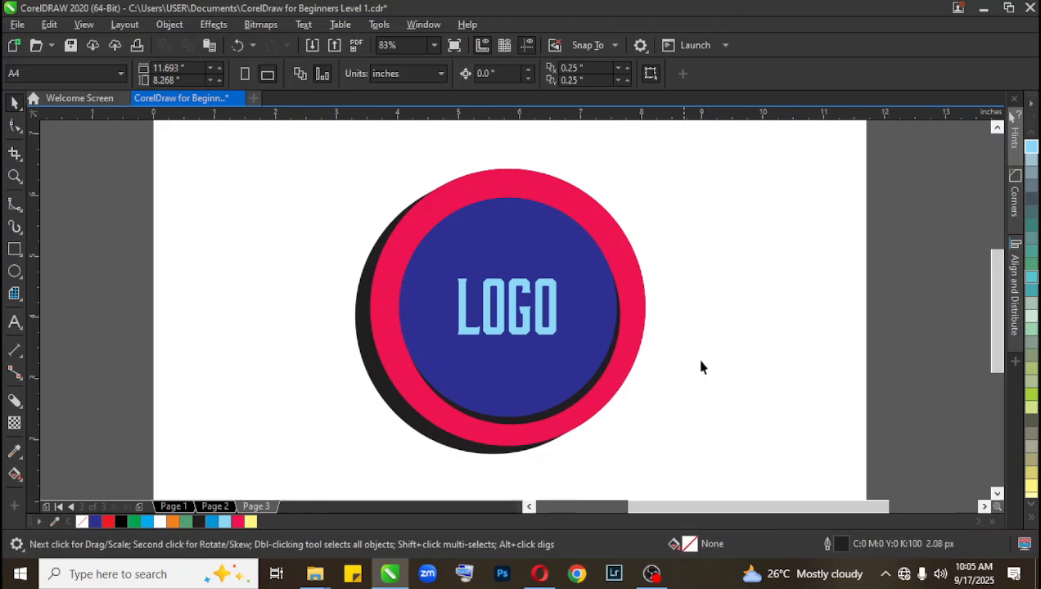
{"action": "left_click", "coordinate": [651, 575]}
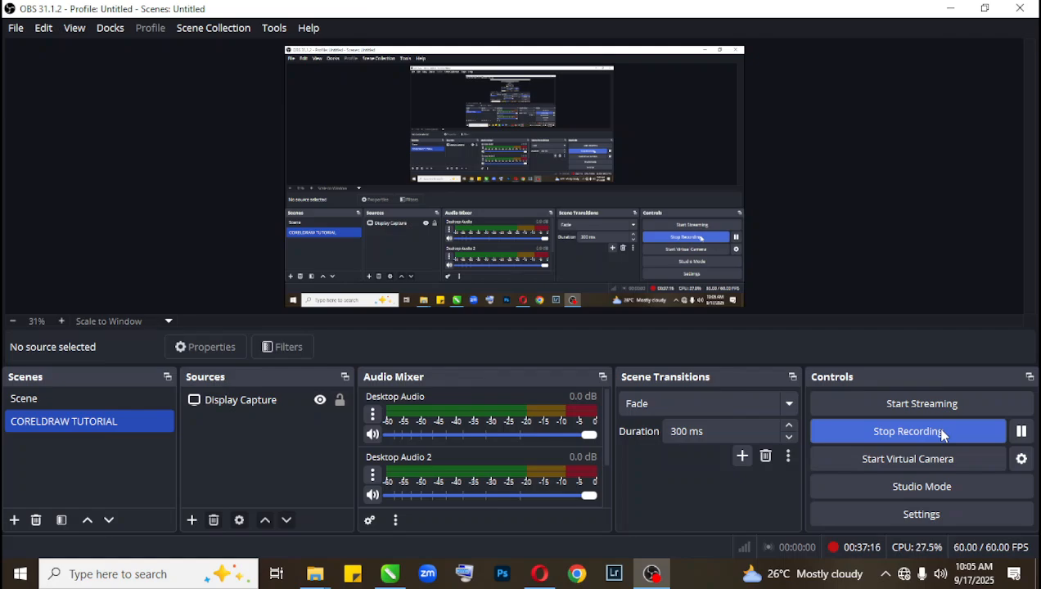